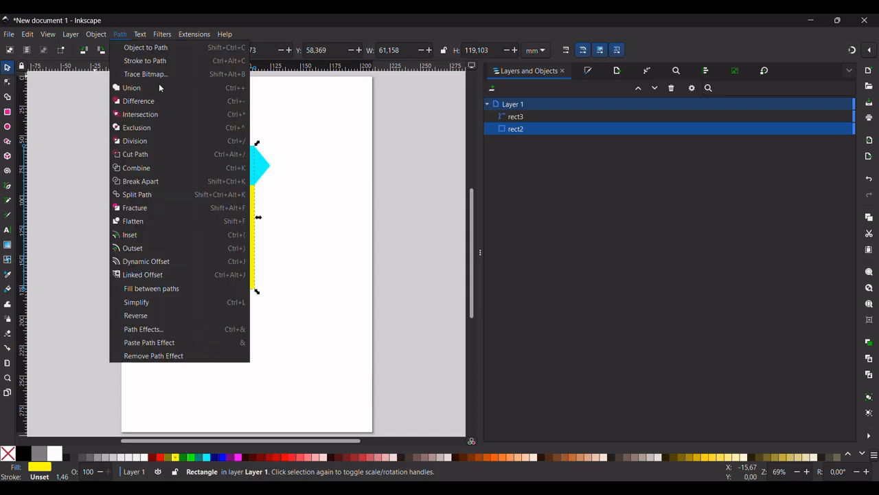
# Unite the yellow rectangle and the cyan pointed shape with the Union operation.
pyautogui.click(263, 167)
pyautogui.keyDown('shift'); pyautogui.click(264, 167); pyautogui.keyUp('shift')
pyautogui.click(121, 35)
pyautogui.click(127, 88)
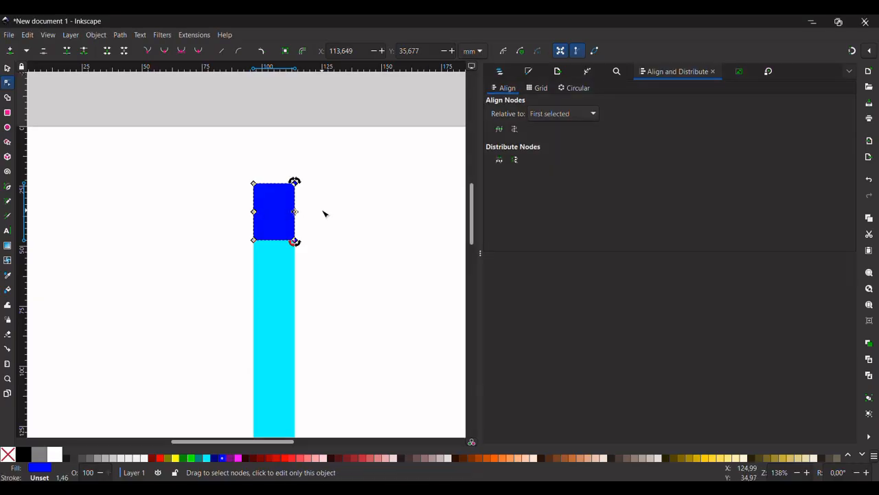
# Select the middle nodes on both vertical sides of the blue shape, undoing the accidental node type change.
pyautogui.keyDown('shift'); pyautogui.click(253, 212); pyautogui.keyUp('shift')
pyautogui.click(253, 211)
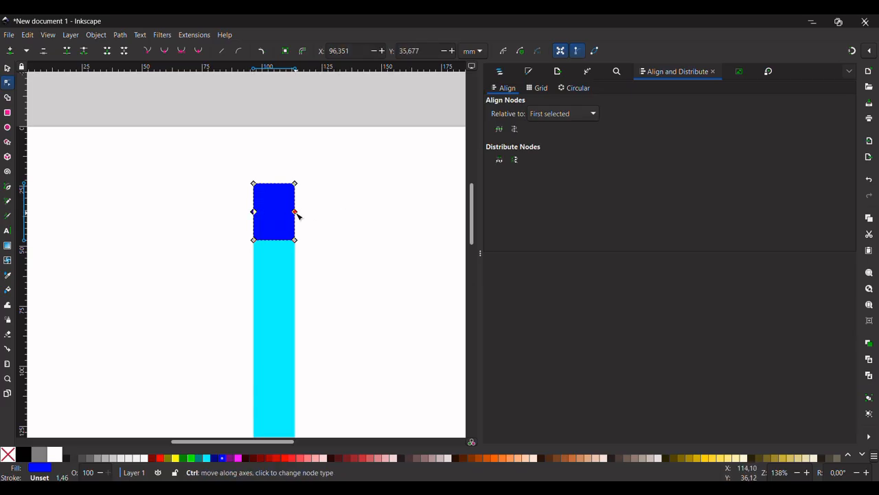
pyautogui.keyDown('ctrl'); pyautogui.click(295, 211); pyautogui.keyUp('ctrl')
pyautogui.hotkey('ctrl', 'z')
pyautogui.keyDown('shift'); pyautogui.click(296, 212); pyautogui.keyUp('shift')
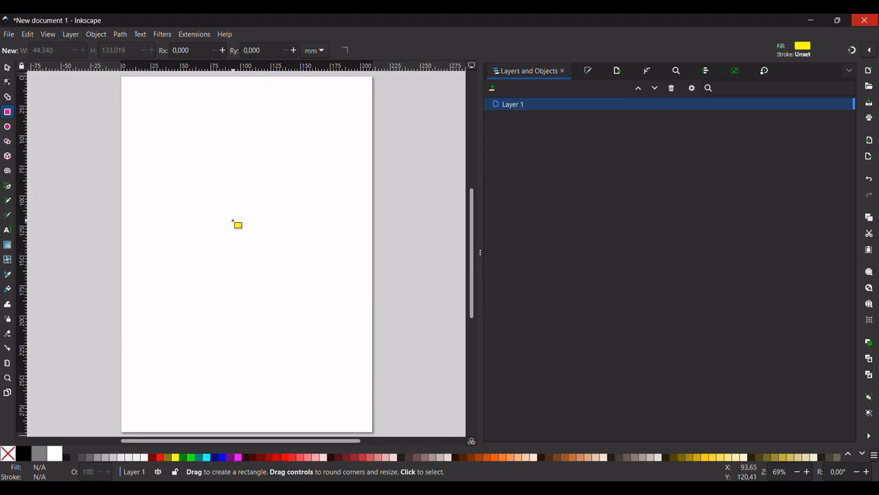
# Draw a yellow rectangle about 61 mm wide and 111 mm high on the page, and duplicate it in place.
pyautogui.moveTo(219, 207)
pyautogui.mouseDown()
pyautogui.moveTo(266, 230)
pyautogui.moveTo(286, 314)
pyautogui.moveTo(257, 268)
pyautogui.moveTo(254, 279)
pyautogui.mouseUp()
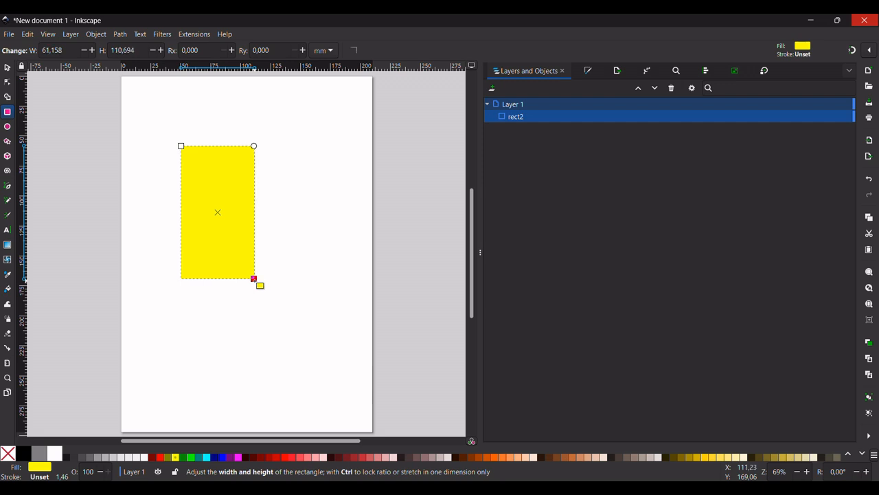
pyautogui.click(7, 68)
pyautogui.hotkey('ctrl', 'd')
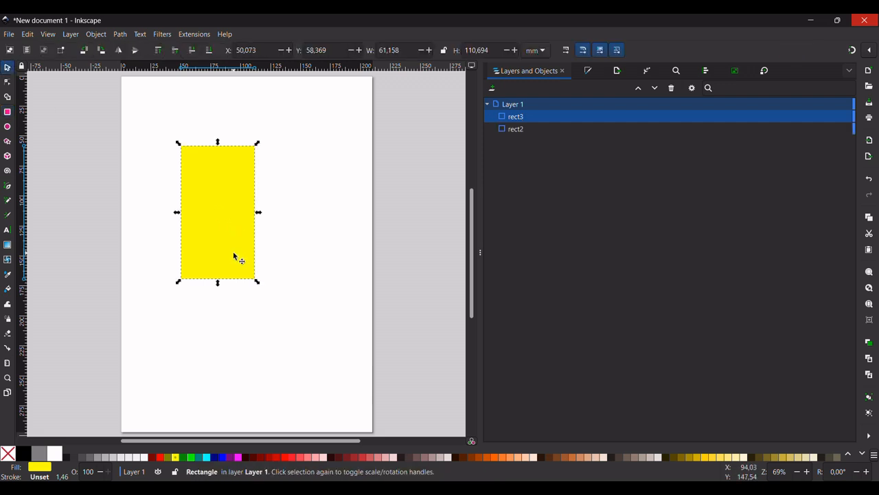
# Fill the duplicate rectangle with cyan and shorten it from its lower edge to a height of about 33 mm.
pyautogui.click(208, 458)
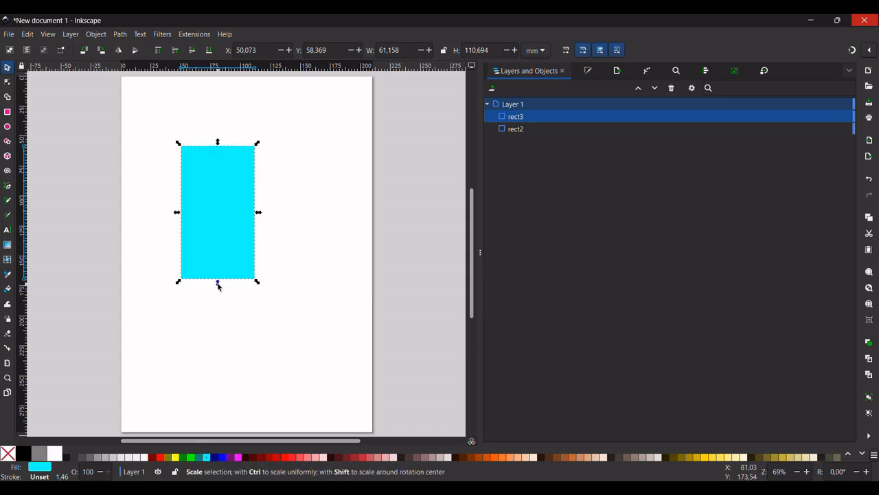
pyautogui.moveTo(220, 285); pyautogui.dragTo(223, 191)
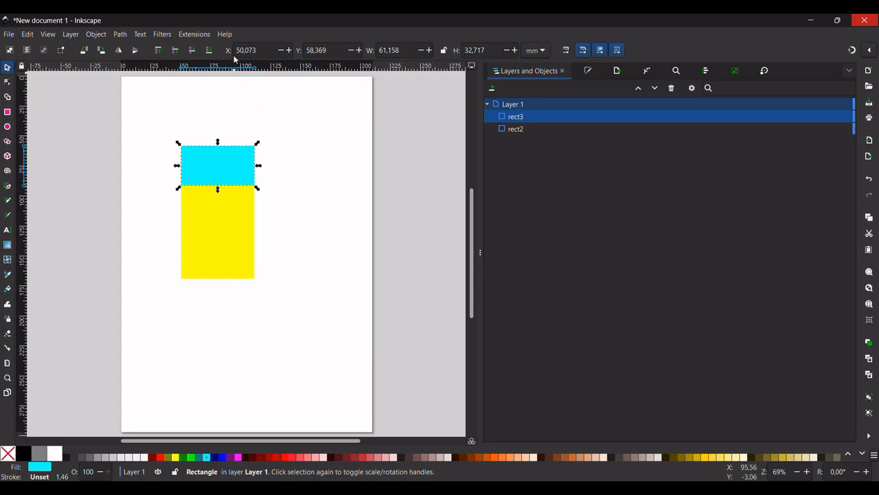
# Convert the cyan rectangle to a path and insert a node at the midpoint of its left and right sides.
pyautogui.click(121, 34)
pyautogui.click(148, 48)
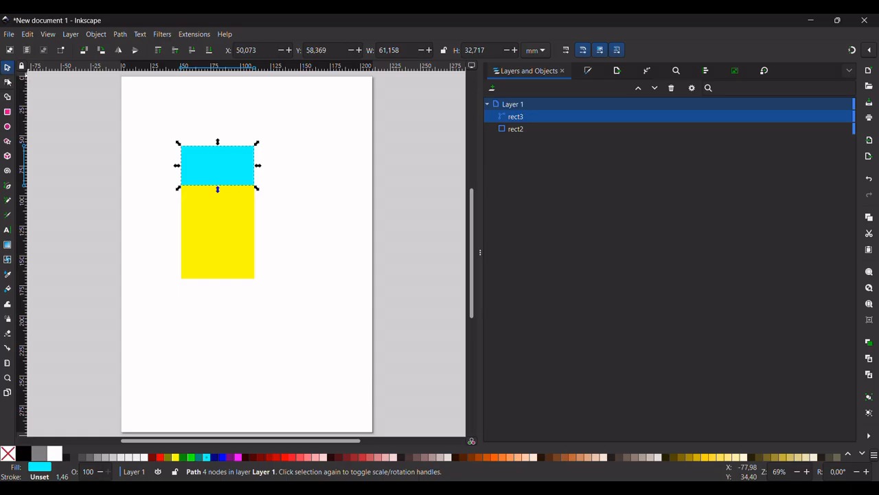
pyautogui.click(8, 81)
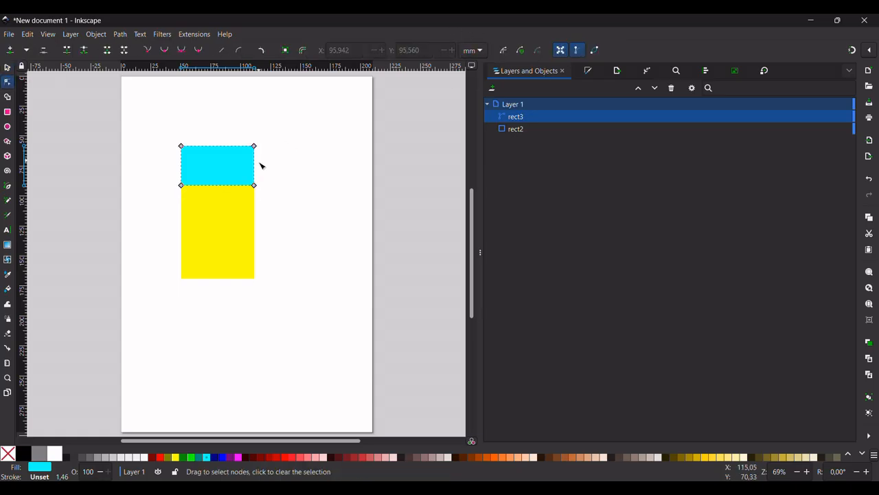
pyautogui.moveTo(171, 137); pyautogui.dragTo(199, 196)
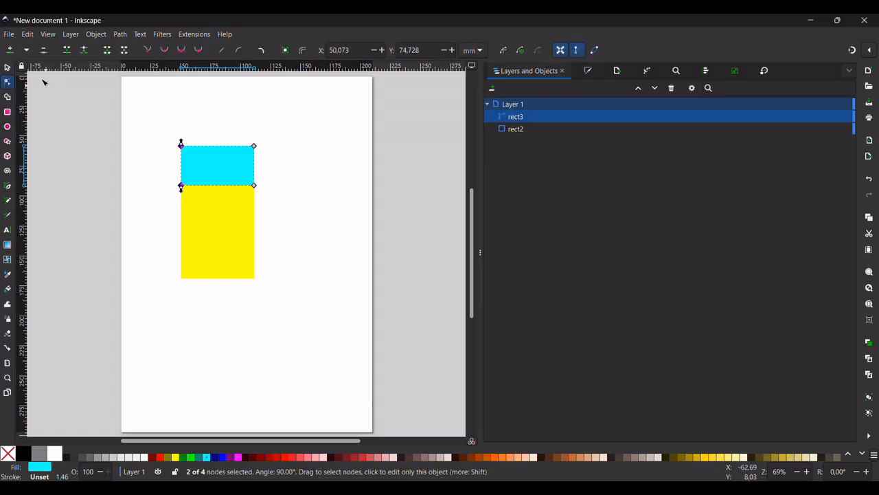
pyautogui.click(10, 50)
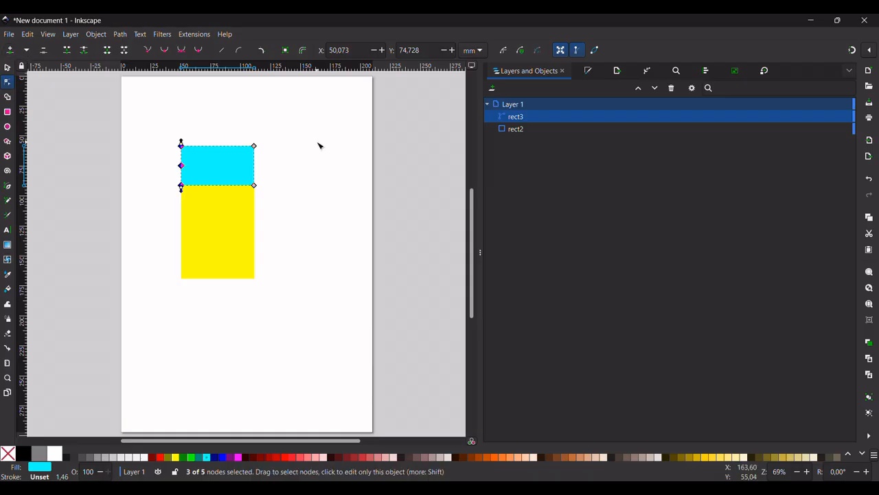
pyautogui.moveTo(285, 127); pyautogui.dragTo(241, 250)
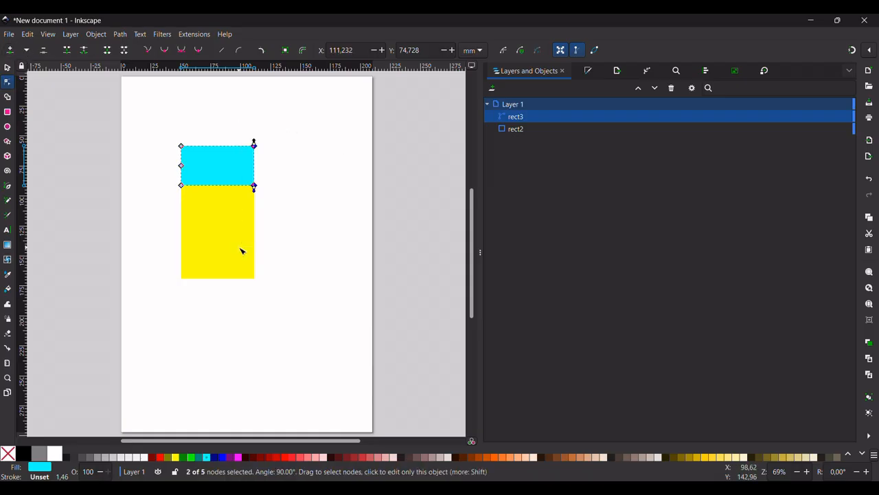
pyautogui.click(10, 50)
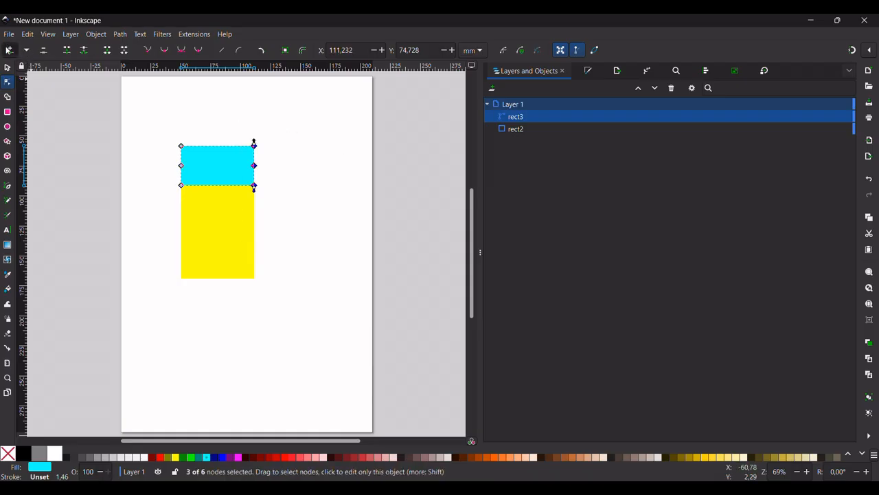
# Spread the two side midpoint nodes outward symmetrically to give the cyan shape pointed ends and a width of about 88 mm.
pyautogui.click(277, 160)
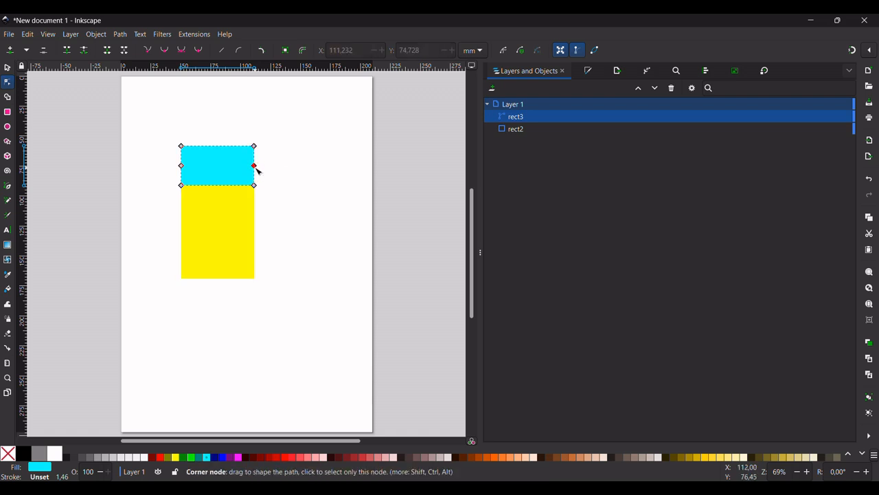
pyautogui.click(255, 167)
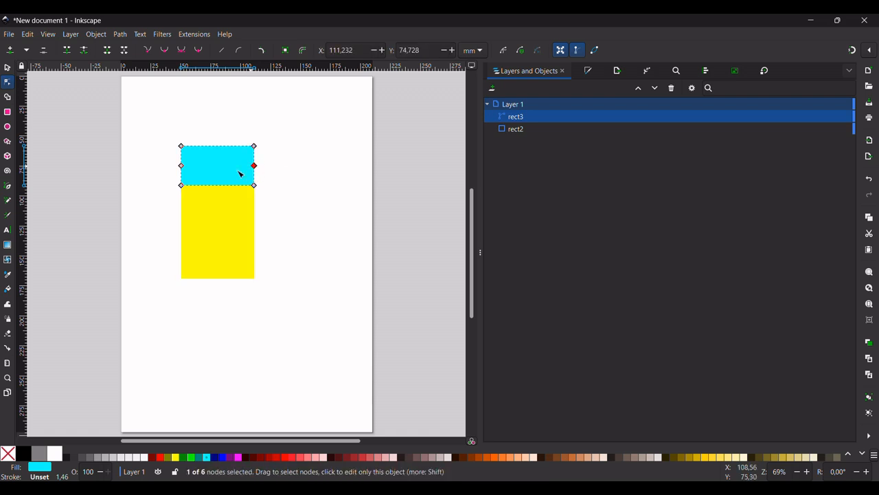
pyautogui.keyDown('shift'); pyautogui.click(181, 165); pyautogui.keyUp('shift')
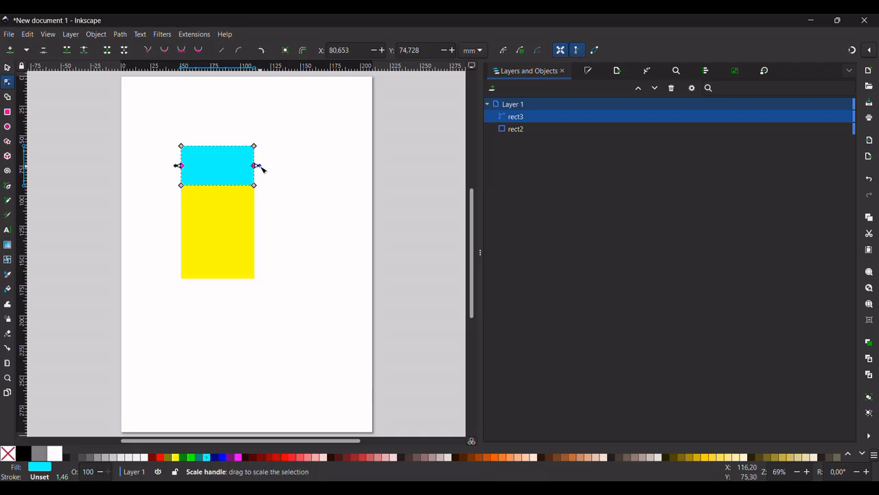
pyautogui.moveTo(261, 169); pyautogui.dragTo(277, 172)
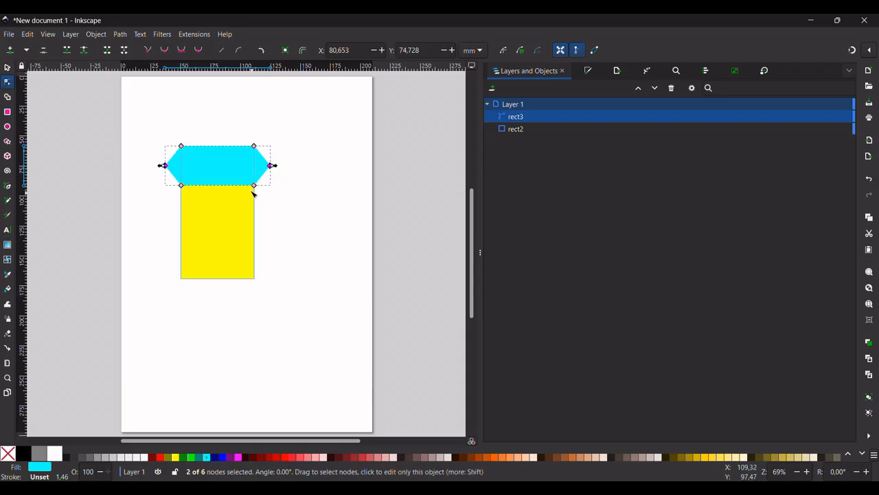
pyautogui.click(7, 67)
pyautogui.click(322, 258)
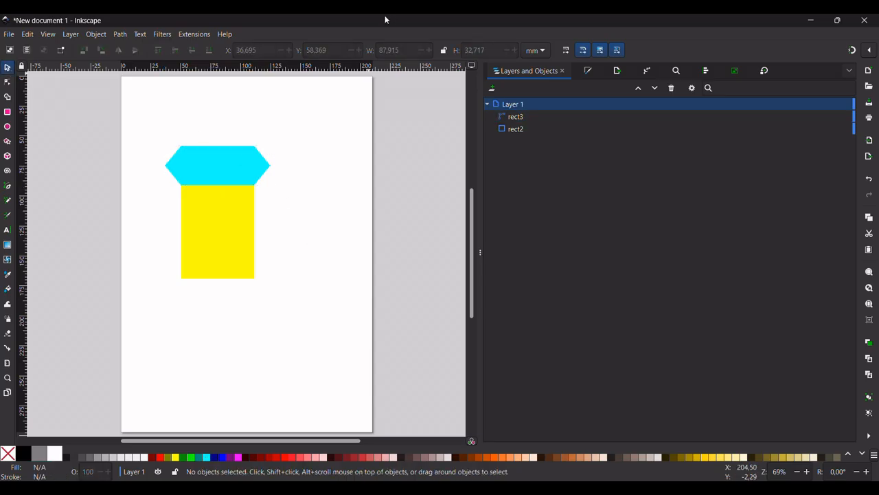
# Stretch the yellow rectangle downward to a height of about 119 mm.
pyautogui.click(226, 177)
pyautogui.click(232, 237)
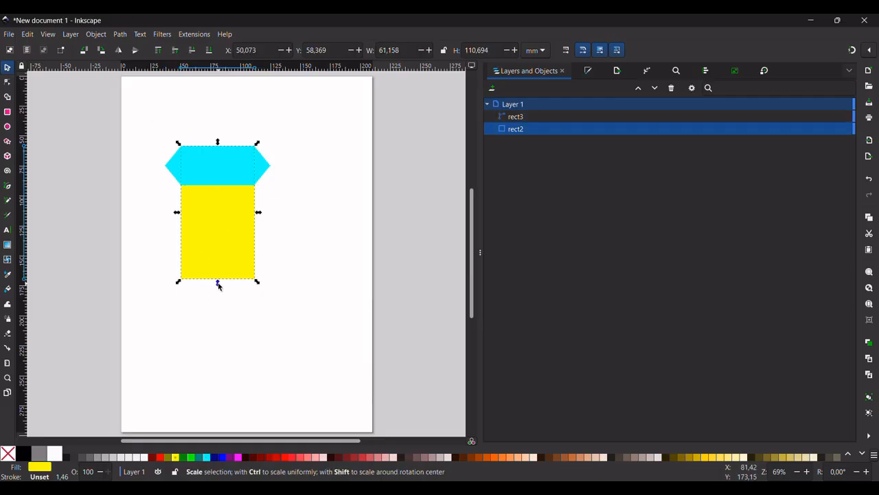
pyautogui.moveTo(219, 284); pyautogui.dragTo(219, 294)
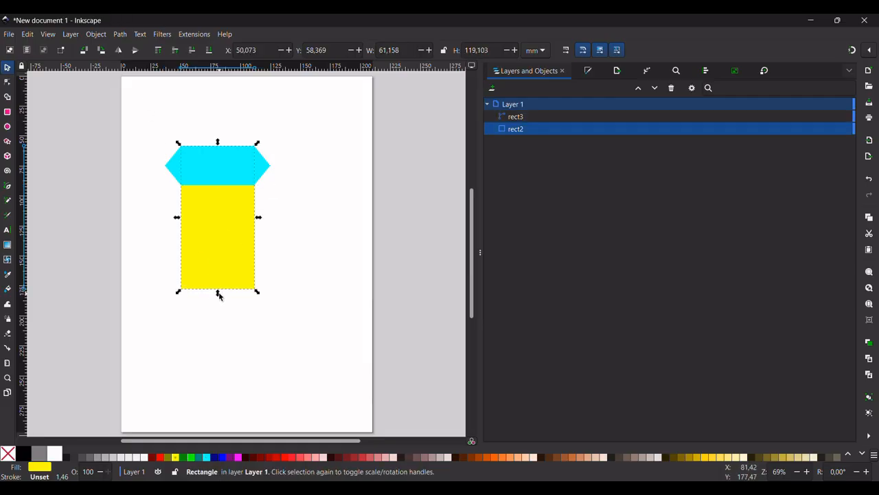
# Merge the yellow rectangle and the cyan pointed shape into a single path with Union.
pyautogui.click(120, 34)
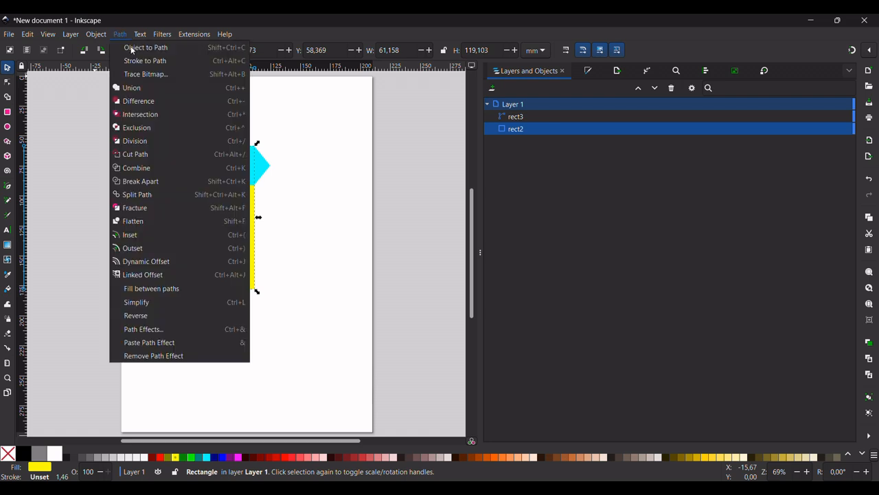
pyautogui.click(301, 205)
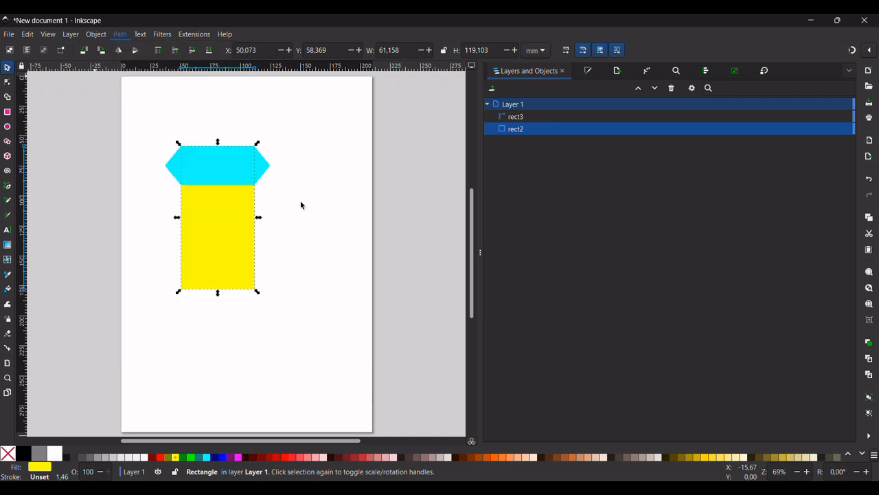
pyautogui.keyDown('shift'); pyautogui.click(266, 172); pyautogui.keyUp('shift')
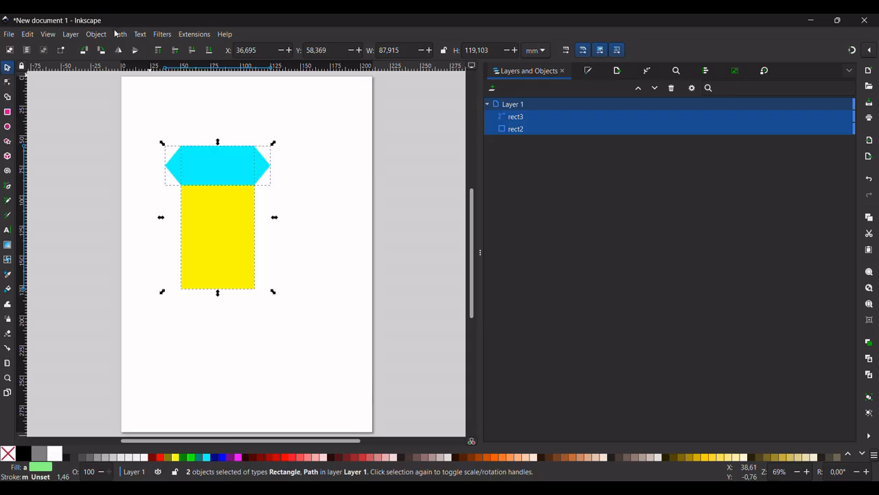
pyautogui.click(120, 35)
pyautogui.click(127, 89)
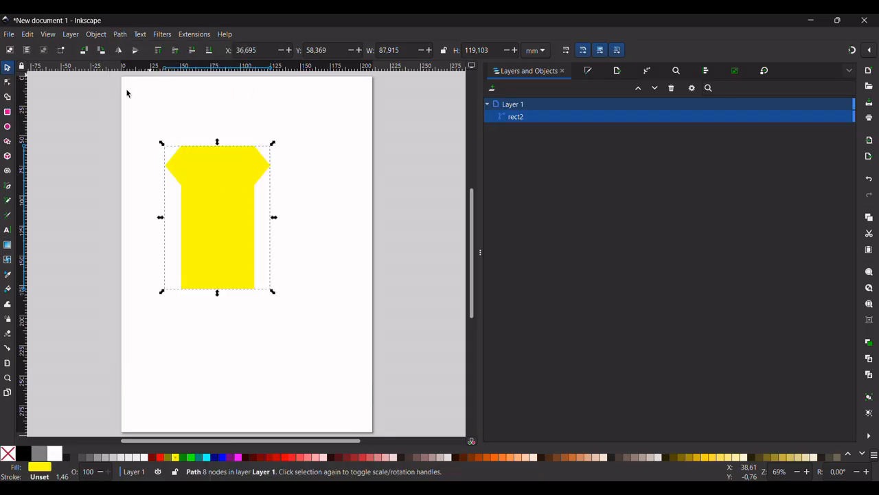
# Apply the Corners live path effect to the merged yellow shape.
pyautogui.click(124, 37)
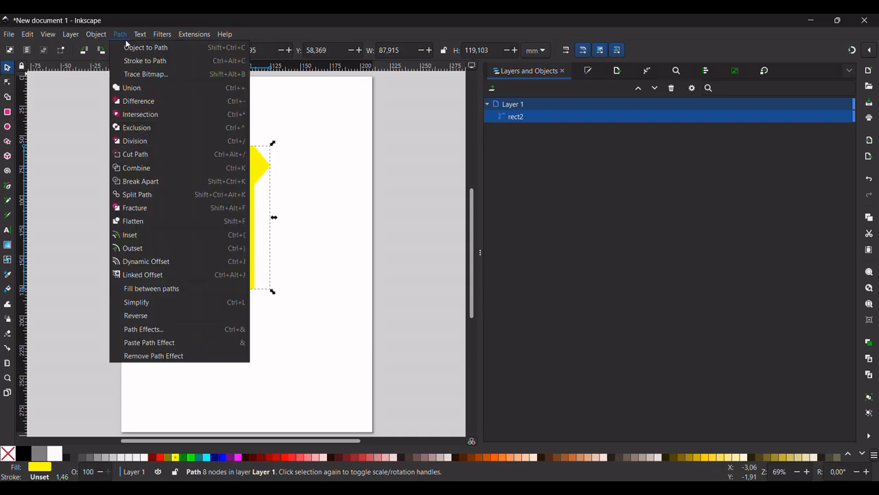
pyautogui.click(131, 44)
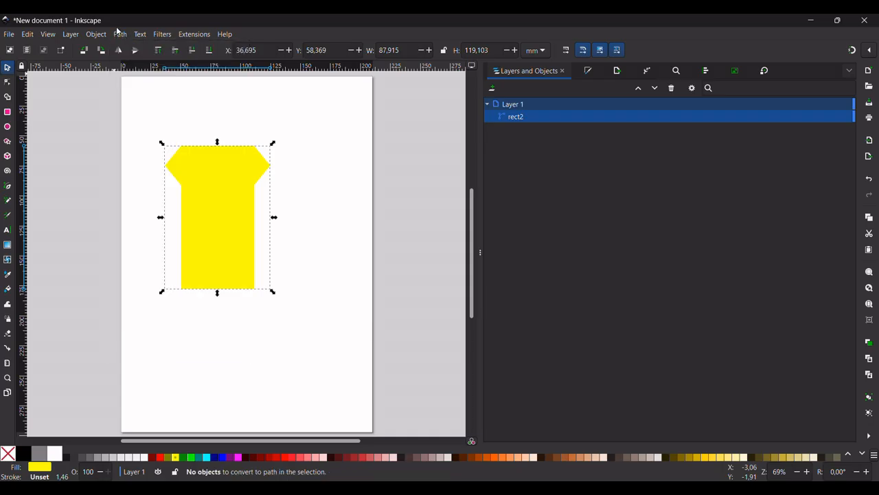
pyautogui.click(118, 33)
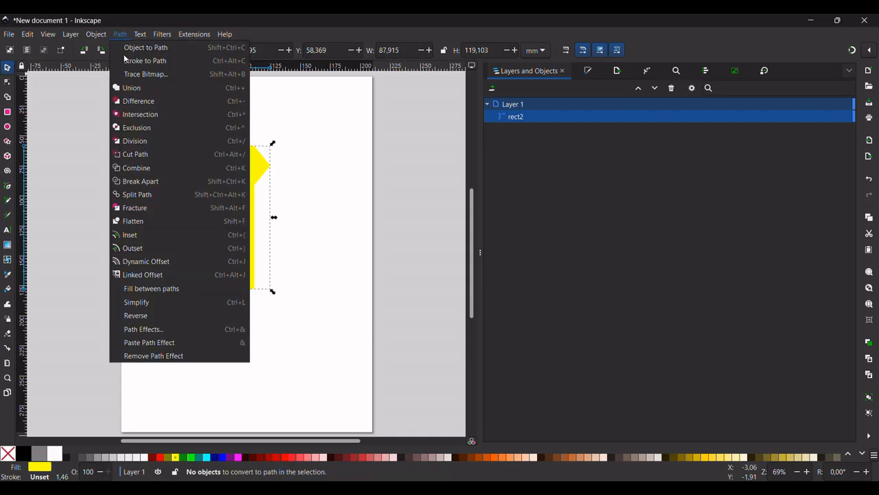
pyautogui.click(193, 325)
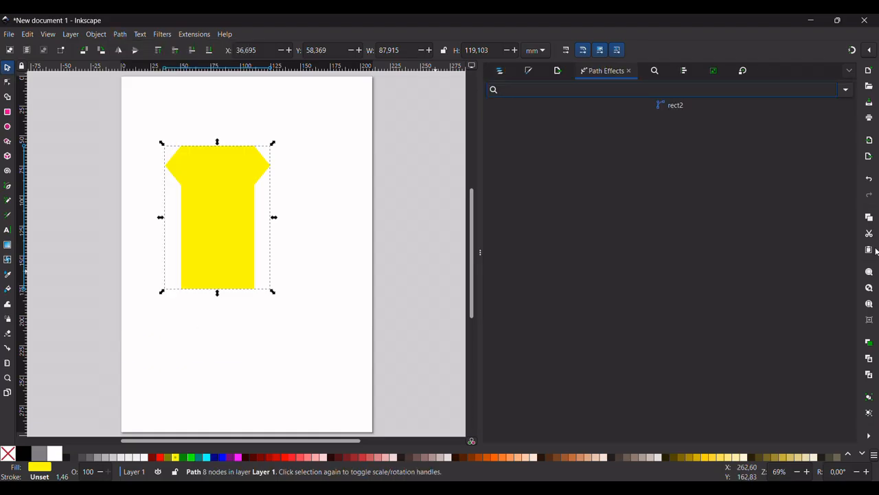
pyautogui.click(846, 90)
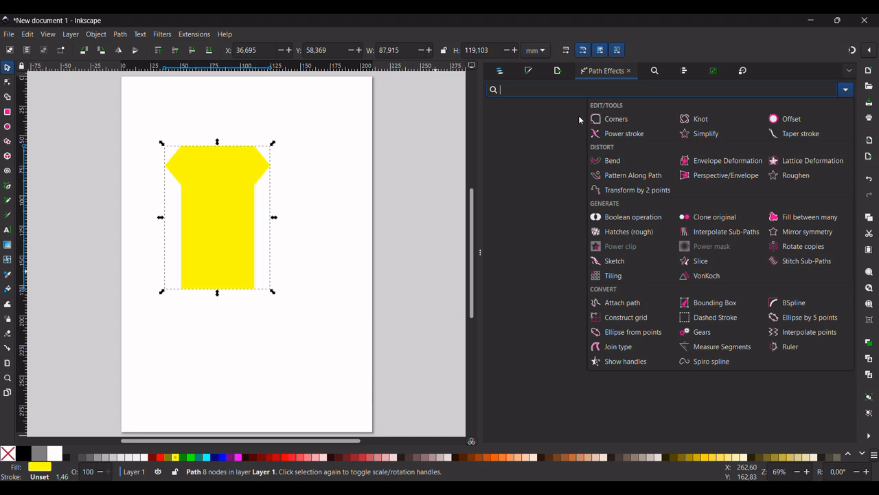
pyautogui.click(381, 33)
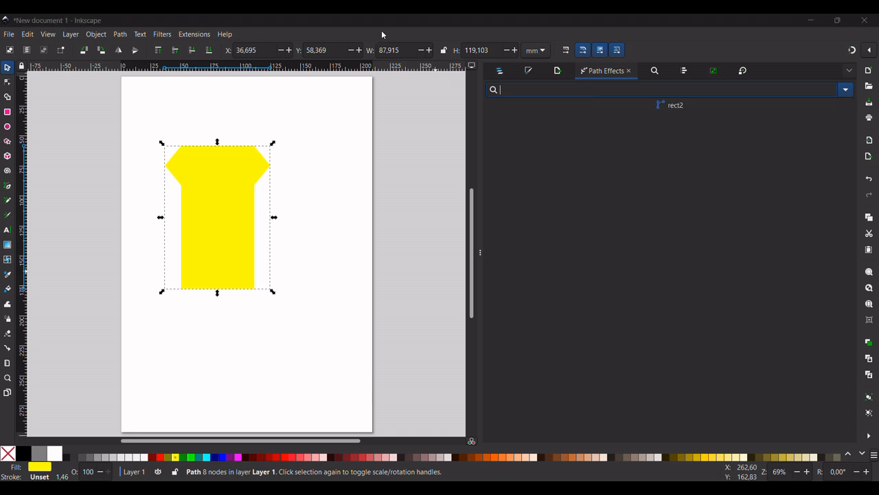
pyautogui.click(846, 90)
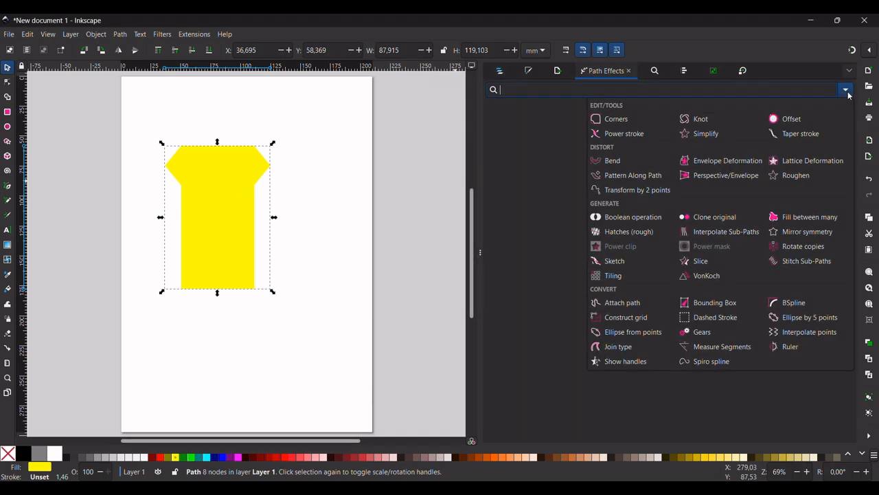
pyautogui.click(645, 121)
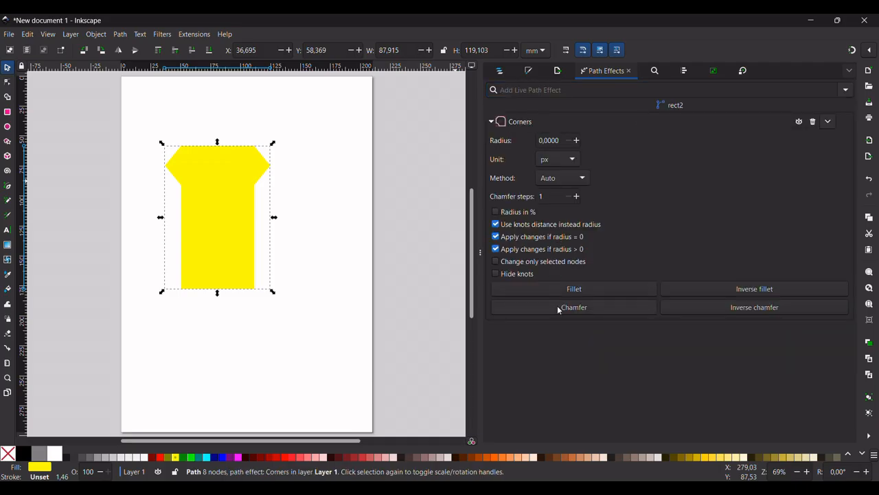
# Chamfer the two bottom corners of the yellow shape equally with the Corners effect and convert the result to a plain path.
pyautogui.click(7, 81)
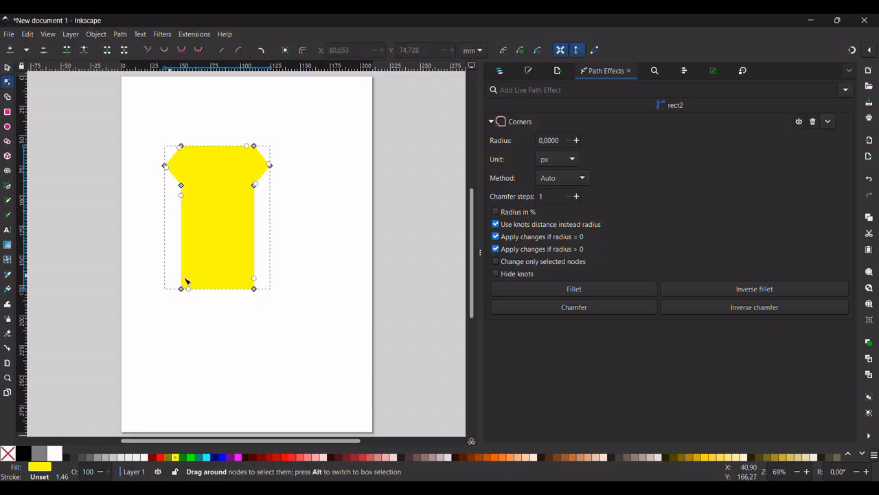
pyautogui.moveTo(168, 275); pyautogui.dragTo(294, 337)
pyautogui.scroll(2, 216, 294)
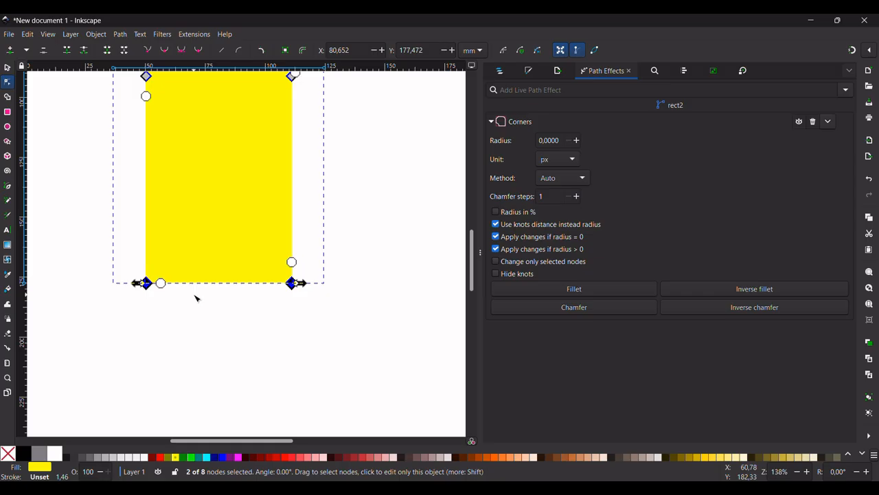
pyautogui.hscroll(2, 196, 299)
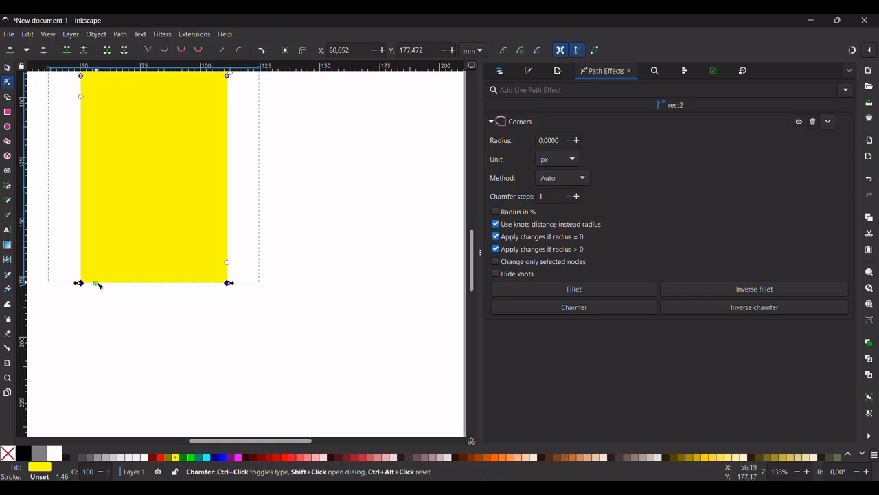
pyautogui.moveTo(97, 283); pyautogui.dragTo(116, 288)
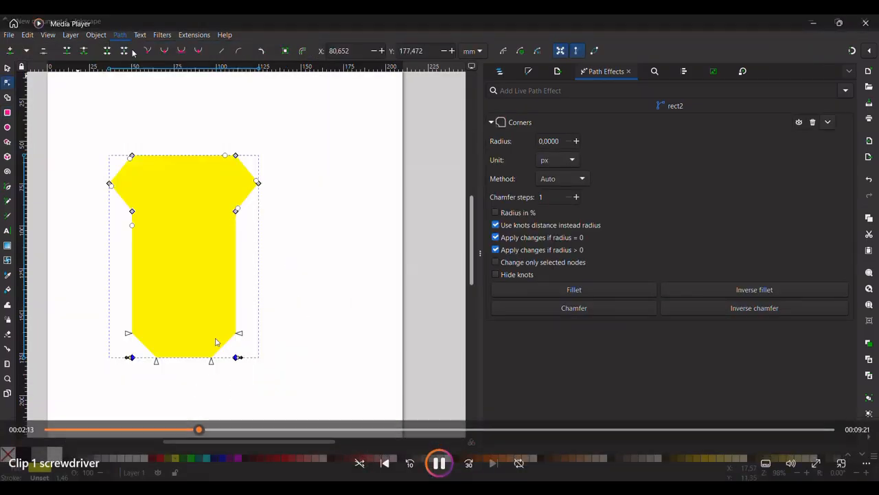
pyautogui.click(9, 69)
pyautogui.click(307, 360)
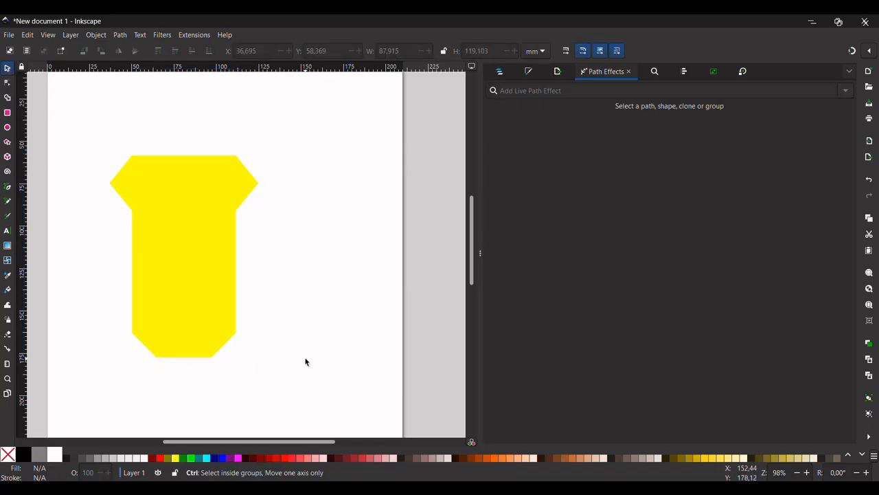
# Move the yellow handle shape down to the lower part of the page.
pyautogui.scroll(-2, 305, 361)
pyautogui.click(247, 309)
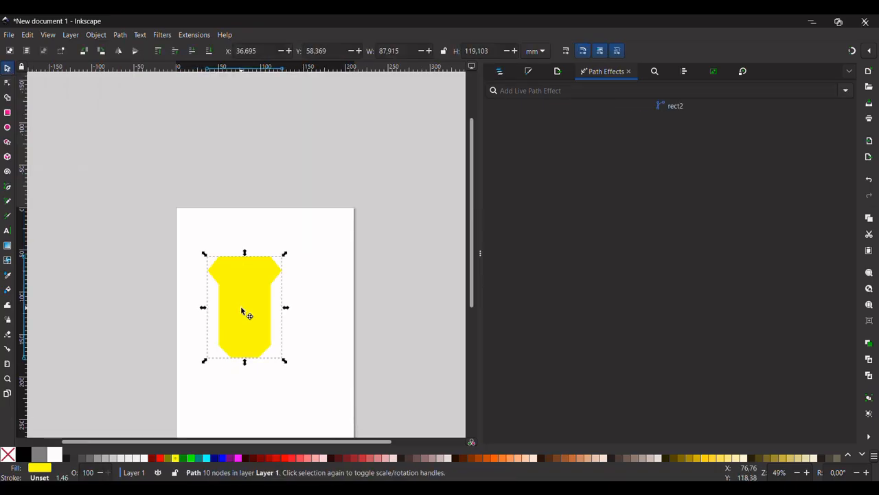
pyautogui.moveTo(247, 309); pyautogui.dragTo(272, 374)
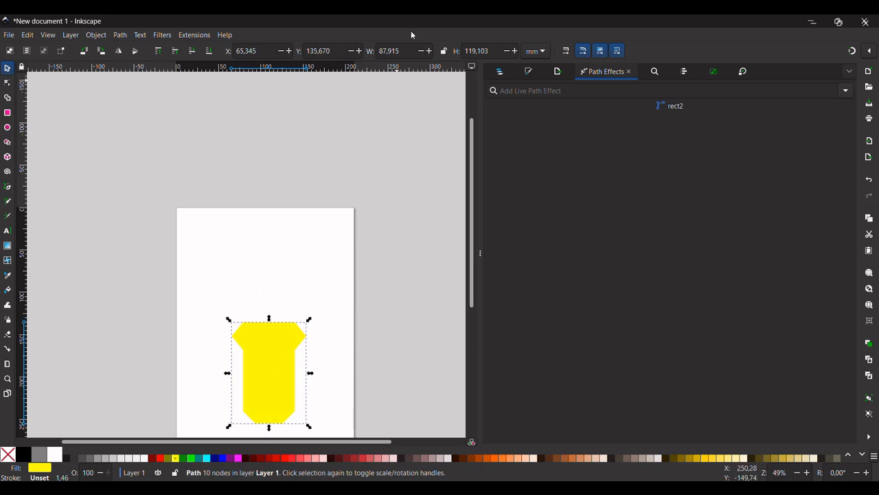
pyautogui.scroll(-1, 184, 180)
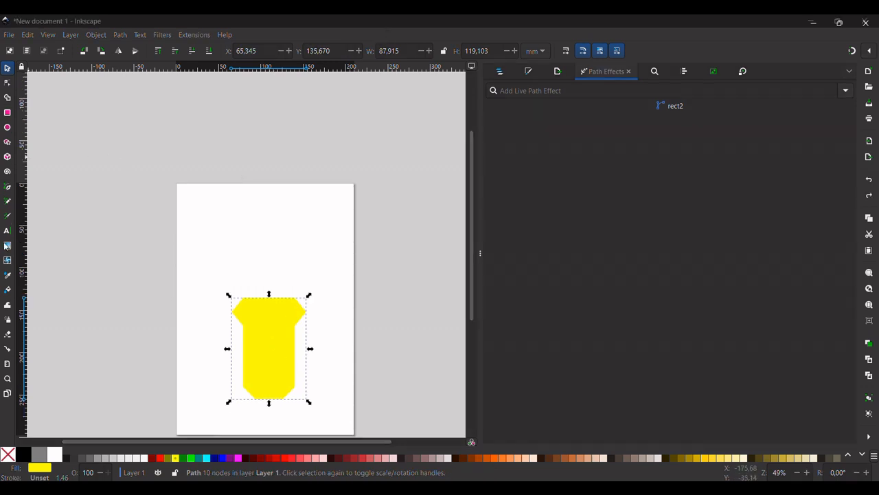
# Draw a narrow cyan rectangle about 16 mm wide and 94 mm tall, centred directly above the yellow handle.
pyautogui.click(7, 112)
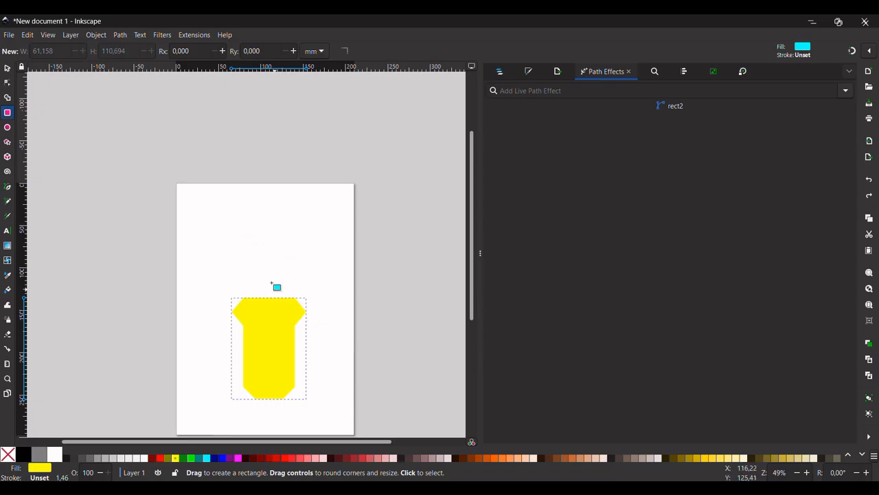
pyautogui.moveTo(243, 216); pyautogui.dragTo(268, 272)
pyautogui.click(7, 68)
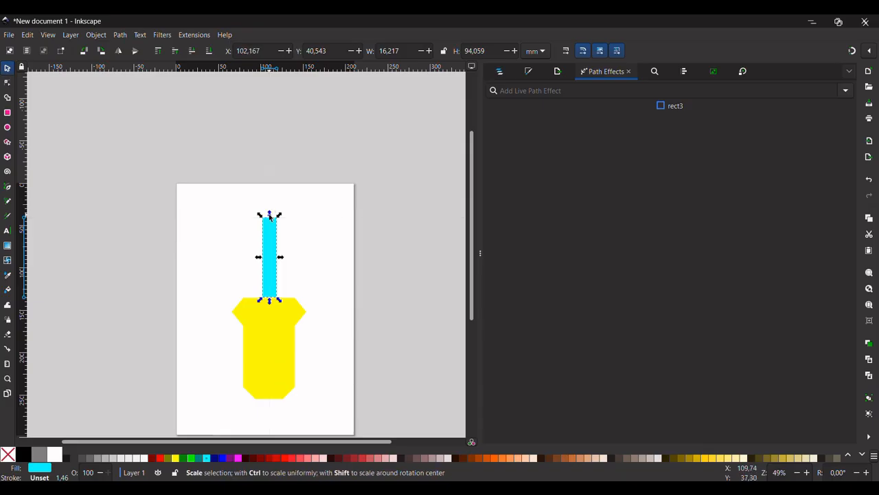
# Stretch the cyan rectangle upward to about 111 mm tall and widen it symmetrically to about 22 mm.
pyautogui.moveTo(270, 216); pyautogui.dragTo(270, 204)
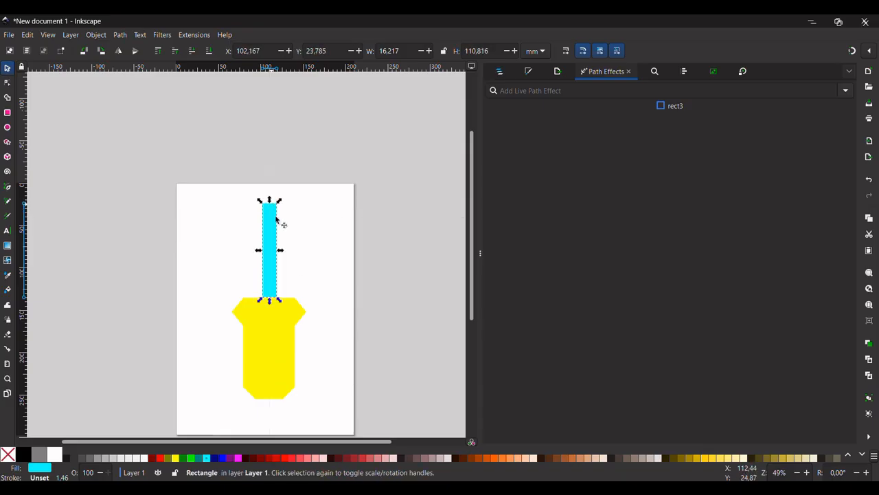
pyautogui.keyDown('shift'); pyautogui.click(280, 251); pyautogui.keyUp('shift')
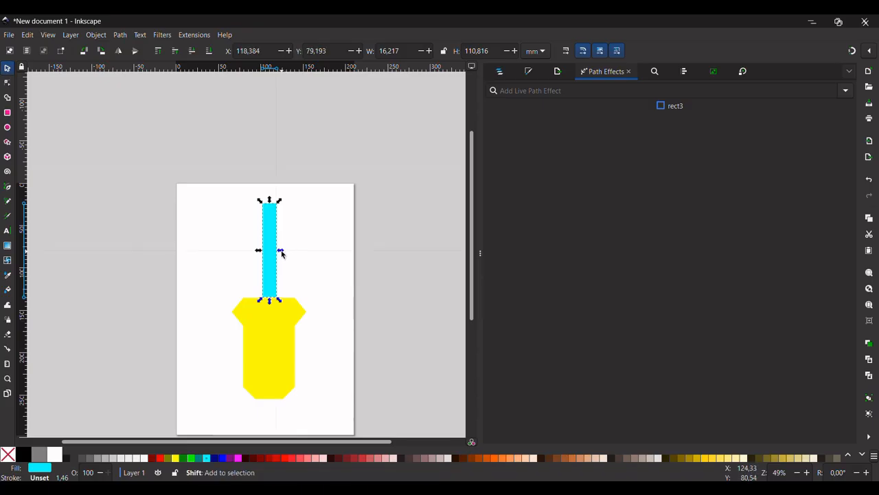
pyautogui.moveTo(280, 251); pyautogui.dragTo(284, 253)
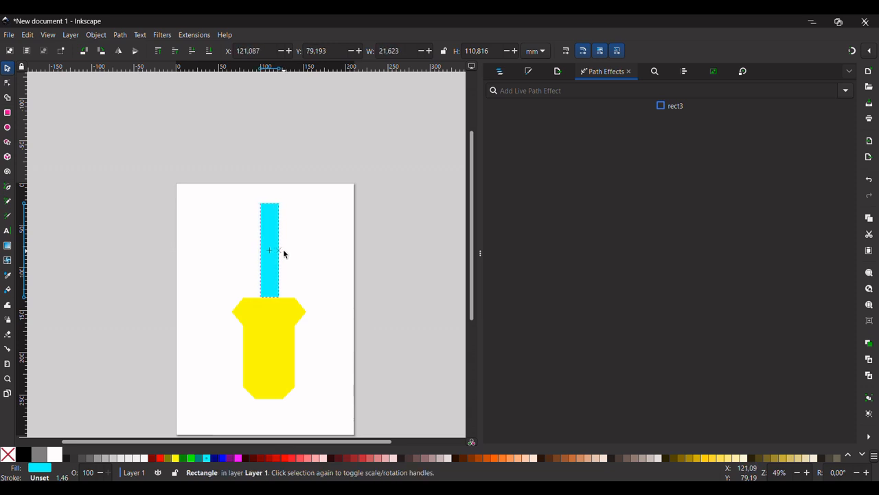
# Centre the cyan rectangle and the yellow handle on the vertical axis relative to the page.
pyautogui.keyDown('shift'); pyautogui.click(278, 336); pyautogui.keyUp('shift')
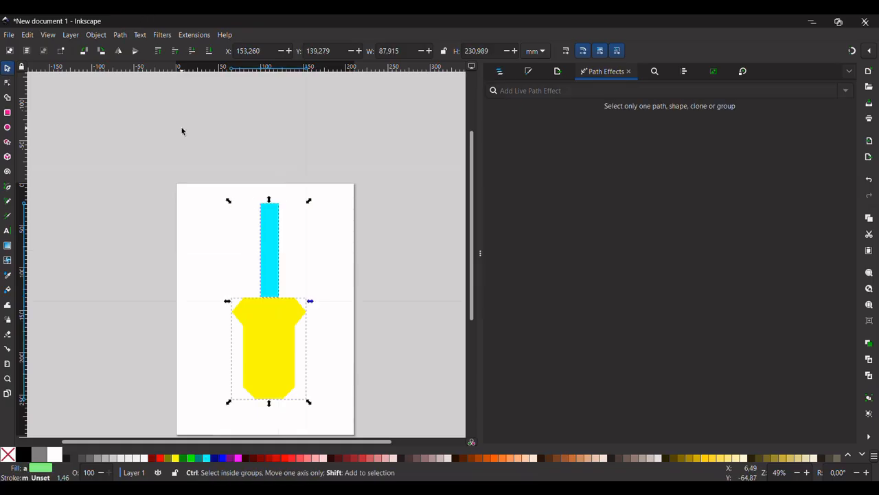
pyautogui.hotkey('ctrl', 'shift', 'a')
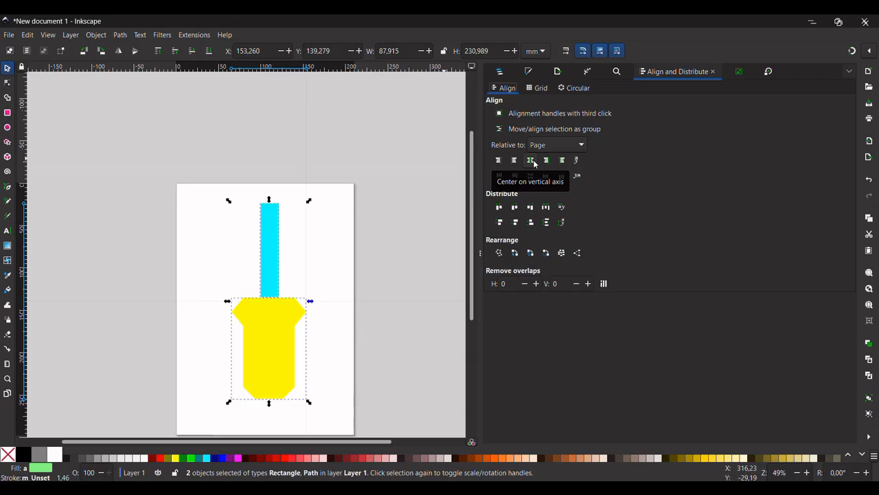
pyautogui.click(531, 160)
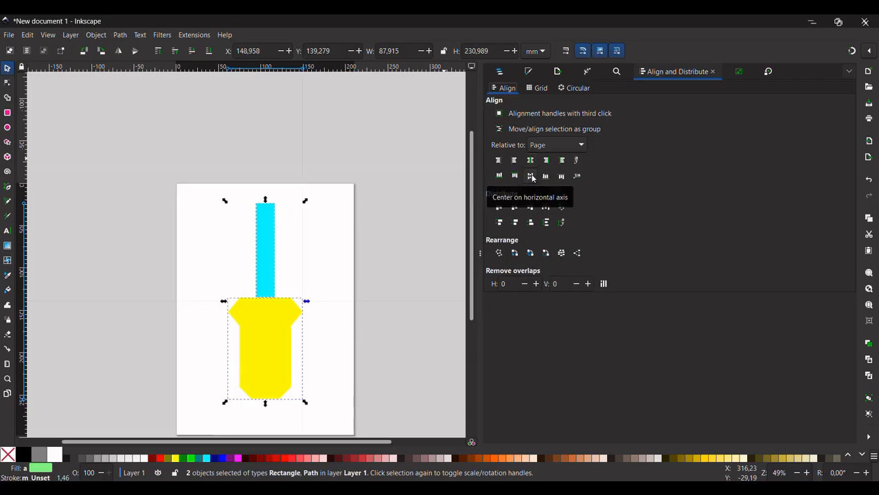
pyautogui.click(318, 241)
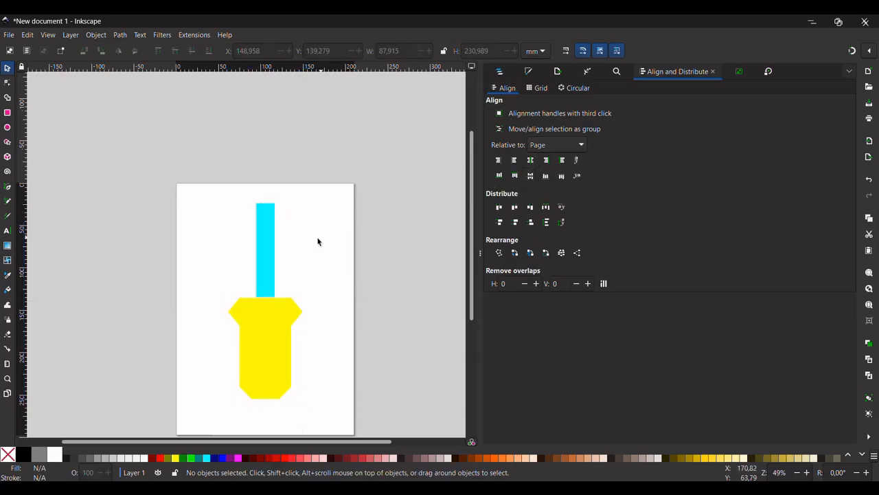
# With the cyan rectangle and the yellow handle selected, set the alignment reference to Last selected.
pyautogui.click(262, 232)
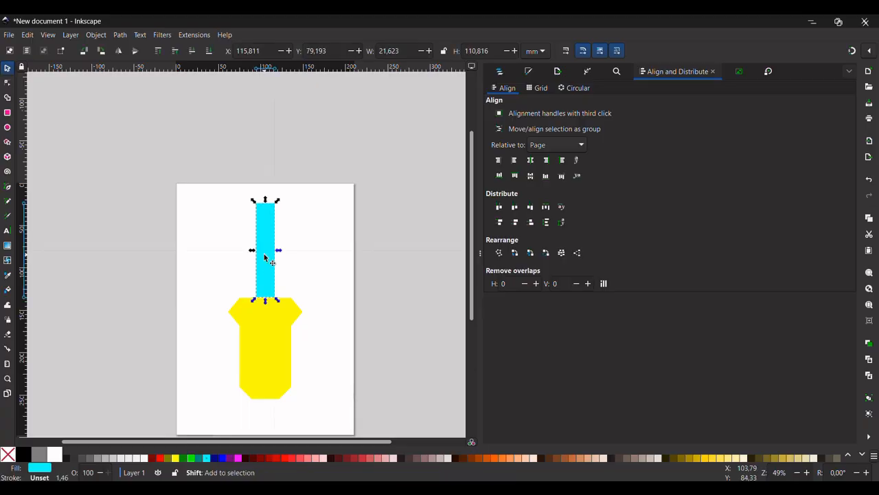
pyautogui.keyDown('shift'); pyautogui.click(265, 346); pyautogui.keyUp('shift')
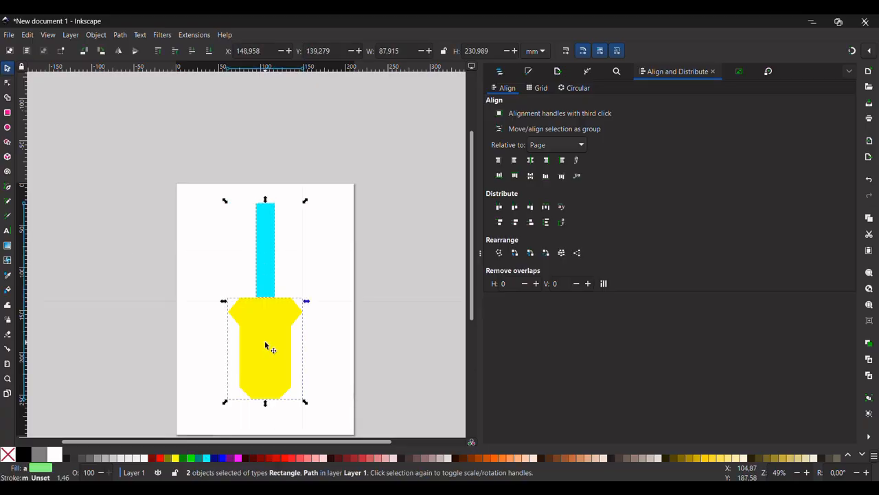
pyautogui.click(581, 145)
pyautogui.click(575, 88)
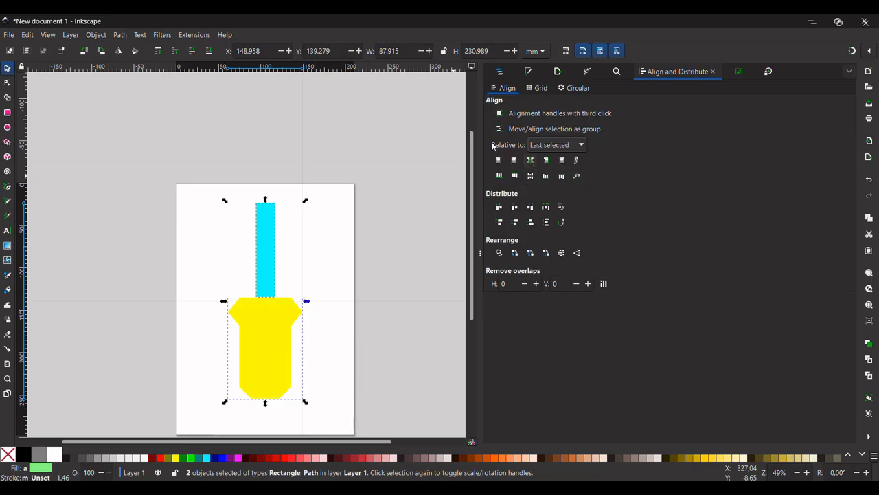
pyautogui.press('Escape')
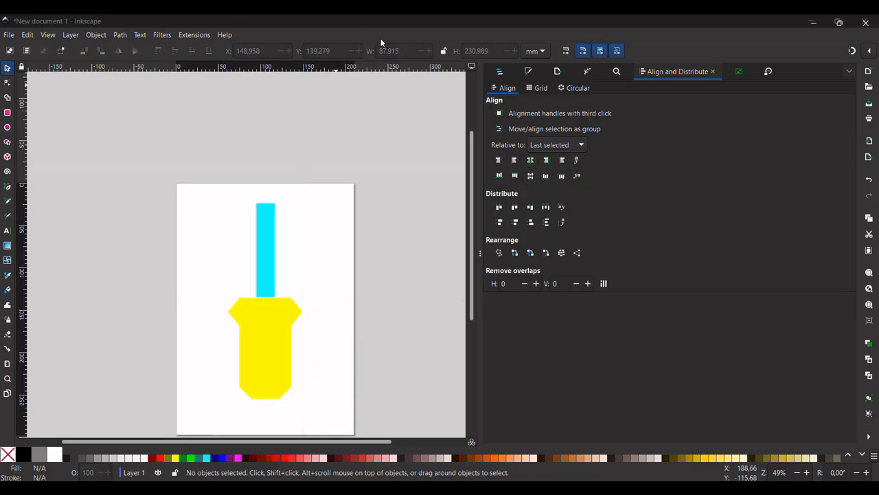
# Narrow the cyan rectangle symmetrically to about 17 mm wide and convert it to a path.
pyautogui.click(259, 265)
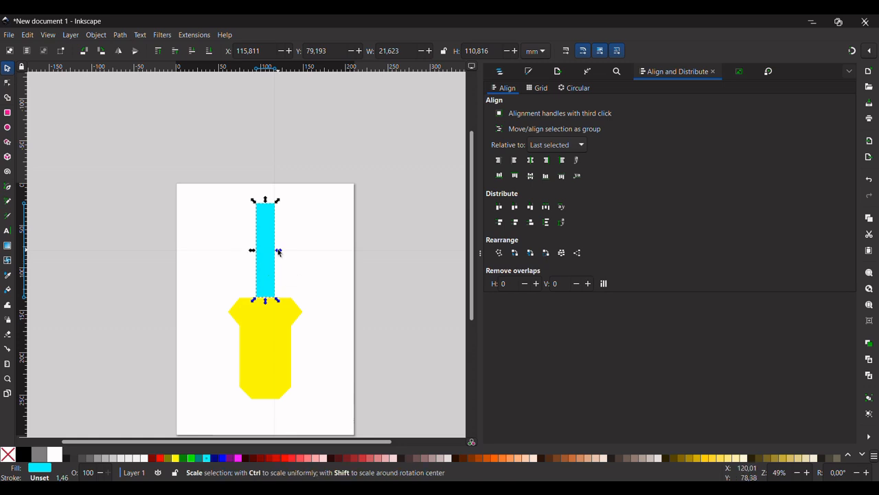
pyautogui.press('shift')
pyautogui.moveTo(278, 252); pyautogui.dragTo(275, 252)
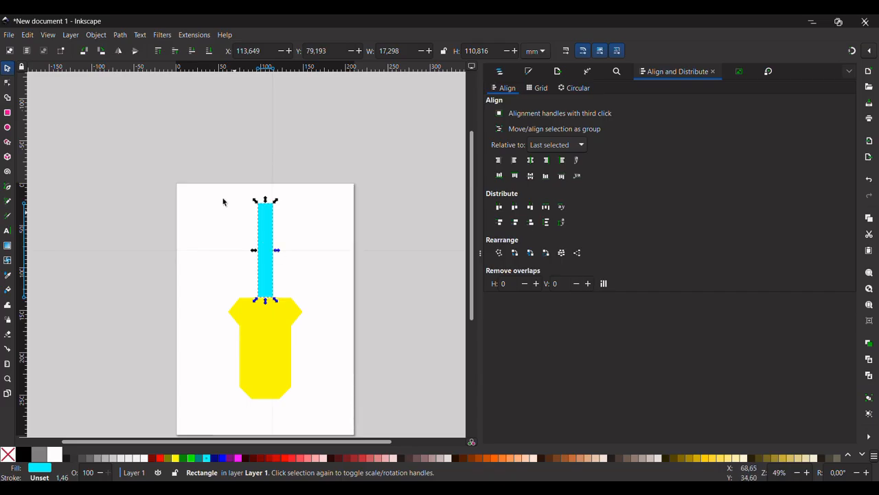
pyautogui.click(121, 35)
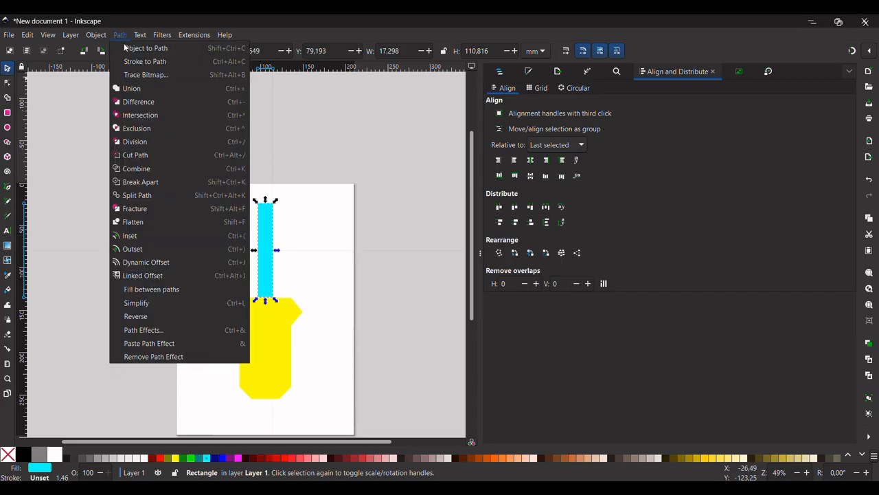
pyautogui.click(139, 53)
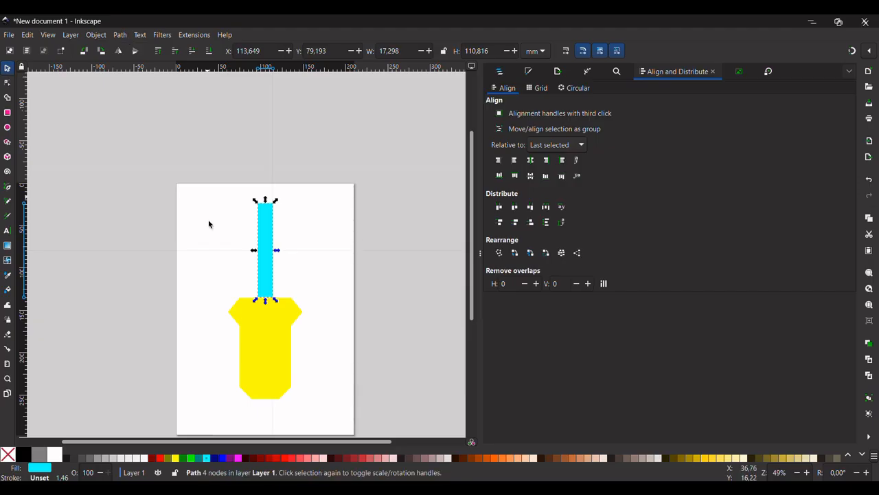
# Create a blue-filled duplicate of the cyan shaft and shorten it to about 24 mm tall at the shaft's upper end.
pyautogui.click(225, 458)
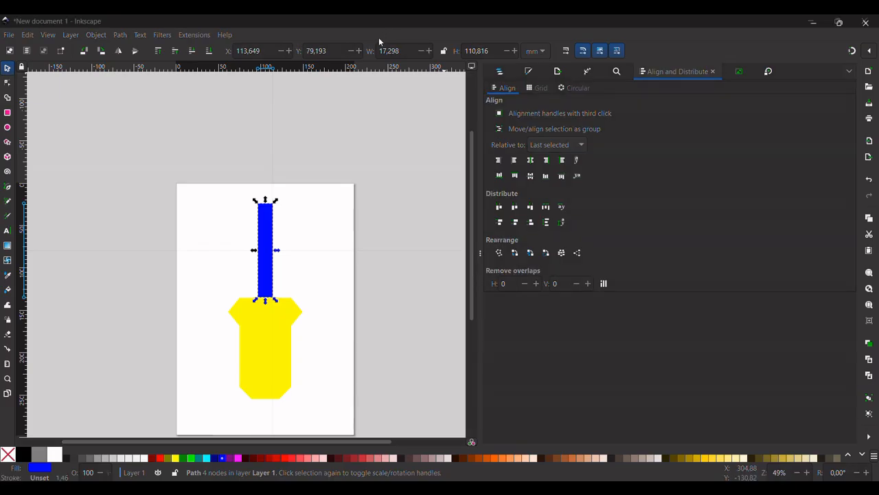
pyautogui.click(280, 291)
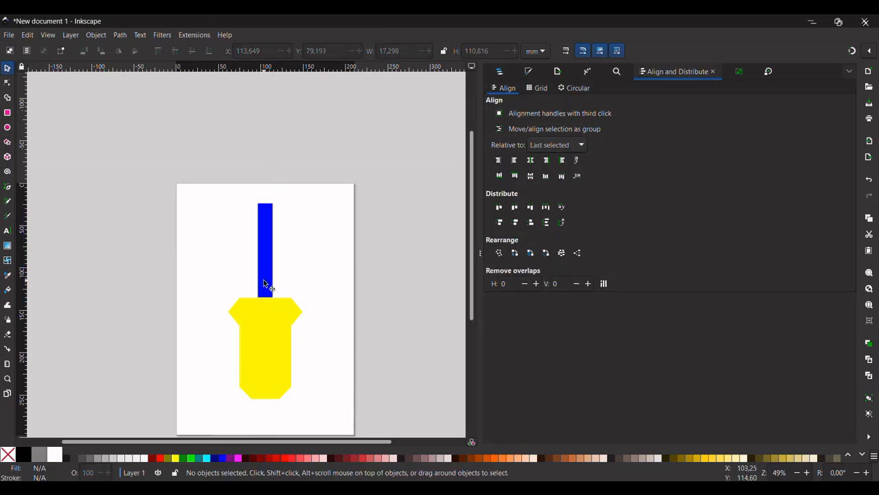
pyautogui.click(263, 279)
pyautogui.moveTo(264, 300); pyautogui.dragTo(271, 227)
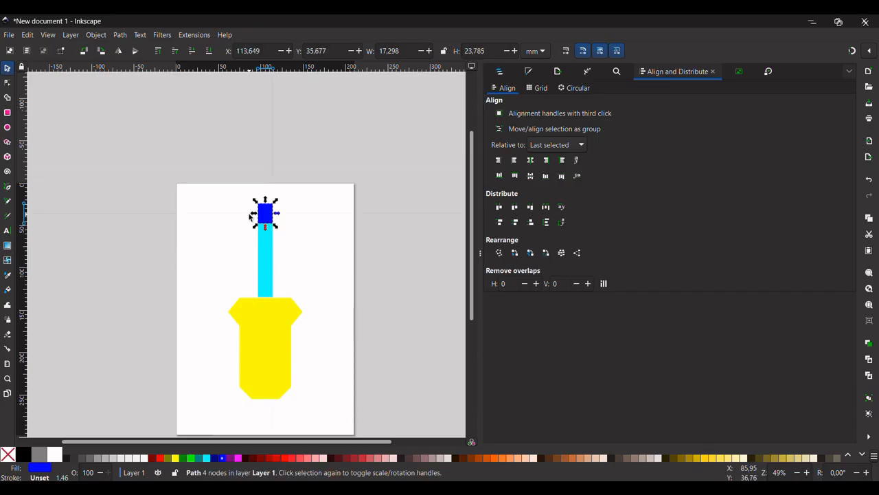
# Convert the blue section at the shaft's upper end to a path and show its corner nodes for editing.
pyautogui.scroll(3, 249, 217)
pyautogui.hscroll(1, 248, 217)
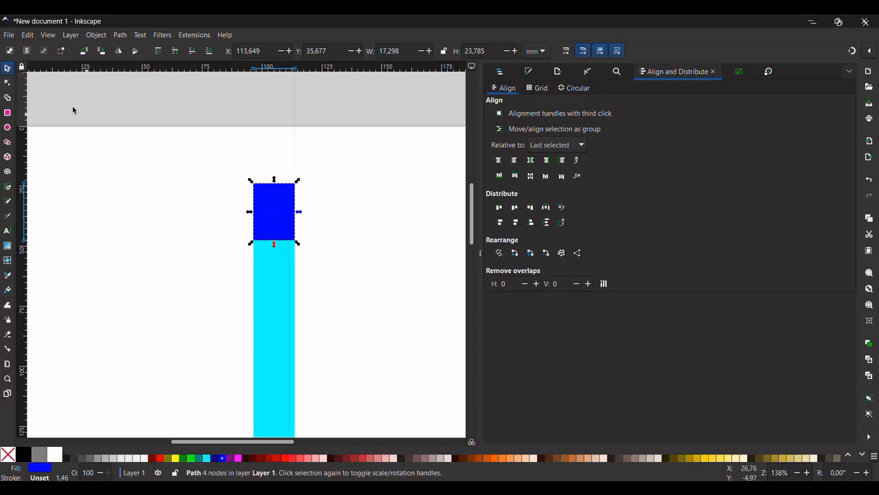
pyautogui.press('n')
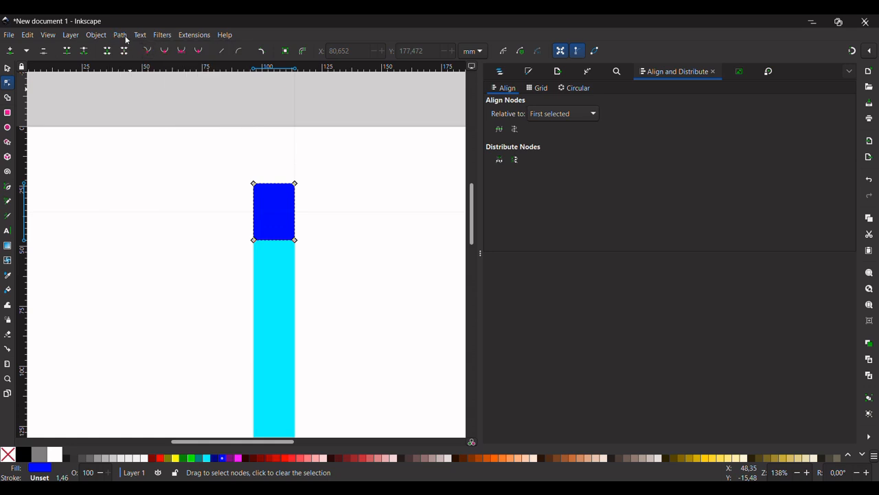
pyautogui.click(121, 35)
pyautogui.click(137, 48)
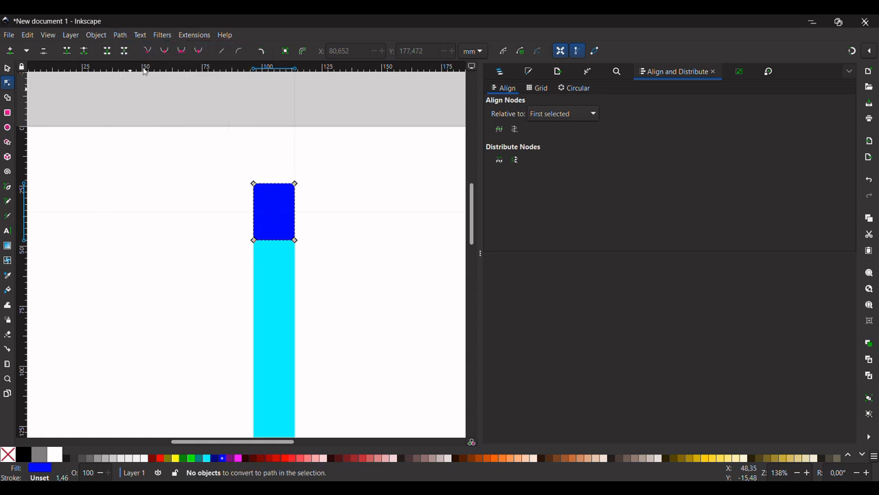
pyautogui.click(8, 68)
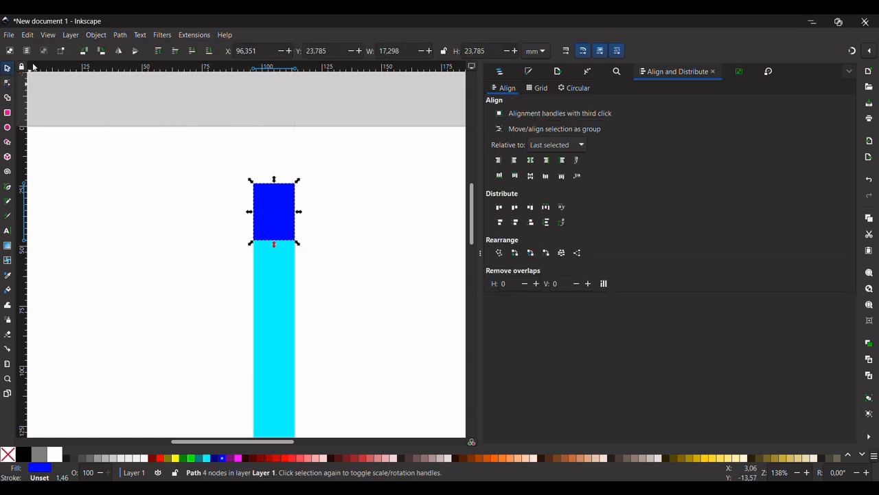
pyautogui.click(115, 34)
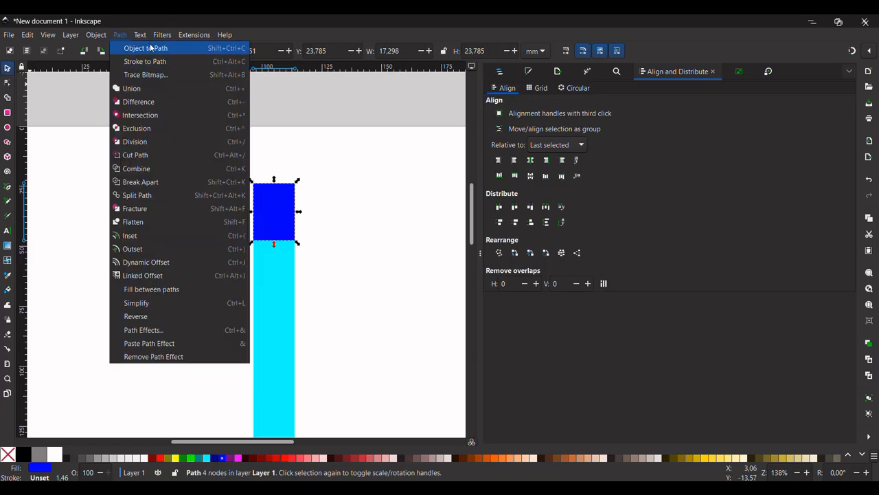
pyautogui.click(150, 48)
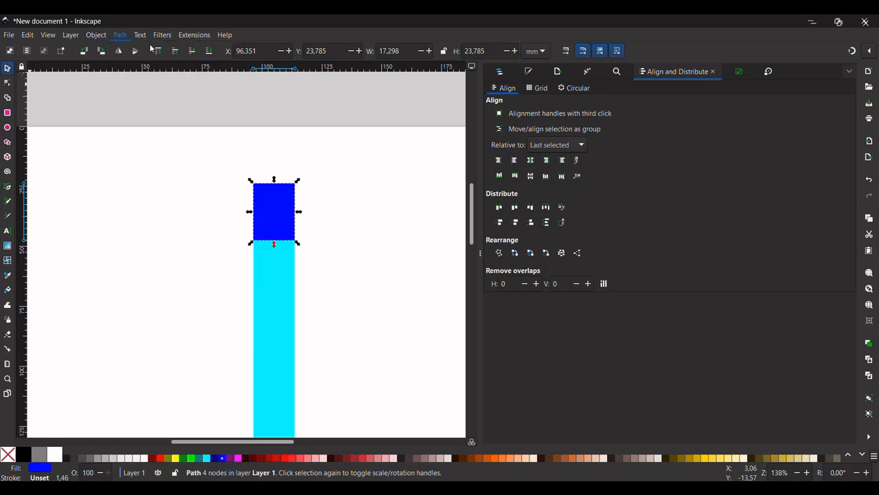
pyautogui.click(8, 82)
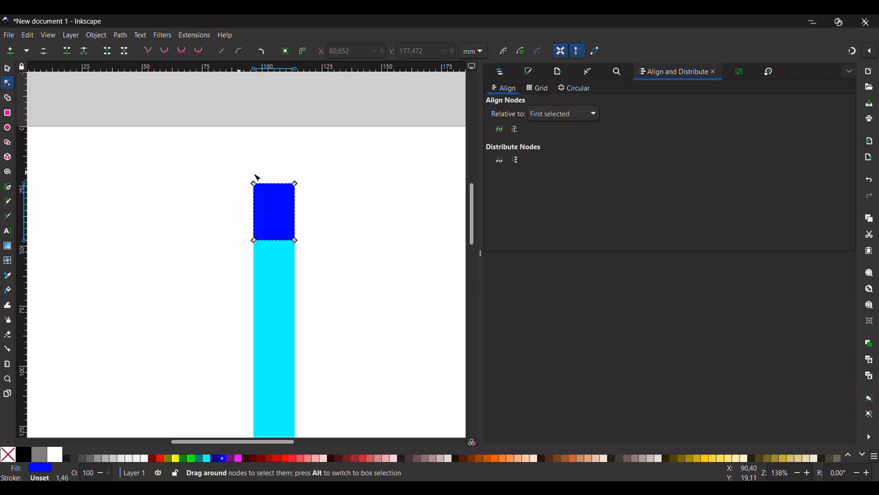
# Insert a midpoint node on each of the two vertical sides of the blue tip section.
pyautogui.moveTo(255, 177); pyautogui.dragTo(245, 249)
pyautogui.click(9, 50)
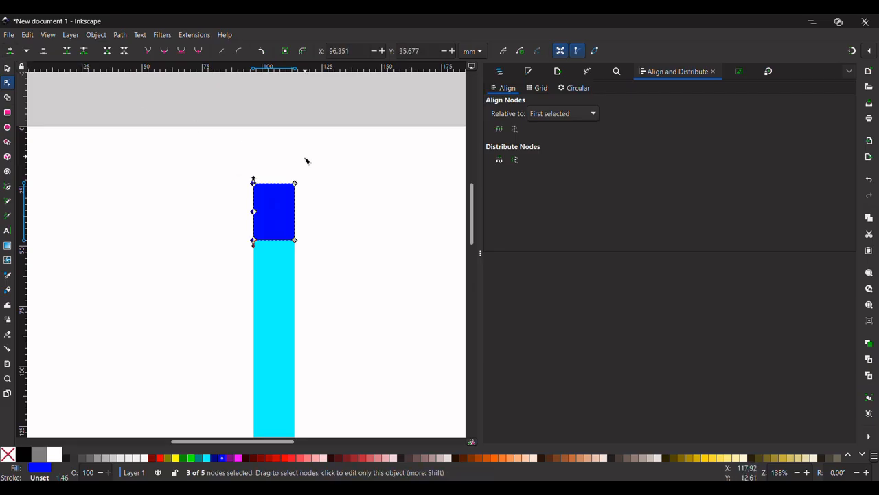
pyautogui.moveTo(306, 176); pyautogui.dragTo(286, 271)
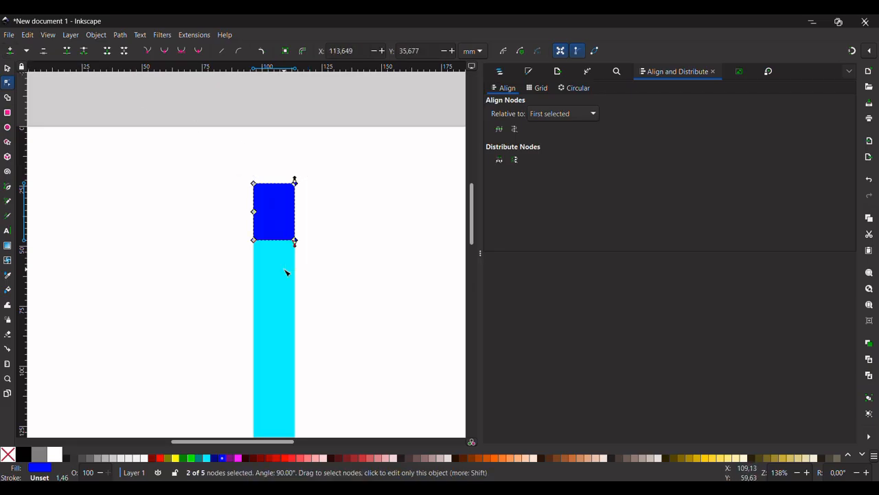
pyautogui.click(9, 49)
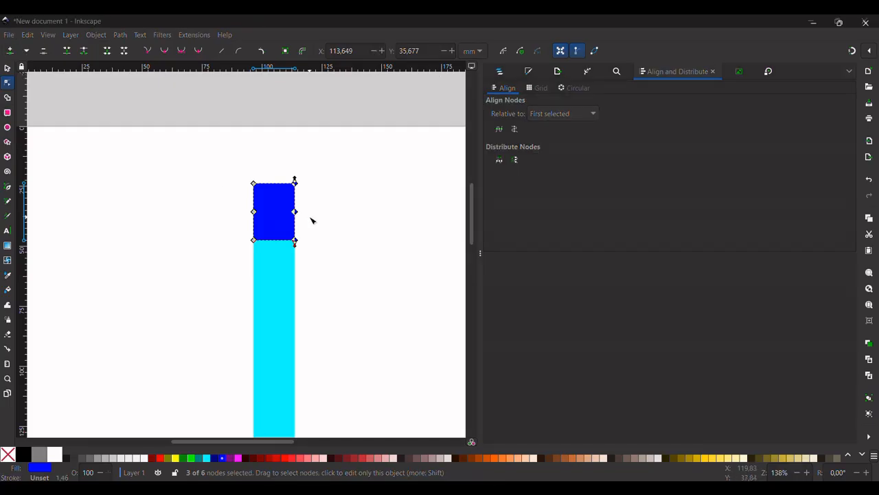
pyautogui.click(295, 184)
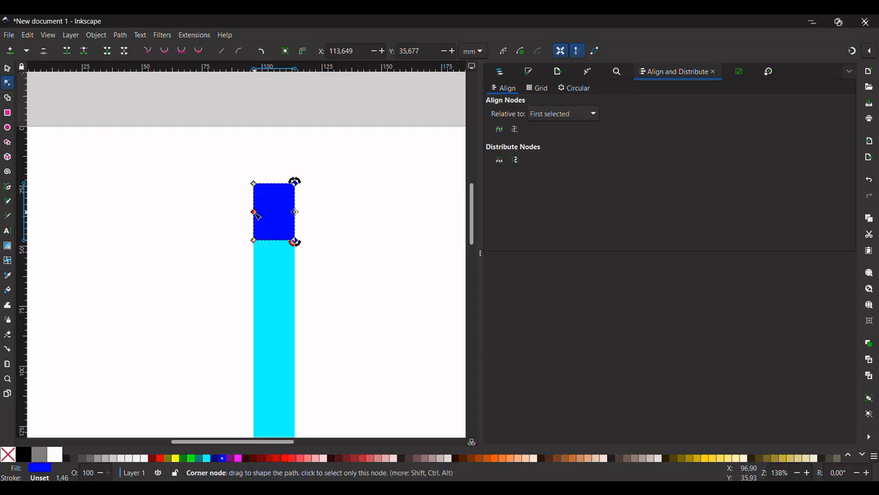
pyautogui.click(324, 211)
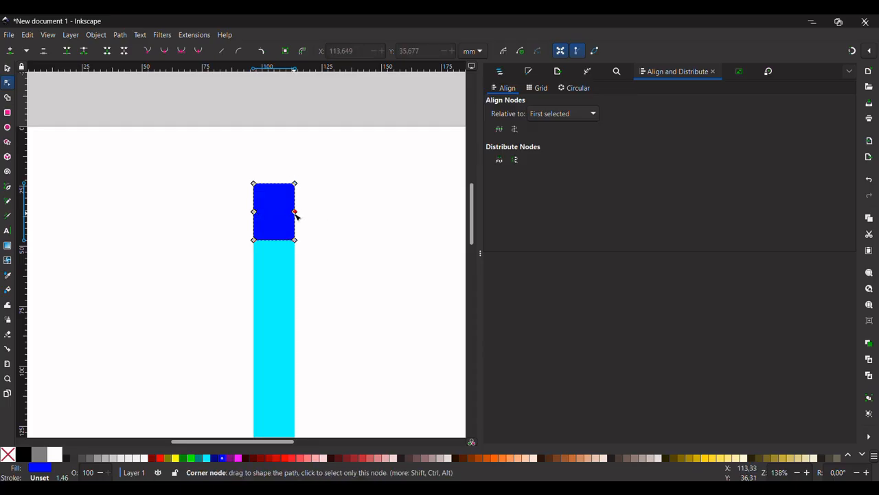
pyautogui.click(295, 213)
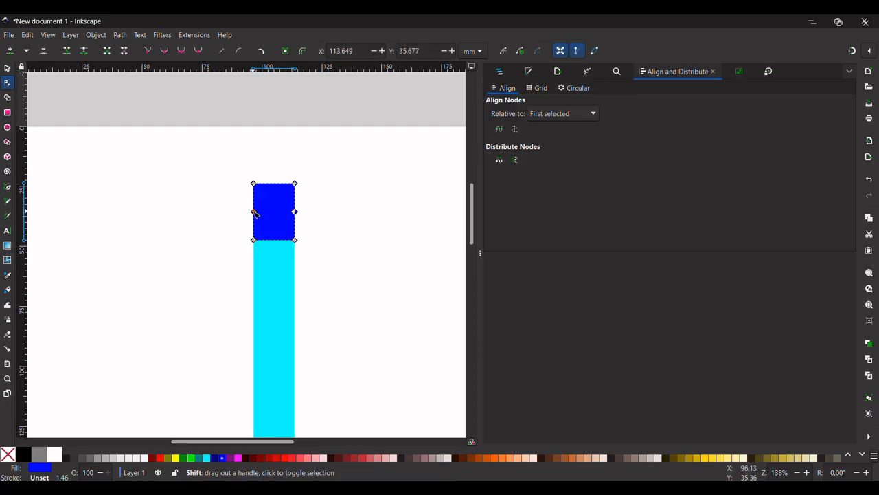
pyautogui.keyDown('shift'); pyautogui.click(254, 212); pyautogui.keyUp('shift')
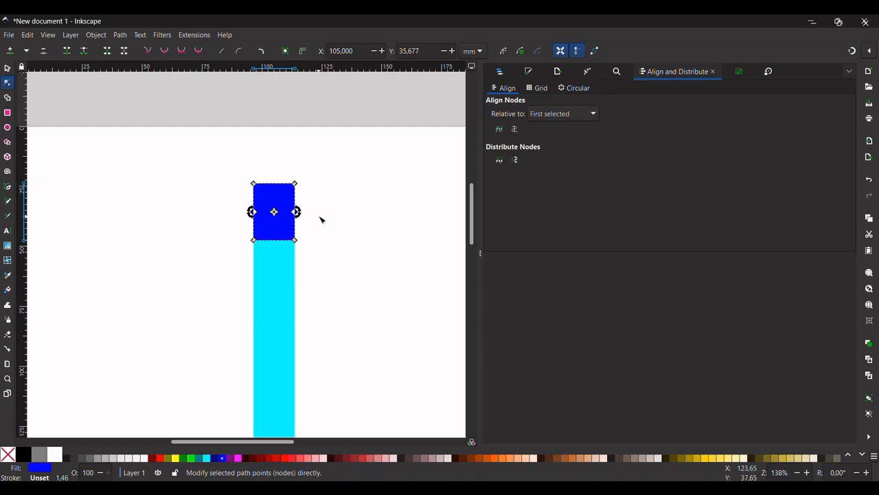
pyautogui.click(340, 200)
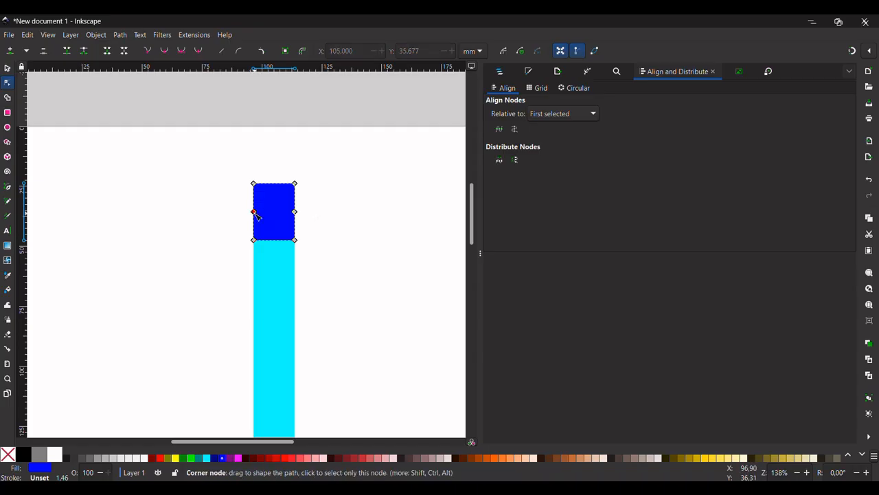
pyautogui.click(253, 213)
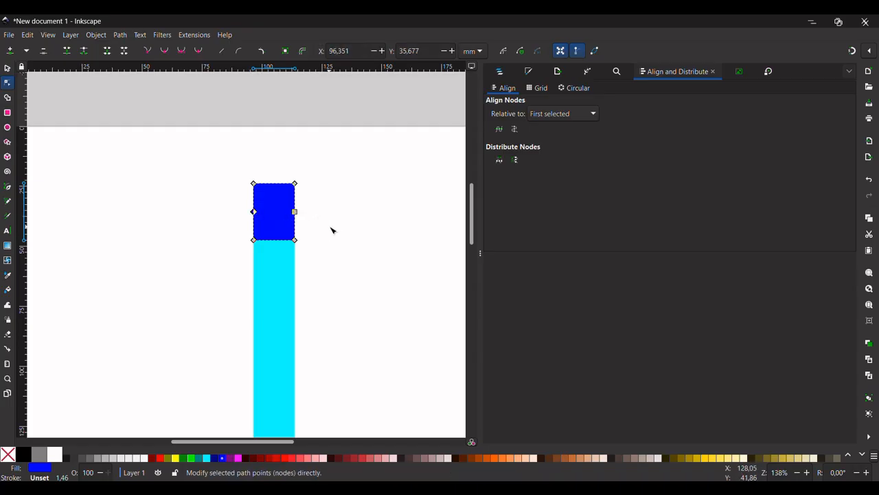
pyautogui.hotkey('ctrl', 'z')
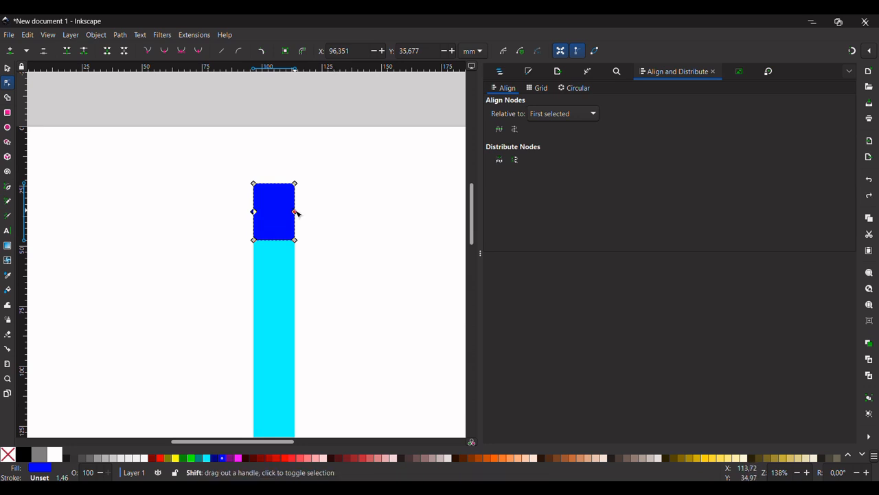
pyautogui.keyDown('shift'); pyautogui.click(296, 211); pyautogui.keyUp('shift')
pyautogui.click(561, 52)
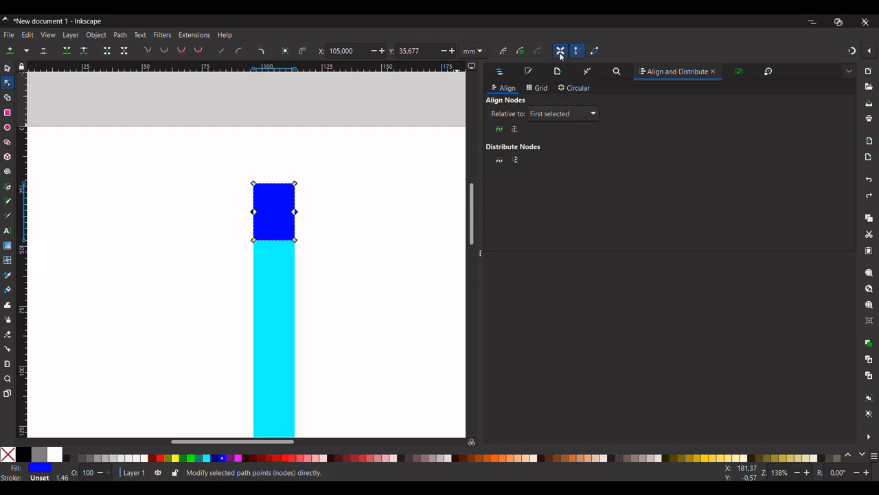
pyautogui.click(561, 53)
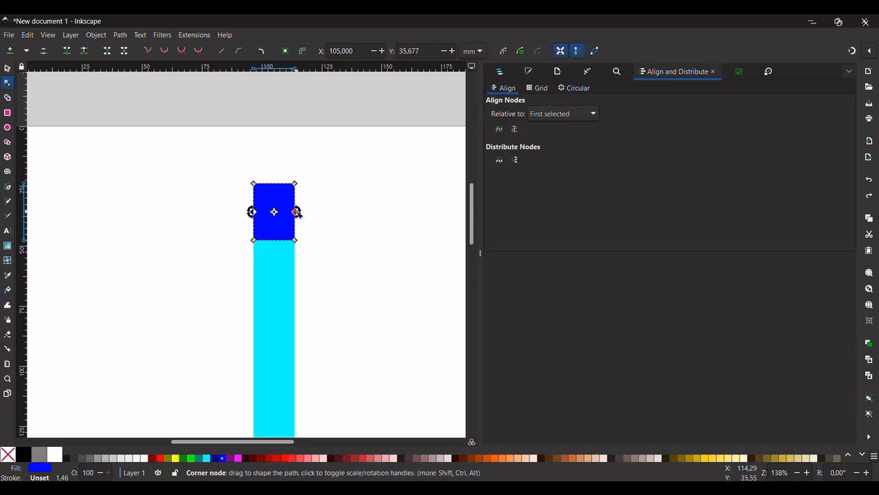
# Try to convert the blue tip section to a path again and return to editing its nodes.
pyautogui.click(7, 68)
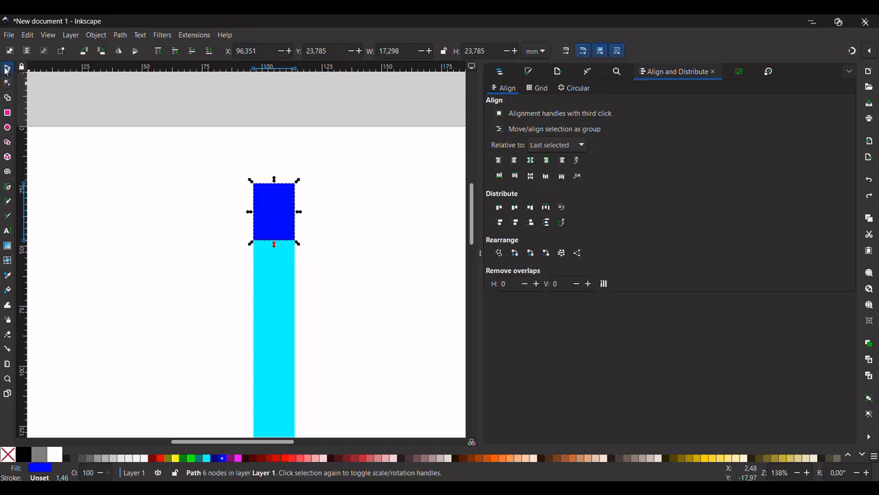
pyautogui.click(117, 36)
pyautogui.click(134, 52)
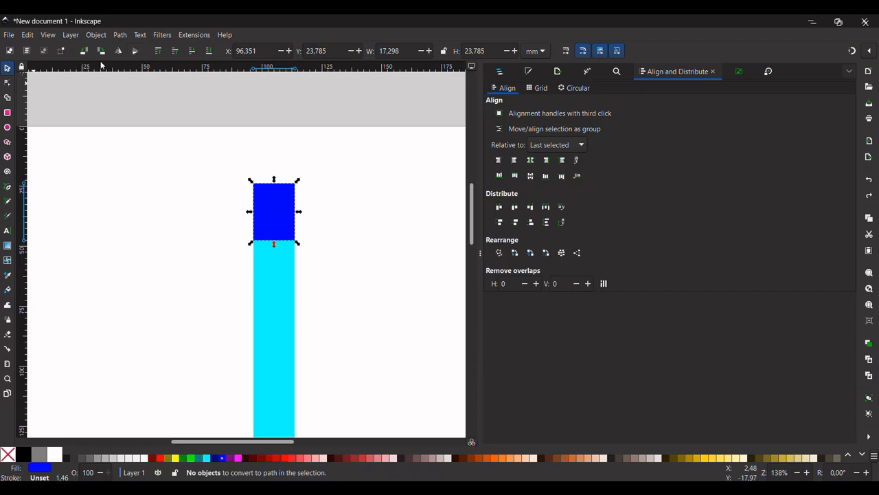
pyautogui.click(7, 83)
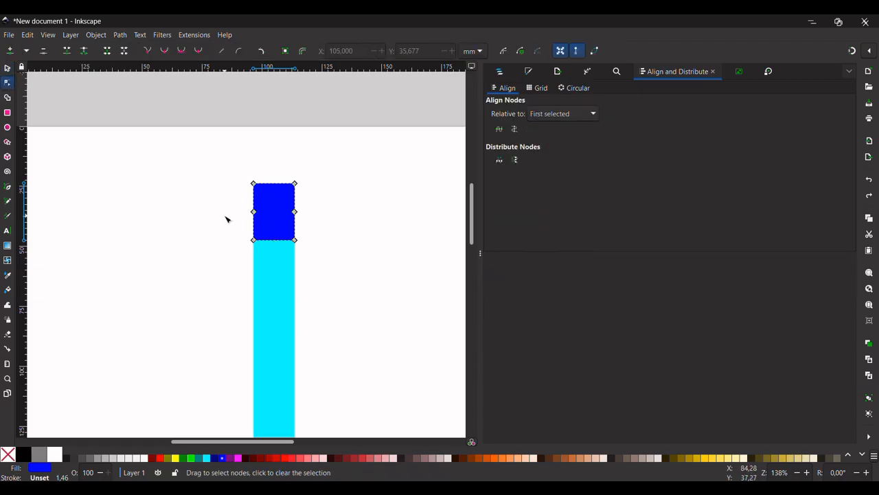
# Spread the two side midpoint nodes symmetrically until the blue section is about 30 mm wide, and lower them to about Y 41 mm.
pyautogui.click(254, 212)
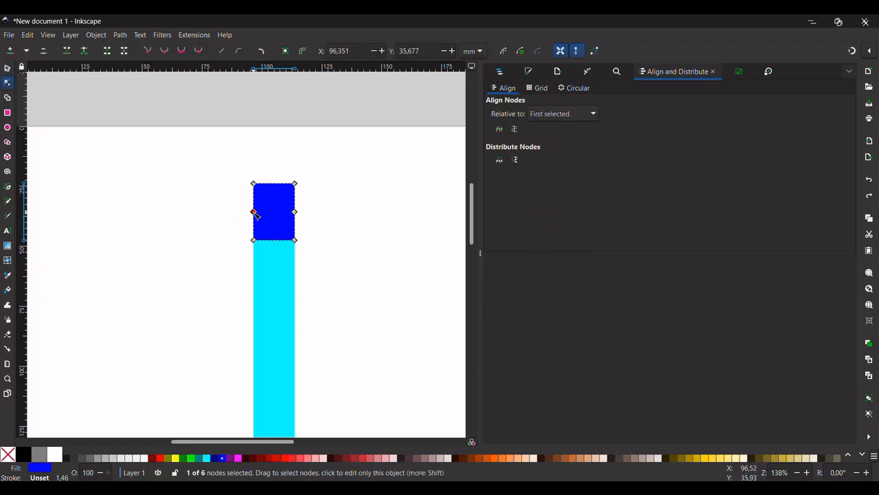
pyautogui.keyDown('shift'); pyautogui.click(294, 212); pyautogui.keyUp('shift')
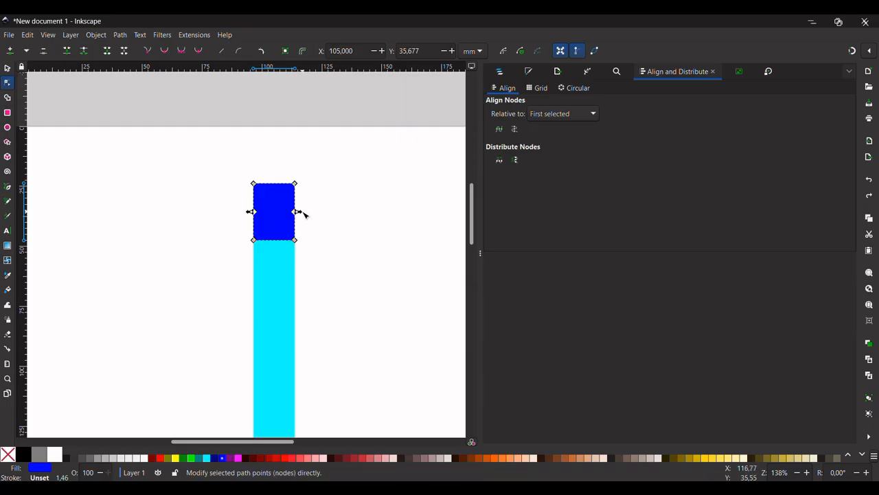
pyautogui.moveTo(304, 213); pyautogui.dragTo(316, 215)
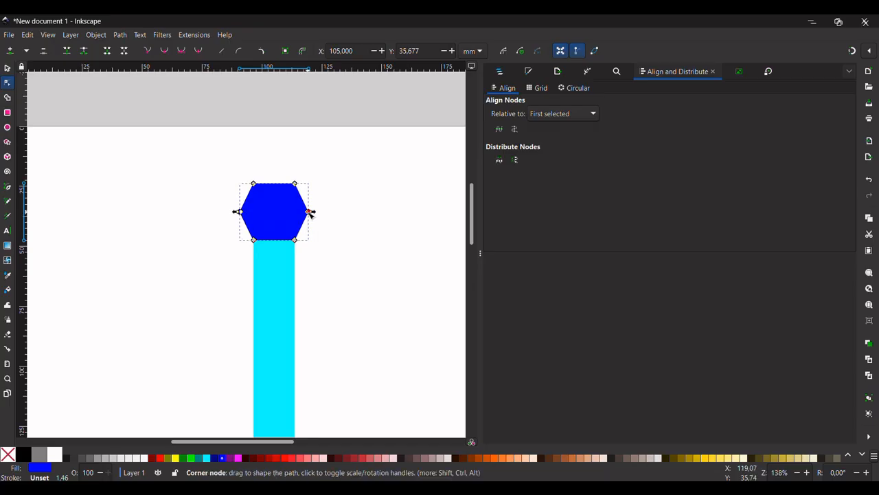
pyautogui.moveTo(310, 214); pyautogui.dragTo(310, 235)
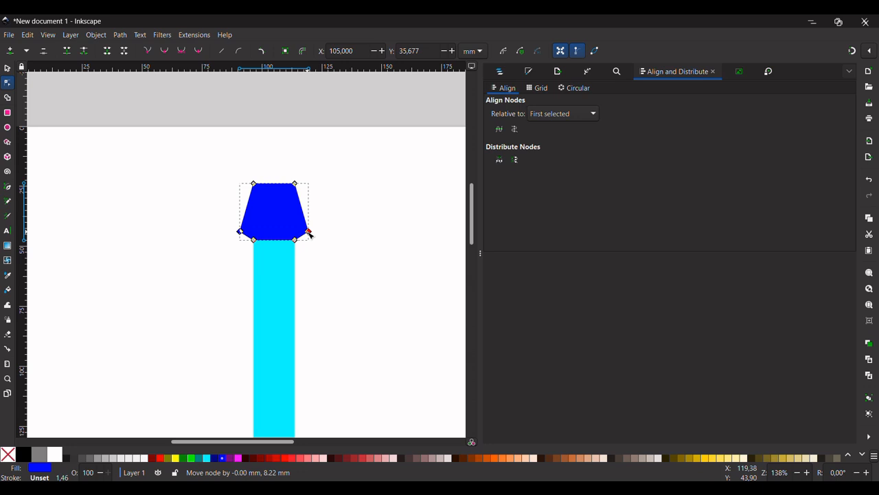
pyautogui.moveTo(310, 235); pyautogui.dragTo(310, 228)
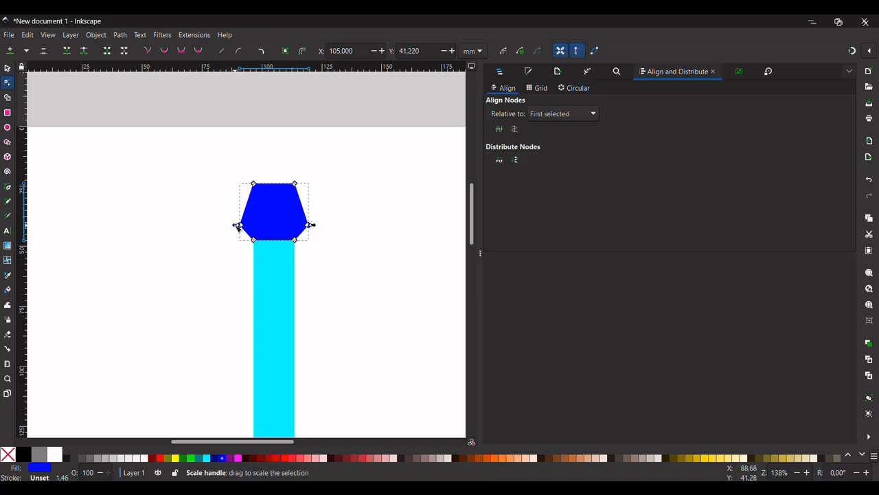
pyautogui.moveTo(236, 228); pyautogui.dragTo(237, 227)
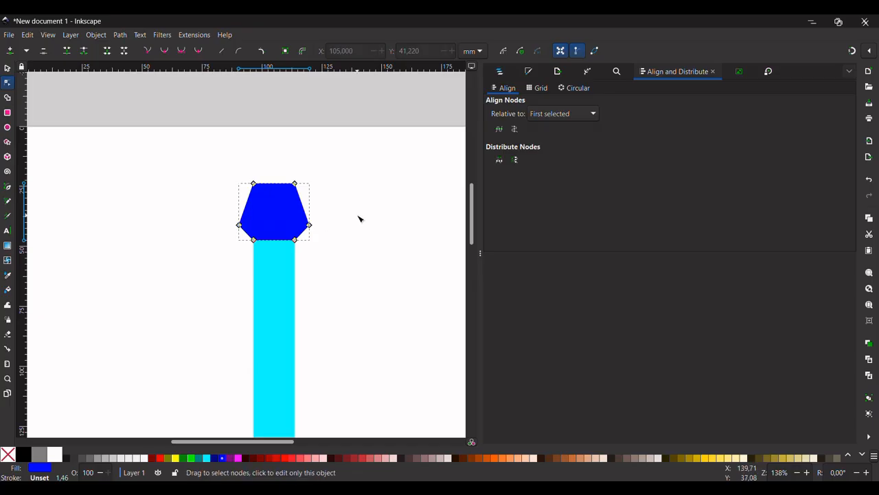
pyautogui.click(354, 216)
pyautogui.click(6, 69)
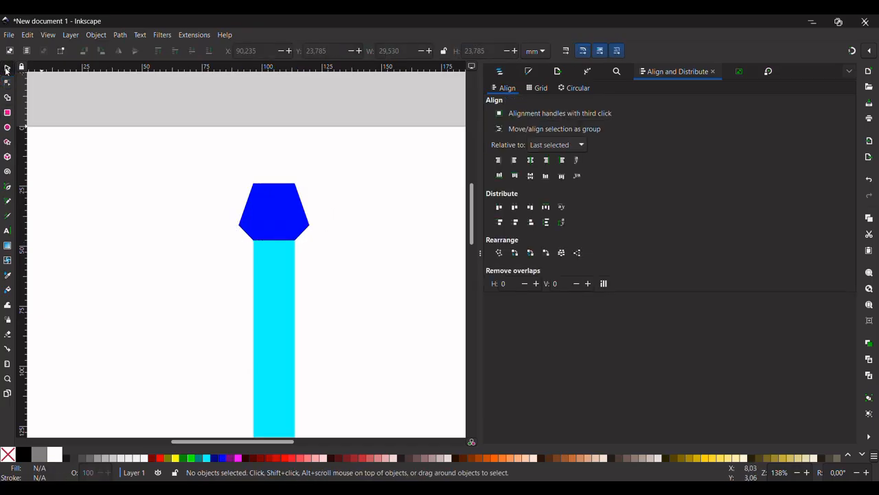
# Bring the blue section's two outer side nodes symmetrically inward to a width of about 26 mm.
pyautogui.keyDown('ctrl'); pyautogui.scroll(-2, 241, 232); pyautogui.keyUp('ctrl')
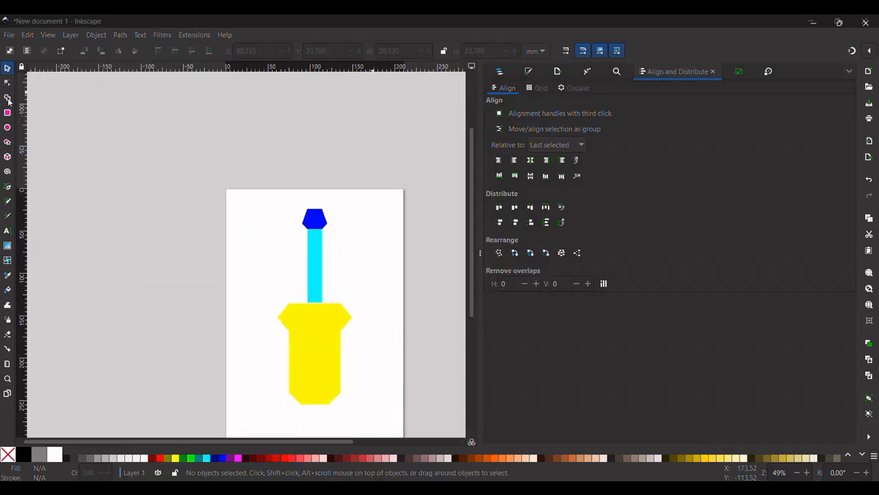
pyautogui.click(12, 85)
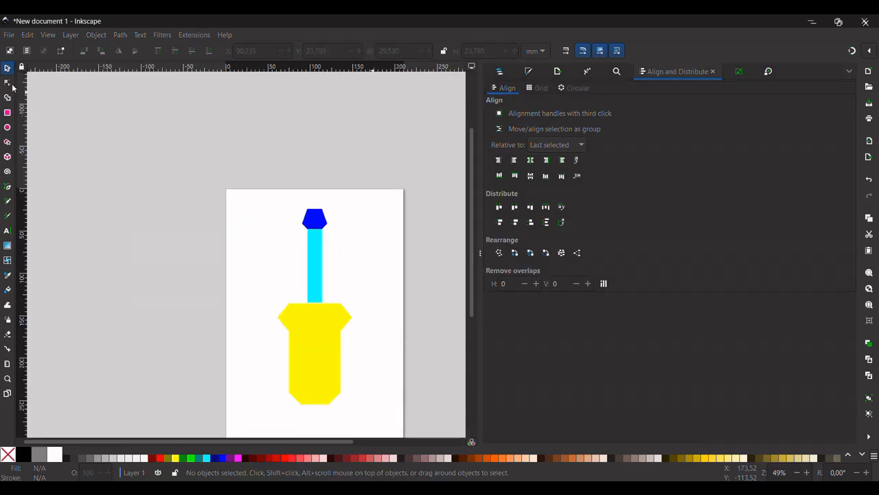
pyautogui.click(320, 224)
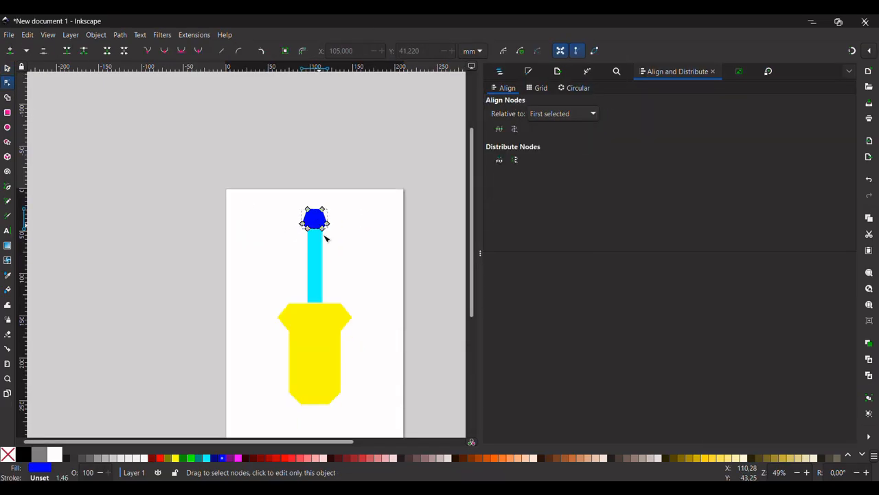
pyautogui.keyDown('ctrl'); pyautogui.scroll(3, 326, 238); pyautogui.keyUp('ctrl')
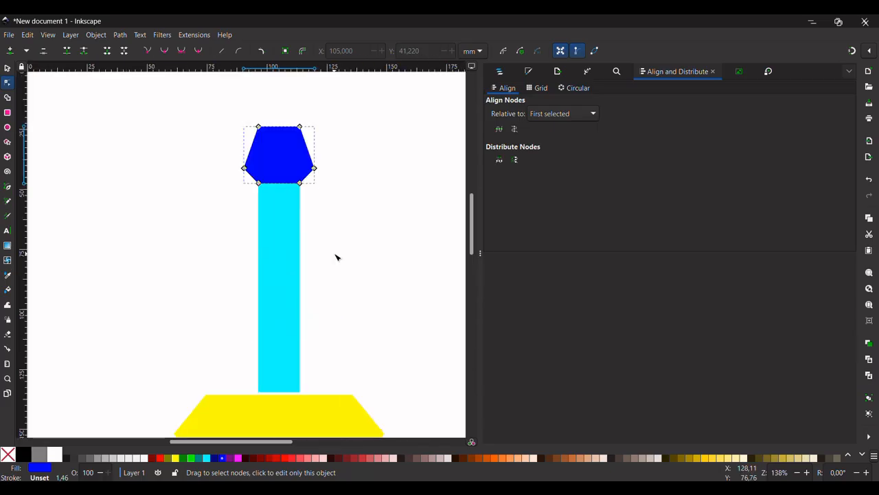
pyautogui.click(314, 168)
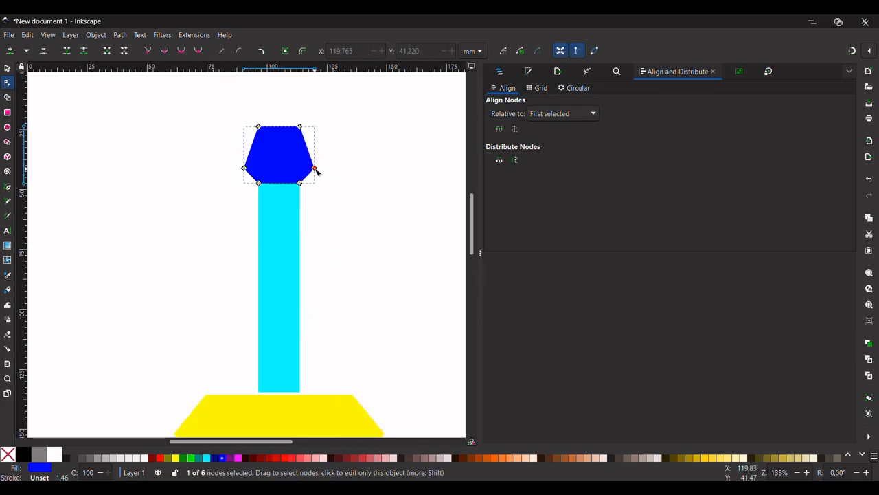
pyautogui.keyDown('shift'); pyautogui.click(243, 169); pyautogui.keyUp('shift')
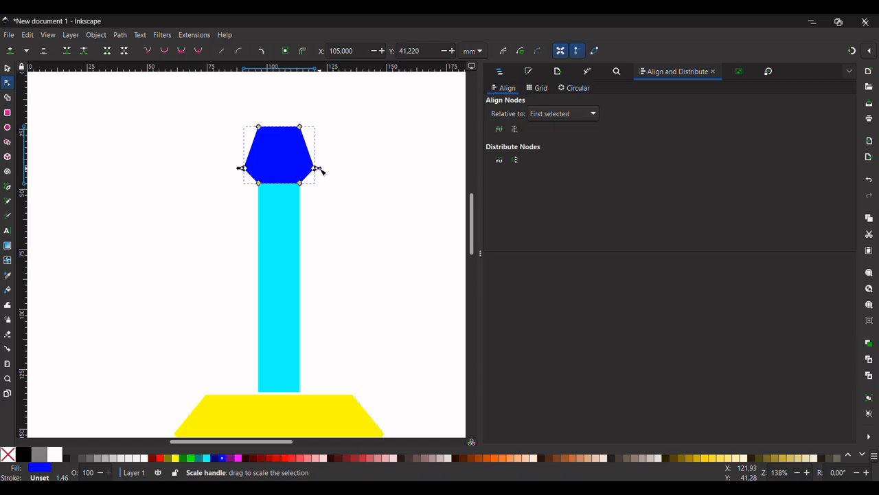
pyautogui.moveTo(320, 169); pyautogui.dragTo(317, 173)
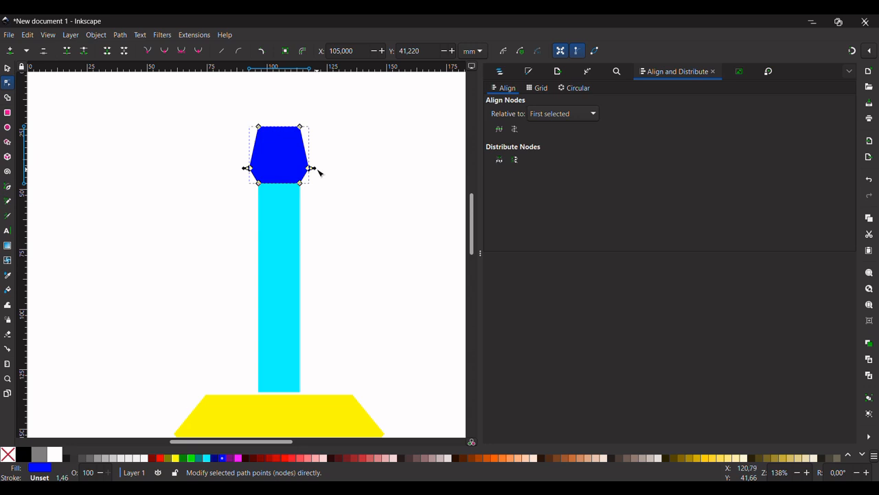
pyautogui.moveTo(318, 173); pyautogui.dragTo(318, 173)
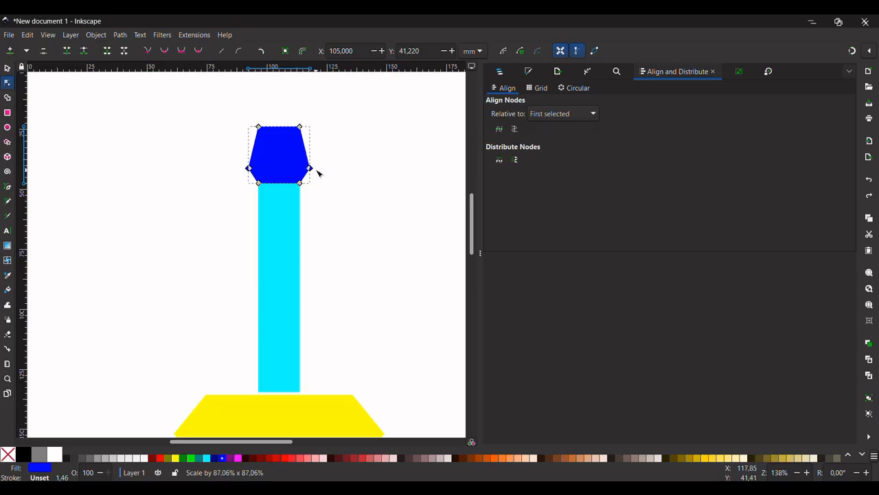
pyautogui.moveTo(318, 173); pyautogui.dragTo(318, 173)
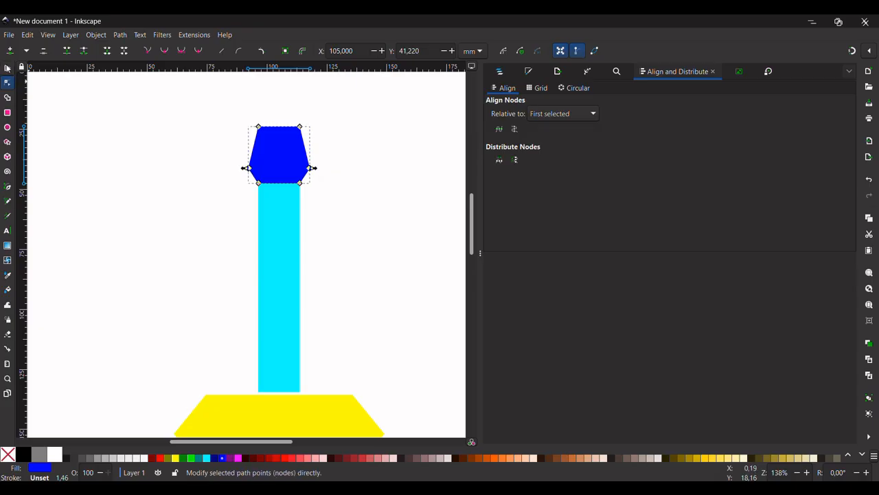
# Delete the blue tip section and convert the cyan shaft to a path.
pyautogui.click(7, 68)
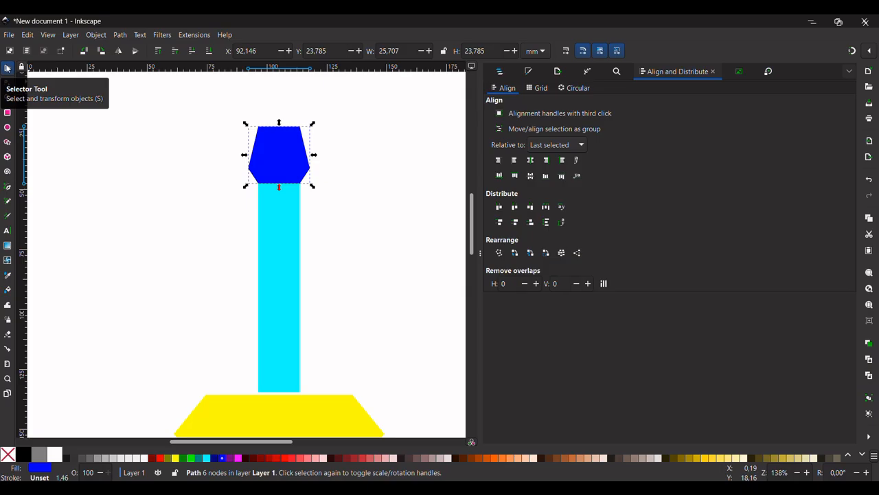
pyautogui.press('Delete')
pyautogui.click(289, 364)
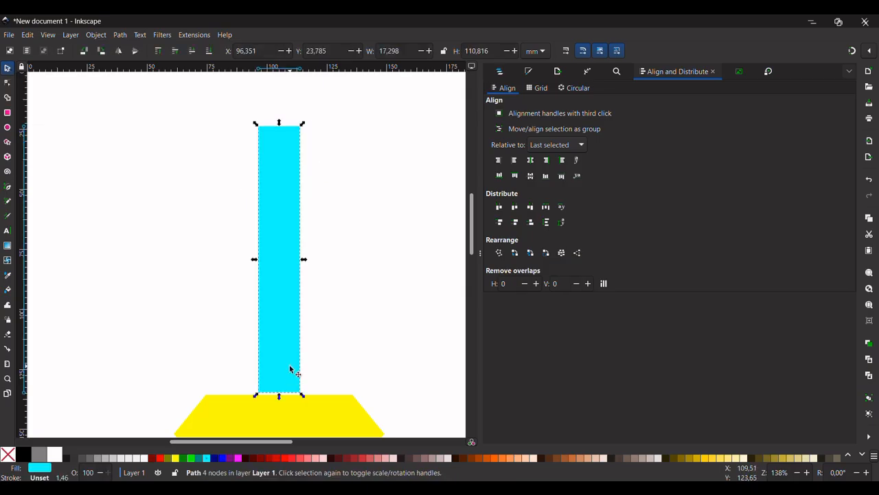
pyautogui.click(119, 35)
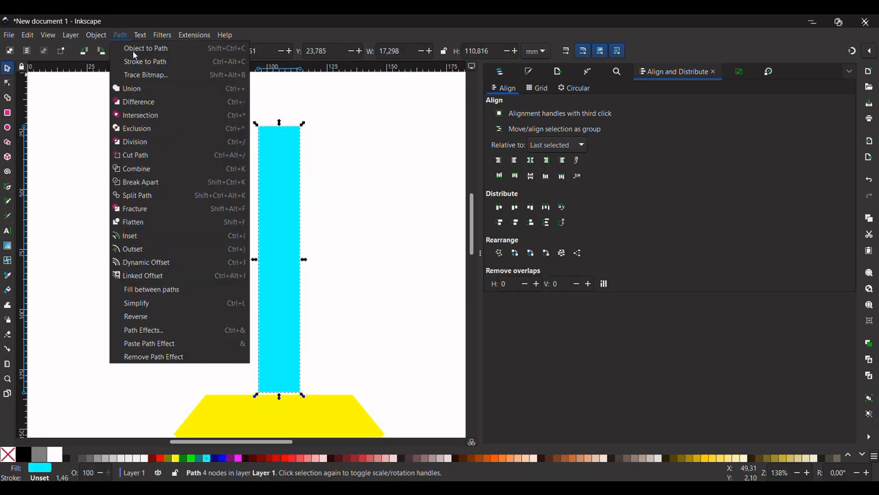
pyautogui.click(137, 49)
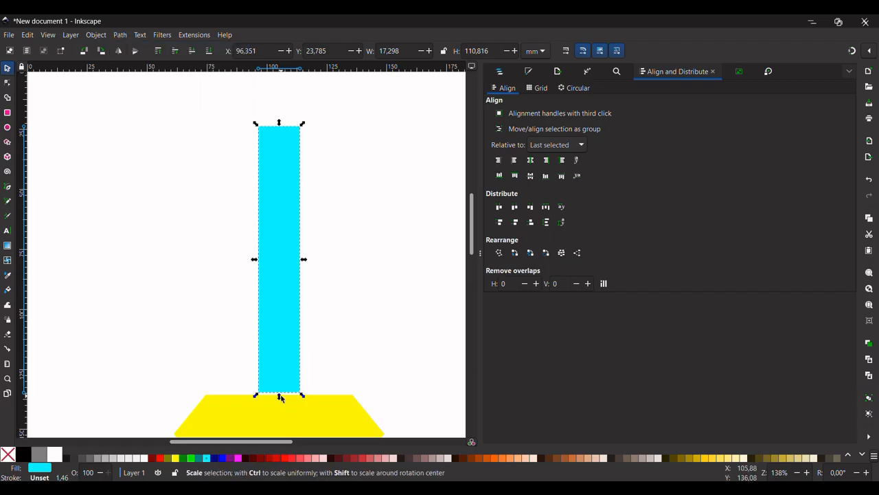
# Make a dark blue copy of the shaft about 20 mm tall at its upper end and convert it to a path.
pyautogui.moveTo(279, 397); pyautogui.dragTo(291, 177)
pyautogui.click(215, 457)
pyautogui.click(122, 35)
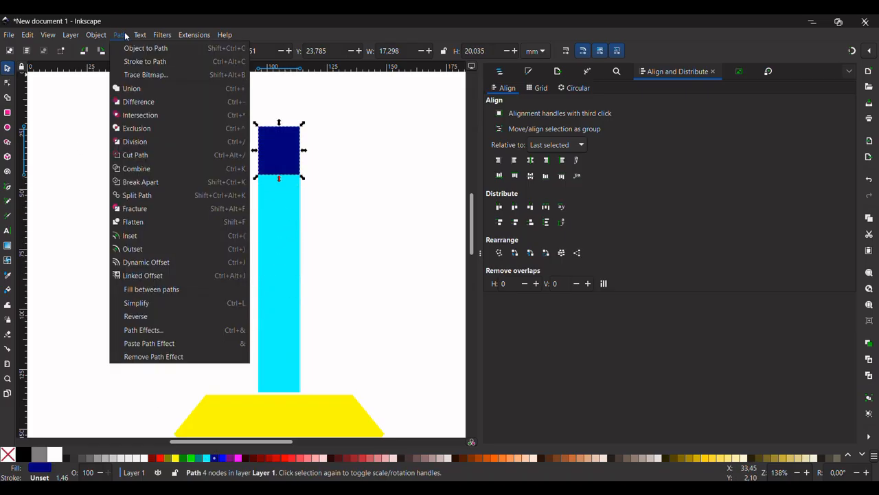
pyautogui.click(125, 35)
pyautogui.click(125, 35)
pyautogui.click(138, 49)
# Add a midpoint node to each vertical side of the dark blue tip section.
pyautogui.doubleClick(263, 147)
pyautogui.moveTo(240, 101); pyautogui.dragTo(272, 191)
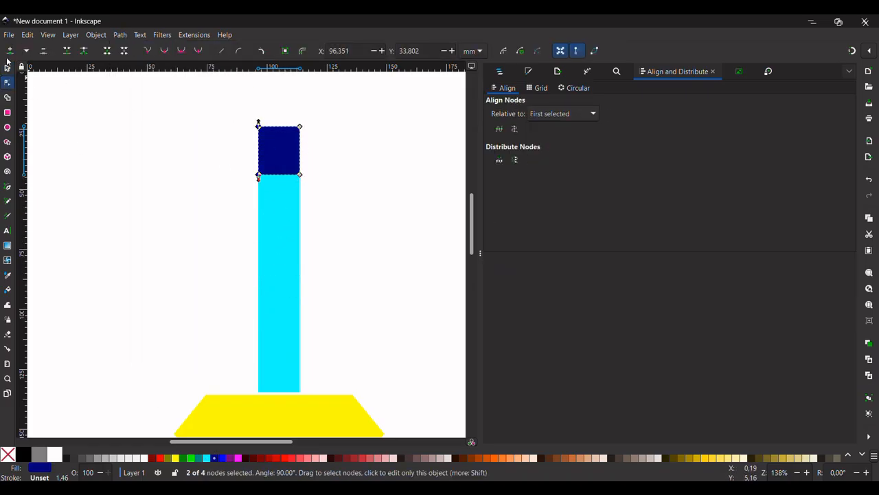
pyautogui.click(10, 51)
pyautogui.moveTo(307, 119); pyautogui.dragTo(290, 185)
pyautogui.click(10, 51)
# Lower the two side midpoint nodes to about Y 38.4 mm and spread them symmetrically to a section width of about 24 mm.
pyautogui.moveTo(241, 141); pyautogui.dragTo(317, 163)
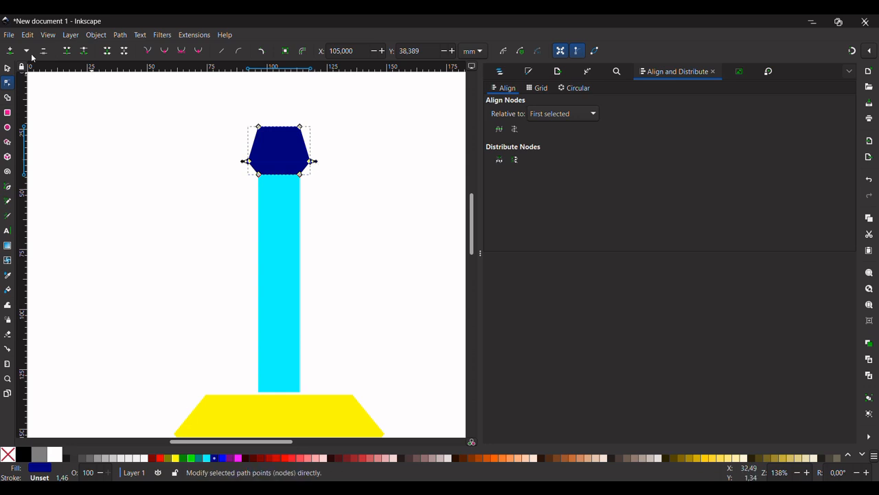
pyautogui.press('s')
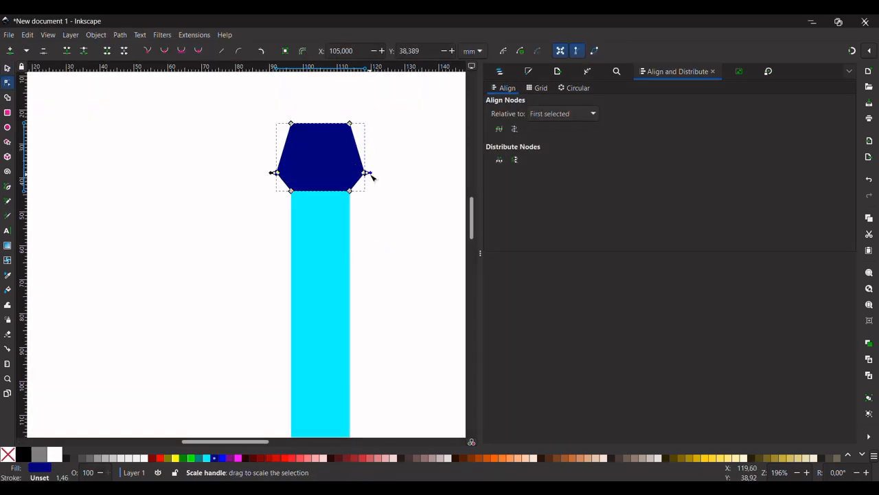
pyautogui.moveTo(368, 173); pyautogui.dragTo(366, 180)
pyautogui.click(200, 199)
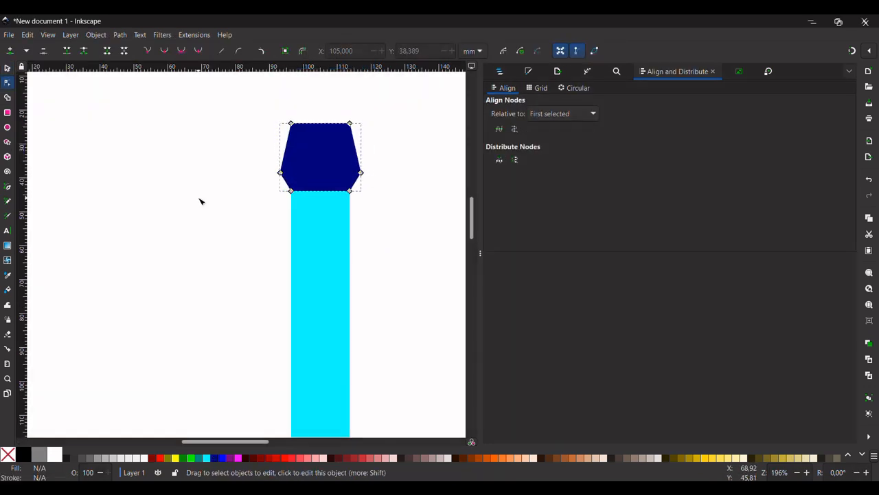
# Merge the cyan shaft and the dark blue tip section into one shape with Union.
pyautogui.click(8, 67)
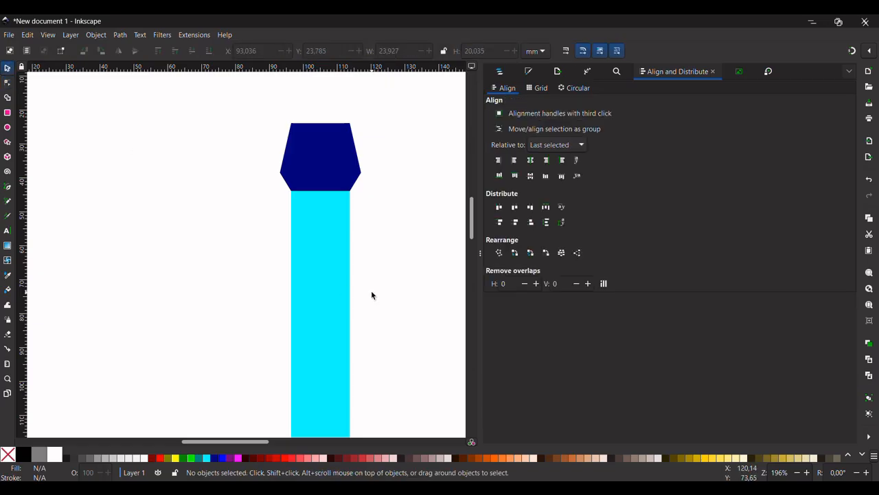
pyautogui.click(316, 276)
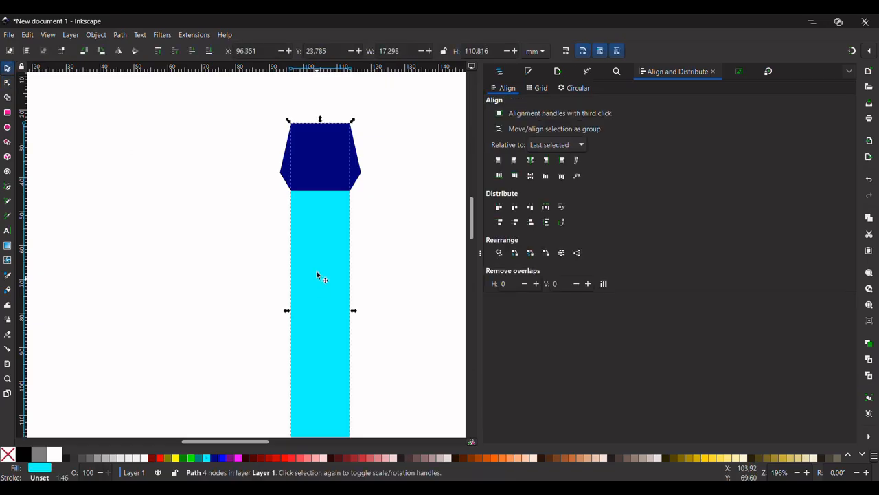
pyautogui.keyDown('shift'); pyautogui.click(328, 173); pyautogui.keyUp('shift')
pyautogui.click(121, 35)
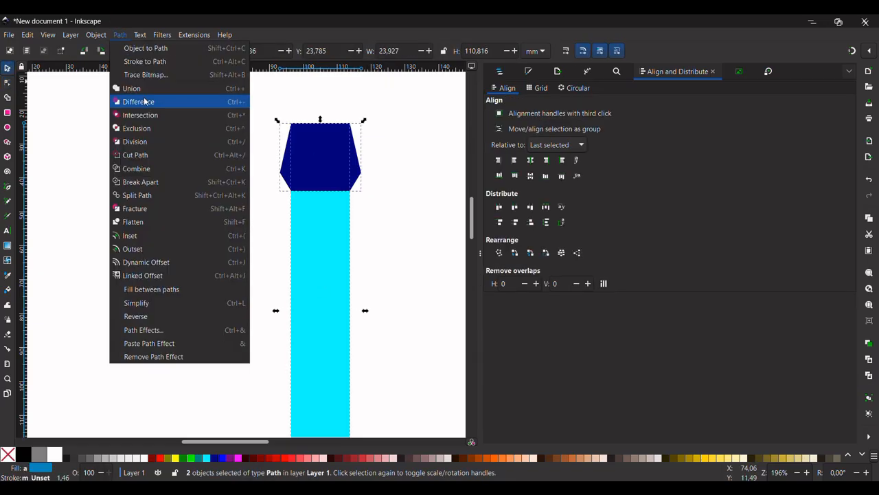
pyautogui.click(153, 89)
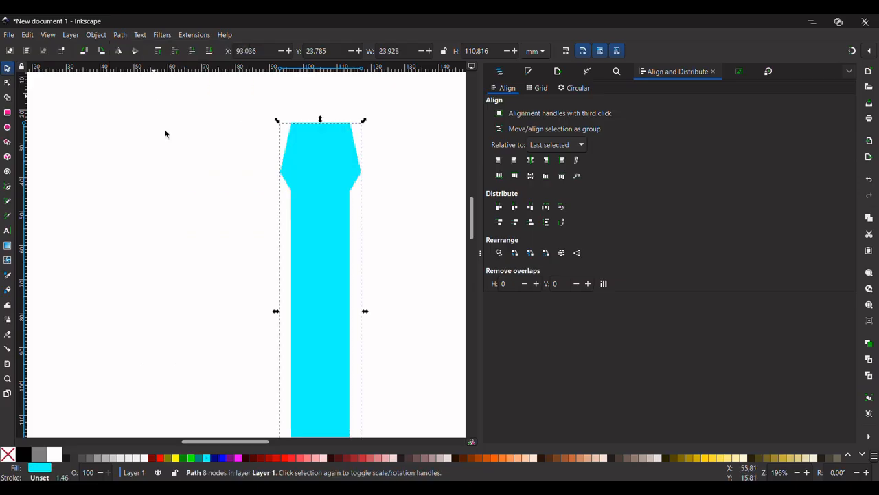
pyautogui.click(214, 286)
# Draw a narrow vertical rectangle about 15 mm wide and 90 mm tall on the page beside the yellow handle.
pyautogui.keyDown('ctrl'); pyautogui.scroll(-4, 214, 287); pyautogui.keyUp('ctrl')
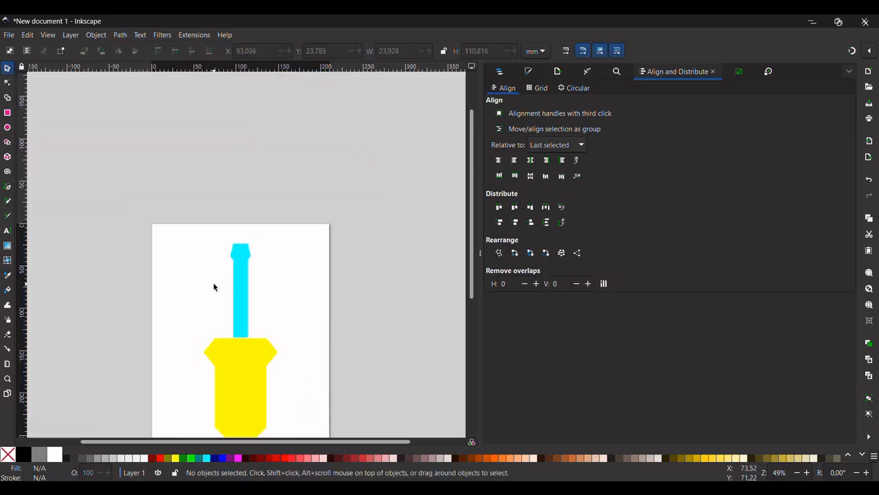
pyautogui.scroll(-3, 214, 286)
pyautogui.scroll(-3, 240, 322)
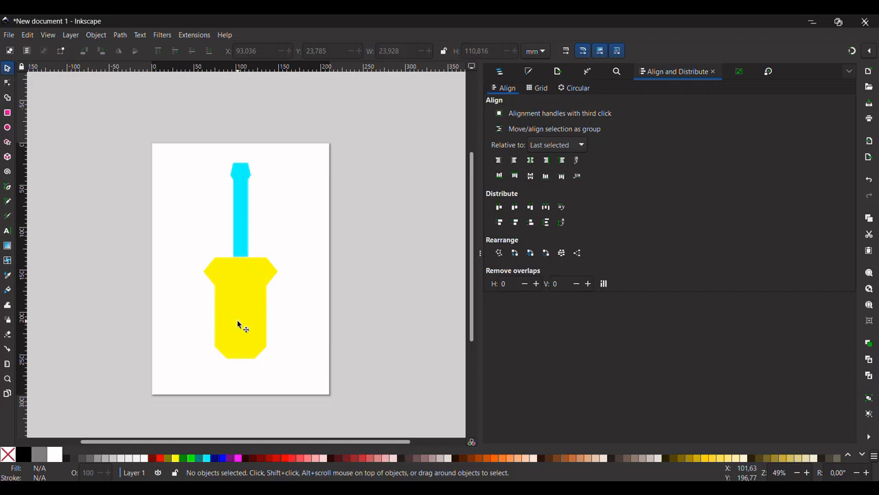
pyautogui.click(7, 112)
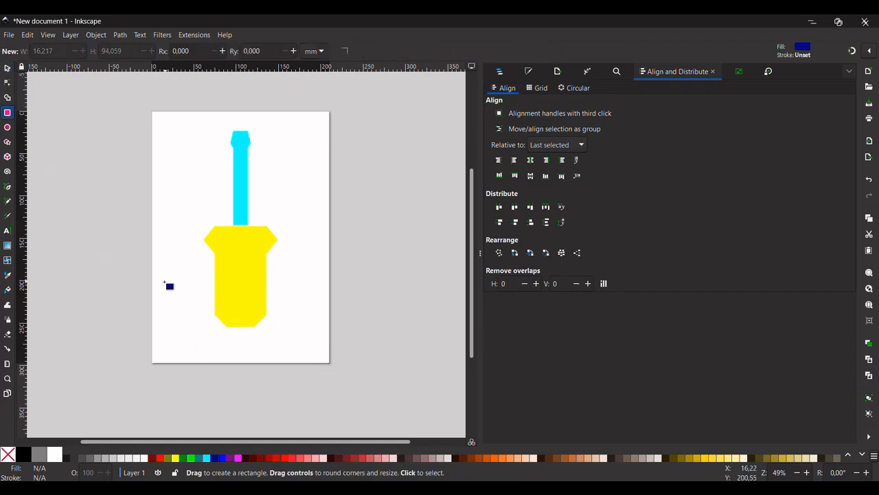
pyautogui.moveTo(158, 270); pyautogui.dragTo(172, 346)
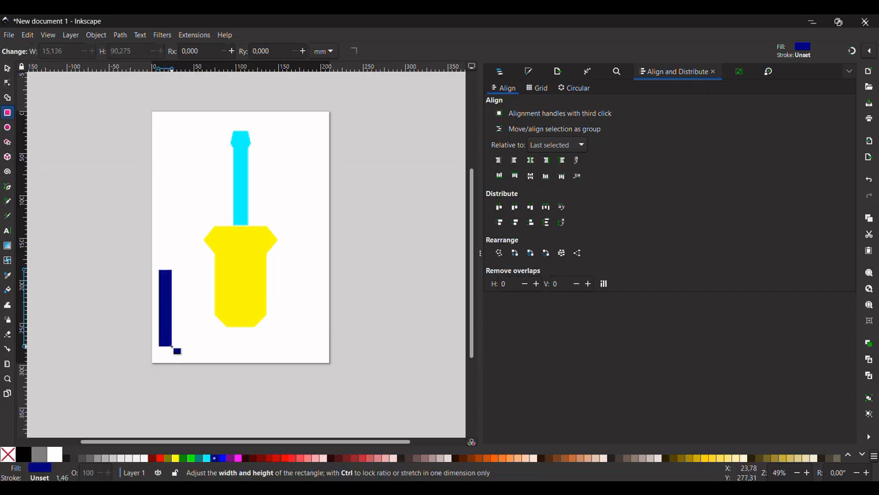
# Move the dark blue rectangle onto the left half of the yellow handle, at about X 85 mm and Y 154 mm.
pyautogui.click(7, 68)
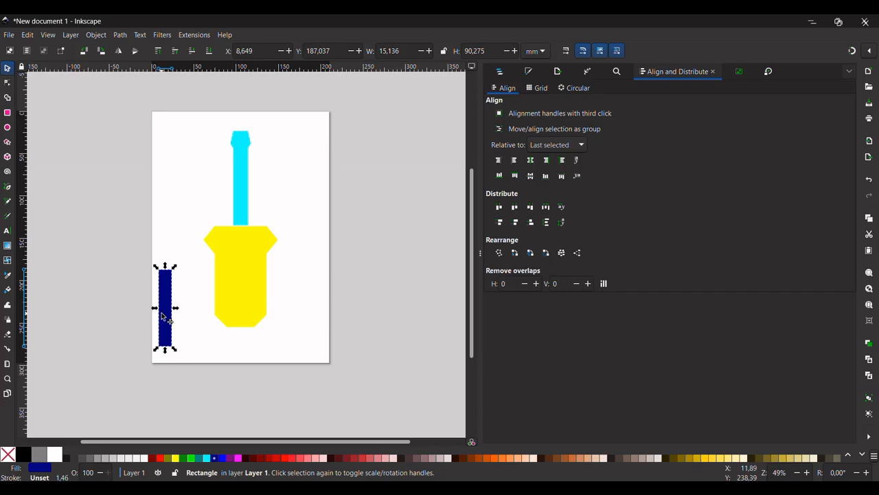
pyautogui.moveTo(162, 315); pyautogui.dragTo(230, 291)
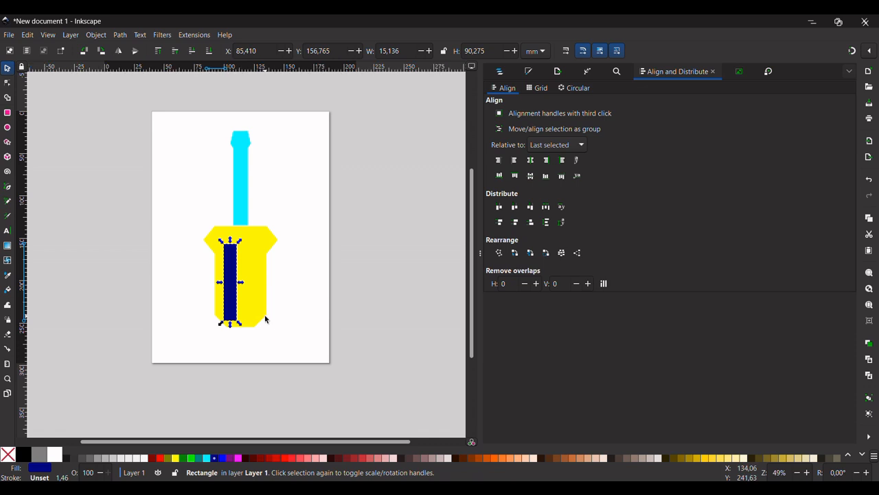
pyautogui.scroll(1, 265, 318)
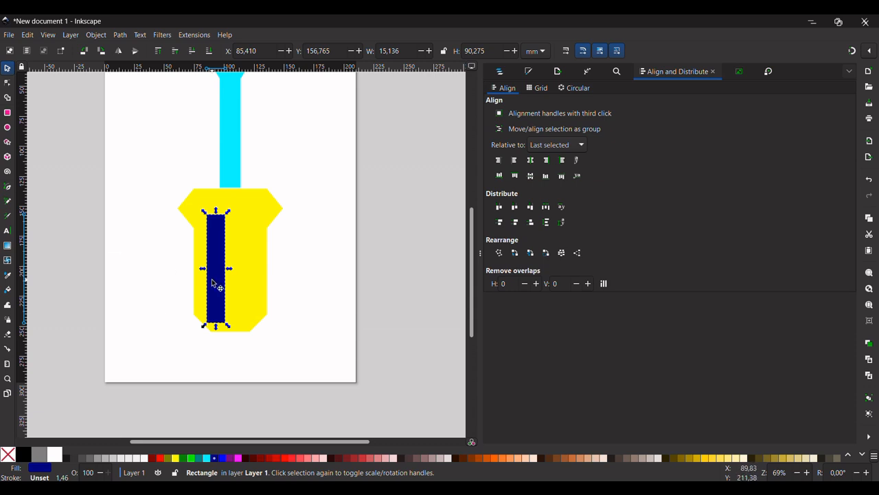
pyautogui.moveTo(215, 289); pyautogui.dragTo(221, 285)
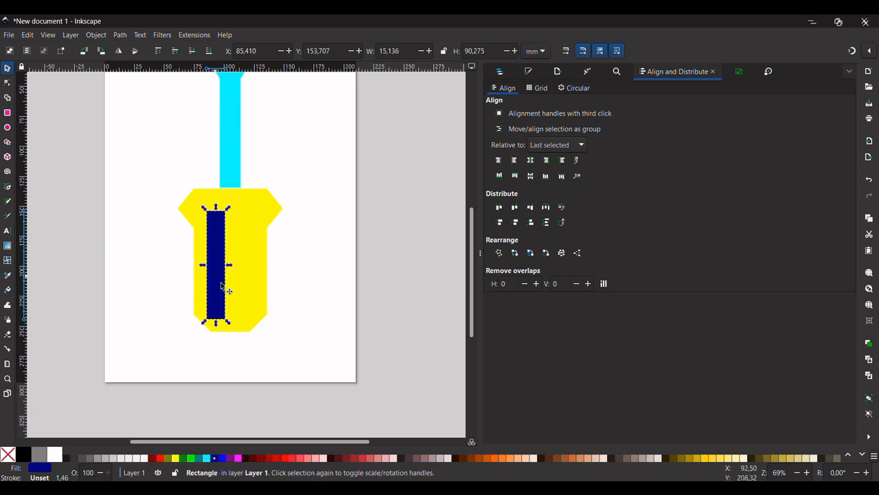
# Try edge alignments of the dark blue rectangle against the yellow handle, then center it horizontally on the handle.
pyautogui.keyDown('shift'); pyautogui.click(259, 270); pyautogui.keyUp('shift')
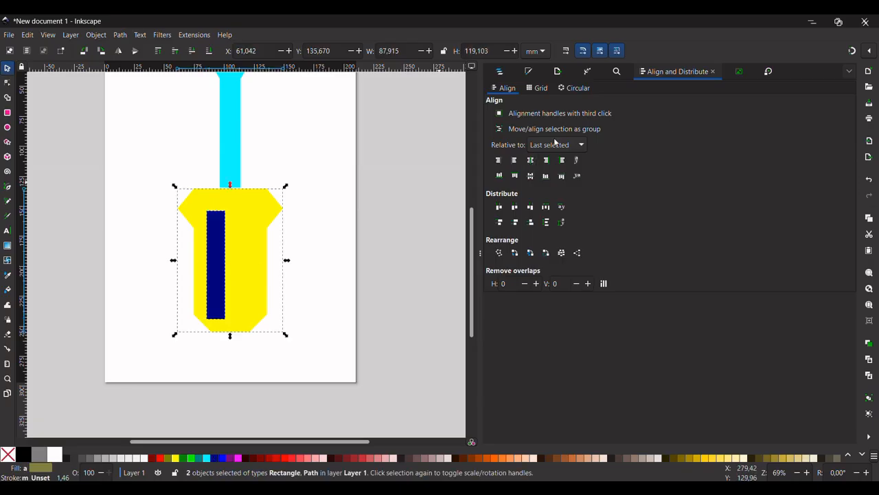
pyautogui.click(498, 162)
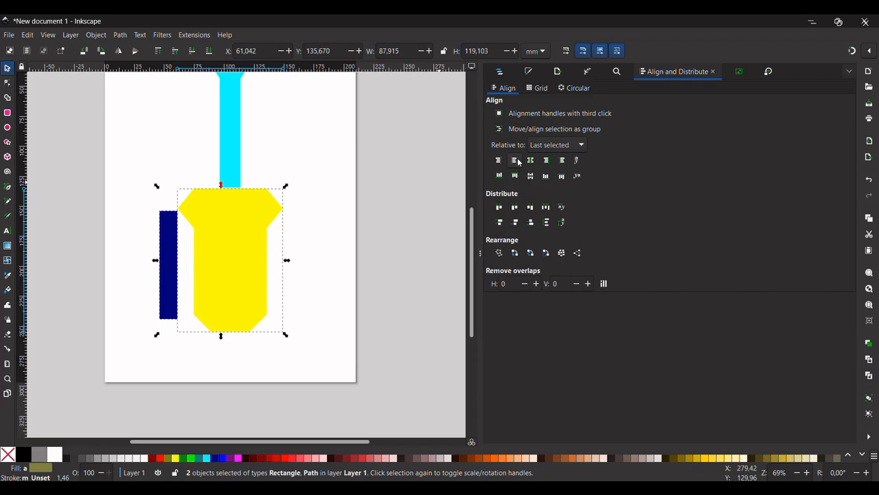
pyautogui.click(517, 160)
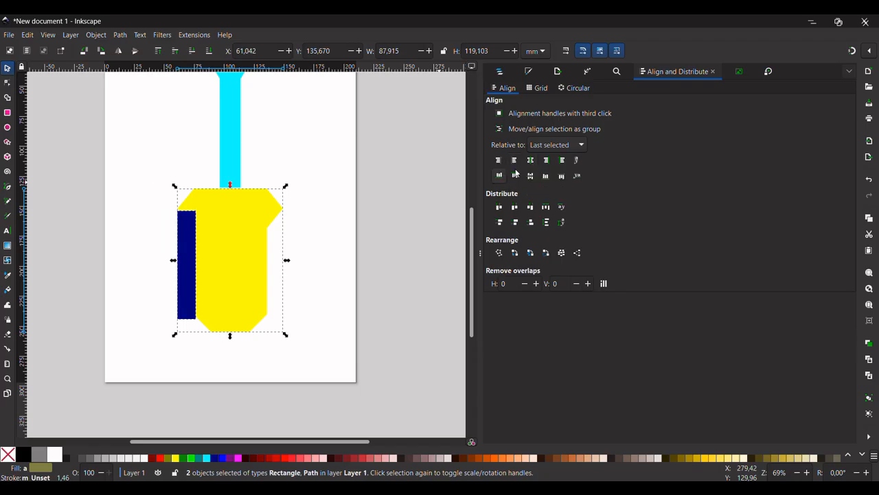
pyautogui.click(516, 208)
pyautogui.click(529, 175)
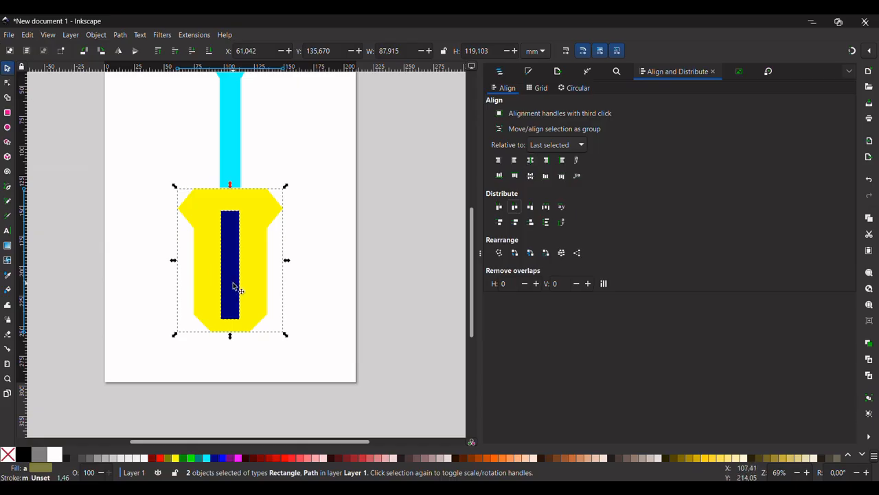
# Enable snapping and move the dark blue rectangle left until its right edge meets the handle's vertical centre line.
pyautogui.press('%')
pyautogui.moveTo(224, 300); pyautogui.dragTo(215, 294)
pyautogui.hotkey('ctrl', 'z')
pyautogui.press('Escape')
pyautogui.keyDown('ctrl'); pyautogui.click(230, 294); pyautogui.keyUp('ctrl')
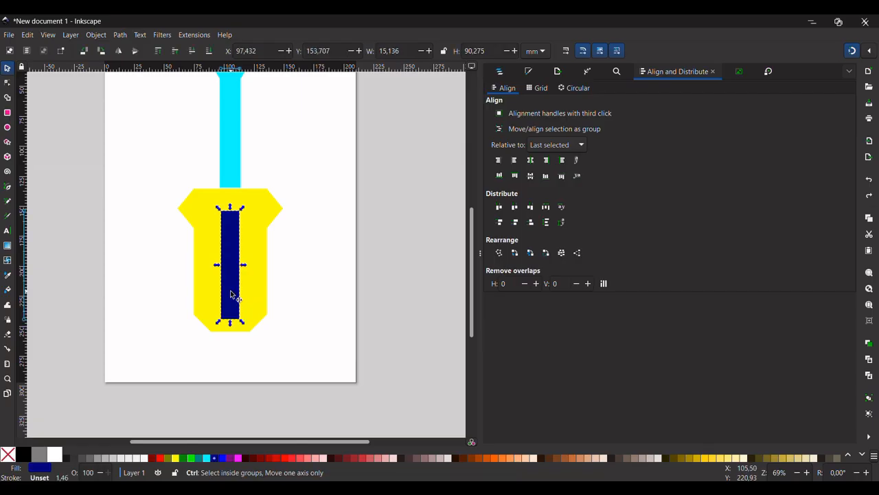
pyautogui.moveTo(231, 295); pyautogui.dragTo(219, 293)
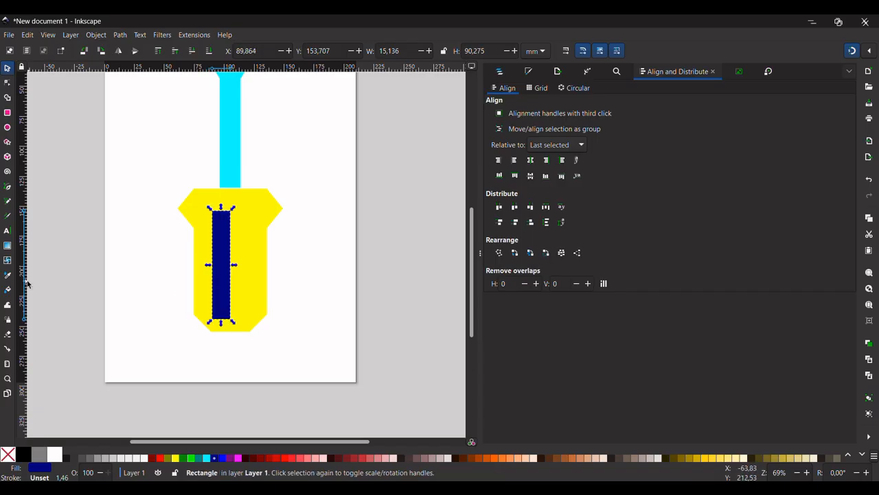
# Add a vertical guide at the midpoint of the handle's lower-left chamfer and place the rectangle's left edge on it at about Y 150 mm.
pyautogui.moveTo(25, 283); pyautogui.dragTo(203, 327)
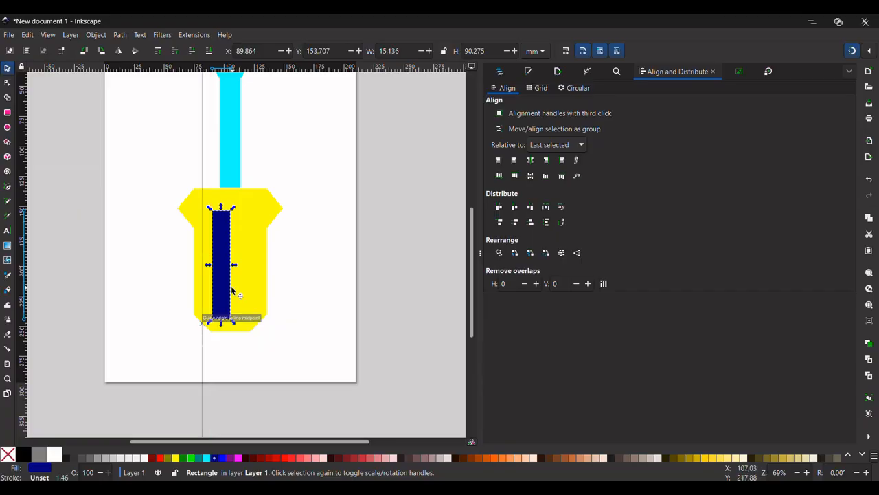
pyautogui.moveTo(227, 289); pyautogui.dragTo(215, 288)
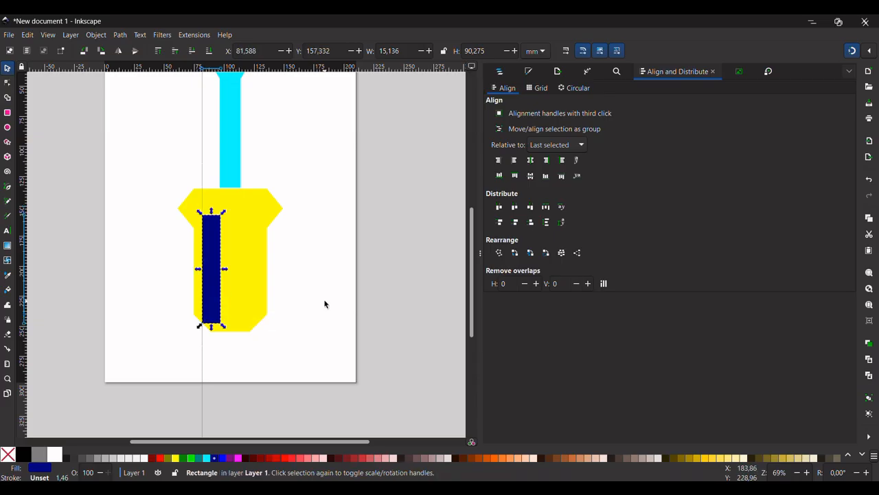
pyautogui.click(297, 301)
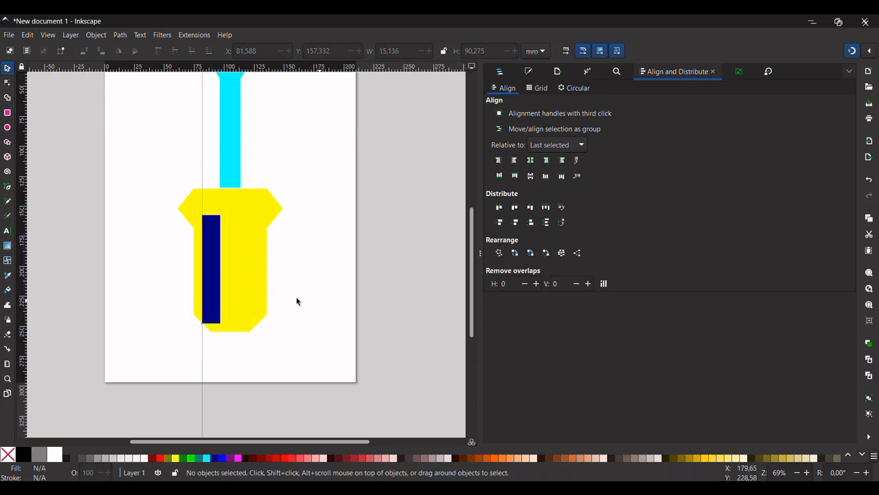
pyautogui.click(219, 299)
pyautogui.moveTo(217, 296); pyautogui.dragTo(217, 287)
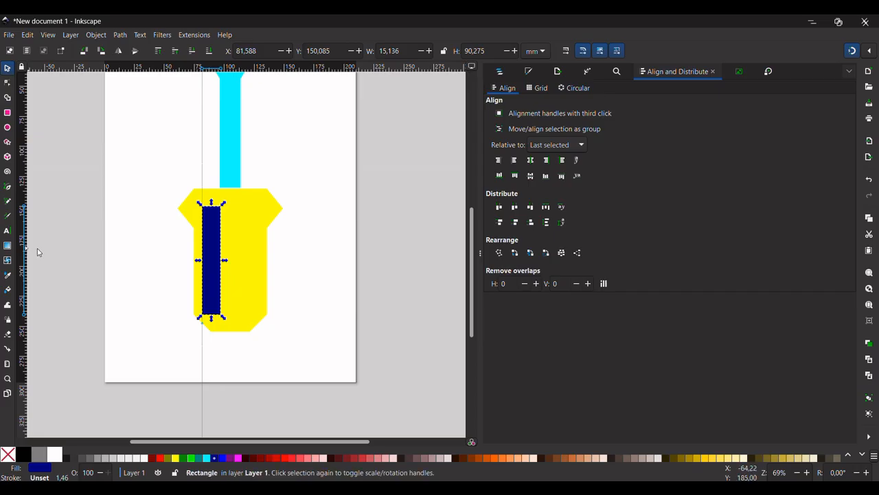
# Add a second vertical guide near the handle's lower-right chamfer and place a copy of the rectangle with its right edge on it.
pyautogui.moveTo(24, 252); pyautogui.dragTo(258, 300)
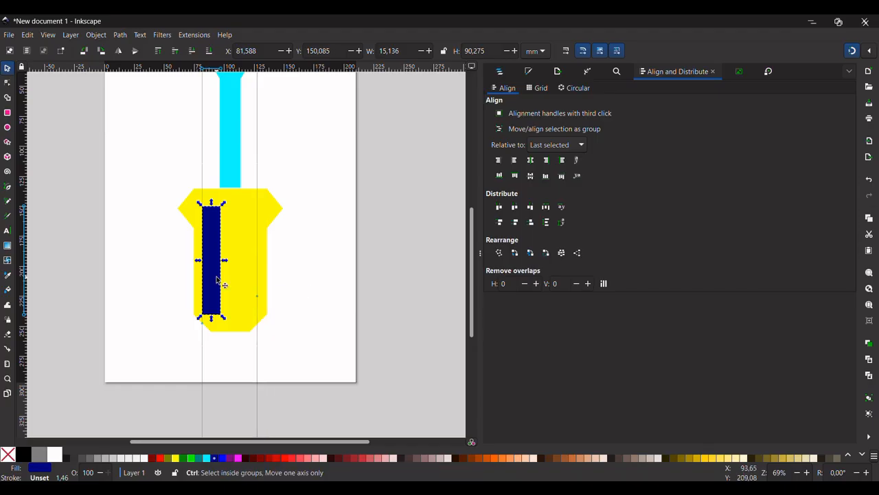
pyautogui.moveTo(217, 277); pyautogui.dragTo(256, 279)
pyautogui.click(288, 348)
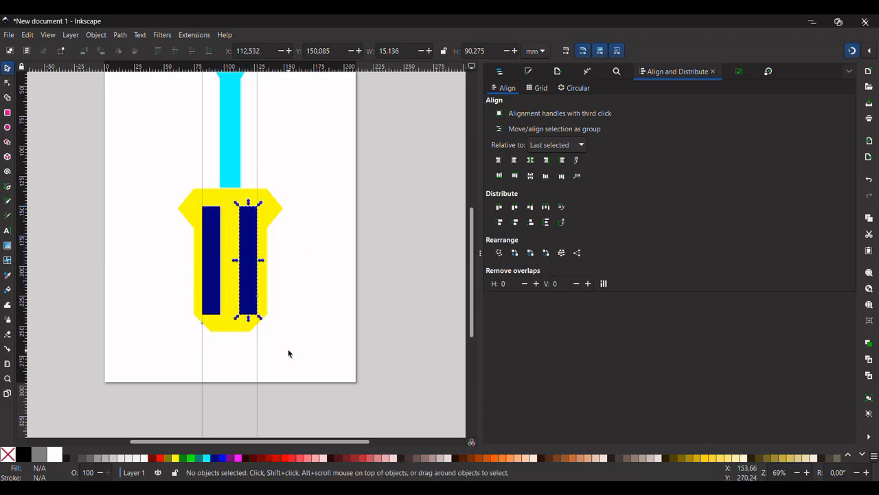
# Shorten both dark blue rectangles from both ends to about 80 mm tall and distribute them by even horizontal centers.
pyautogui.click(250, 255)
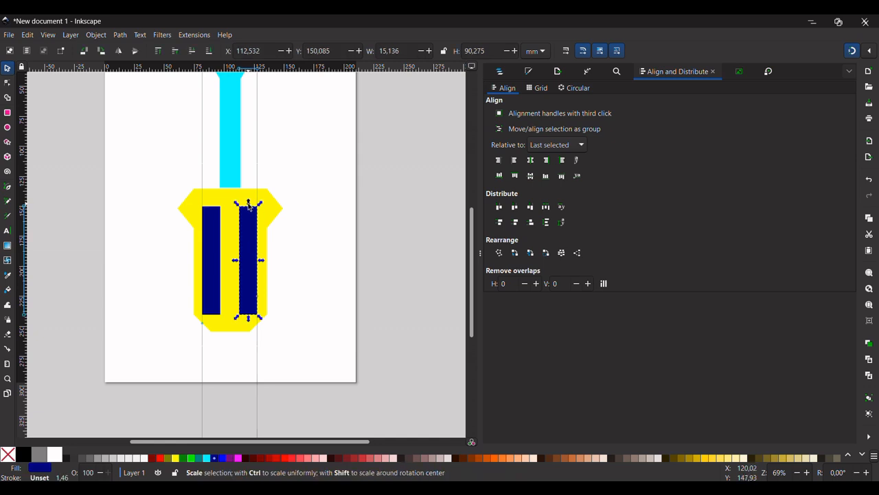
pyautogui.keyDown('shift'); pyautogui.click(207, 229); pyautogui.keyUp('shift')
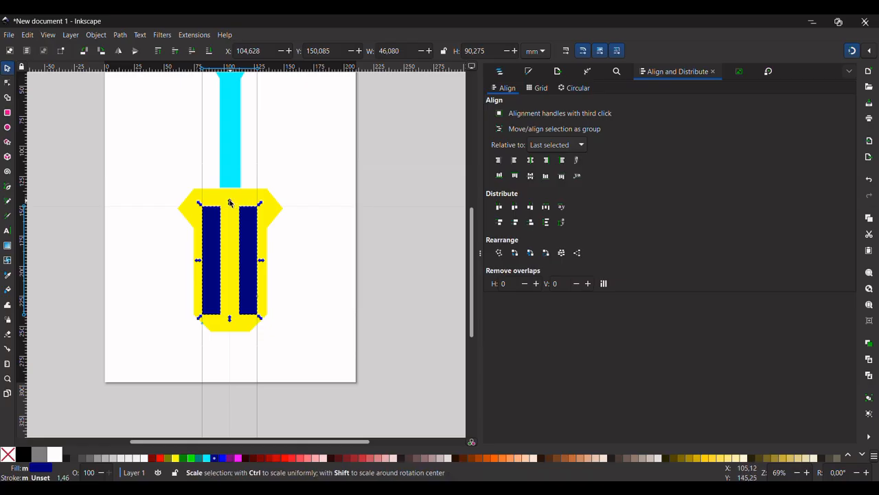
pyautogui.moveTo(230, 204)
pyautogui.mouseDown()
pyautogui.moveTo(232, 217)
pyautogui.moveTo(233, 208)
pyautogui.mouseUp()
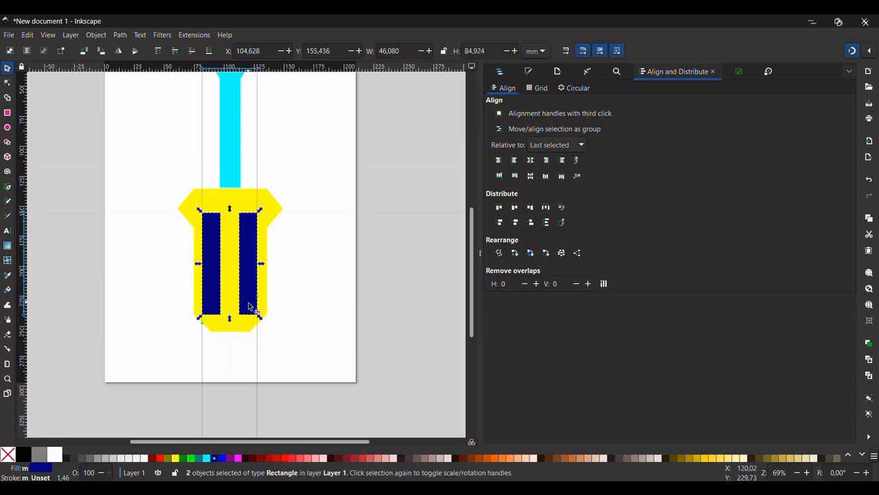
pyautogui.moveTo(230, 317); pyautogui.dragTo(230, 314)
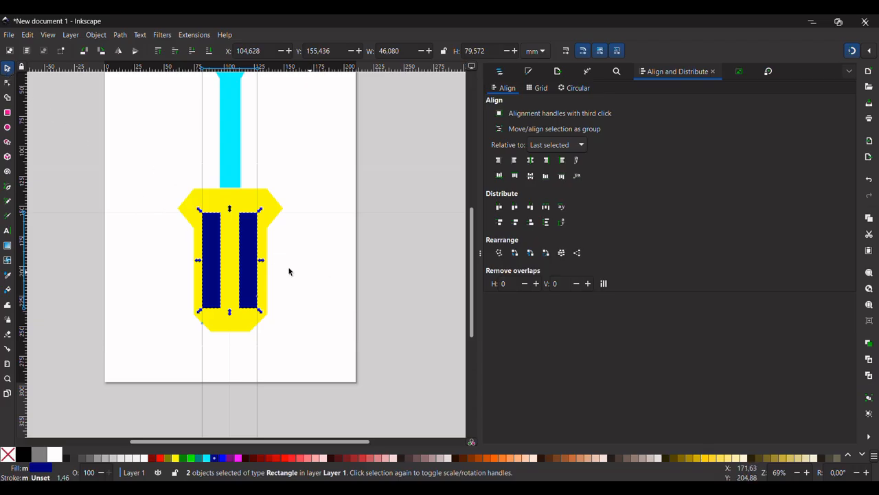
pyautogui.click(532, 209)
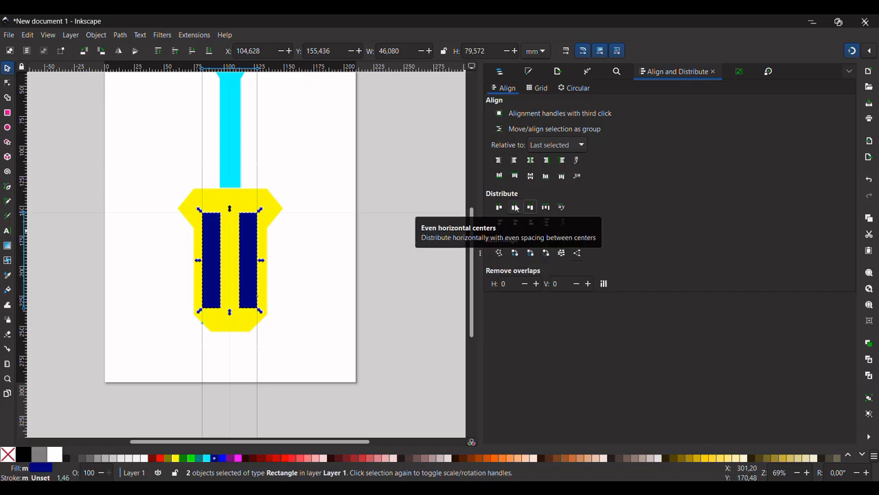
pyautogui.click(515, 206)
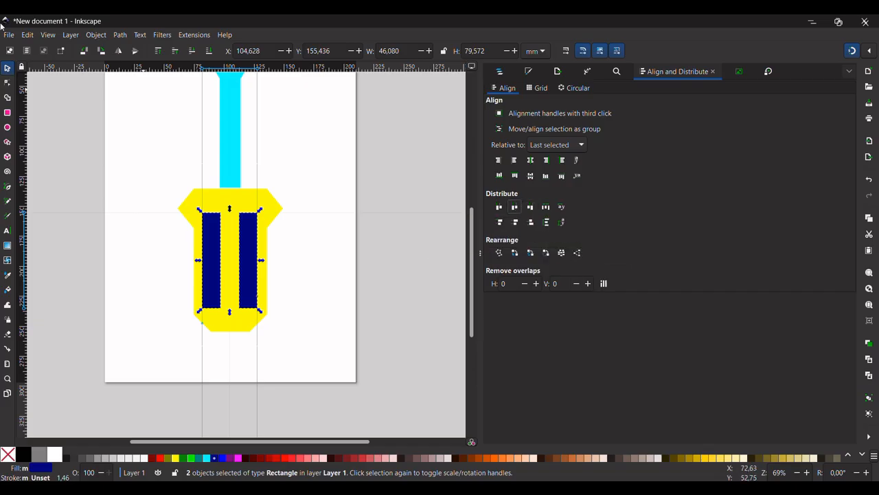
# Try to subtract both dark blue rectangles from the yellow handle with a single Difference operation.
pyautogui.keyDown('shift'); pyautogui.click(236, 198); pyautogui.keyUp('shift')
pyautogui.click(120, 34)
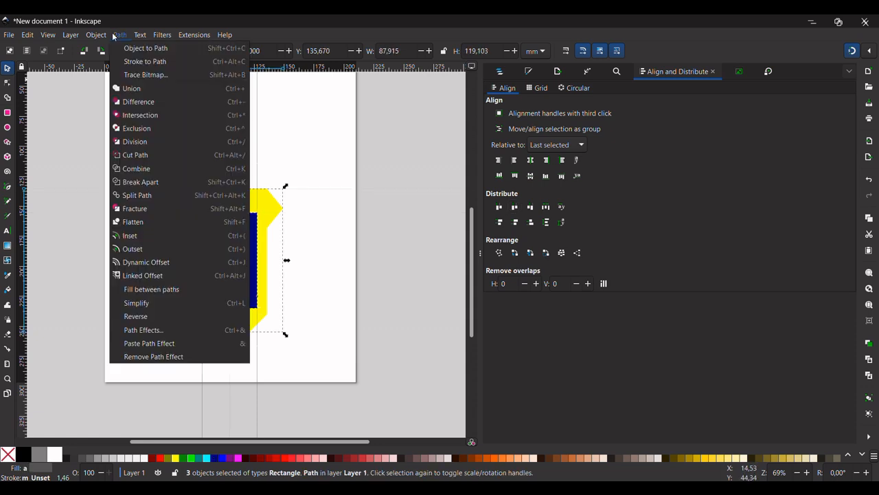
pyautogui.click(138, 103)
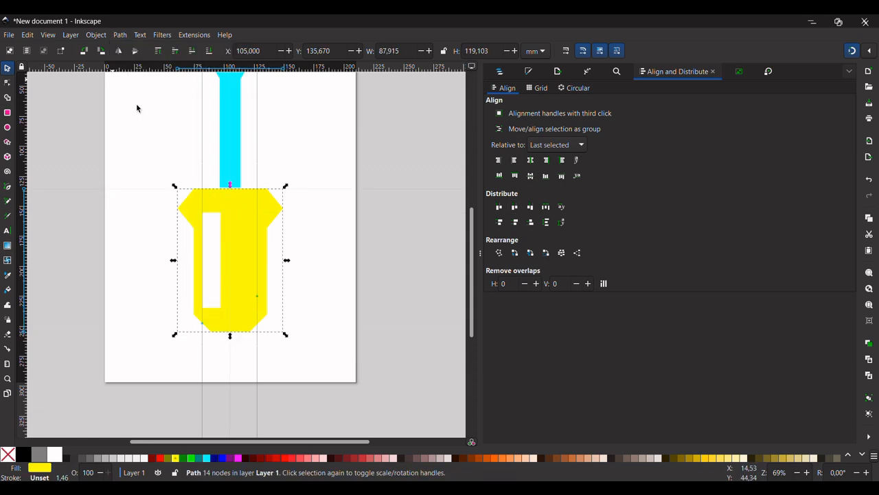
pyautogui.click(137, 106)
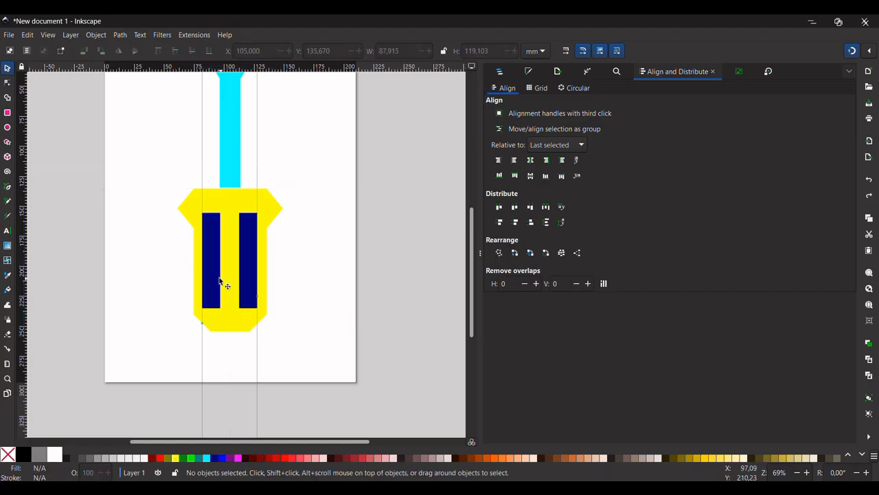
# Merge the two dark blue grip rectangles into one path with Union.
pyautogui.click(220, 281)
pyautogui.keyDown('shift'); pyautogui.click(255, 280); pyautogui.keyUp('shift')
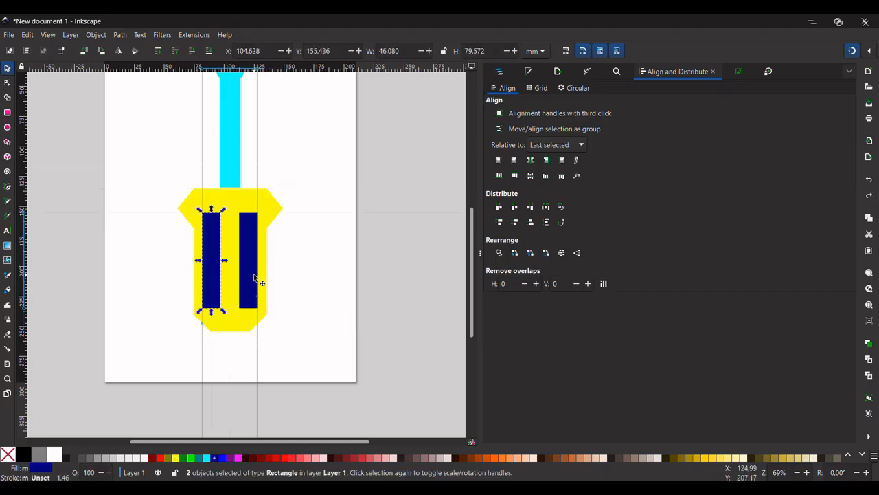
pyautogui.click(120, 34)
pyautogui.click(151, 86)
pyautogui.click(151, 90)
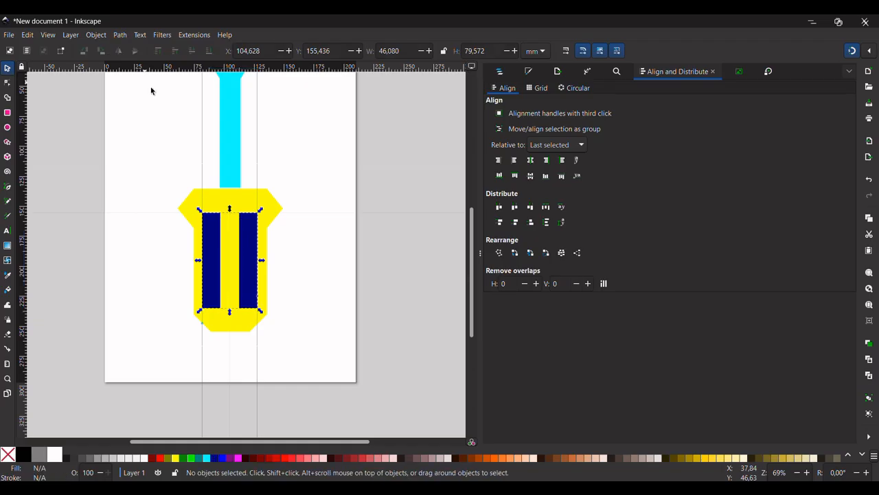
# Cut the merged dark blue stripes out of the yellow handle with Difference.
pyautogui.click(211, 265)
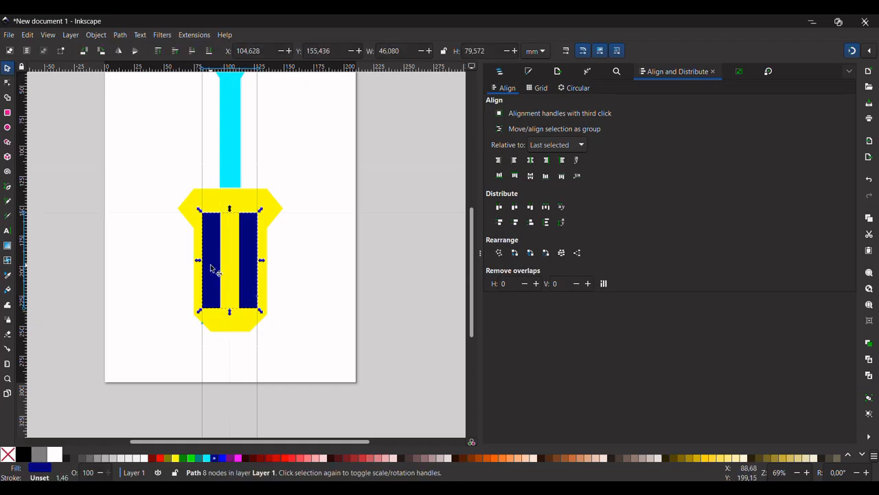
pyautogui.keyDown('shift'); pyautogui.click(211, 196); pyautogui.keyUp('shift')
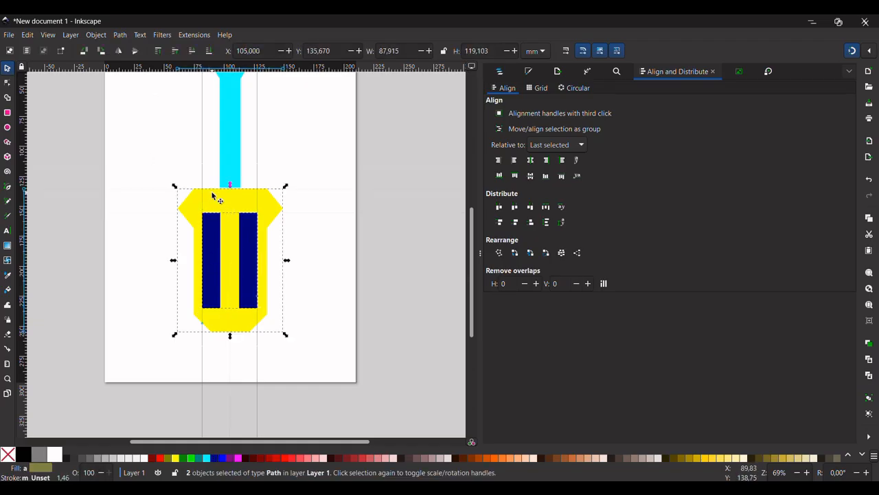
pyautogui.click(120, 34)
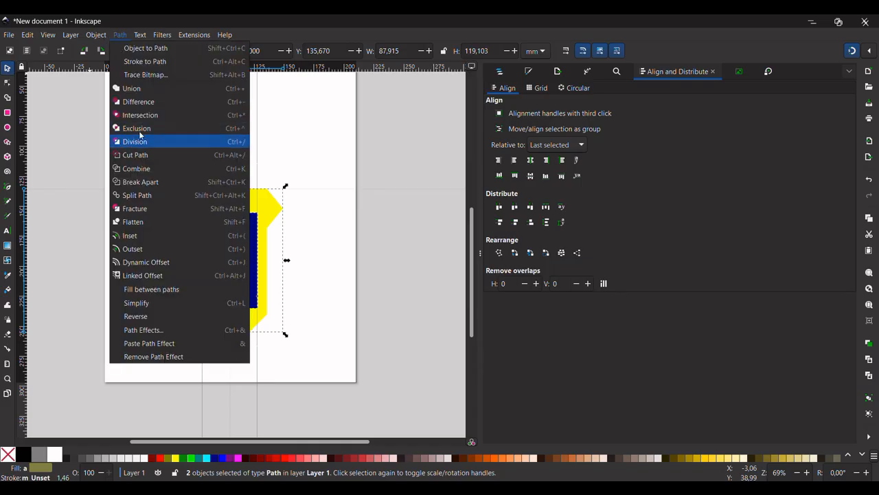
pyautogui.click(153, 103)
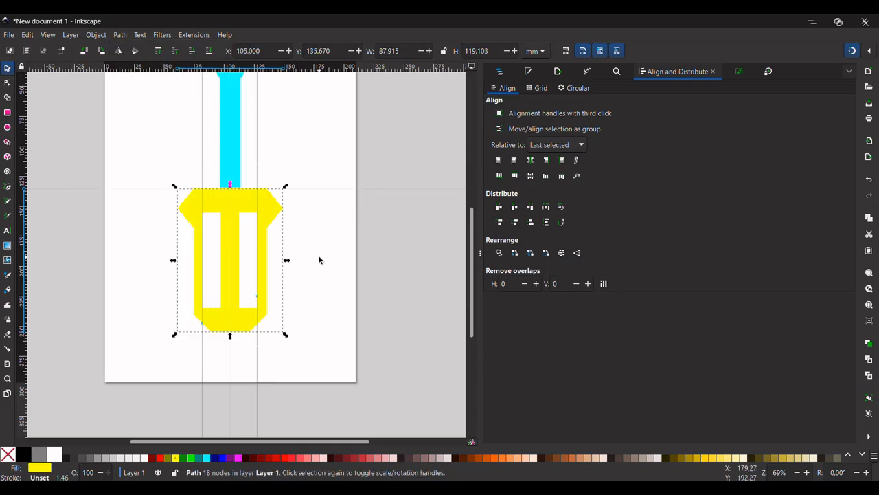
# Fill both the handle and the shaft with black.
pyautogui.click(23, 456)
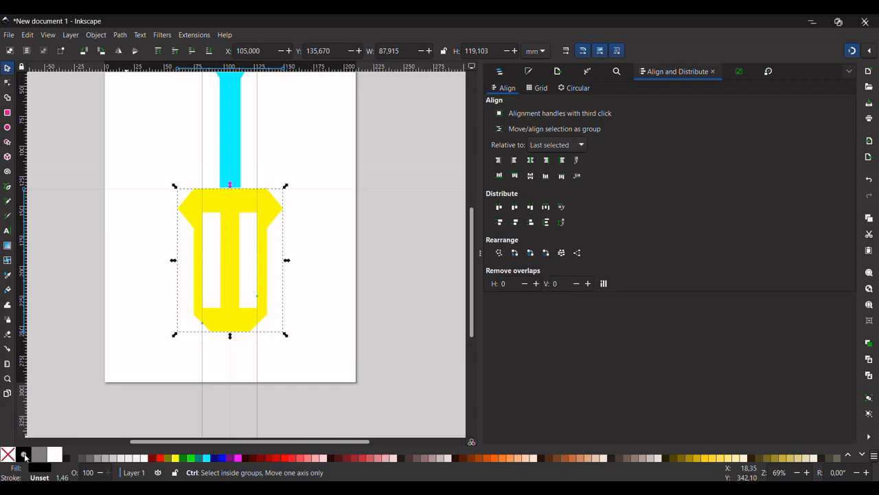
pyautogui.press('Tab')
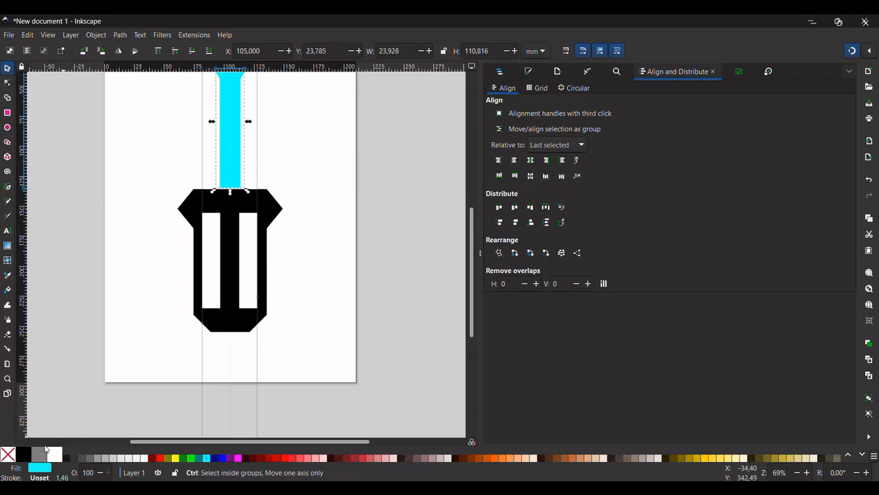
pyautogui.click(24, 456)
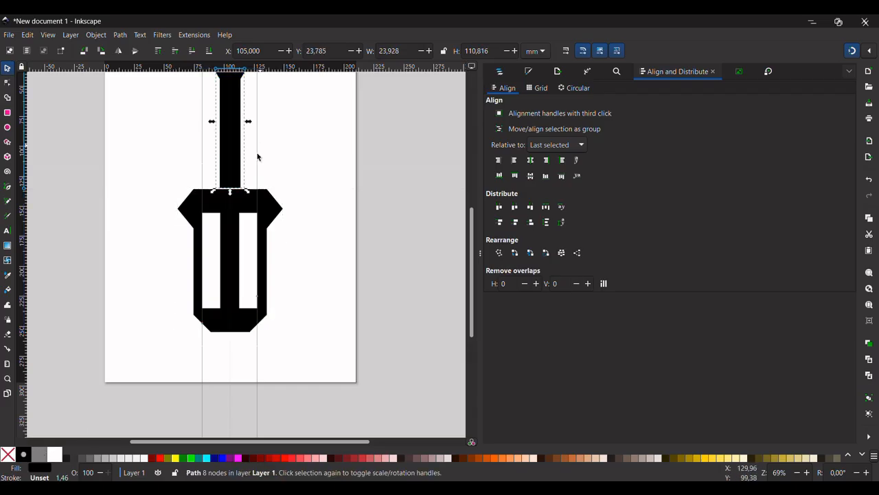
pyautogui.click(275, 171)
# Duplicate the shaft and handle together and place the copy horizontally beside the page at about X 254 mm.
pyautogui.scroll(-1, 274, 171)
pyautogui.scroll(3, 275, 171)
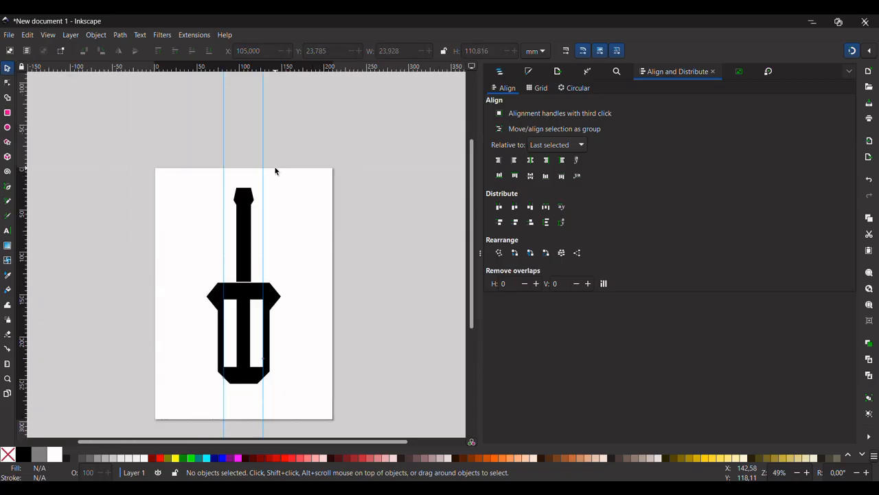
pyautogui.scroll(-1, 275, 172)
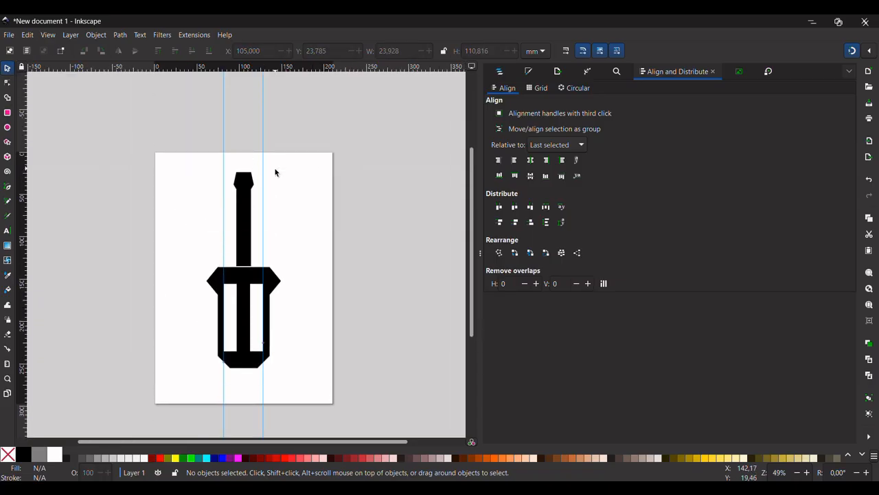
pyautogui.moveTo(206, 162); pyautogui.dragTo(306, 419)
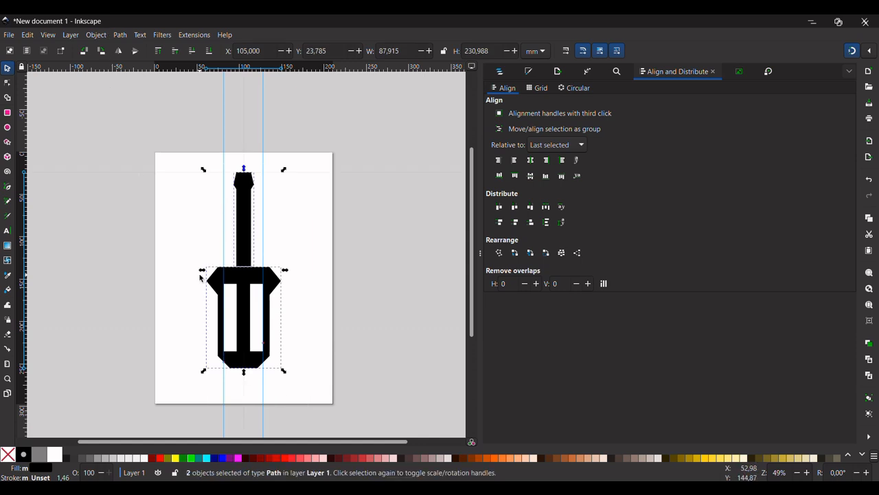
pyautogui.press('ctrl')
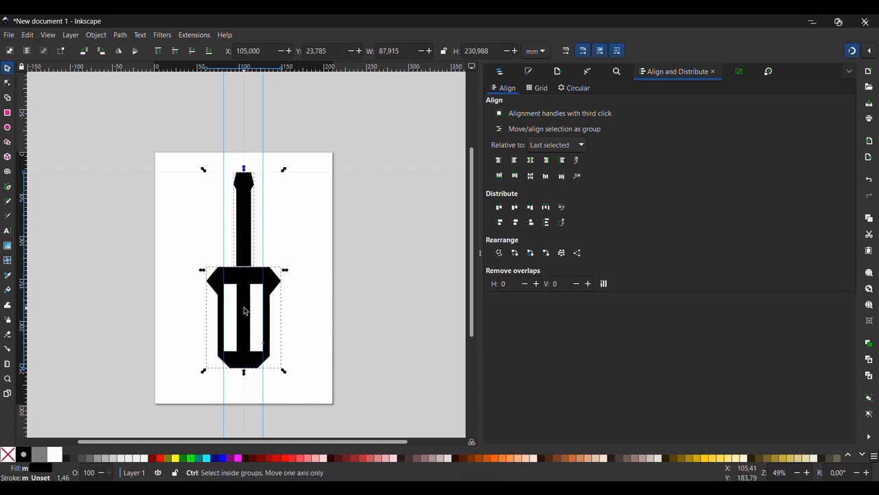
pyautogui.moveTo(244, 310); pyautogui.dragTo(373, 308)
# Lengthen the copied shaft downward to about 119 mm so that it overlaps the copied handle.
pyautogui.hscroll(3, 373, 309)
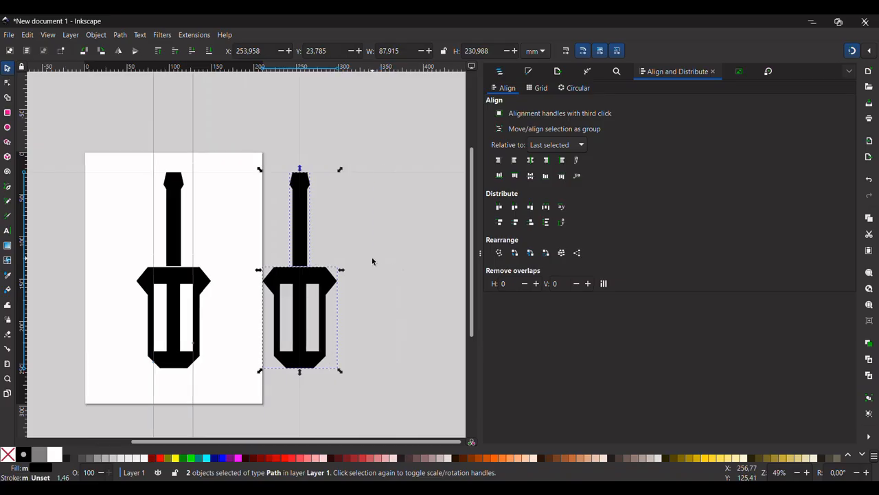
pyautogui.scroll(3, 372, 257)
pyautogui.click(197, 232)
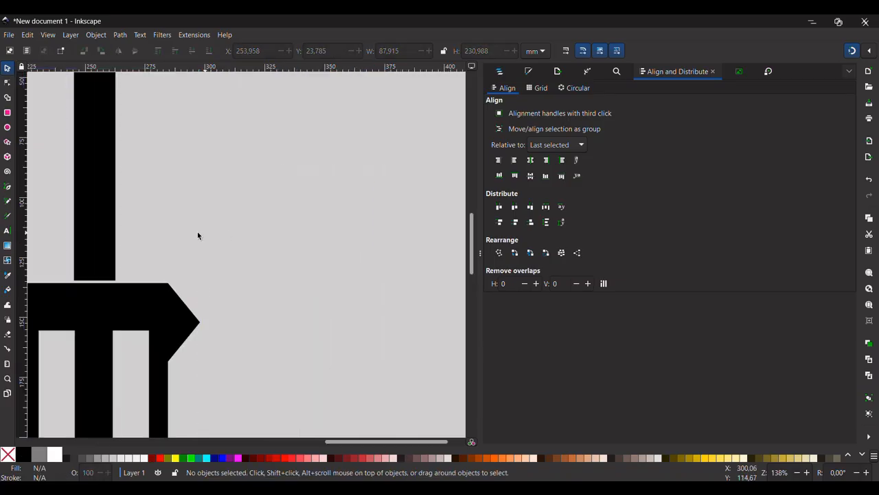
pyautogui.click(99, 237)
pyautogui.moveTo(96, 287); pyautogui.dragTo(95, 290)
pyautogui.click(158, 240)
pyautogui.click(97, 274)
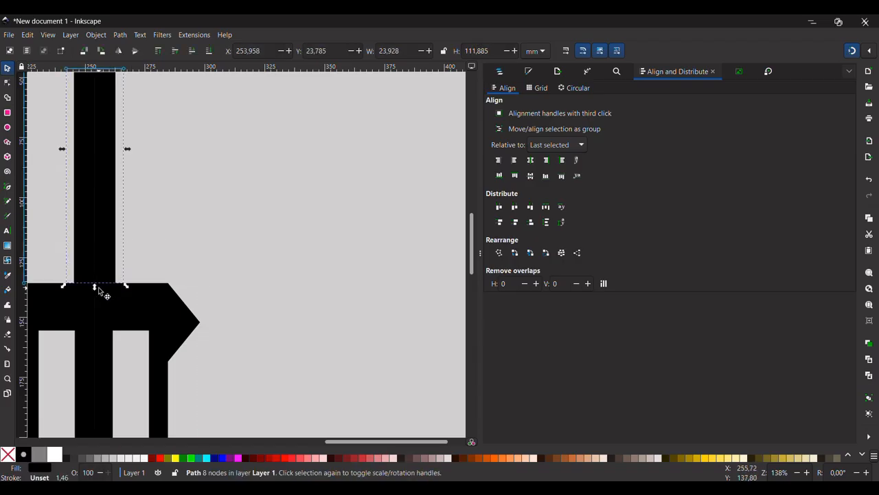
pyautogui.moveTo(95, 288); pyautogui.dragTo(96, 308)
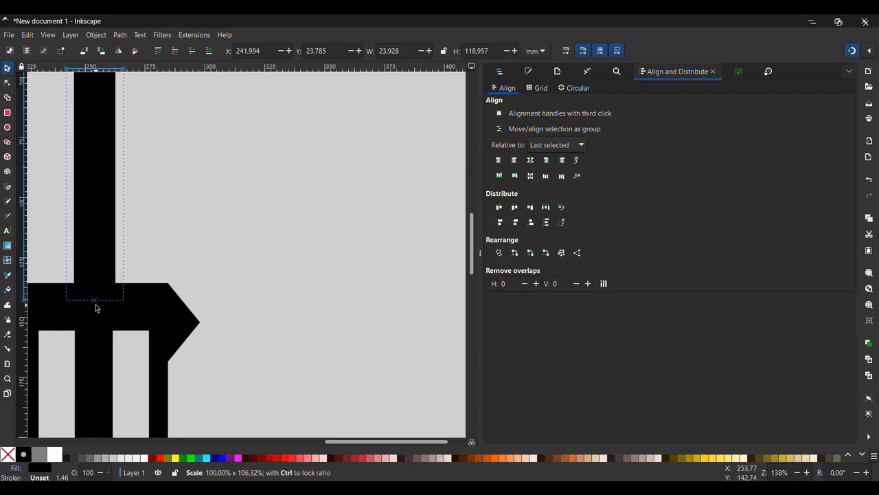
pyautogui.keyDown('ctrl'); pyautogui.scroll(-5, 169, 198); pyautogui.keyUp('ctrl')
# Unite the copied shaft and handle with Union and move the result to about X 322 mm, Y 33 mm.
pyautogui.click(169, 198)
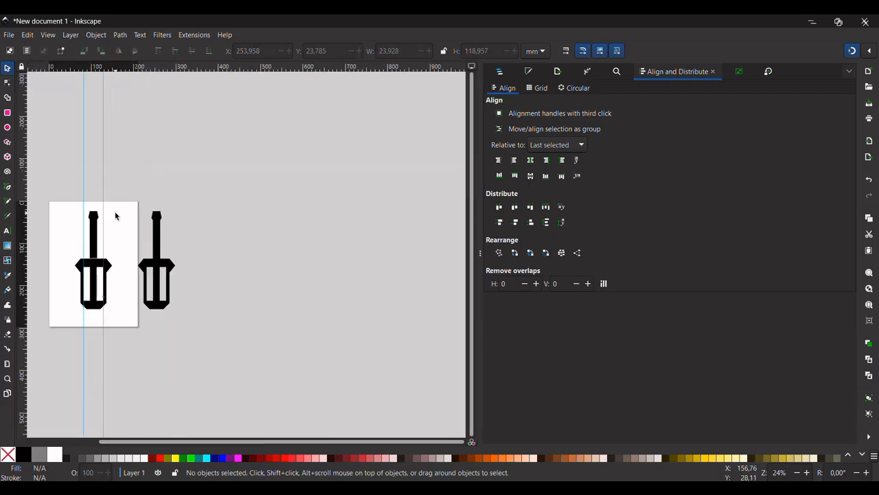
pyautogui.moveTo(115, 211); pyautogui.dragTo(185, 275)
pyautogui.moveTo(117, 202); pyautogui.dragTo(193, 339)
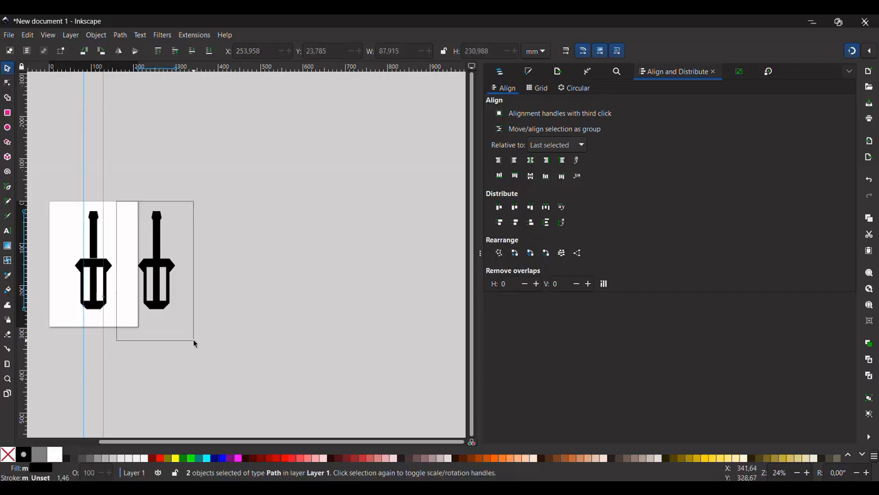
pyautogui.click(120, 36)
pyautogui.click(132, 88)
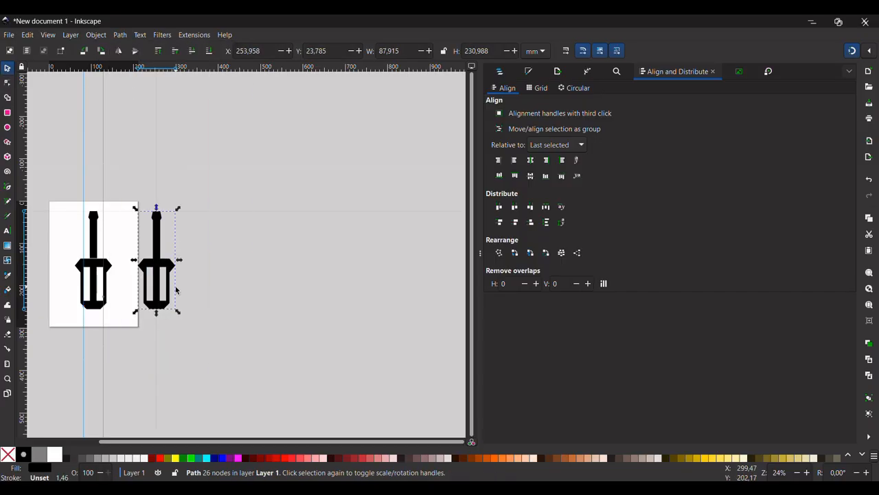
pyautogui.moveTo(158, 261); pyautogui.dragTo(186, 266)
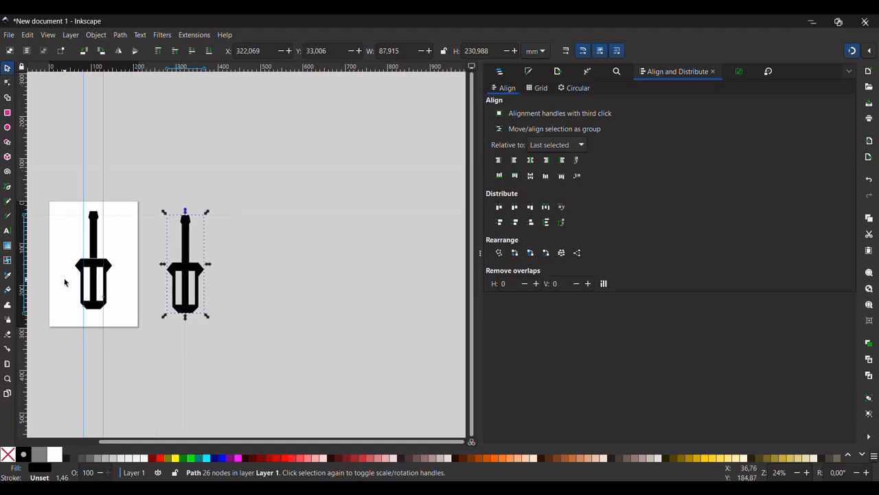
# Shorten the original shaft from its lower end to about 101 mm, leaving a gap above the handle.
pyautogui.scroll(3, 92, 250)
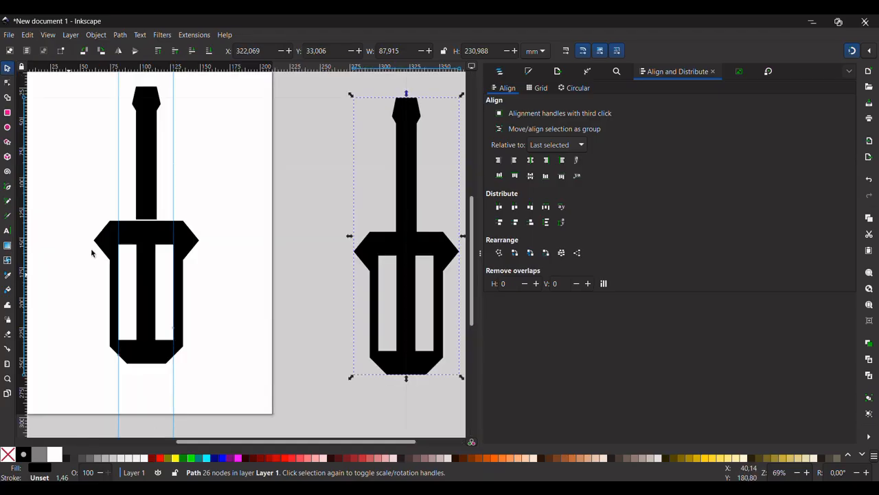
pyautogui.click(152, 205)
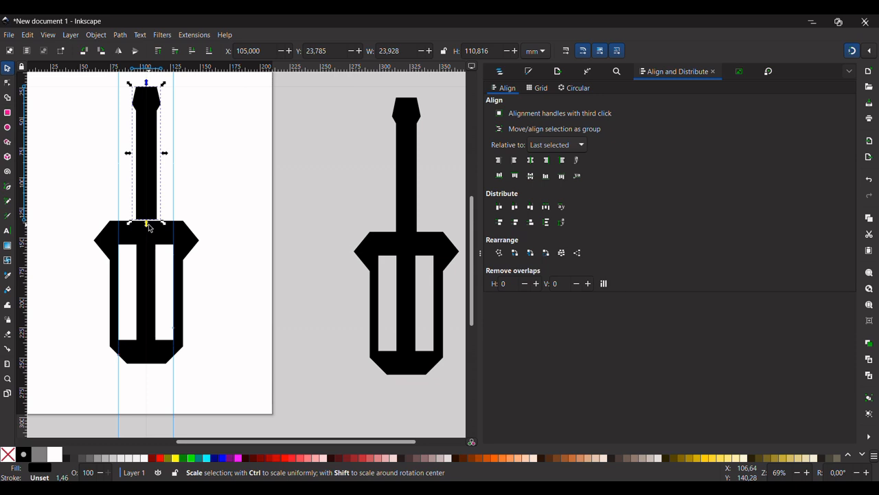
pyautogui.moveTo(147, 223); pyautogui.dragTo(150, 217)
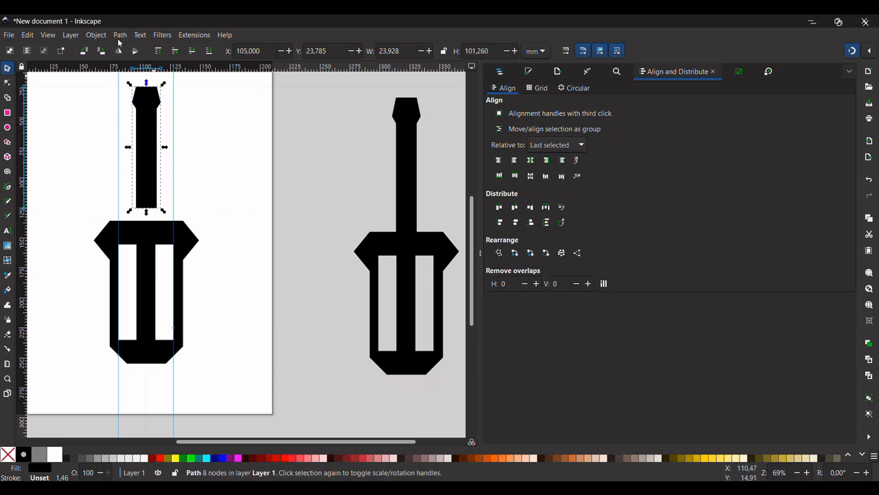
# Select the original shaft and handle together and combine them into one path with Union.
pyautogui.moveTo(94, 73); pyautogui.dragTo(213, 425)
pyautogui.moveTo(95, 79); pyautogui.dragTo(210, 403)
pyautogui.moveTo(53, 78); pyautogui.dragTo(223, 379)
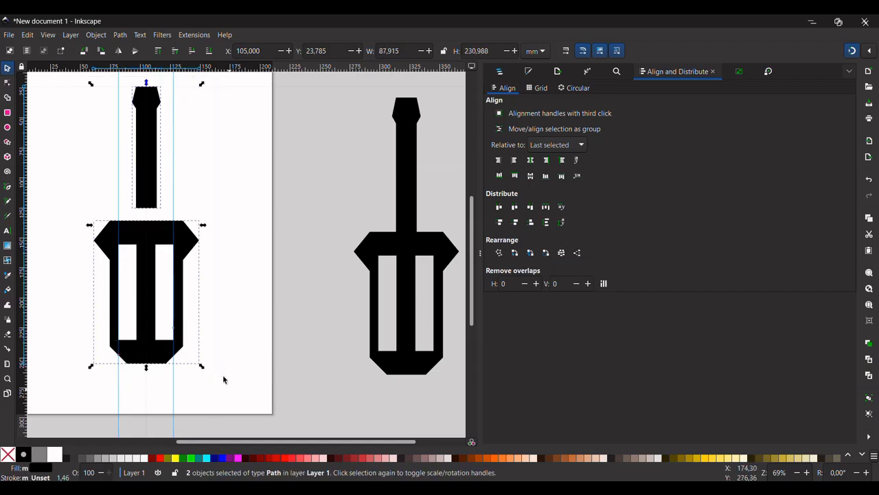
pyautogui.click(120, 35)
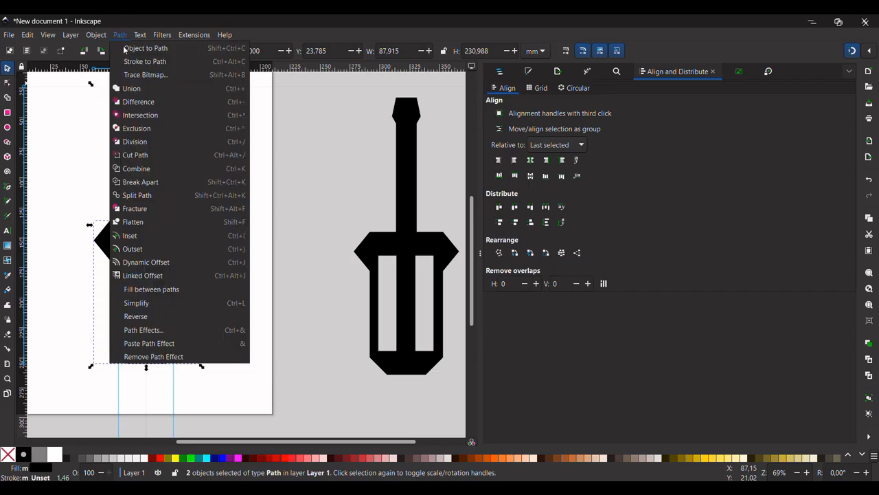
pyautogui.click(154, 88)
# Draw a black circle about 92 mm in diameter on the empty page and move it to about X 59 mm, Y 89 mm.
pyautogui.scroll(-2, 197, 196)
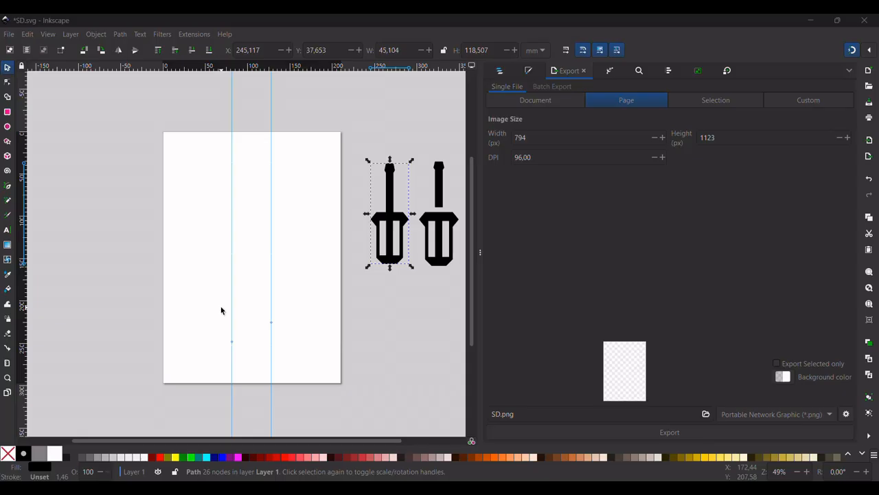
pyautogui.press('e')
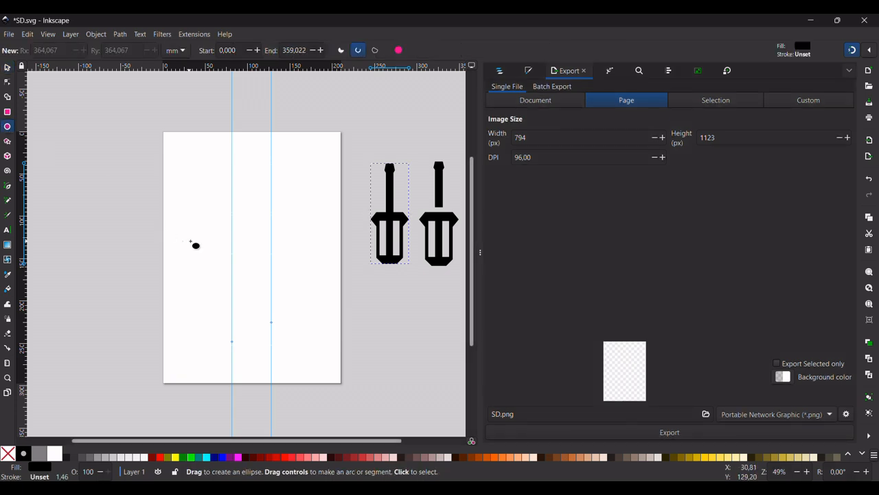
pyautogui.moveTo(240, 212); pyautogui.dragTo(270, 246)
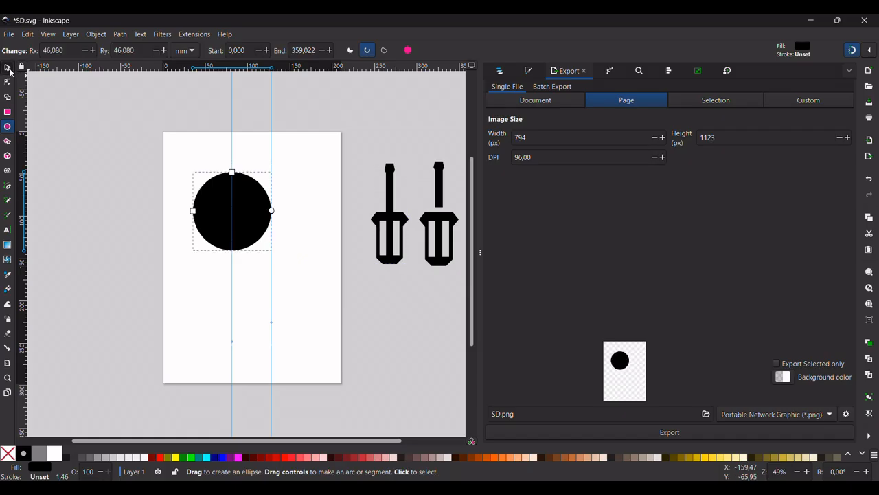
pyautogui.click(7, 67)
pyautogui.moveTo(217, 217); pyautogui.dragTo(236, 251)
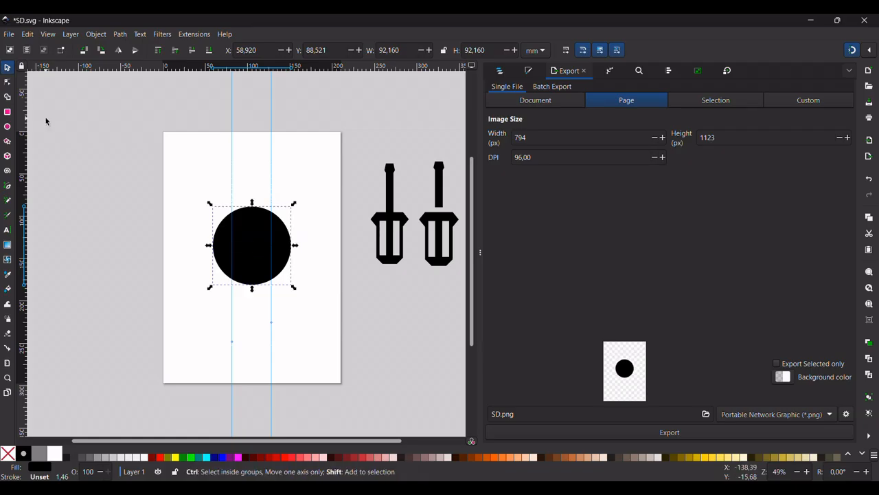
# Turn off snapping and centre the circle vertically on the page, with alignment relative to Page.
pyautogui.hotkey('ctrl', 'shift', 'a')
pyautogui.click(560, 145)
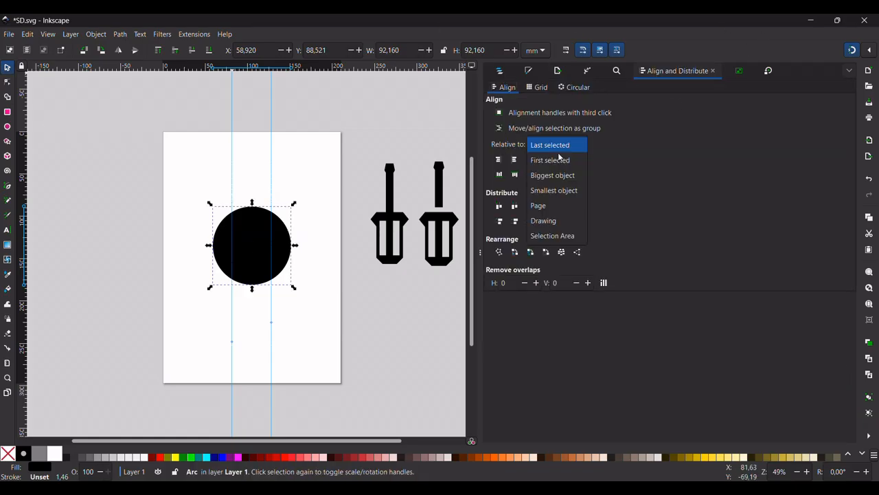
pyautogui.press('Escape')
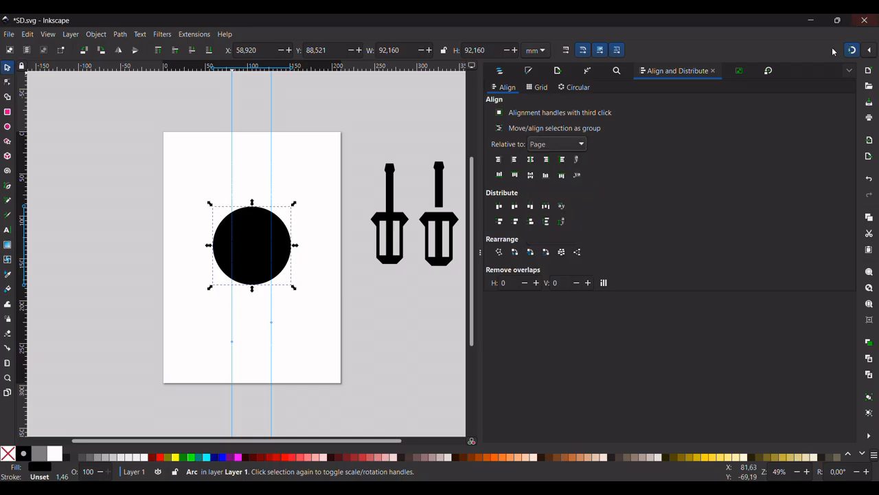
pyautogui.click(852, 54)
pyautogui.click(530, 174)
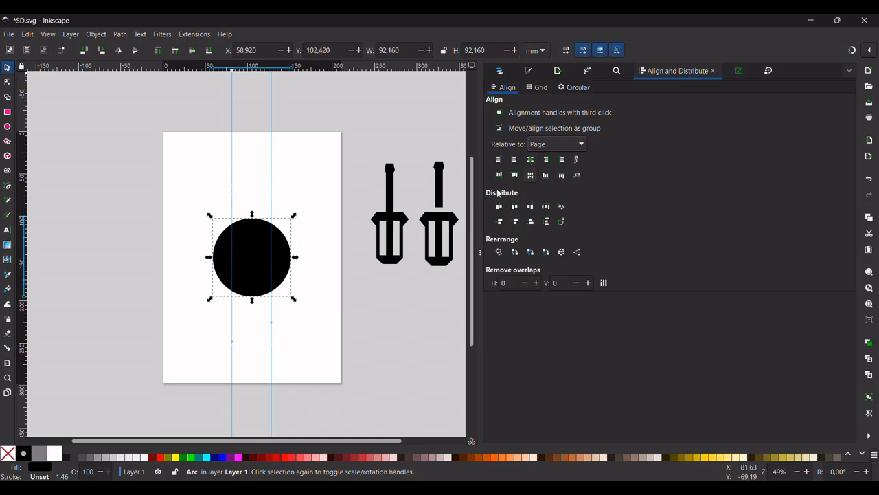
# Draw a black square about 62 mm wide overlapping the lower part of the circle and extending below it.
pyautogui.click(7, 111)
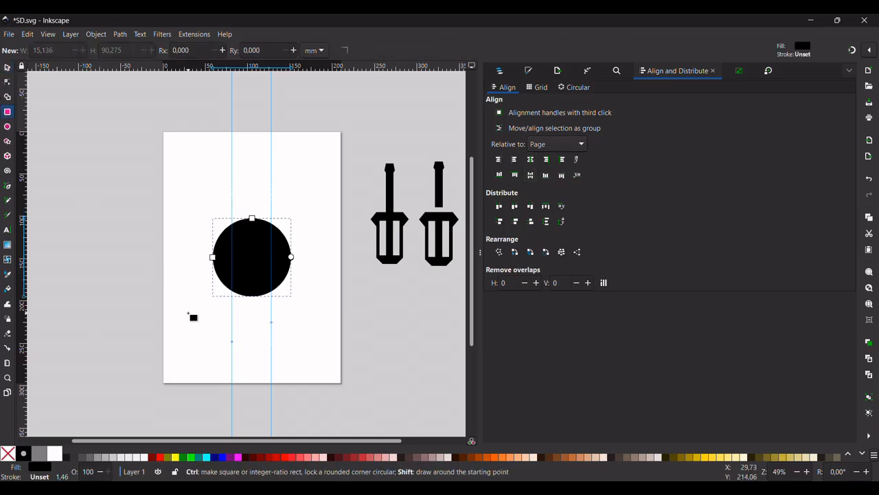
pyautogui.moveTo(188, 313); pyautogui.dragTo(275, 307)
pyautogui.click(7, 67)
pyautogui.keyDown('ctrl'); pyautogui.scroll(3, 278, 334); pyautogui.keyUp('ctrl')
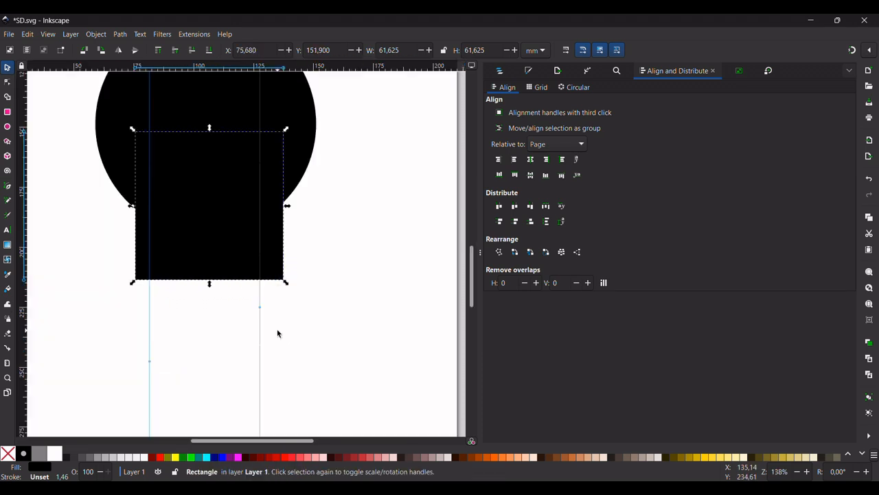
pyautogui.scroll(2, 278, 333)
pyautogui.click(340, 261)
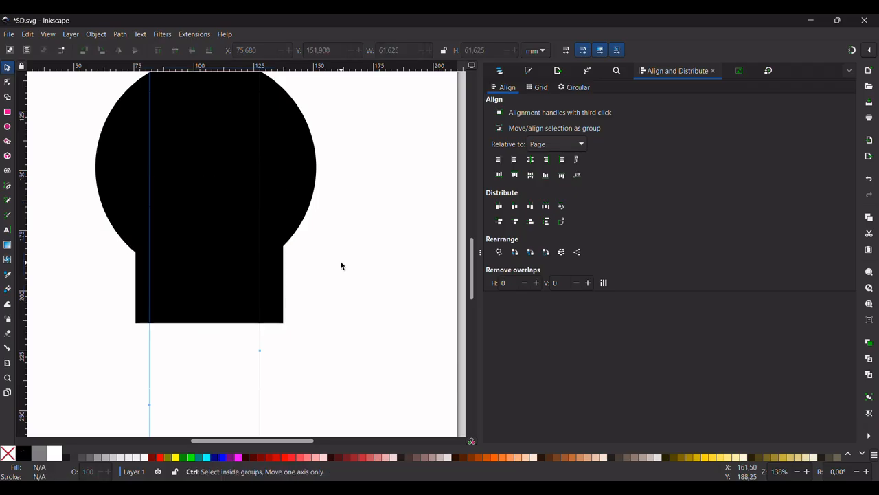
# Select the square and then the circle, and centre them on each other horizontally and vertically relative to Last selected.
pyautogui.keyDown('ctrl'); pyautogui.scroll(-2, 340, 261); pyautogui.keyUp('ctrl')
pyautogui.click(284, 271)
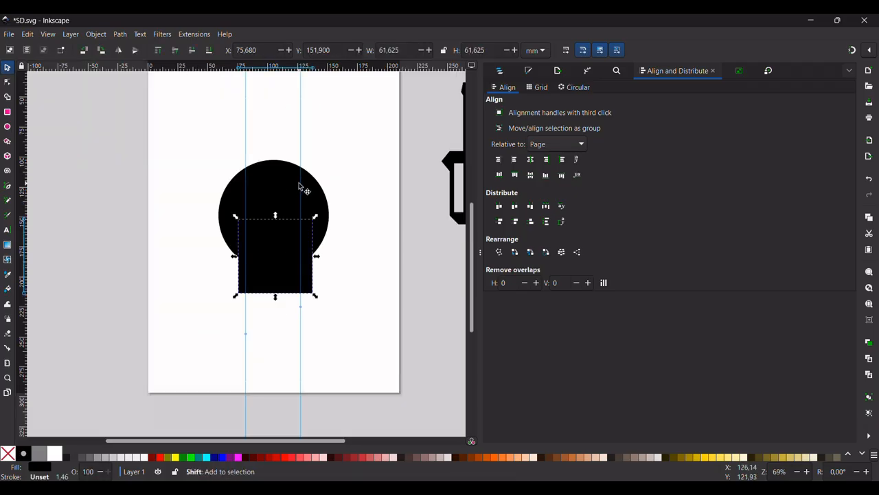
pyautogui.keyDown('shift'); pyautogui.click(300, 186); pyautogui.keyUp('shift')
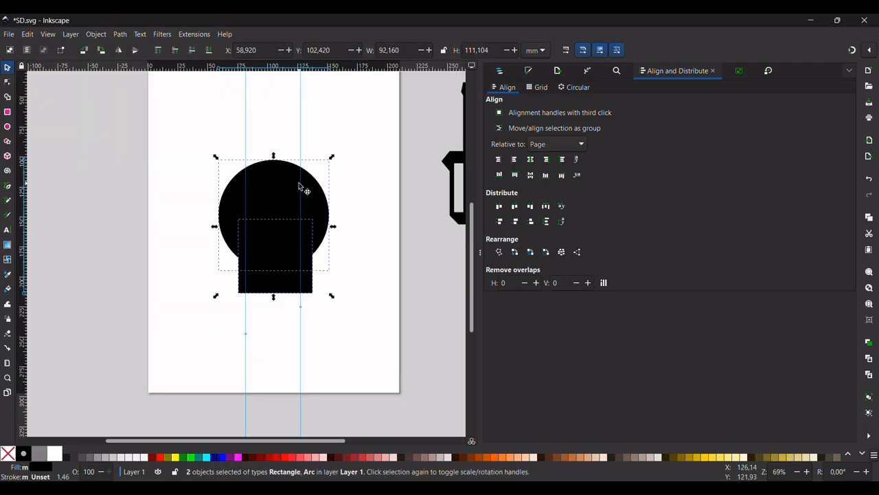
pyautogui.click(559, 144)
pyautogui.click(560, 143)
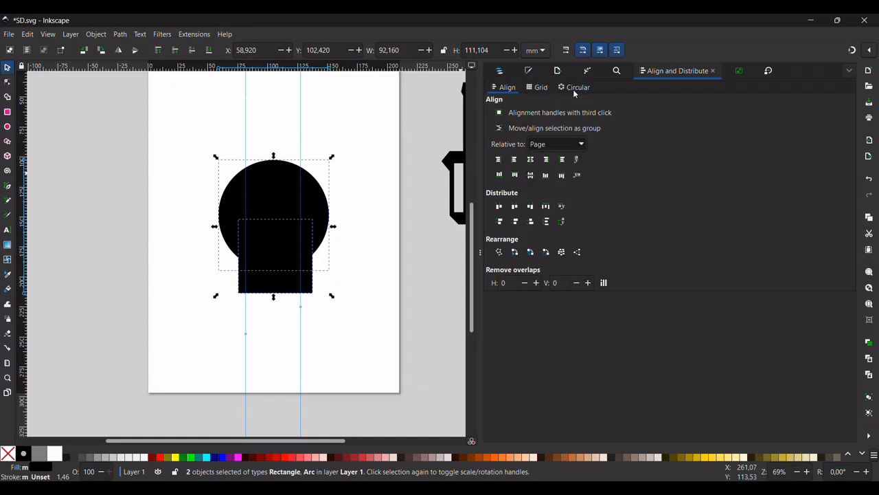
pyautogui.click(530, 162)
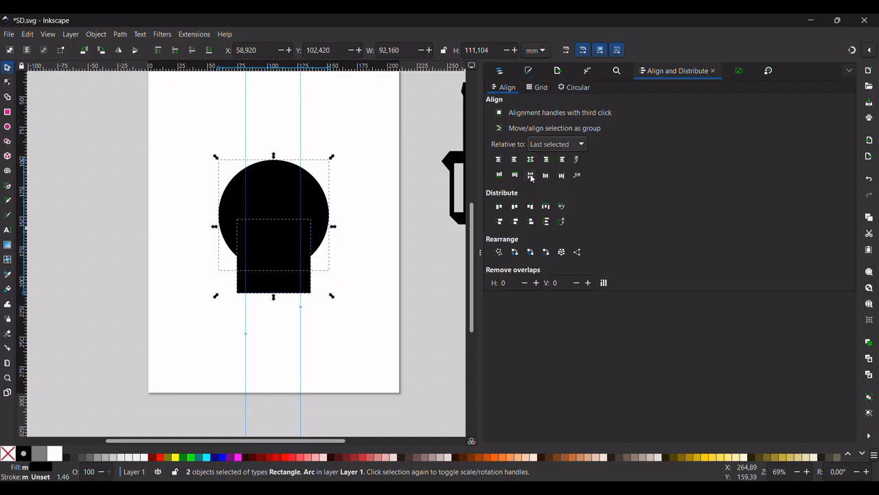
pyautogui.click(530, 175)
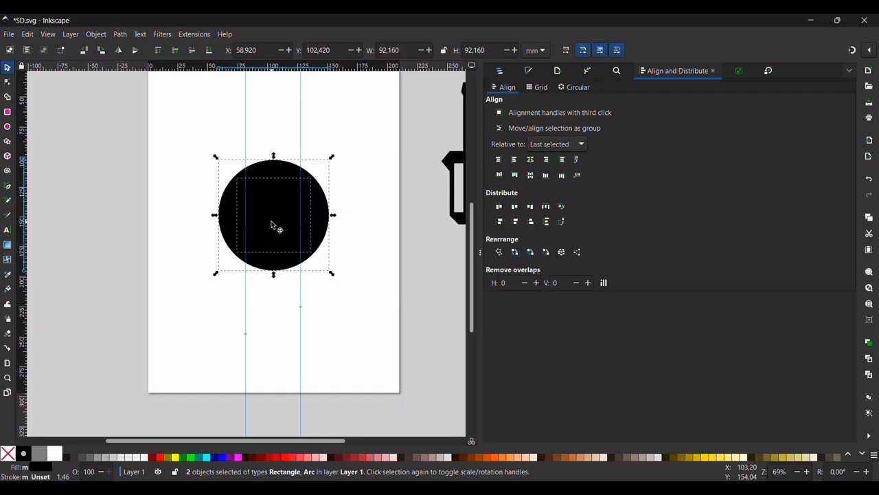
# Move both shapes straight down to about Y 110 mm, and lower the square alone to about Y 169 mm.
pyautogui.moveTo(273, 225); pyautogui.dragTo(271, 232)
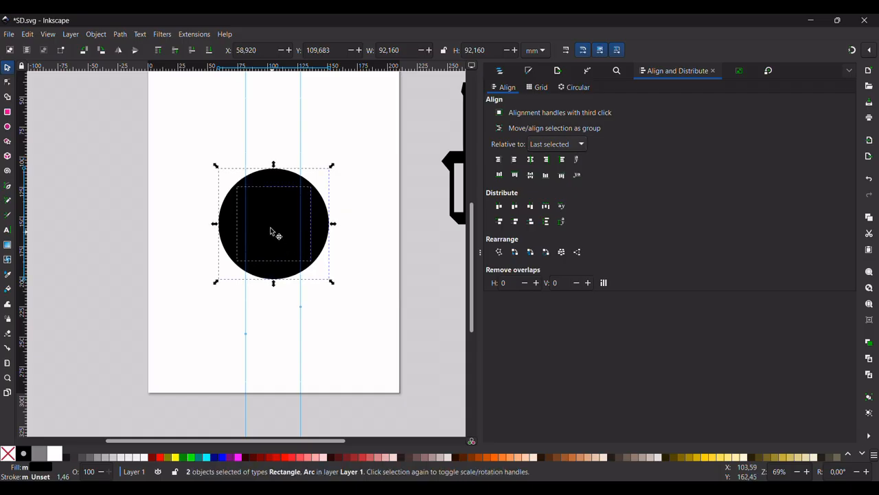
pyautogui.click(327, 205)
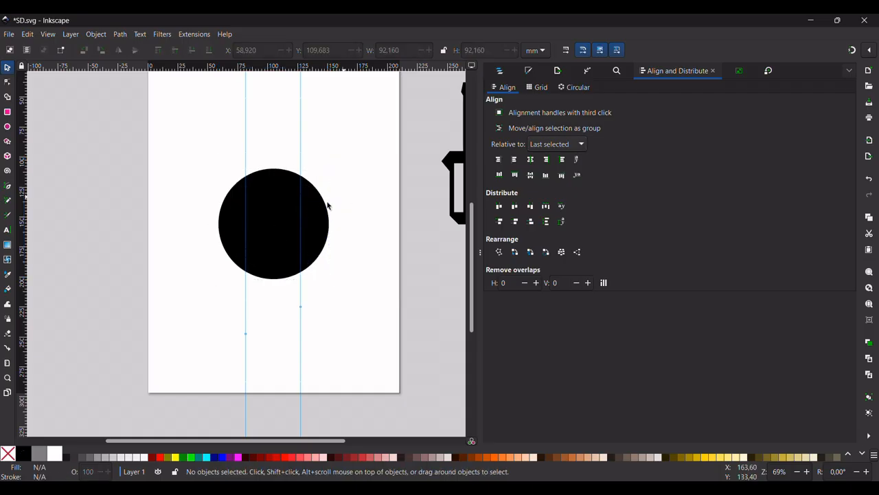
pyautogui.keyDown('ctrl'); pyautogui.click(272, 222); pyautogui.keyUp('ctrl')
pyautogui.moveTo(272, 222); pyautogui.dragTo(266, 281)
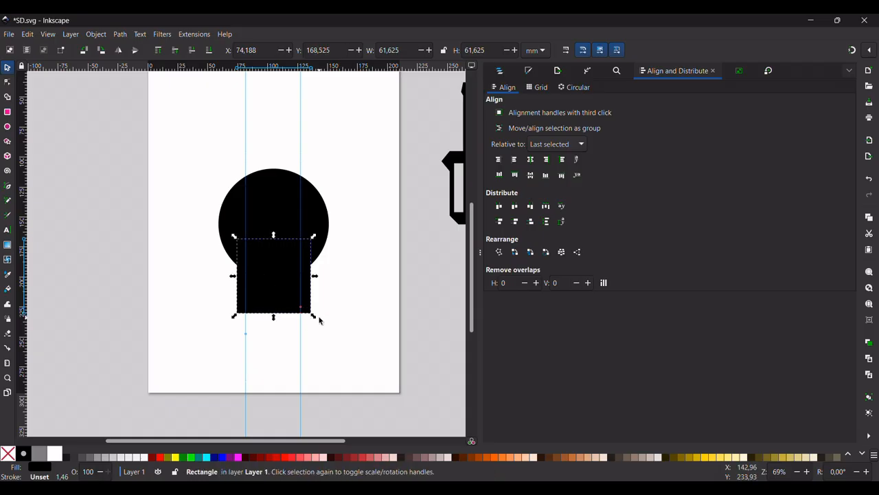
# Scale the square around its centre to about 55 mm and raise it to about Y 170 mm.
pyautogui.moveTo(314, 319); pyautogui.dragTo(313, 316)
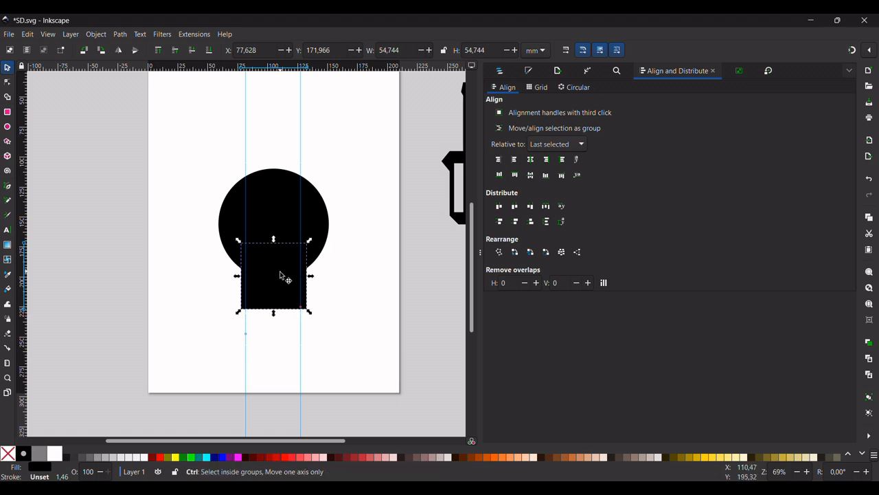
pyautogui.moveTo(280, 273); pyautogui.dragTo(280, 272)
pyautogui.click(339, 302)
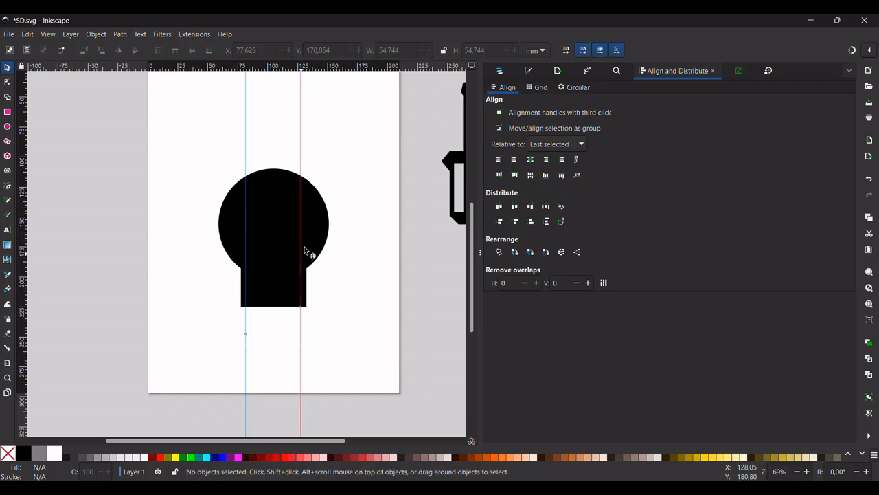
pyautogui.click(322, 215)
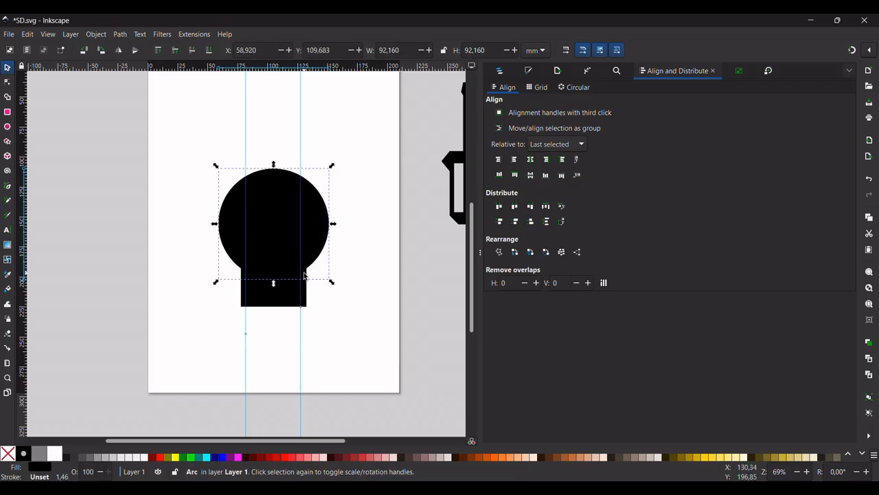
pyautogui.scroll(2, 305, 275)
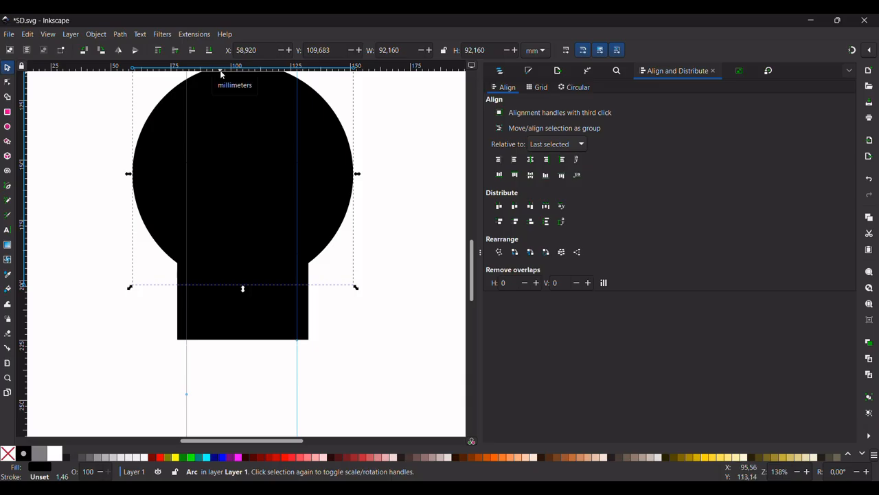
pyautogui.moveTo(221, 69); pyautogui.dragTo(263, 39)
pyautogui.scroll(-3, 276, 223)
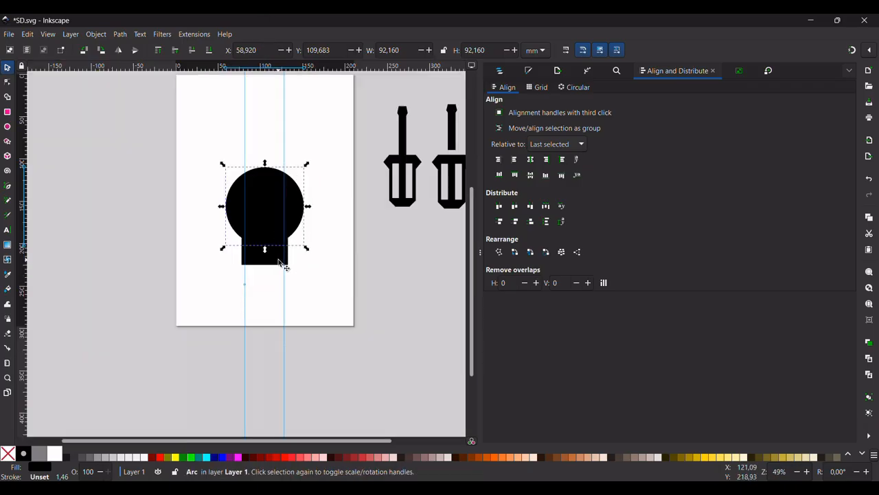
# Reduce the square's height around its centre to about 47 mm, keeping its width.
pyautogui.click(281, 263)
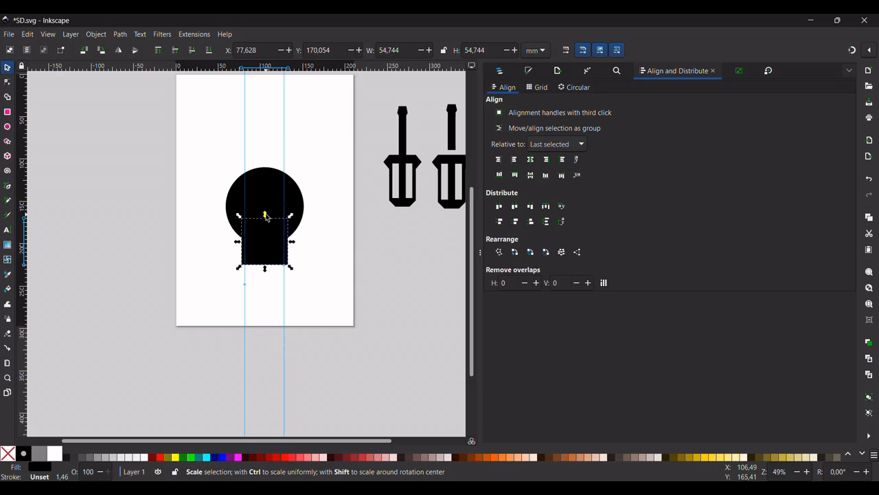
pyautogui.moveTo(267, 217); pyautogui.dragTo(266, 248)
pyautogui.press('ctrl')
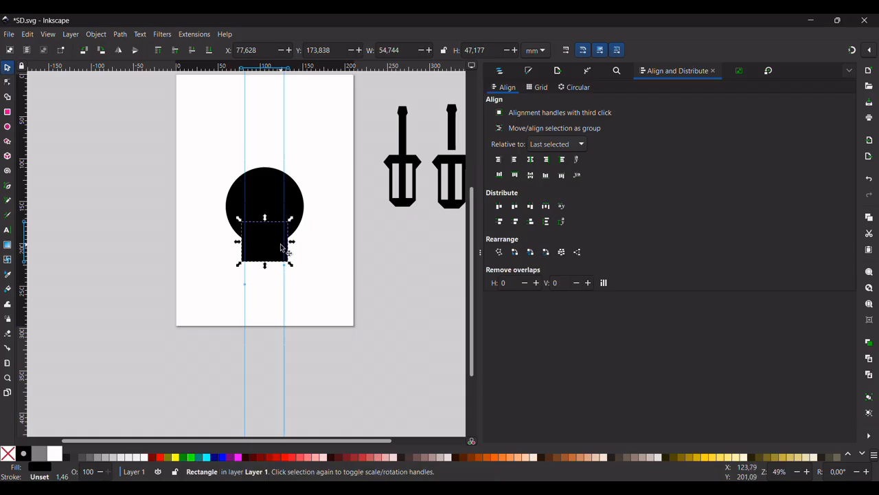
pyautogui.click(319, 266)
pyautogui.click(382, 32)
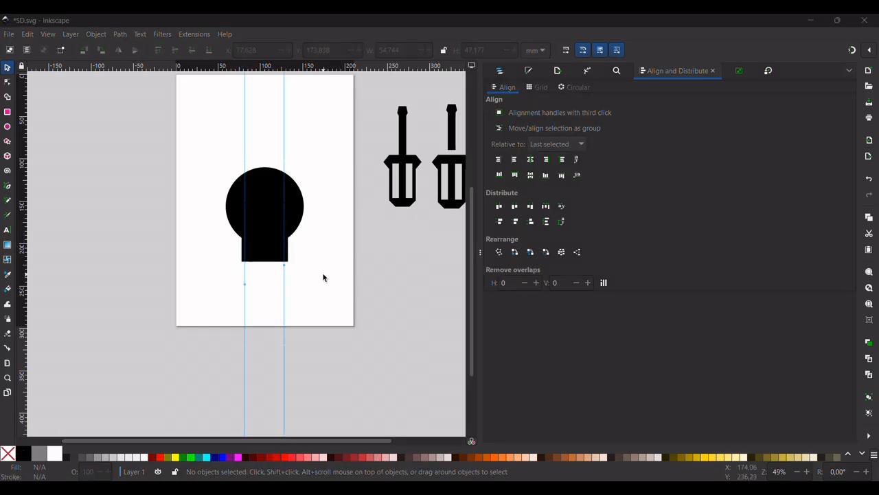
# Convert the rectangle below the circle to a path with Object to Path.
pyautogui.click(283, 257)
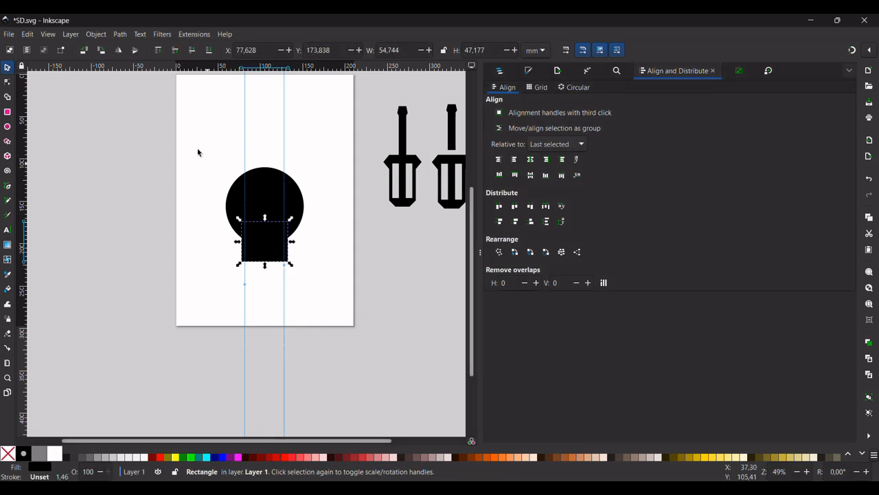
pyautogui.click(120, 35)
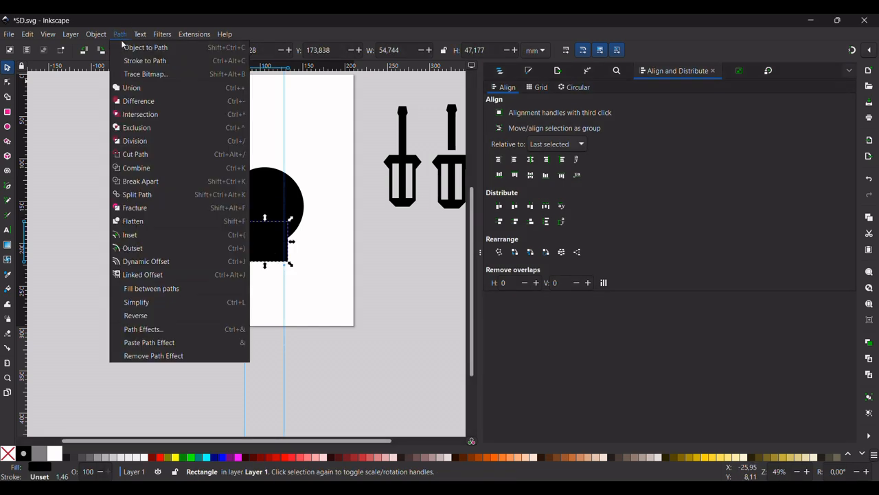
pyautogui.click(134, 47)
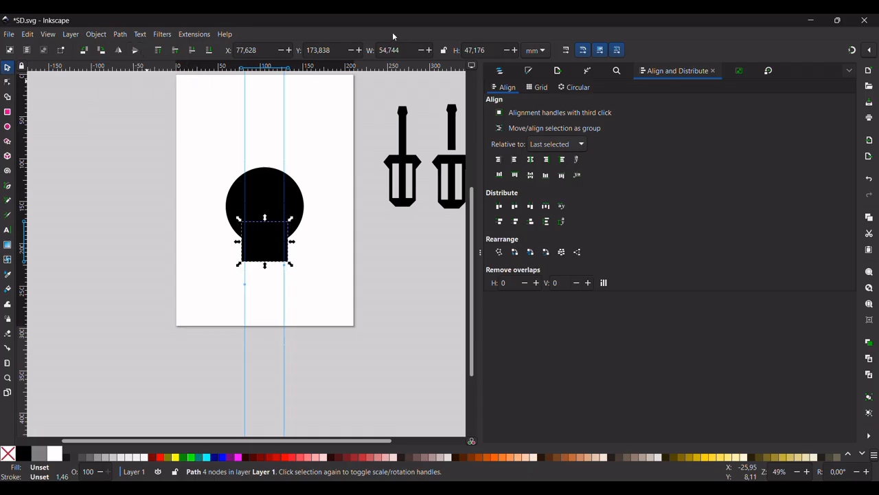
pyautogui.press('+')
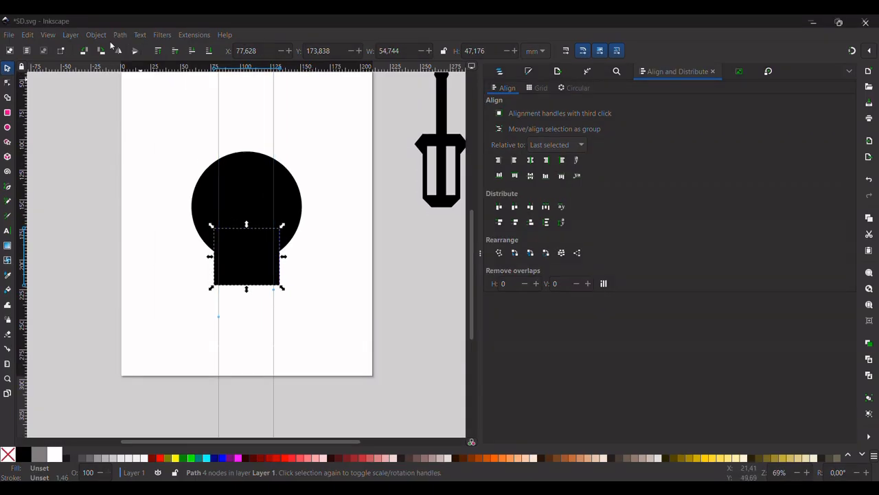
pyautogui.click(274, 259)
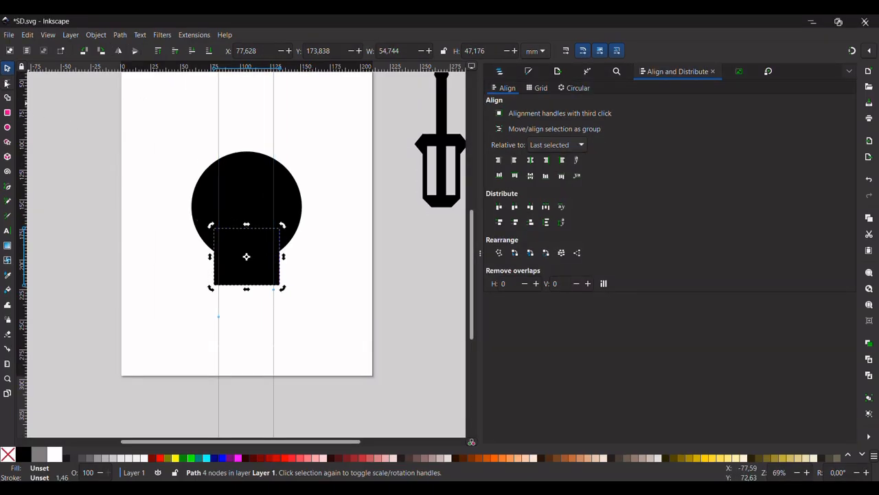
# Select the rectangle's two bottom nodes and scale them symmetrically inward so its sides taper downward.
pyautogui.click(7, 82)
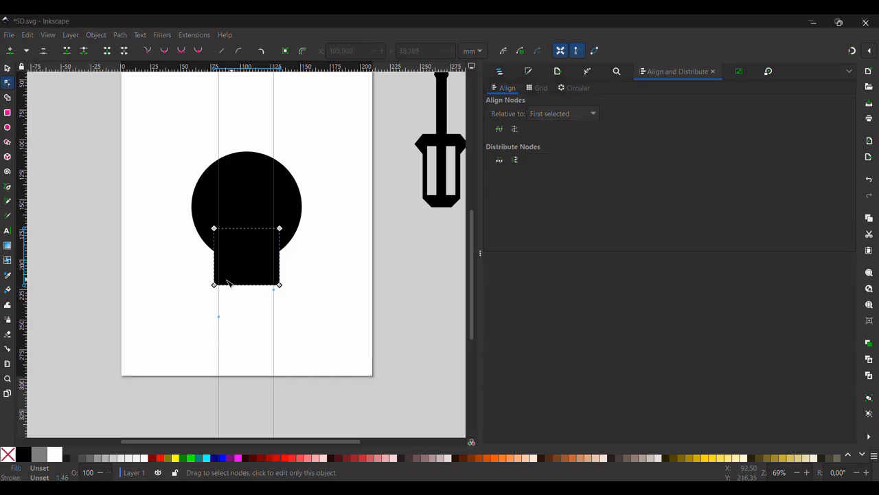
pyautogui.moveTo(199, 259); pyautogui.dragTo(323, 315)
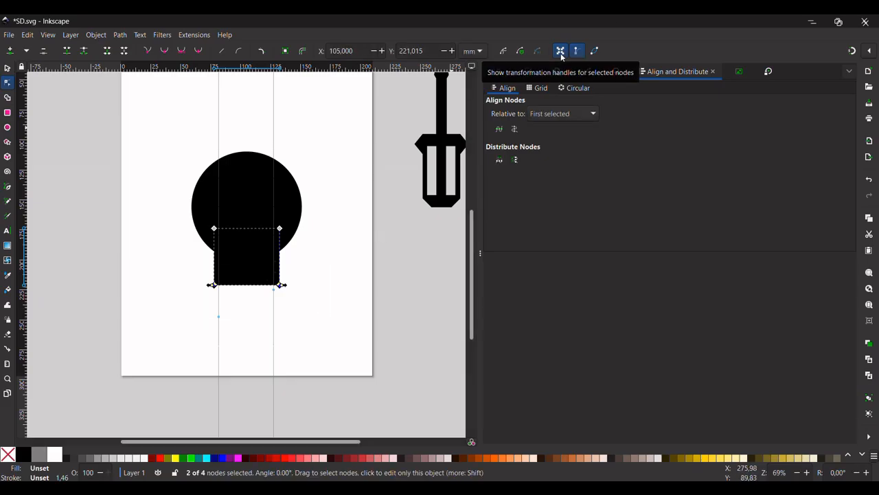
pyautogui.scroll(1, 284, 285)
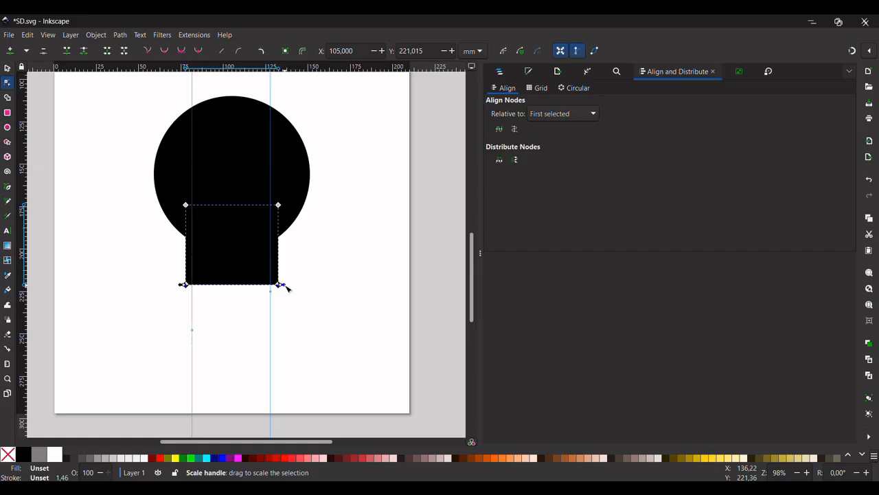
pyautogui.moveTo(286, 288); pyautogui.dragTo(281, 288)
pyautogui.hotkey('ctrl', 'z')
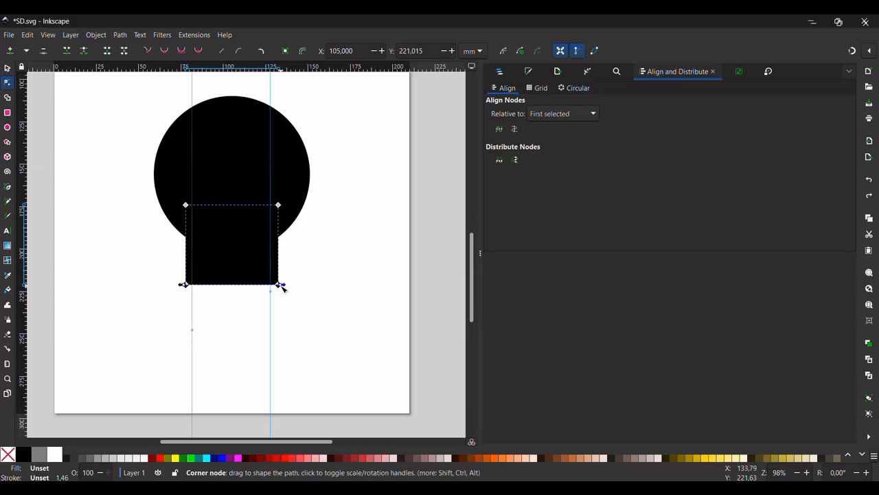
pyautogui.moveTo(286, 288); pyautogui.dragTo(276, 287)
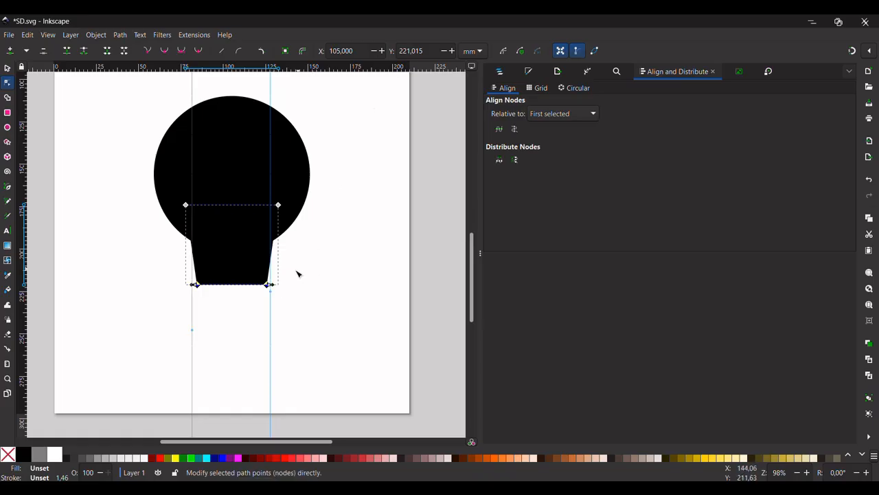
# Turn off the transformation handles for the selected bottom nodes.
pyautogui.click(376, 27)
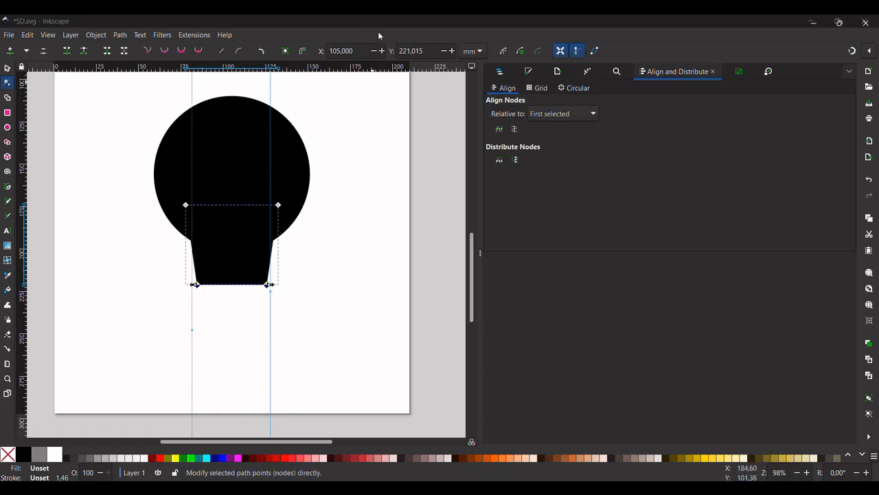
pyautogui.click(274, 288)
pyautogui.moveTo(273, 288); pyautogui.dragTo(273, 288)
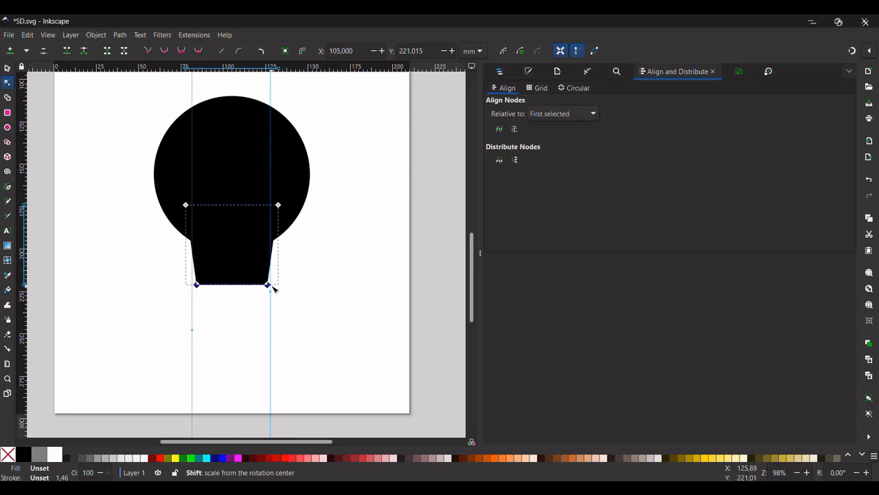
pyautogui.click(560, 51)
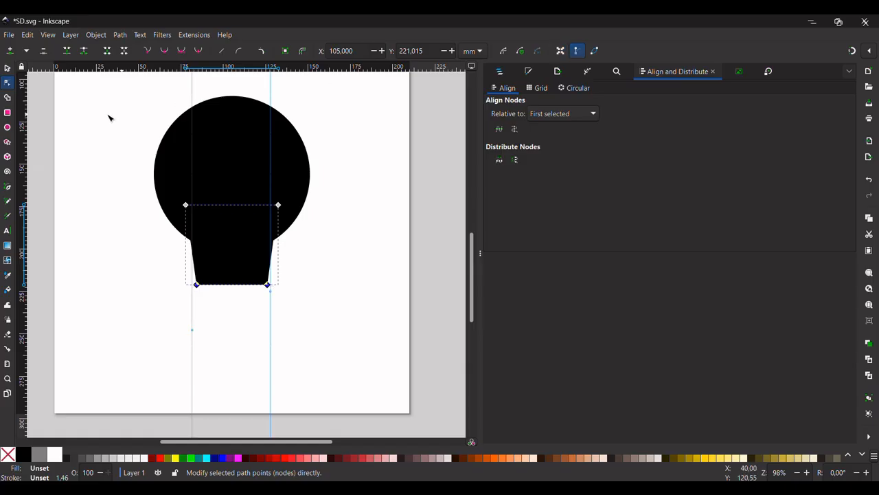
# Scale the tapered base uniformly around its centre to about 59 by 50 mm.
pyautogui.click(8, 69)
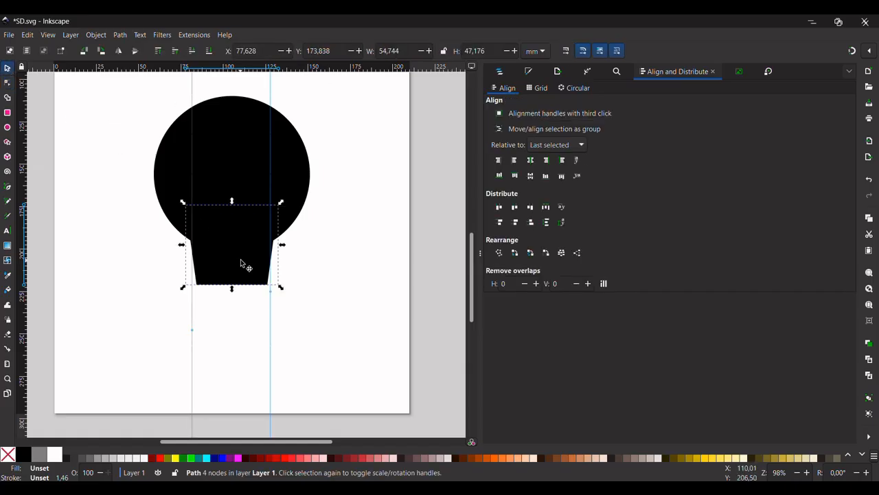
pyautogui.click(261, 341)
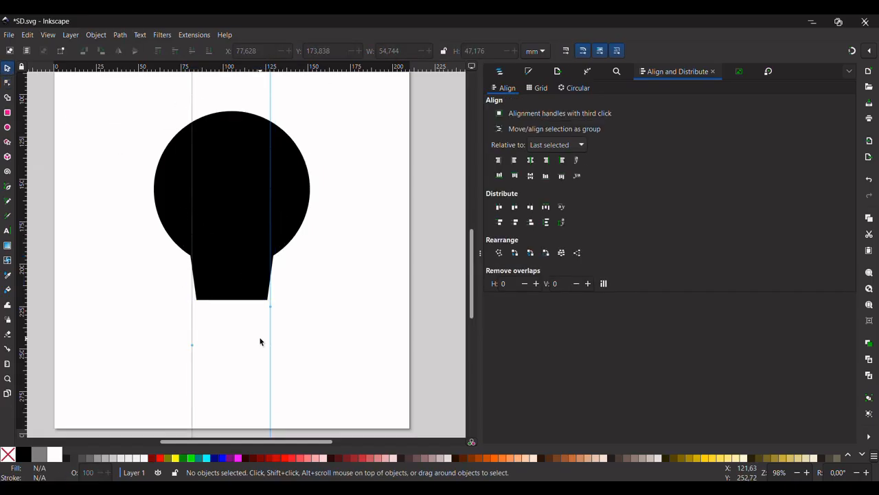
pyautogui.scroll(3, 255, 339)
pyautogui.click(232, 342)
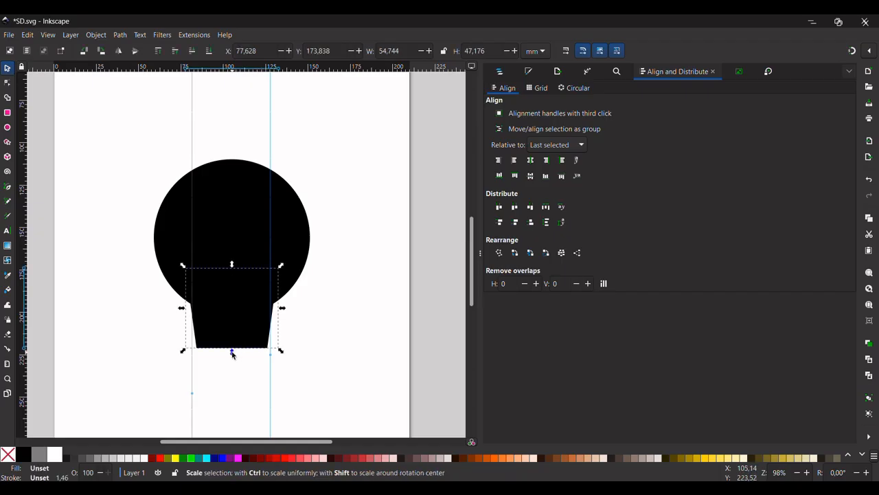
pyautogui.moveTo(232, 354); pyautogui.dragTo(286, 356)
pyautogui.click(300, 380)
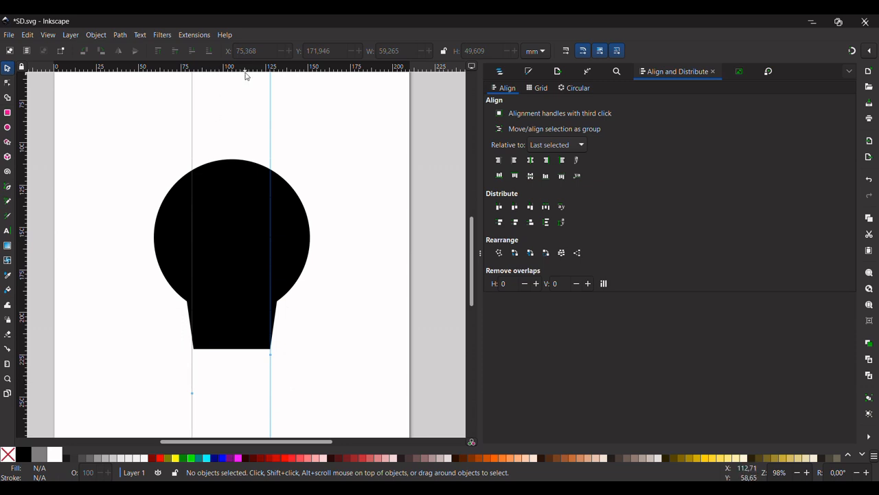
pyautogui.click(242, 332)
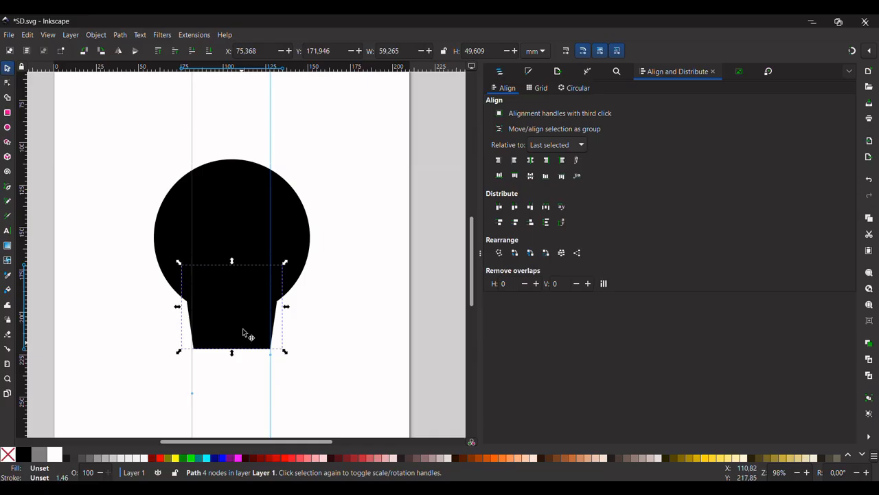
pyautogui.keyDown('shift'); pyautogui.click(251, 213); pyautogui.keyUp('shift')
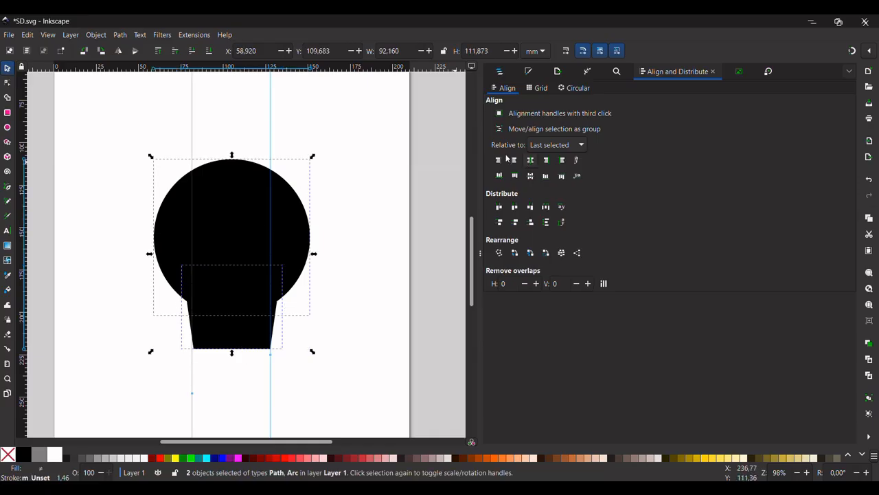
pyautogui.click(377, 134)
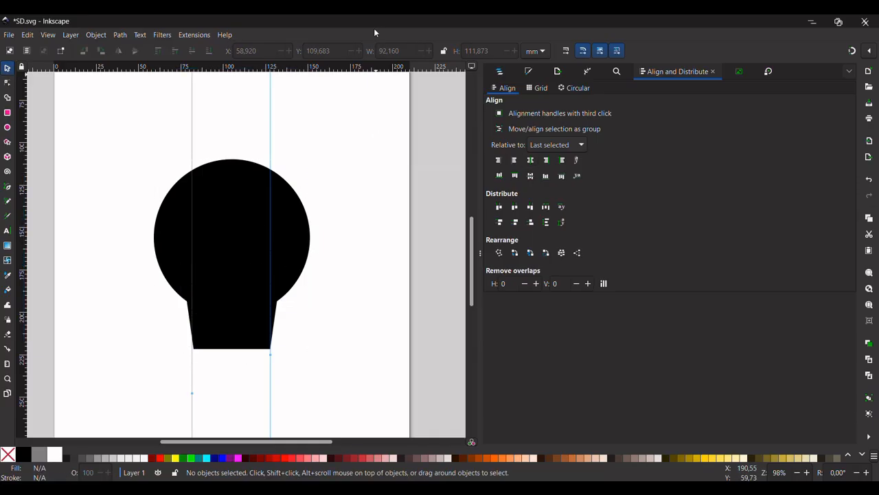
# Merge the circle and the tapered base into a single path with Union.
pyautogui.click(272, 221)
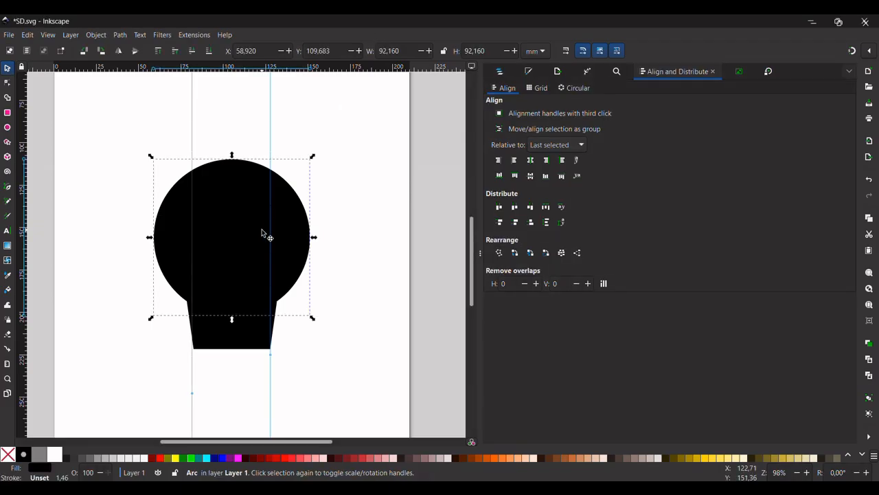
pyautogui.keyDown('shift'); pyautogui.click(249, 325); pyautogui.keyUp('shift')
pyautogui.click(121, 35)
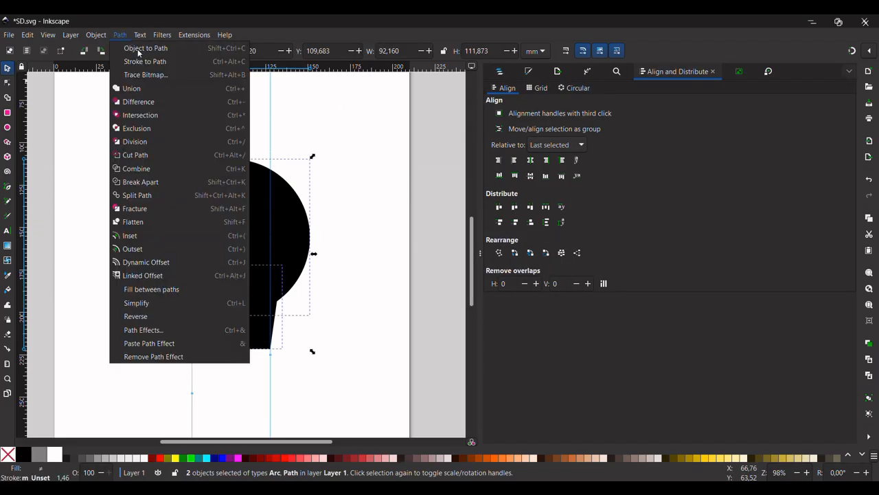
pyautogui.press('Escape')
pyautogui.hotkey('ctrl', '+')
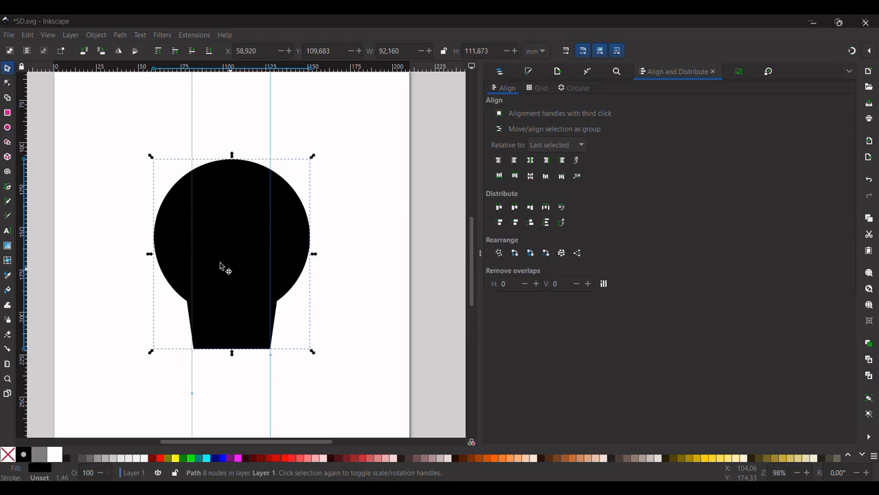
# Select the merged shape's two bottom nodes and add the Corners path effect.
pyautogui.press('n')
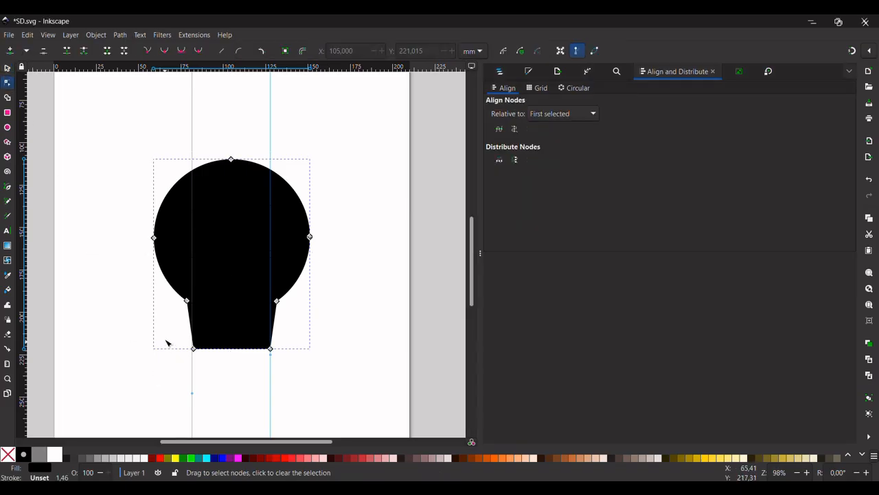
pyautogui.moveTo(181, 333); pyautogui.dragTo(307, 416)
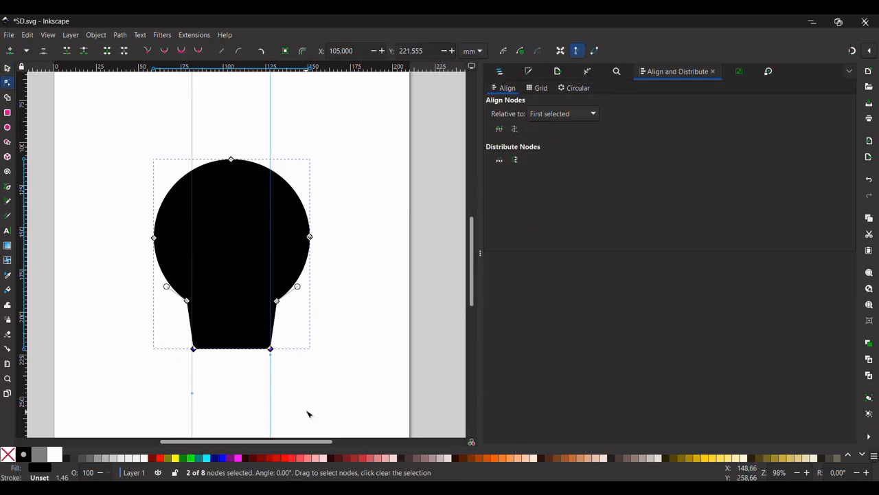
pyautogui.click(262, 52)
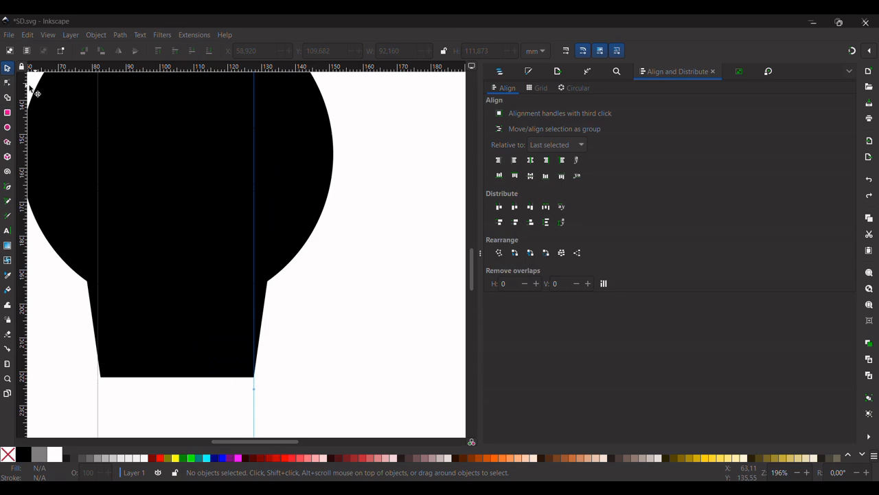
# Round both corners where the circle meets the tapered base equally, using the Corners effect on the two junction nodes.
pyautogui.click(7, 82)
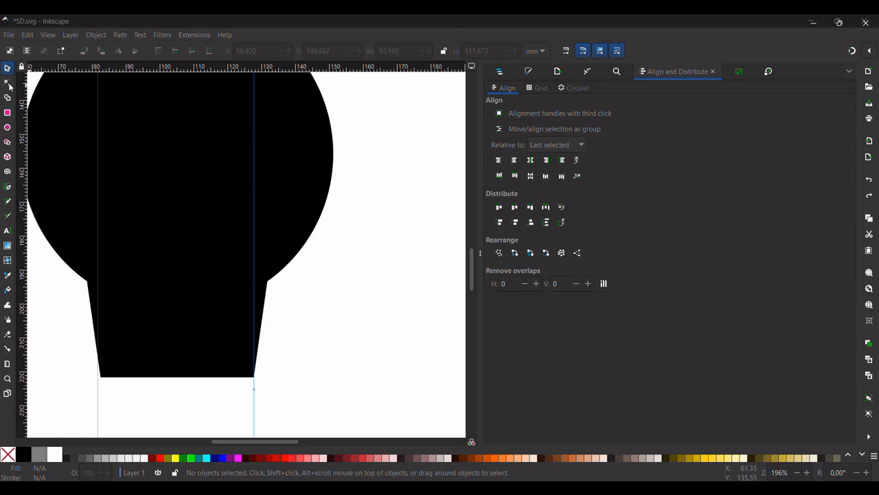
pyautogui.click(175, 305)
pyautogui.moveTo(48, 265); pyautogui.dragTo(314, 350)
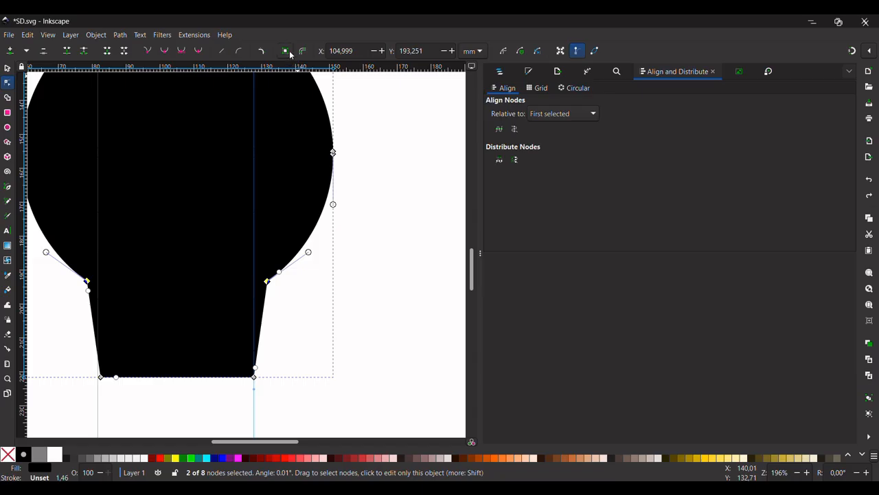
pyautogui.click(261, 52)
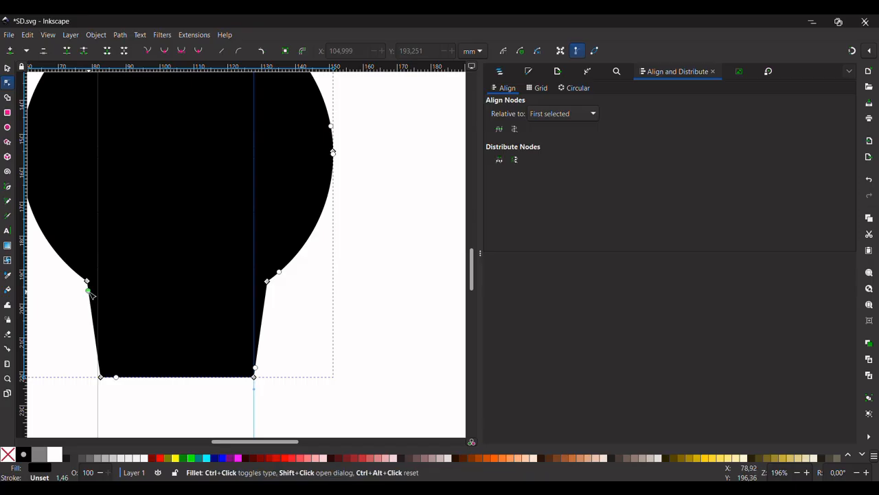
pyautogui.moveTo(89, 292); pyautogui.dragTo(95, 311)
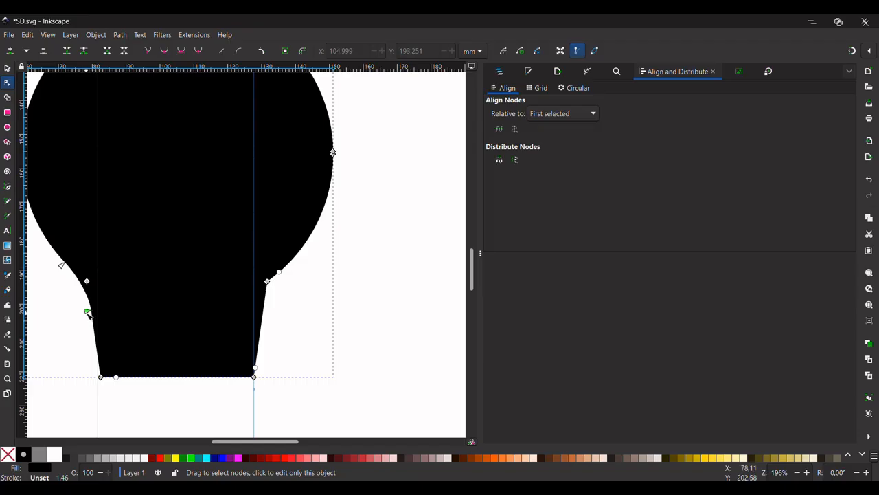
pyautogui.hotkey('ctrl', 'z')
pyautogui.moveTo(35, 239); pyautogui.dragTo(323, 335)
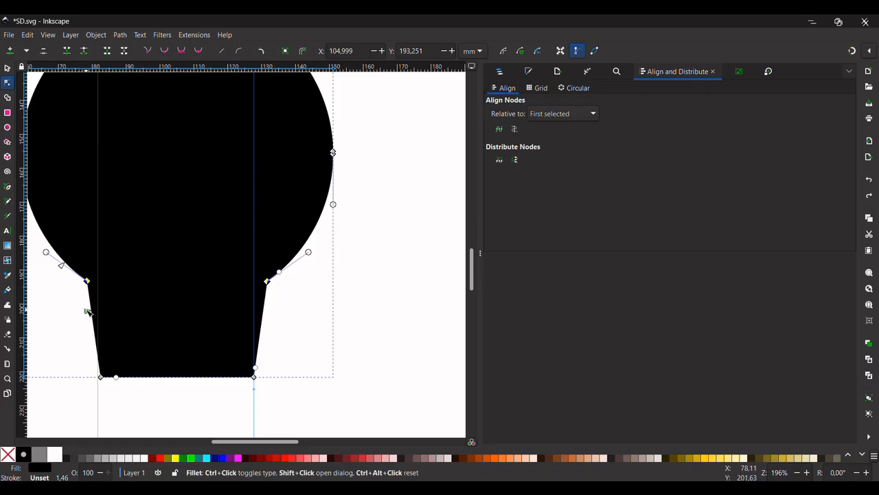
pyautogui.moveTo(88, 312); pyautogui.dragTo(96, 328)
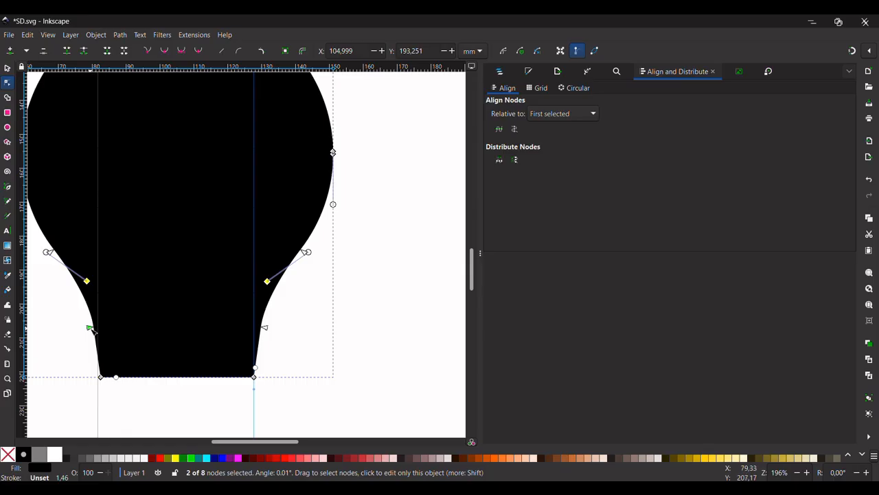
pyautogui.moveTo(93, 332); pyautogui.dragTo(97, 318)
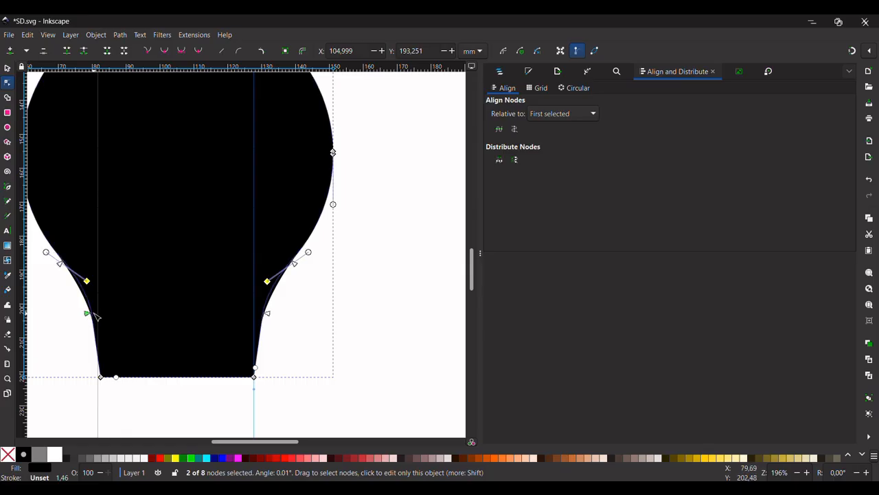
pyautogui.click(5, 67)
pyautogui.click(371, 334)
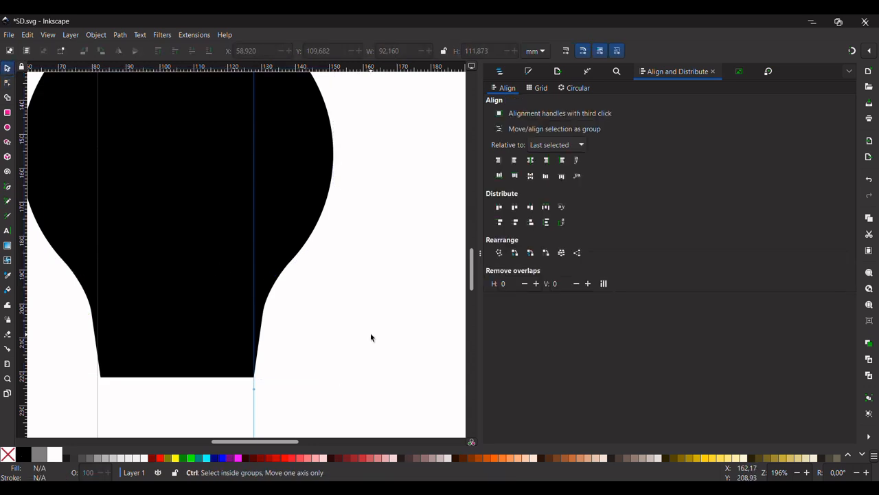
# Place a horizontal guide across the bulb shape's neck at about 190 mm.
pyautogui.scroll(-3, 370, 334)
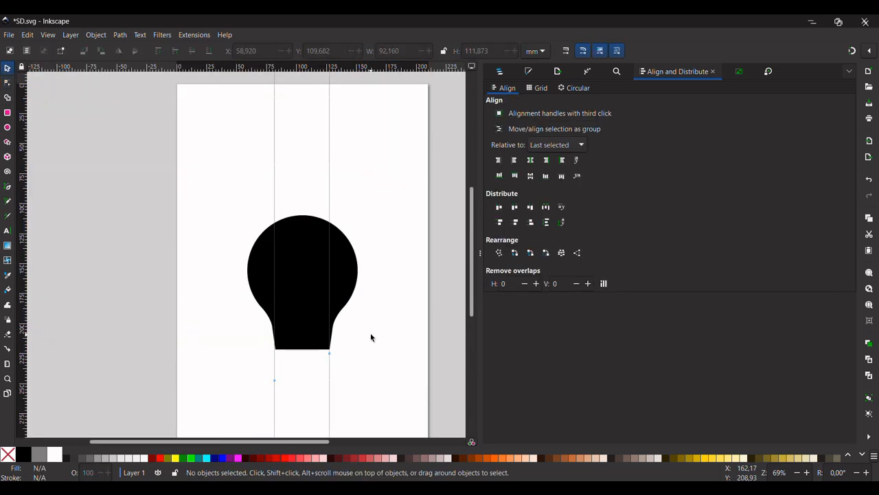
pyautogui.scroll(3, 371, 333)
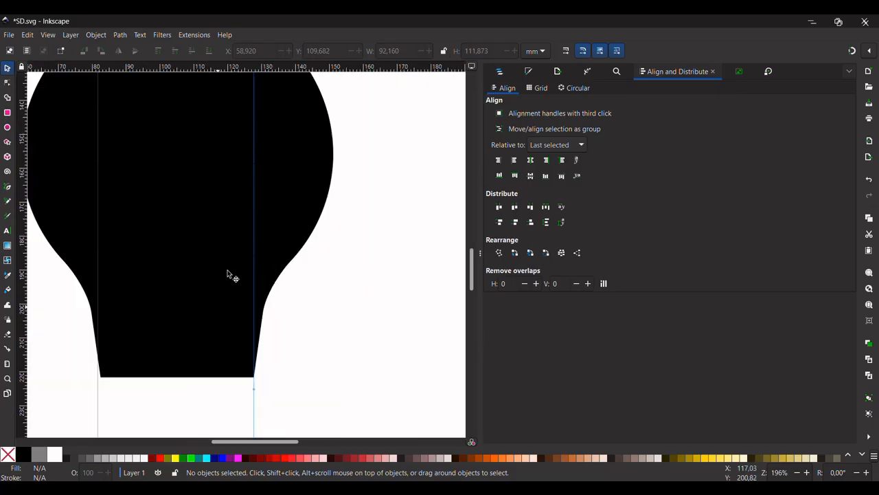
pyautogui.moveTo(290, 73); pyautogui.dragTo(285, 272)
pyautogui.press('-')
pyautogui.press('-')
pyautogui.press('-')
pyautogui.press('-')
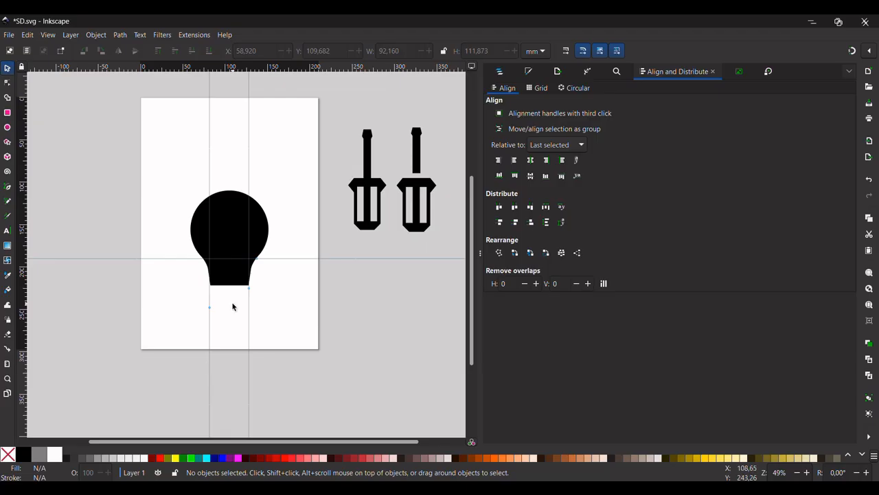
pyautogui.scroll(4, 232, 307)
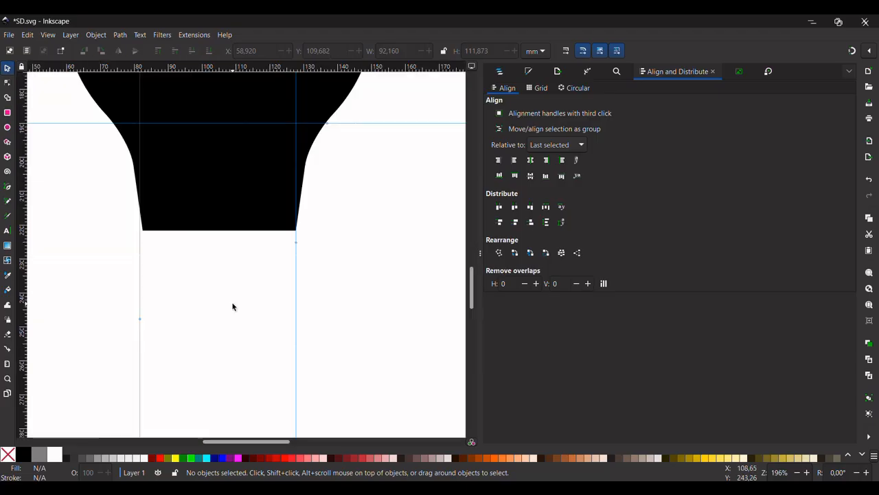
pyautogui.scroll(-4, 232, 306)
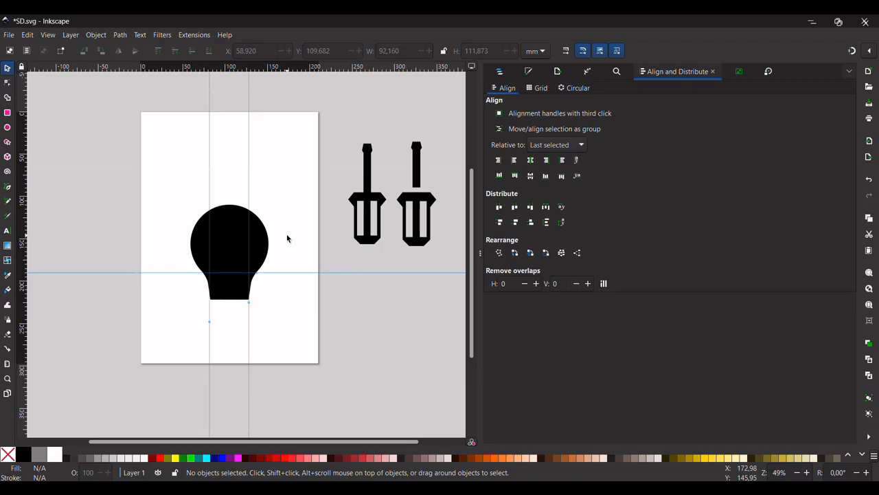
# Select the bulb shape's two bottom nodes and round both bottom corners equally with the Corners effect.
pyautogui.click(264, 253)
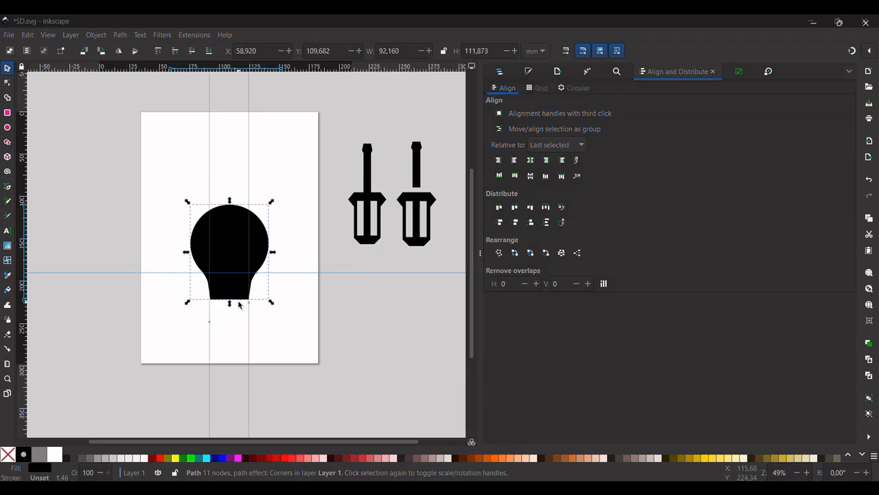
pyautogui.scroll(1, 234, 299)
pyautogui.press('n')
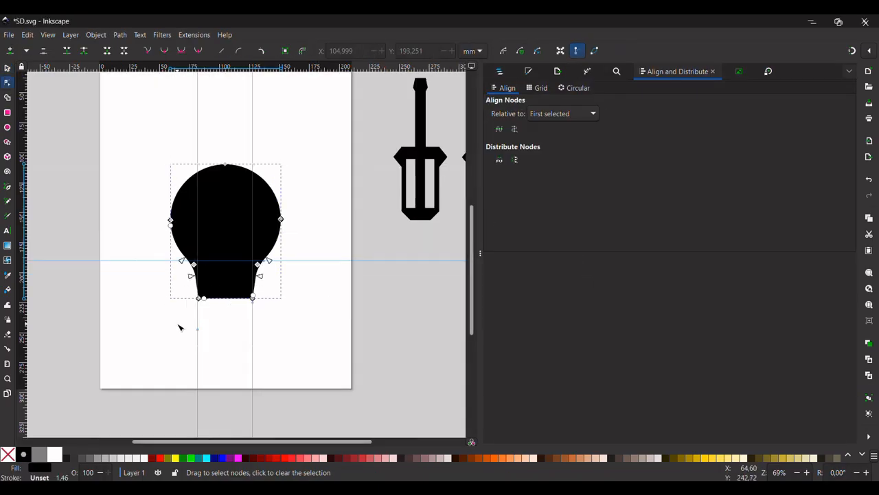
pyautogui.scroll(4, 182, 325)
pyautogui.hscroll(4, 306, 153)
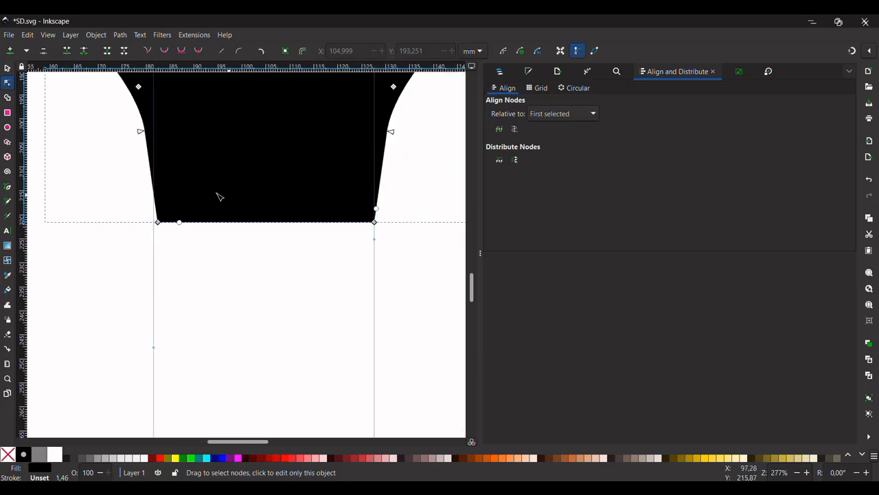
pyautogui.moveTo(153, 177); pyautogui.dragTo(222, 267)
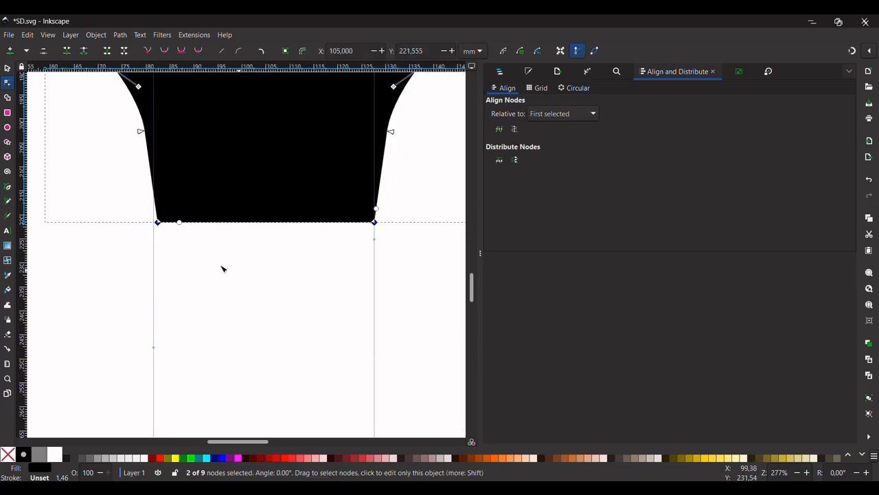
pyautogui.scroll(1, 182, 229)
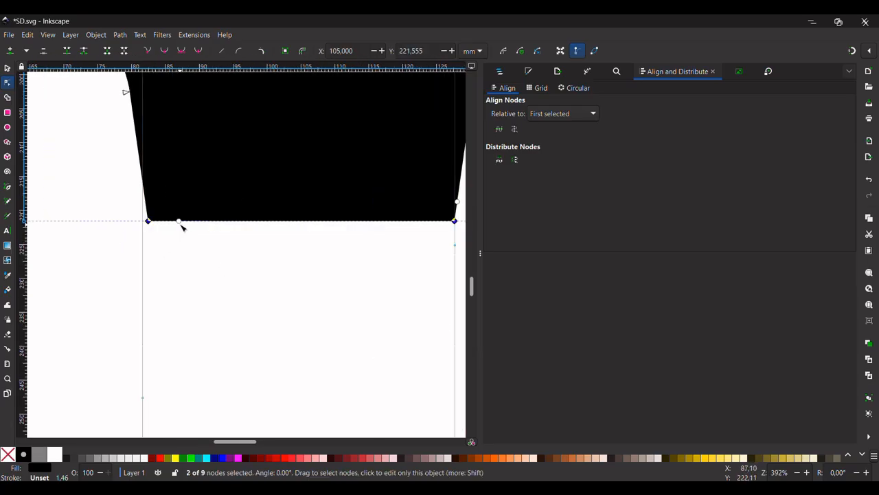
pyautogui.scroll(1, 175, 227)
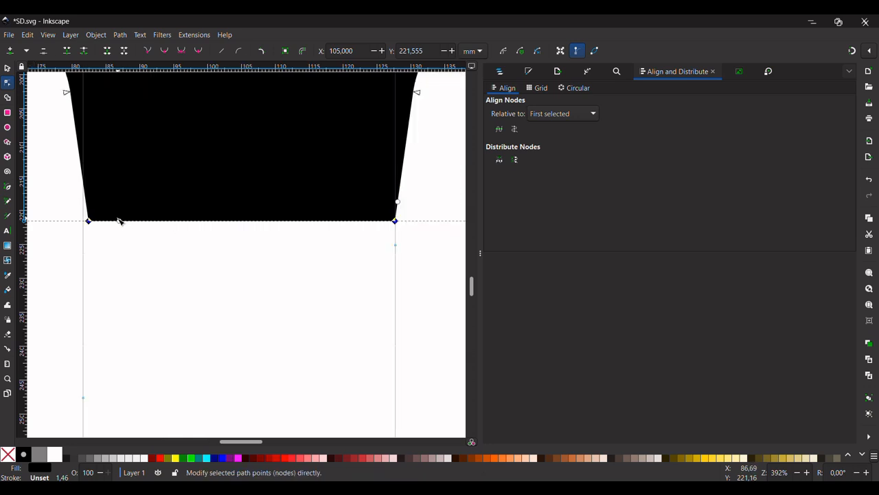
pyautogui.moveTo(119, 220)
pyautogui.mouseDown()
pyautogui.moveTo(108, 219)
pyautogui.moveTo(117, 225)
pyautogui.mouseUp()
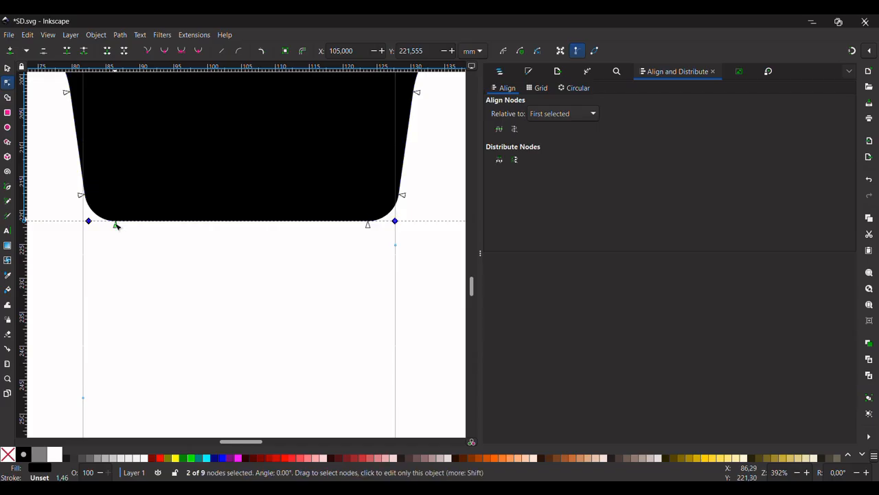
# Reduce the rounding of the base's two bottom corners slightly.
pyautogui.hscroll(1, 114, 249)
pyautogui.scroll(-2, 114, 249)
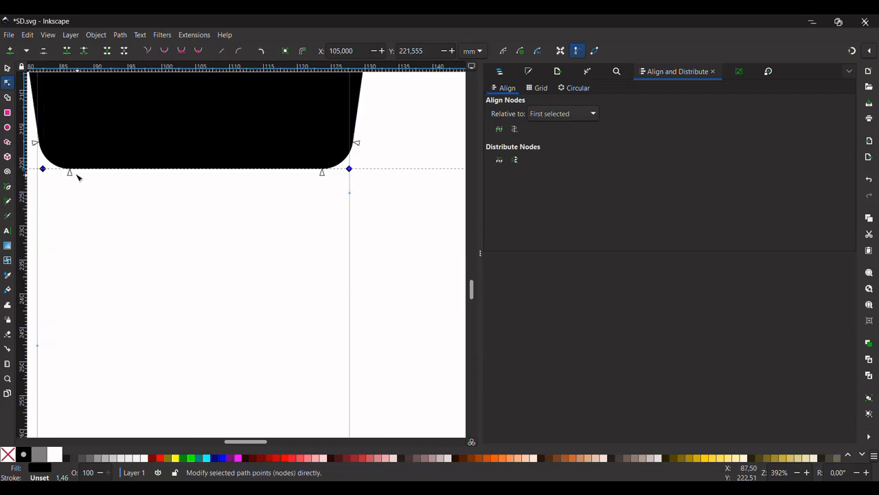
pyautogui.moveTo(72, 175); pyautogui.dragTo(64, 173)
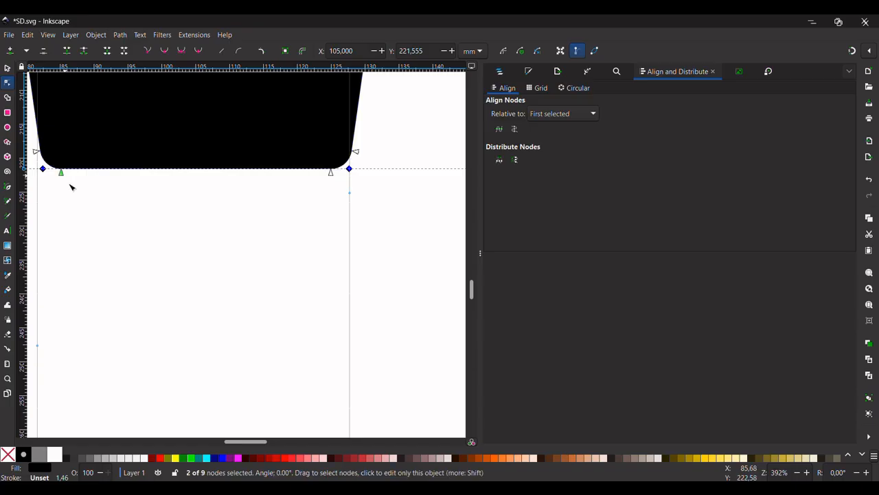
# Convert the bulb shape with its rounded corners to a plain path and move it to the page's upper-left corner.
pyautogui.scroll(-1, 106, 234)
pyautogui.scroll(-3, 107, 234)
pyautogui.click(106, 234)
pyautogui.hscroll(-1, 107, 233)
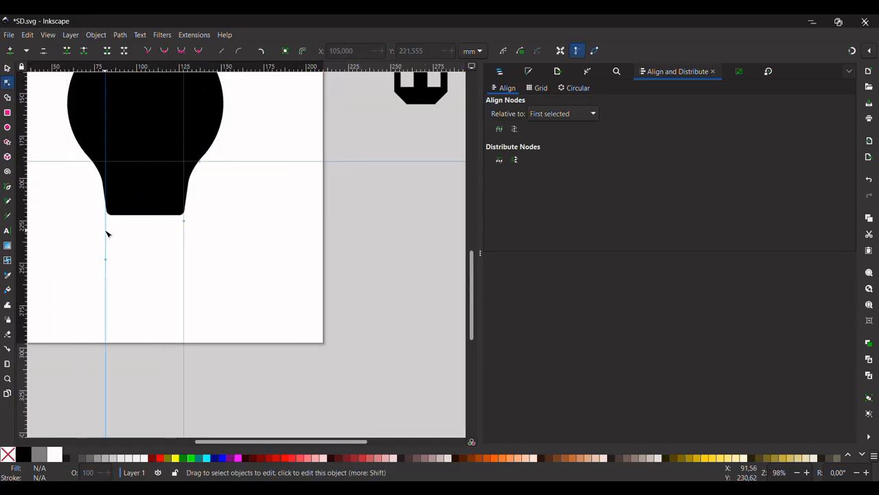
pyautogui.hscroll(-3, 106, 233)
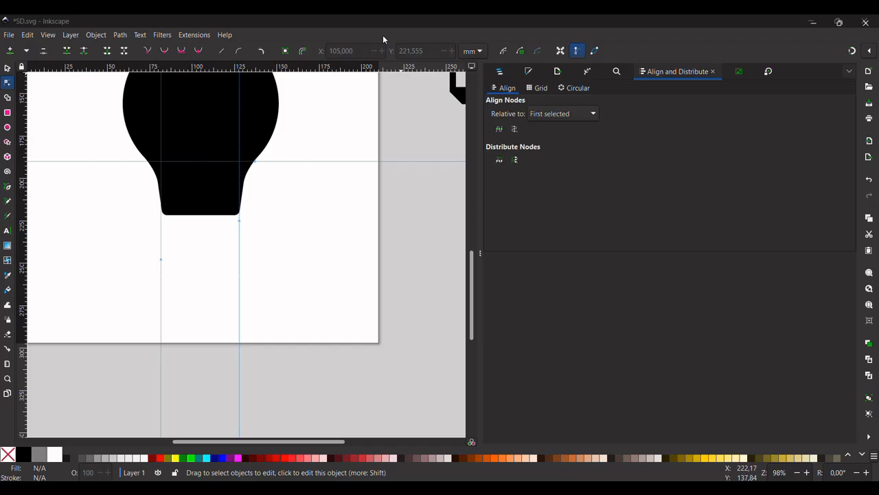
pyautogui.hotkey('ctrl', 'z')
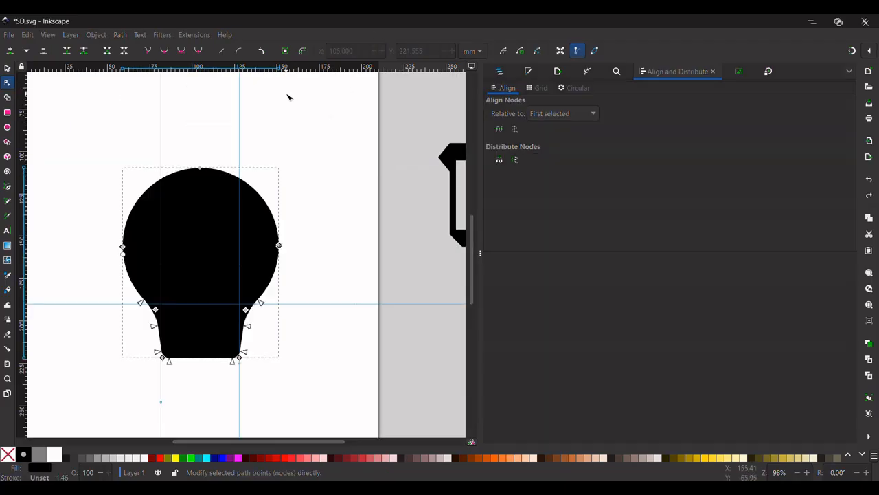
pyautogui.click(270, 150)
pyautogui.click(249, 204)
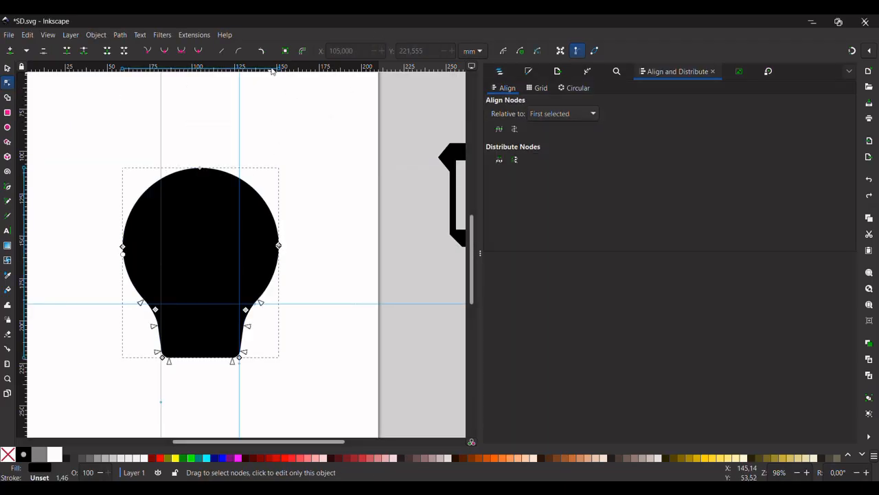
pyautogui.click(286, 52)
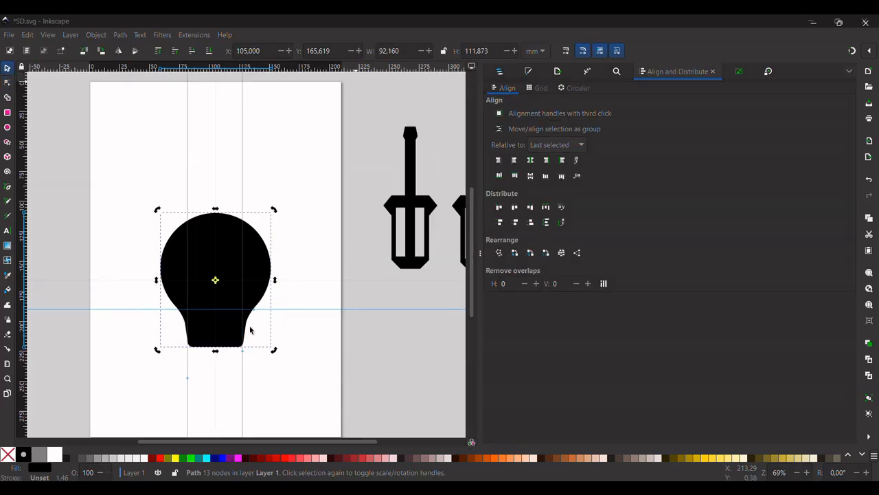
pyautogui.click(224, 318)
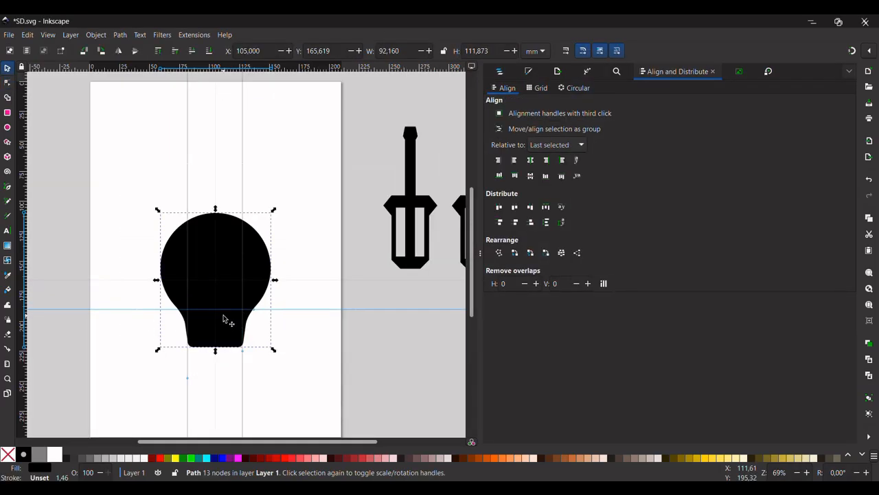
pyautogui.moveTo(223, 318); pyautogui.dragTo(139, 185)
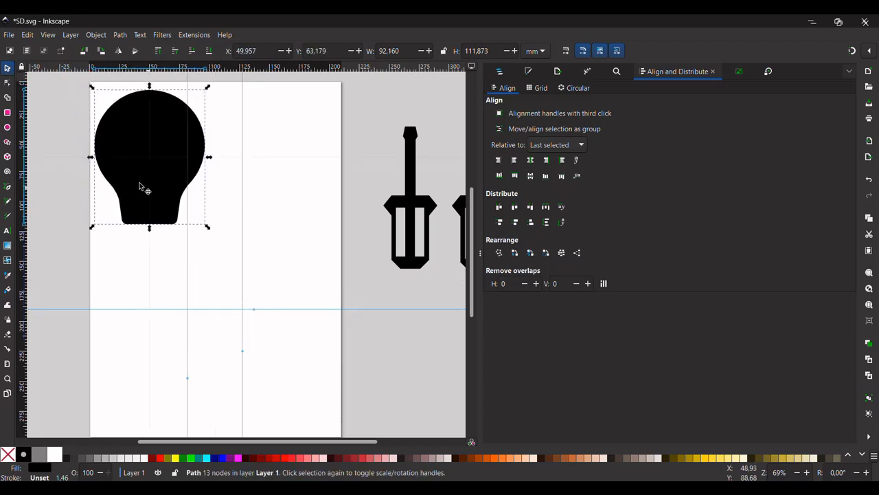
# Draw a square about 74 mm wide on the lower part of the page and set its opacity to 50%.
pyautogui.click(7, 112)
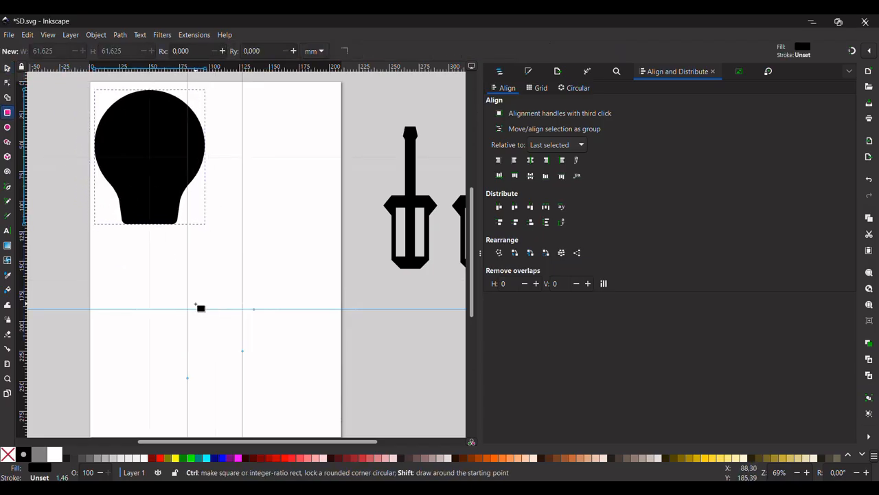
pyautogui.moveTo(196, 304); pyautogui.dragTo(244, 350)
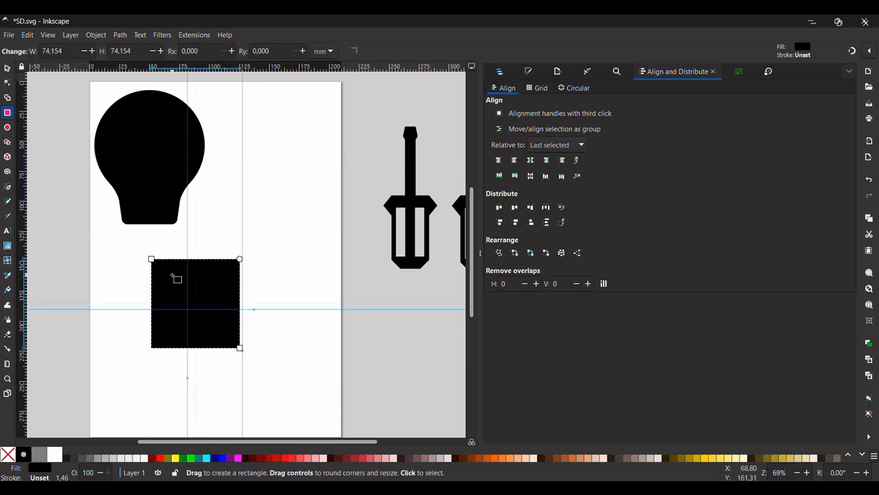
pyautogui.click(8, 68)
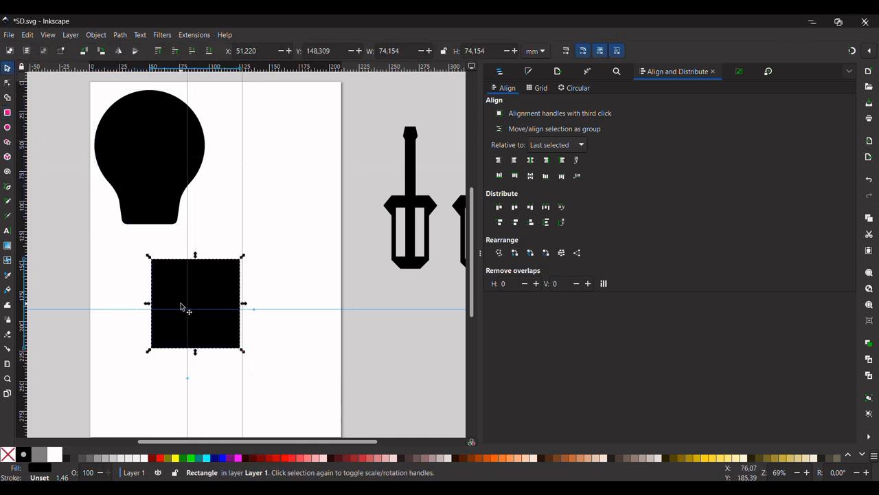
pyautogui.moveTo(181, 305); pyautogui.dragTo(280, 358)
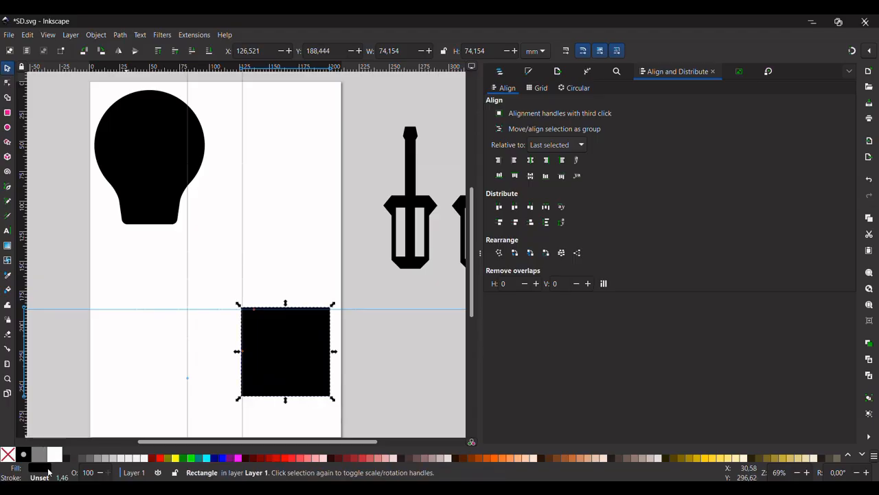
pyautogui.click(89, 471)
pyautogui.write('50')
pyautogui.press('Return')
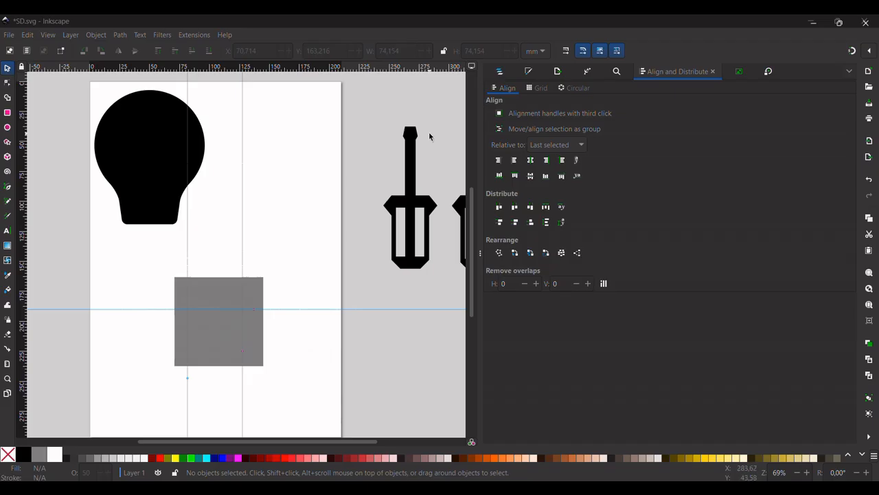
# Lock the width-height ratio and set the square's width to 75 mm.
pyautogui.click(429, 134)
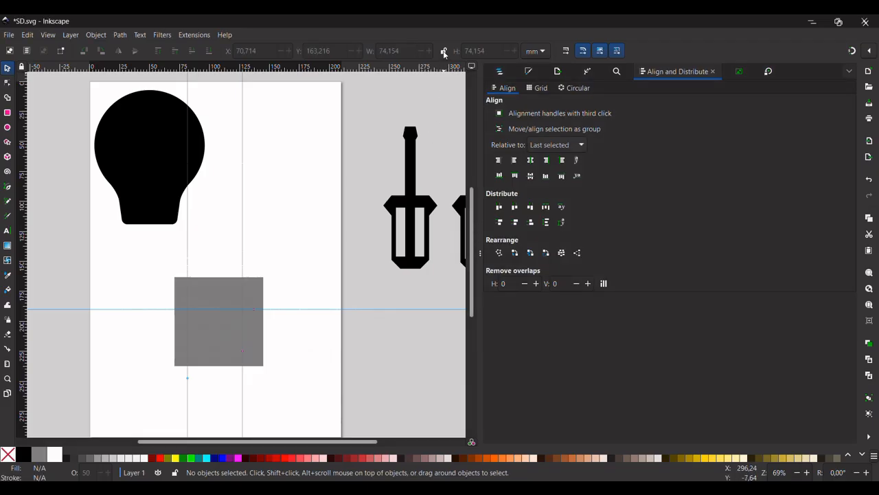
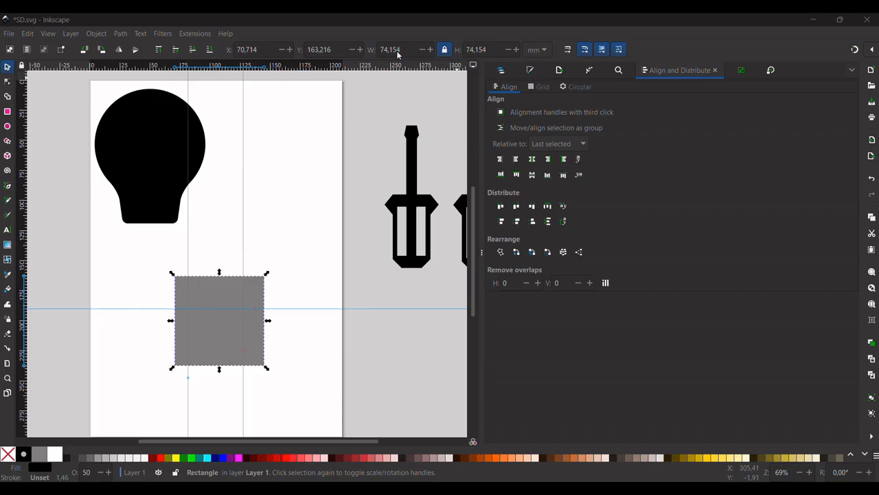
pyautogui.click(232, 191)
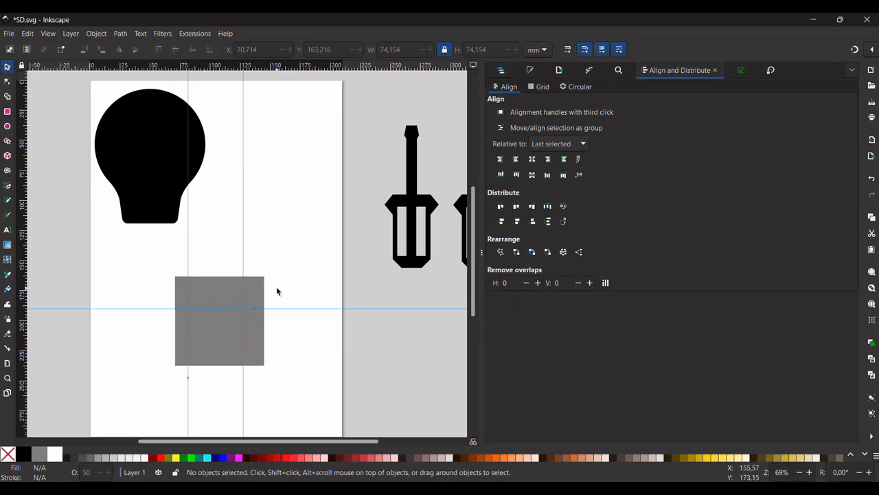
pyautogui.click(246, 300)
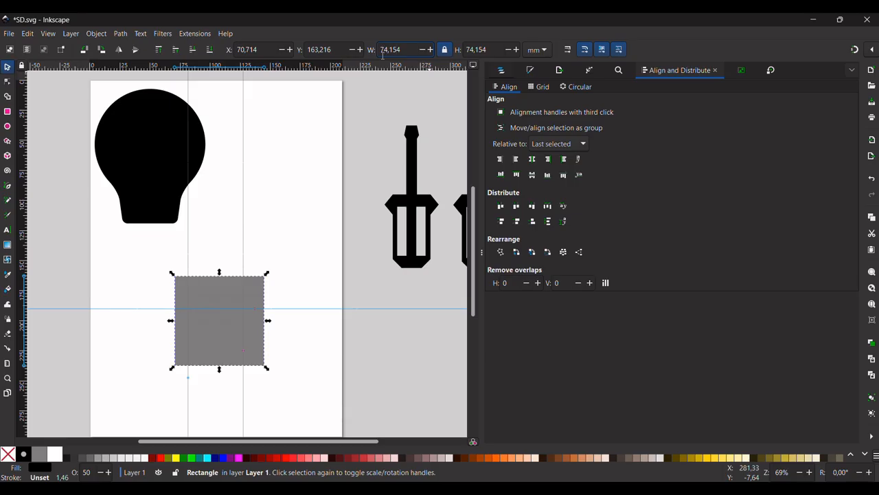
pyautogui.press('BackSpace')
pyautogui.press('BackSpace')
pyautogui.press('BackSpace')
pyautogui.press('BackSpace')
pyautogui.press('BackSpace')
pyautogui.press('BackSpace')
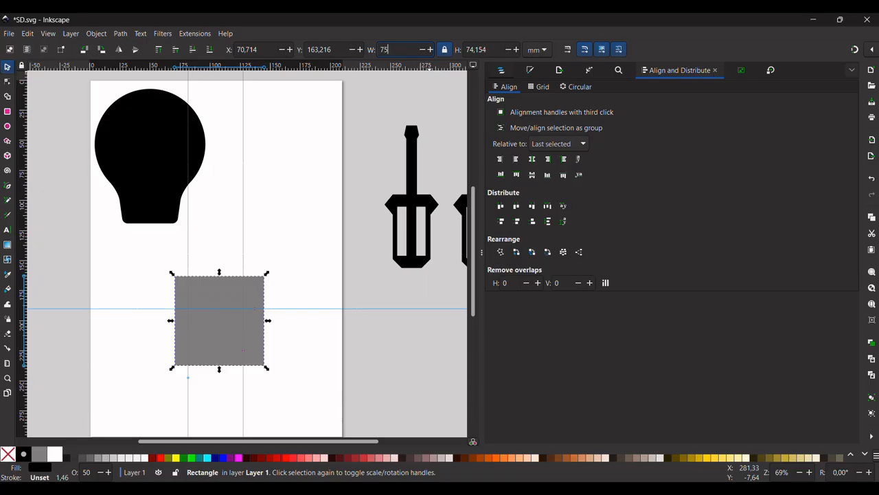
pyautogui.write('75')
pyautogui.press('Return')
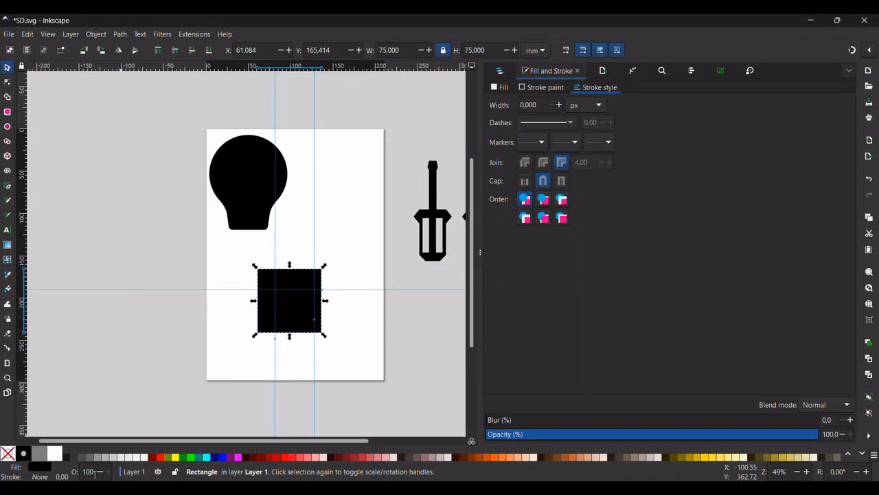
# Set the 75 mm square's opacity to 50%.
pyautogui.doubleClick(94, 471)
pyautogui.write('50')
pyautogui.press('Return')
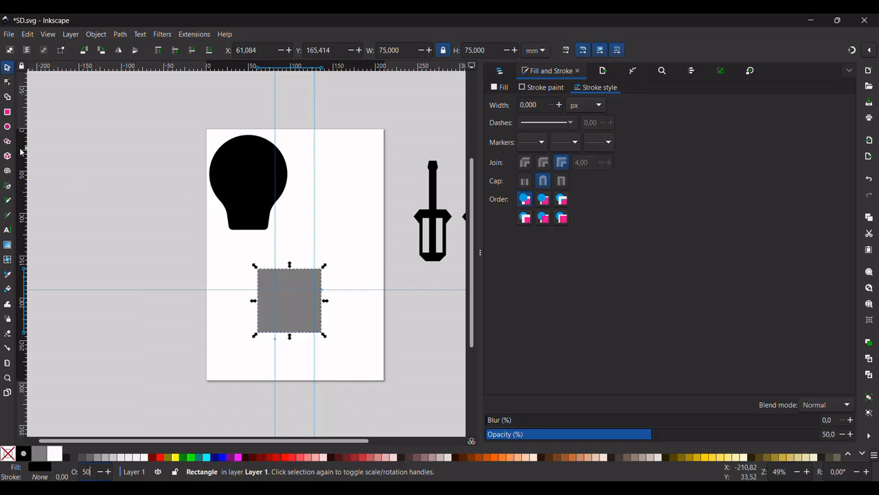
# Draw a circle about 59 mm in diameter beside the bulb, above the square.
pyautogui.click(8, 127)
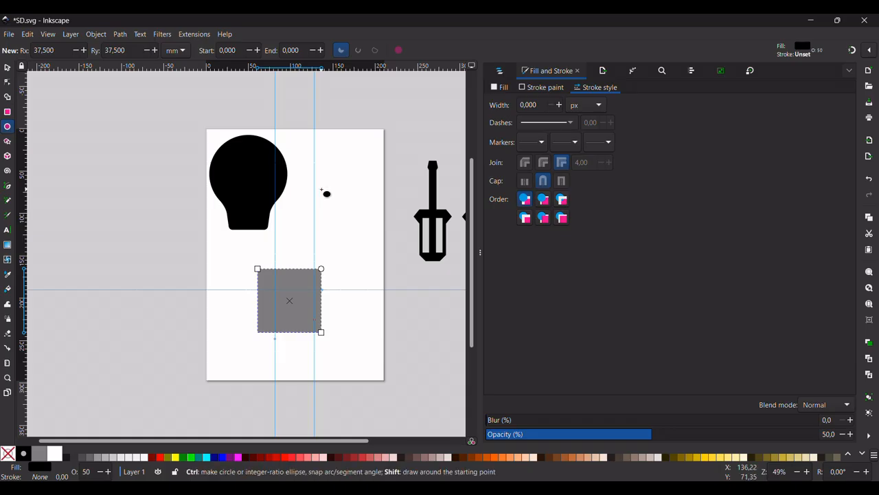
pyautogui.moveTo(321, 189); pyautogui.dragTo(347, 216)
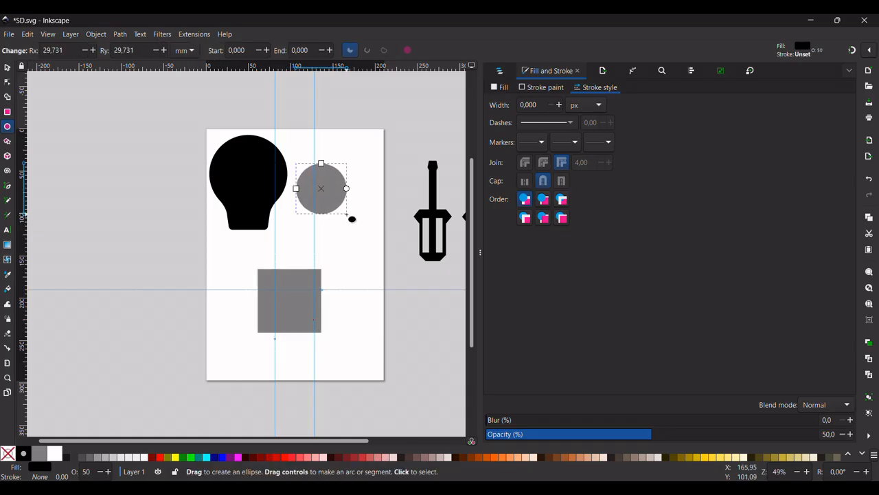
pyautogui.click(7, 67)
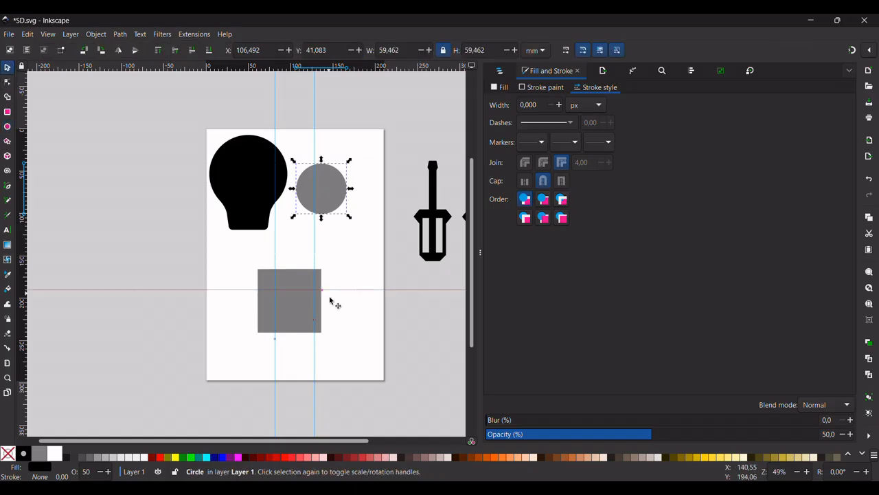
# Center the circle horizontally and vertically on the square.
pyautogui.keyDown('shift'); pyautogui.click(307, 323); pyautogui.keyUp('shift')
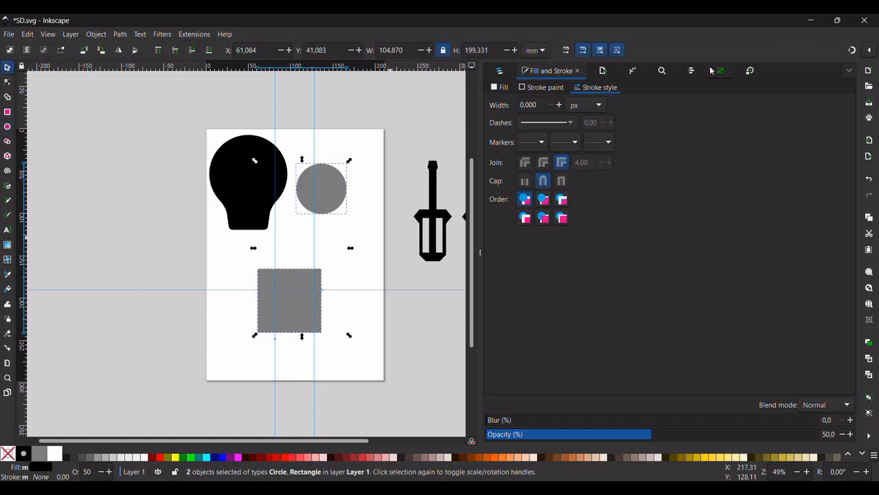
pyautogui.hotkey('ctrl', 'shift', 'a')
pyautogui.click(530, 159)
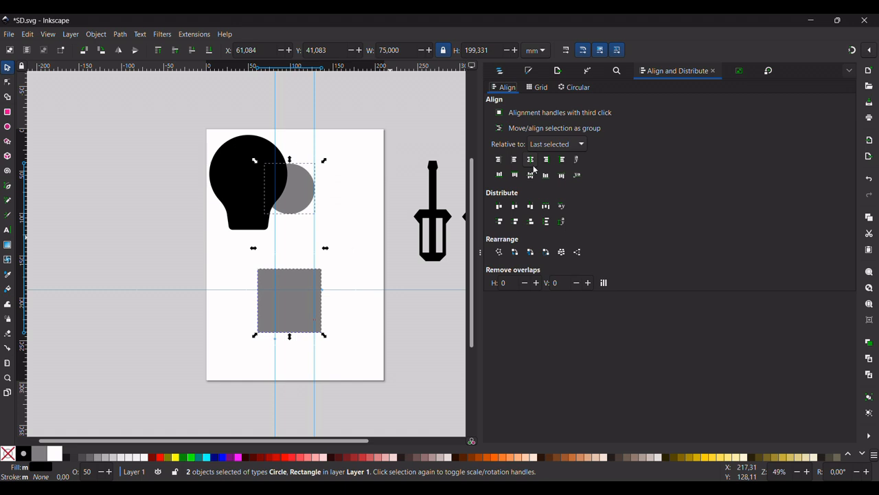
pyautogui.click(529, 175)
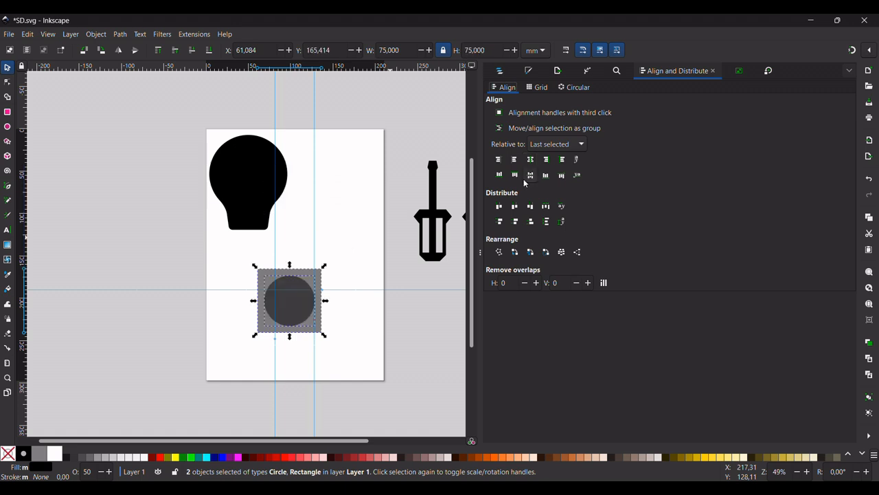
pyautogui.click(325, 306)
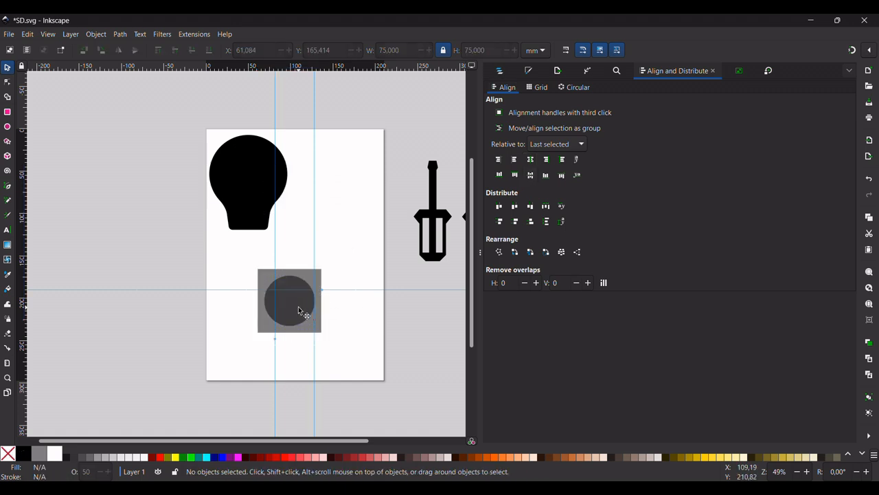
# Set the circle's width to 75 mm with the width-height ratio locked.
pyautogui.click(299, 311)
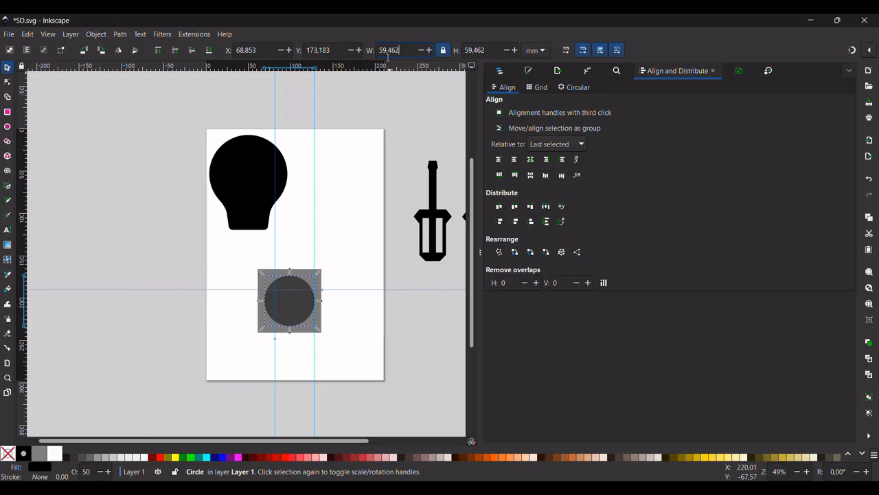
pyautogui.press('BackSpace')
pyautogui.press('BackSpace')
pyautogui.press('BackSpace')
pyautogui.press('BackSpace')
pyautogui.press('BackSpace')
pyautogui.press('BackSpace')
pyautogui.write('75')
pyautogui.press('Return')
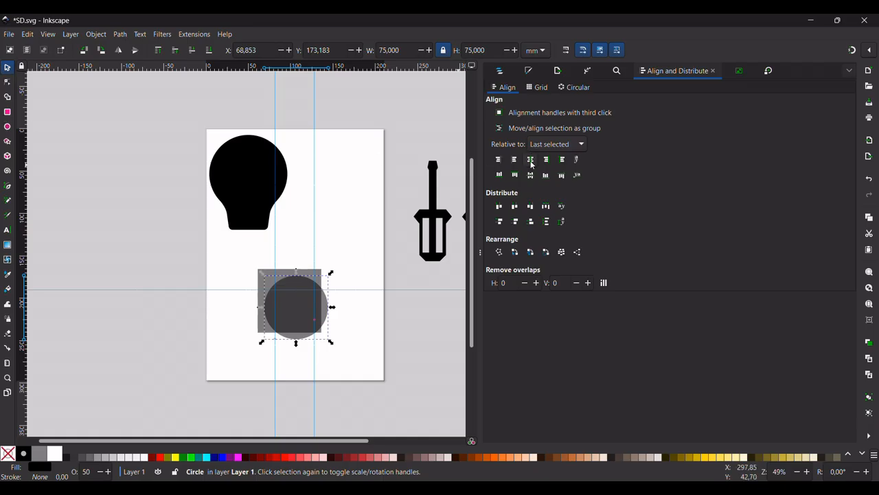
# Align the resized 75 mm circle to the square's center on both axes, using the square as the reference.
pyautogui.press('Escape')
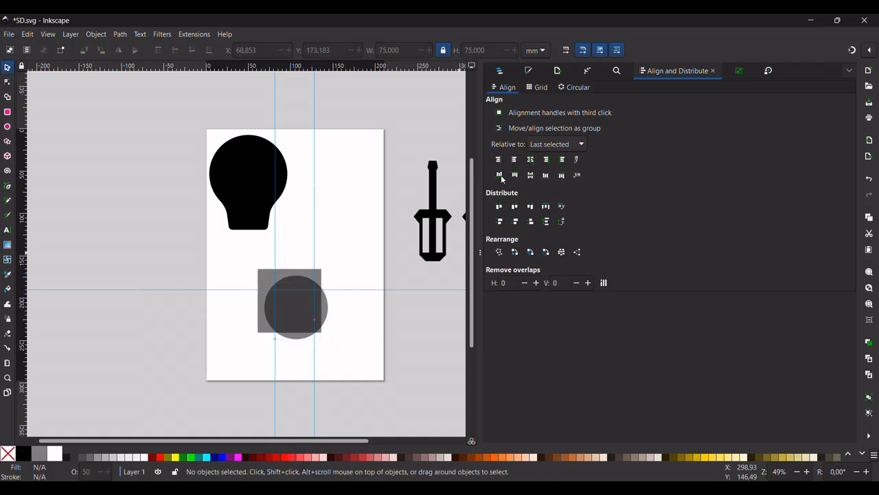
pyautogui.click(312, 312)
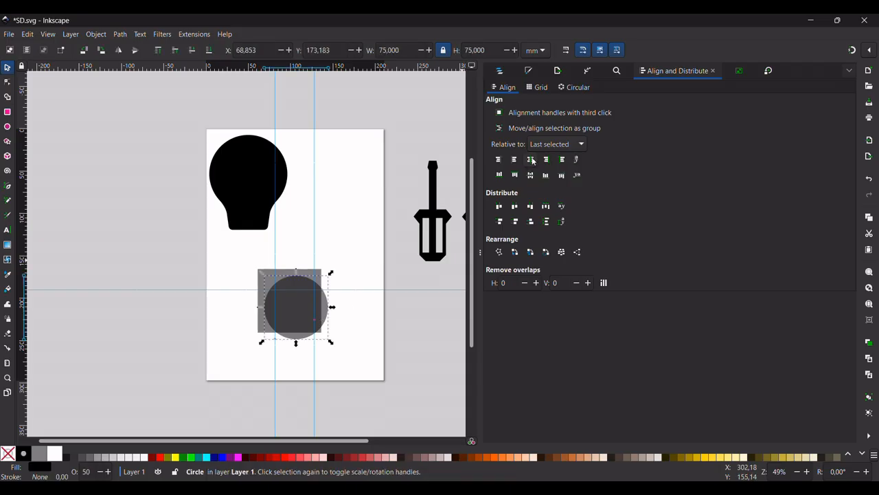
pyautogui.scroll(4, 320, 294)
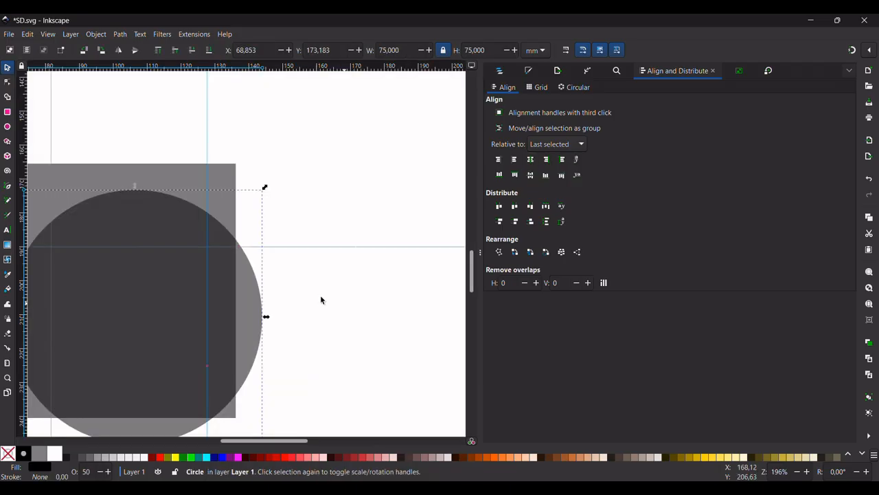
pyautogui.keyDown('shift'); pyautogui.click(213, 179); pyautogui.keyUp('shift')
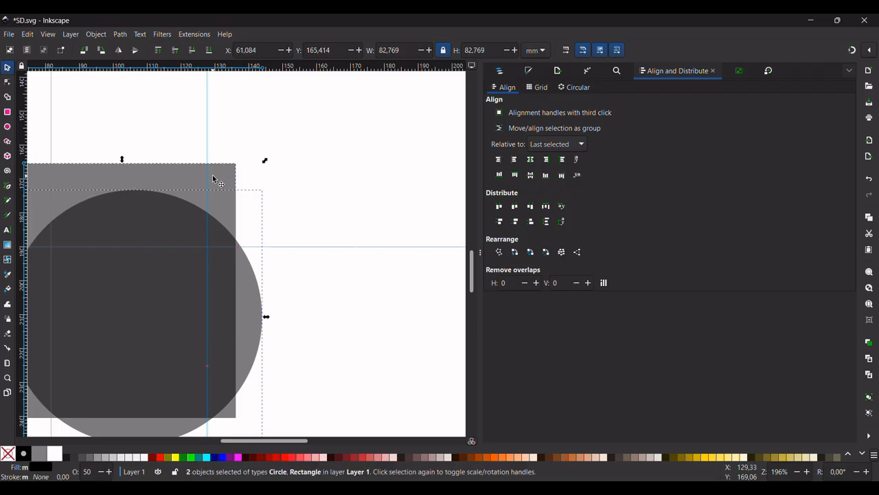
pyautogui.click(534, 172)
pyautogui.click(533, 174)
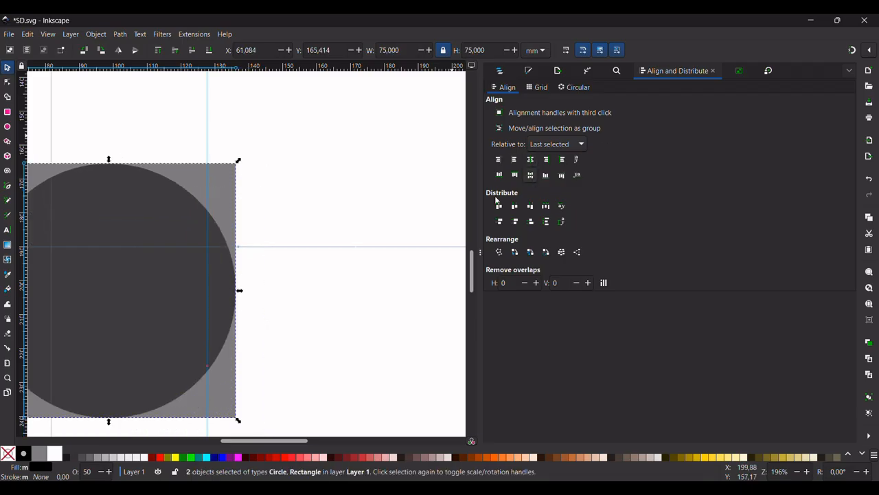
pyautogui.click(338, 258)
# Select the 75 mm square and the circle and convert both objects to paths.
pyautogui.scroll(-2, 337, 258)
pyautogui.hscroll(-2, 338, 261)
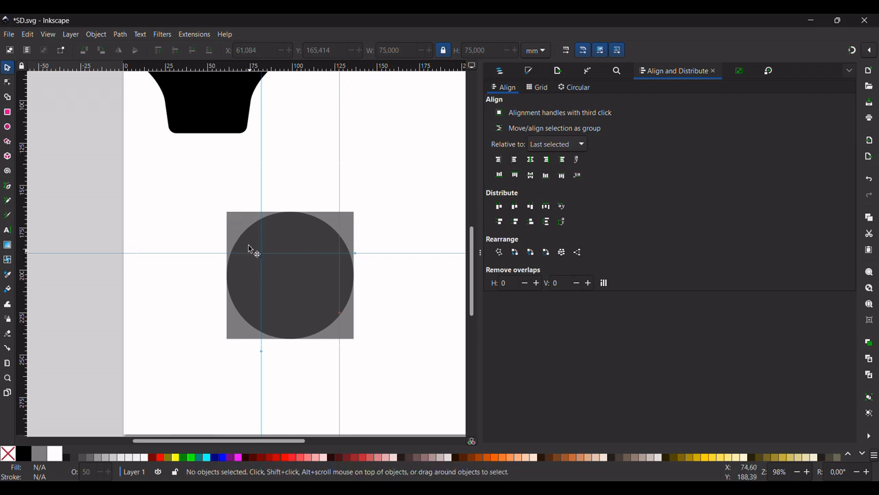
pyautogui.click(247, 218)
pyautogui.keyDown('shift'); pyautogui.click(277, 264); pyautogui.keyUp('shift')
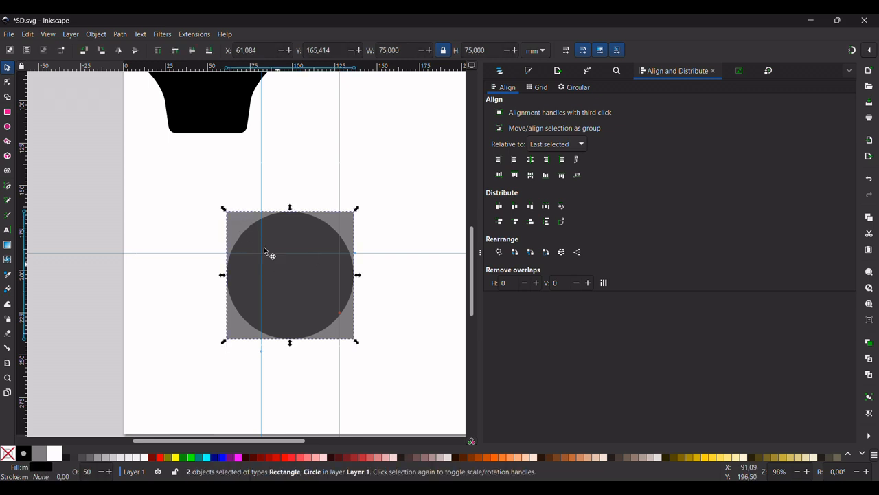
pyautogui.click(124, 34)
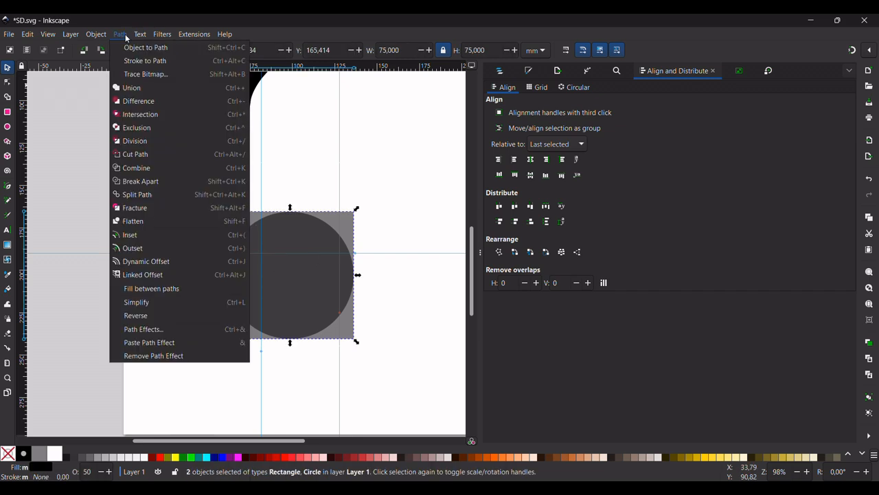
pyautogui.click(138, 50)
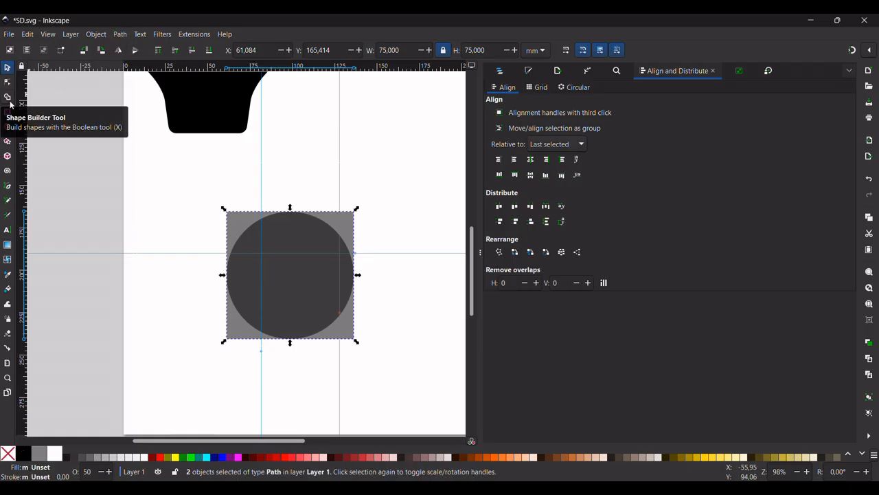
# Unite the circle with the square's lower-right corner using the Shape Builder, and shift the resulting teardrop about 8 mm to the right.
pyautogui.click(8, 99)
pyautogui.click(288, 292)
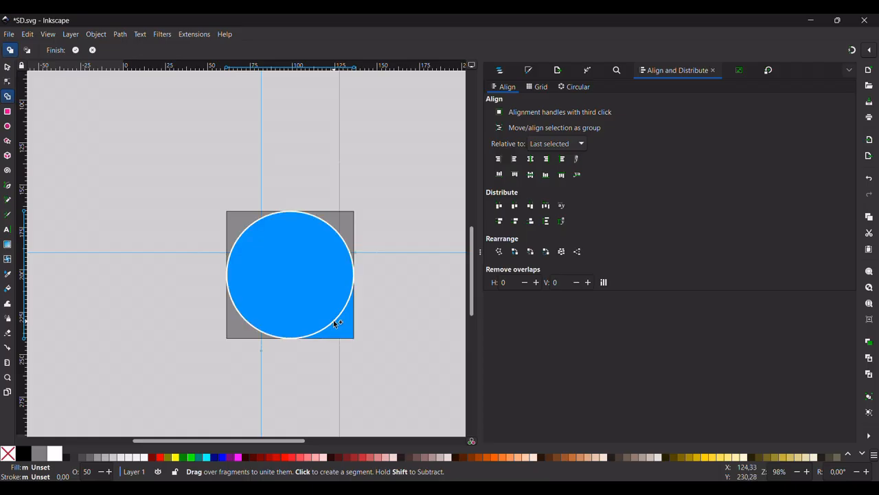
pyautogui.hotkey('ctrl', 'z')
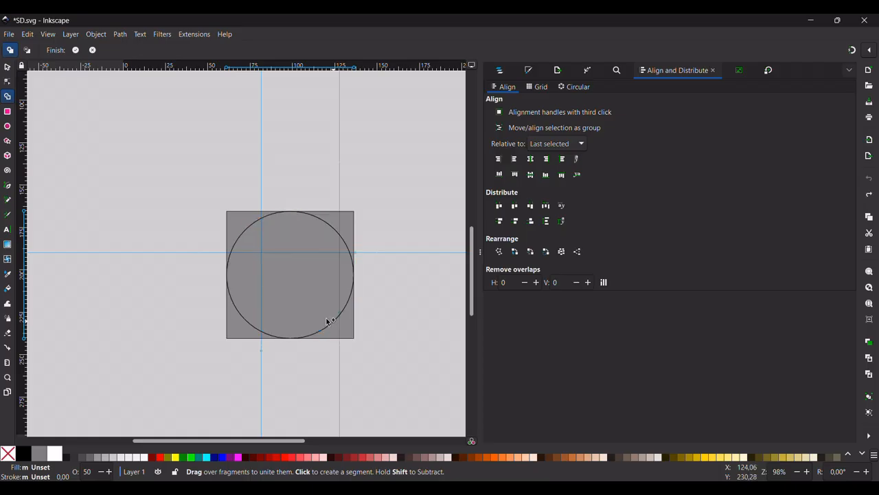
pyautogui.moveTo(313, 307); pyautogui.dragTo(342, 333)
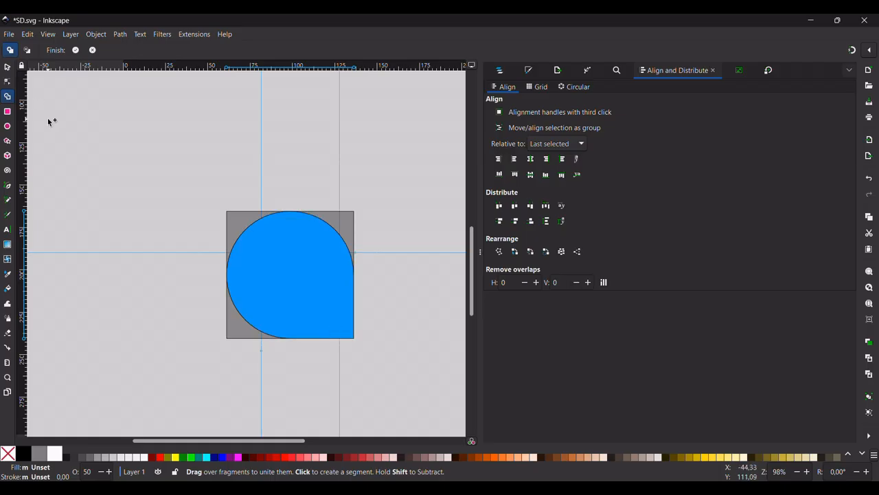
pyautogui.click(8, 67)
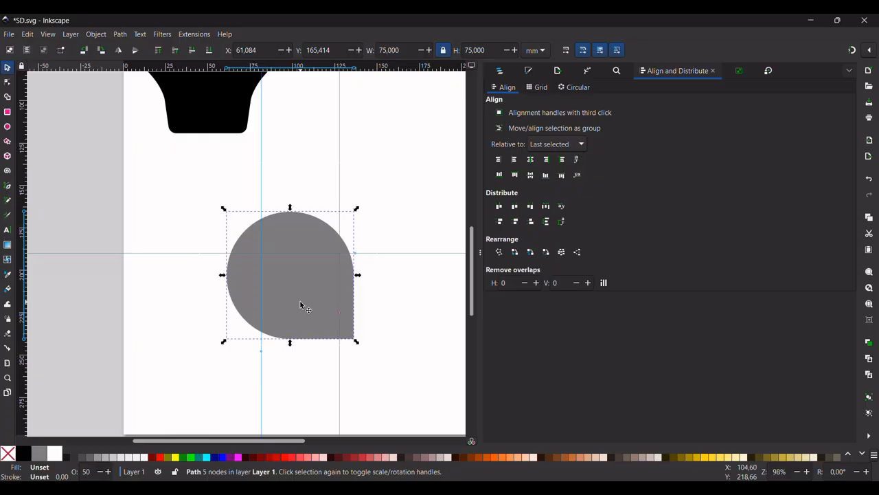
pyautogui.moveTo(300, 302); pyautogui.dragTo(310, 302)
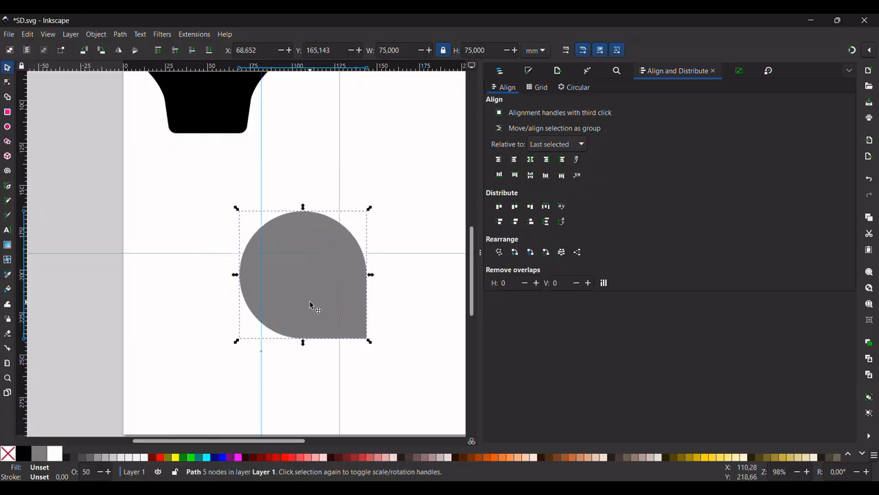
# Set the teardrop's opacity to 100 and give it a black stroke with no fill.
pyautogui.scroll(-2, 309, 304)
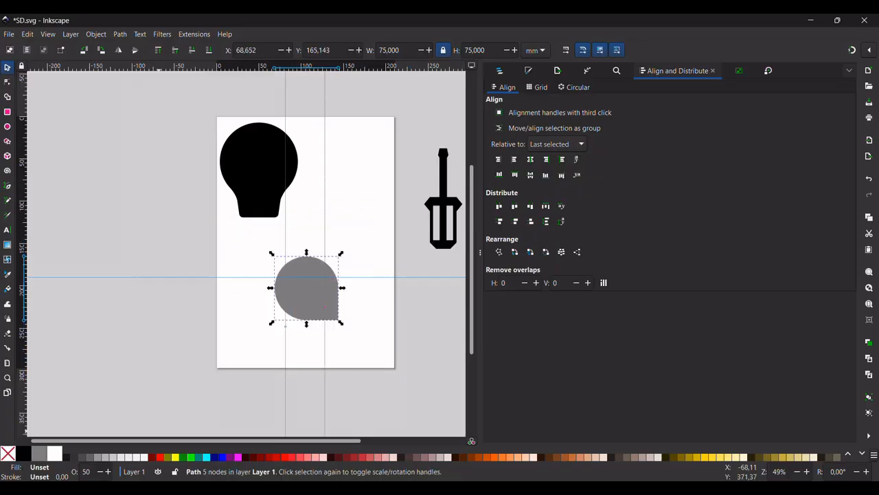
pyautogui.moveTo(92, 470); pyautogui.dragTo(65, 472)
pyautogui.press('BackSpace')
pyautogui.write('100')
pyautogui.press('Return')
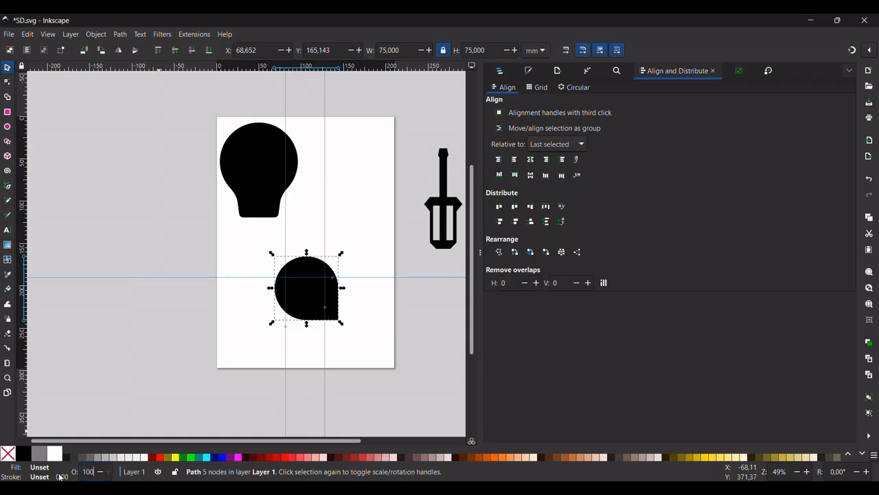
pyautogui.keyDown('shift'); pyautogui.click(25, 459); pyautogui.keyUp('shift')
pyautogui.click(8, 454)
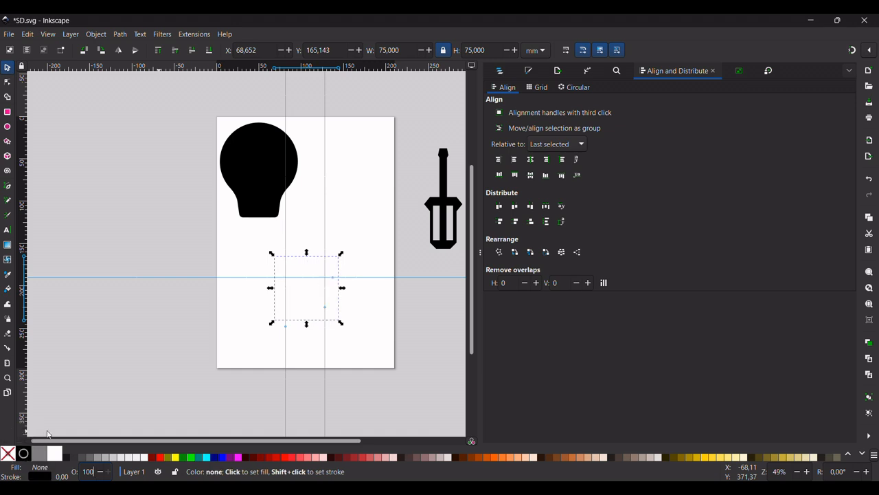
# Open the teardrop's stroke width for editing.
pyautogui.click(533, 70)
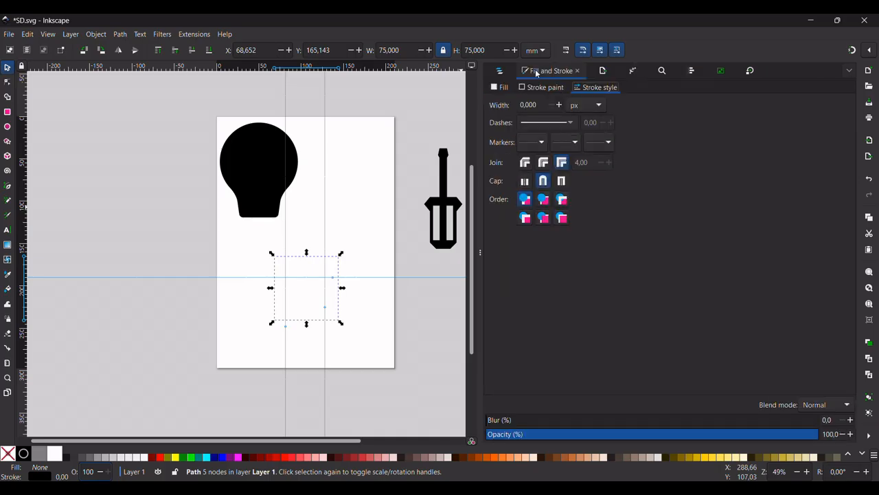
pyautogui.moveTo(542, 106); pyautogui.dragTo(515, 100)
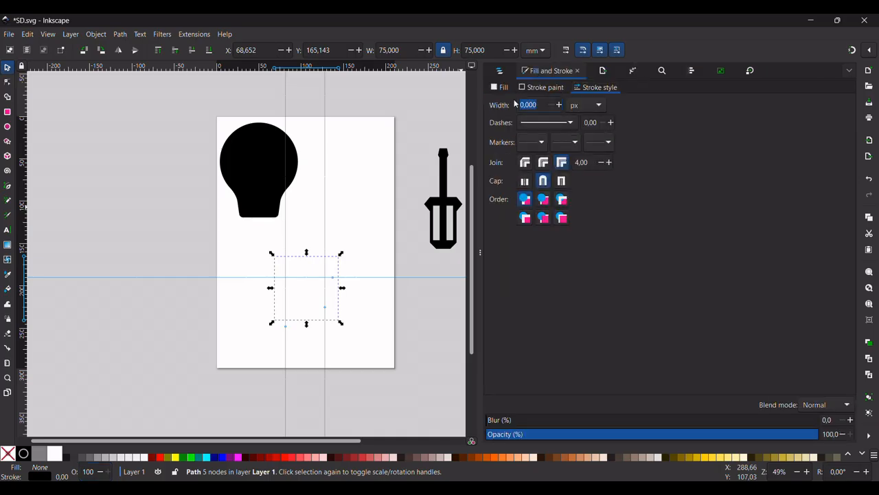
# Try stroke widths of 1, 10 and 40 px on the teardrop outline.
pyautogui.write('1')
pyautogui.press('Return')
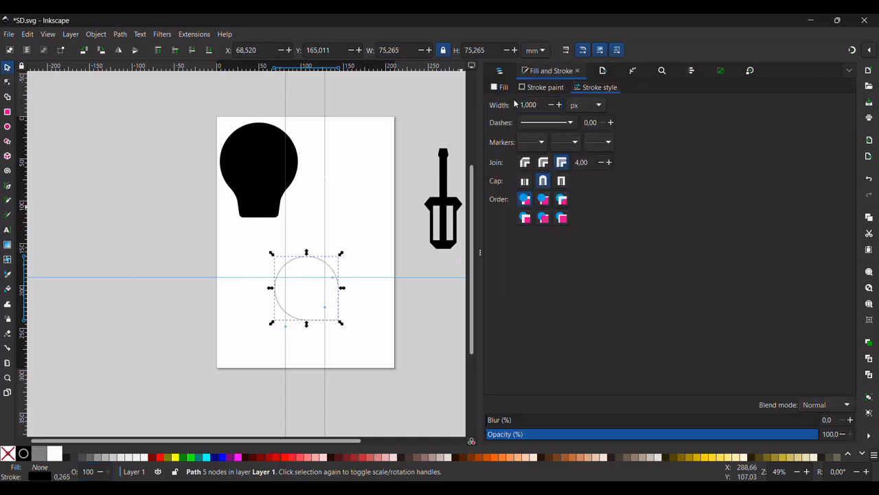
pyautogui.moveTo(542, 107); pyautogui.dragTo(498, 107)
pyautogui.press('BackSpace')
pyautogui.press('Return')
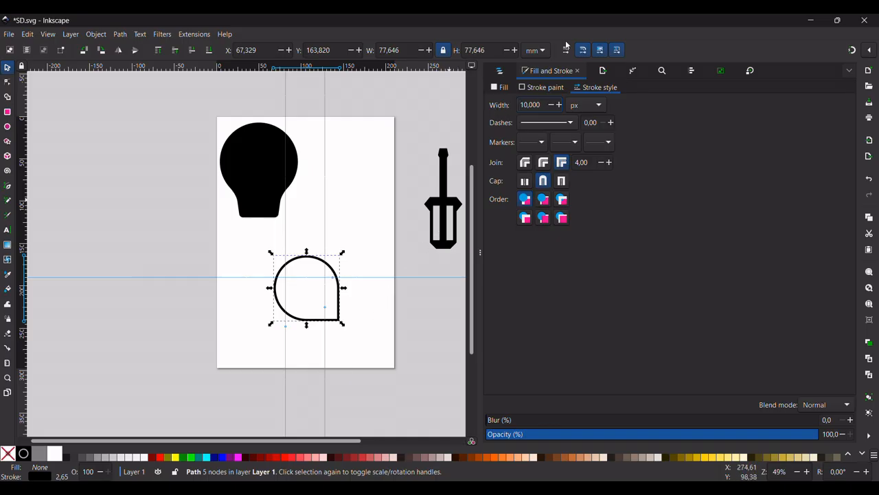
pyautogui.moveTo(542, 107); pyautogui.dragTo(479, 96)
pyautogui.press('BackSpace')
pyautogui.write('40')
pyautogui.press('Return')
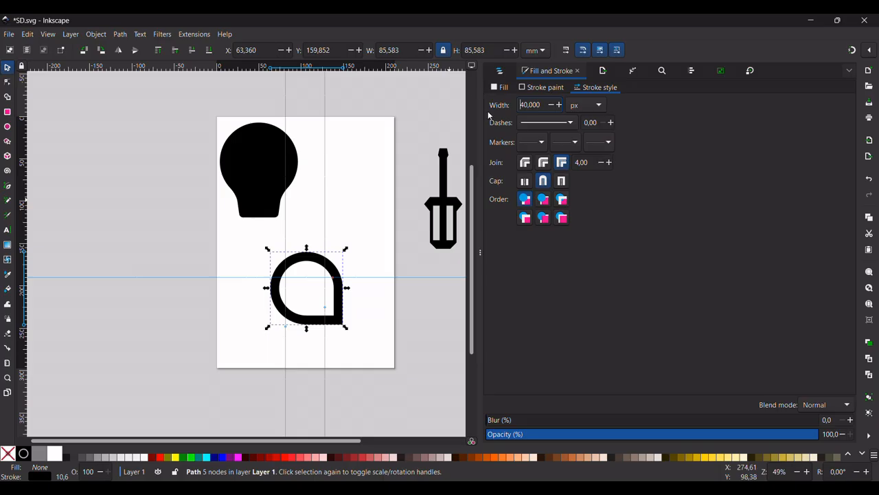
# Reduce the teardrop outline's stroke width to 25 px and deselect the shape.
pyautogui.click(552, 107)
pyautogui.click(553, 107)
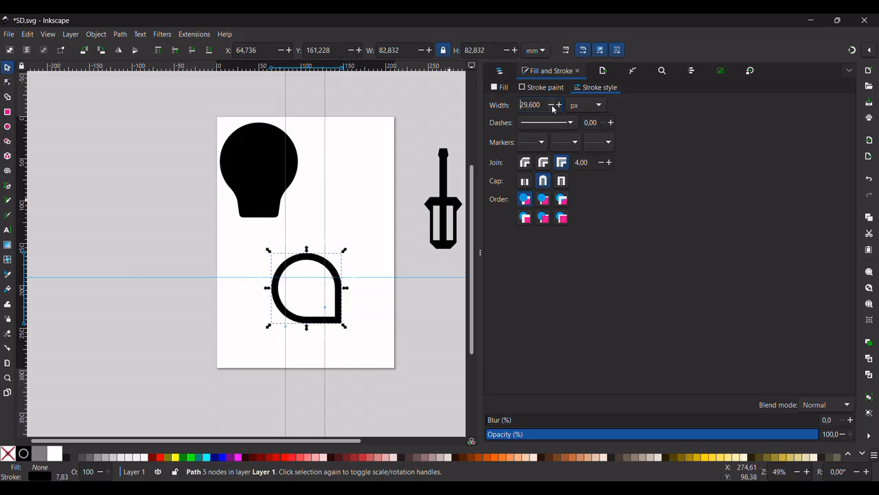
pyautogui.click(552, 106)
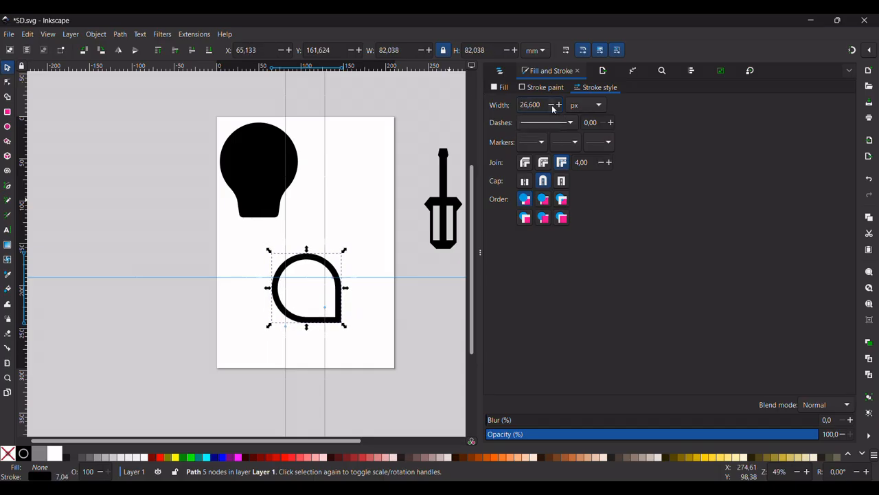
pyautogui.click(552, 106)
pyautogui.click(553, 106)
pyautogui.click(552, 106)
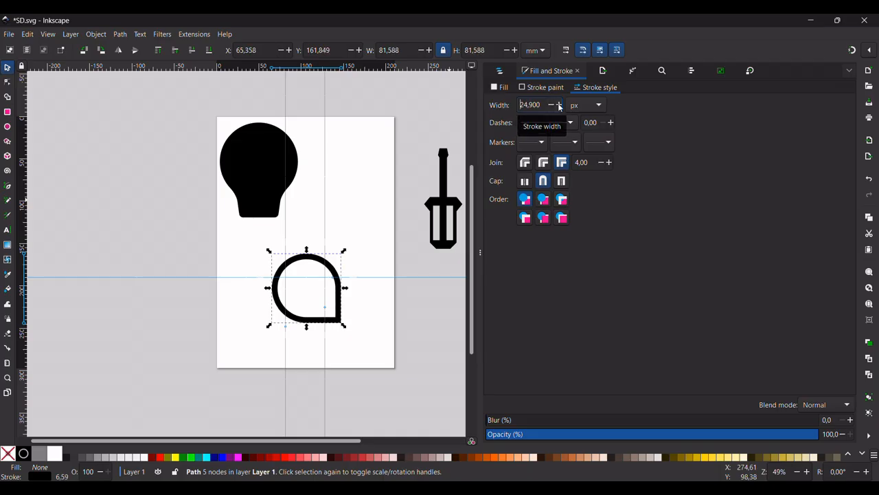
pyautogui.click(310, 352)
pyautogui.keyDown('ctrl'); pyautogui.scroll(1, 314, 304); pyautogui.keyUp('ctrl')
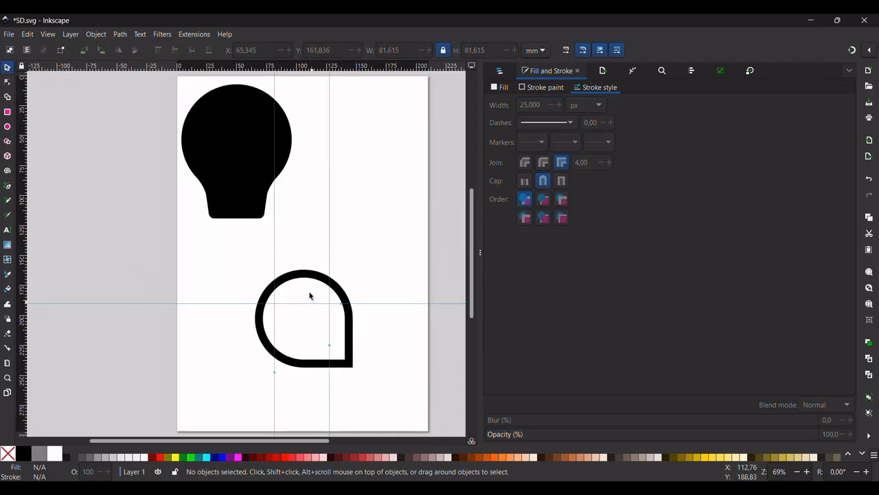
# Remove the teardrop's fill and set its stroke color to white.
pyautogui.click(295, 361)
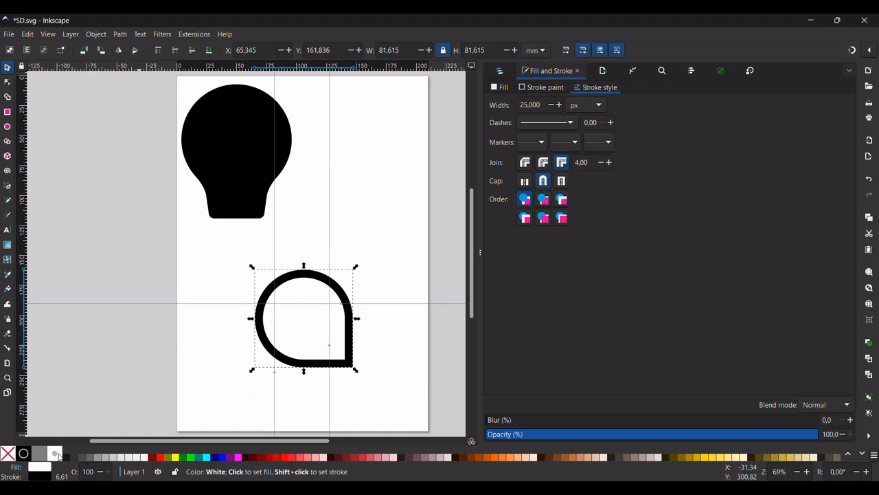
pyautogui.click(12, 459)
pyautogui.keyDown('shift'); pyautogui.click(54, 456); pyautogui.keyUp('shift')
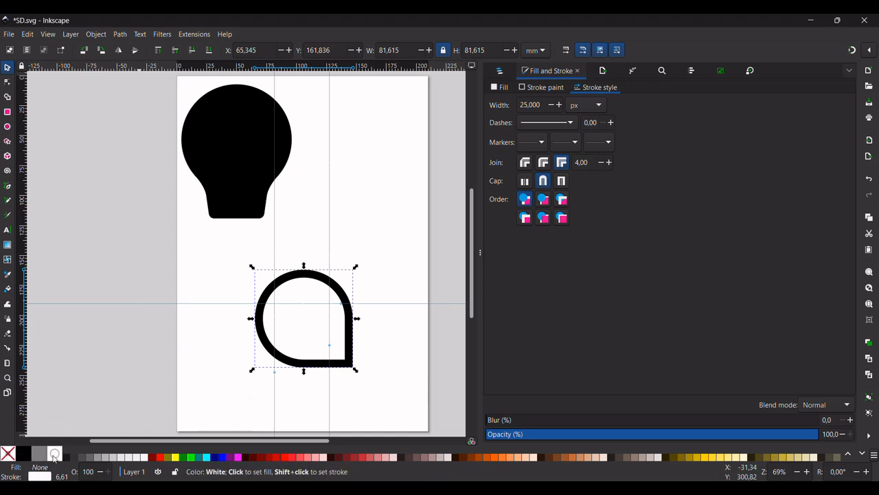
pyautogui.moveTo(314, 310); pyautogui.dragTo(281, 321)
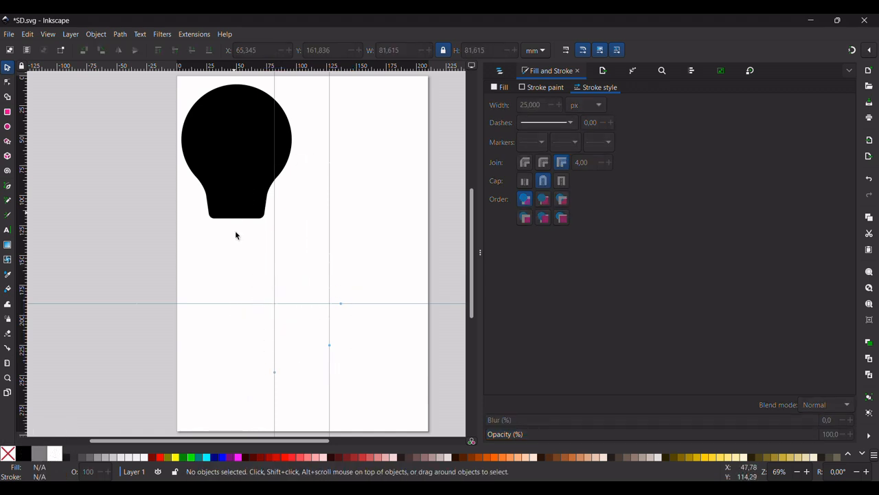
# Select path11 in the object list, give it a red stroke and remove its fill.
pyautogui.click(500, 71)
pyautogui.click(516, 118)
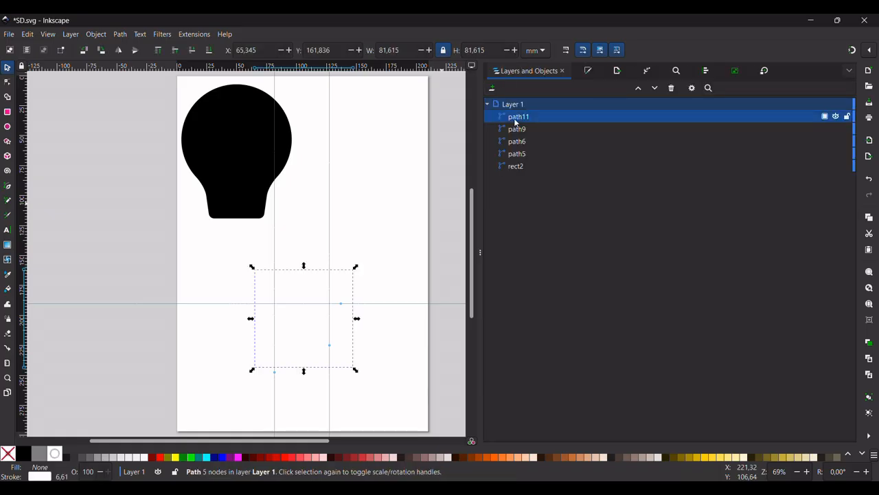
pyautogui.click(162, 458)
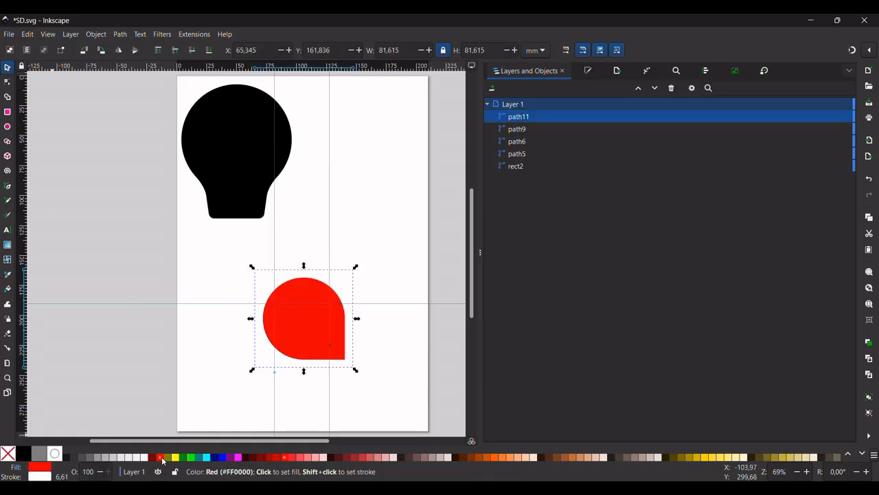
pyautogui.keyDown('shift'); pyautogui.click(161, 457); pyautogui.keyUp('shift')
pyautogui.click(8, 453)
# Move the black bulb over the red teardrop and scale the teardrop down to about 37.3 mm.
pyautogui.moveTo(249, 165)
pyautogui.mouseDown()
pyautogui.moveTo(299, 224)
pyautogui.moveTo(327, 288)
pyautogui.mouseUp()
pyautogui.click(351, 347)
pyautogui.moveTo(351, 347); pyautogui.dragTo(315, 272)
pyautogui.scroll(3, 296, 293)
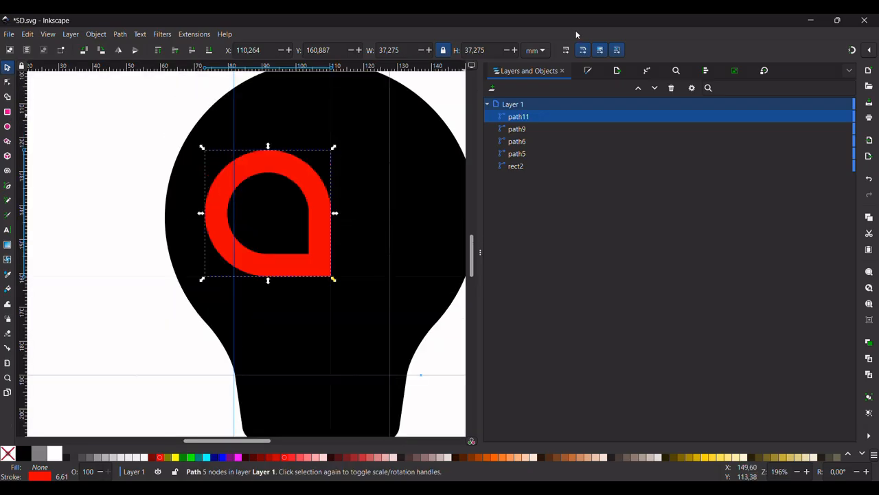
# Enable scaling of stroke width with objects and set the teardrop's stroke width to 15 px.
pyautogui.click(565, 52)
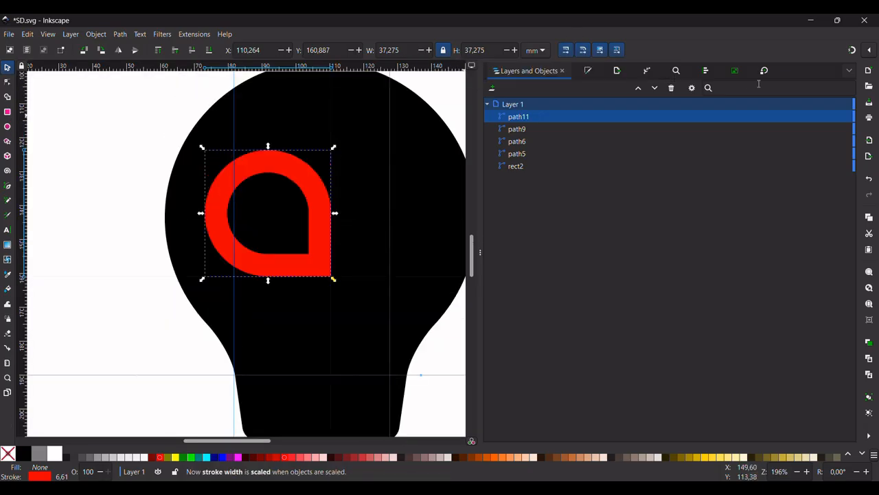
pyautogui.click(592, 71)
pyautogui.tripleClick(542, 105)
pyautogui.press('BackSpace')
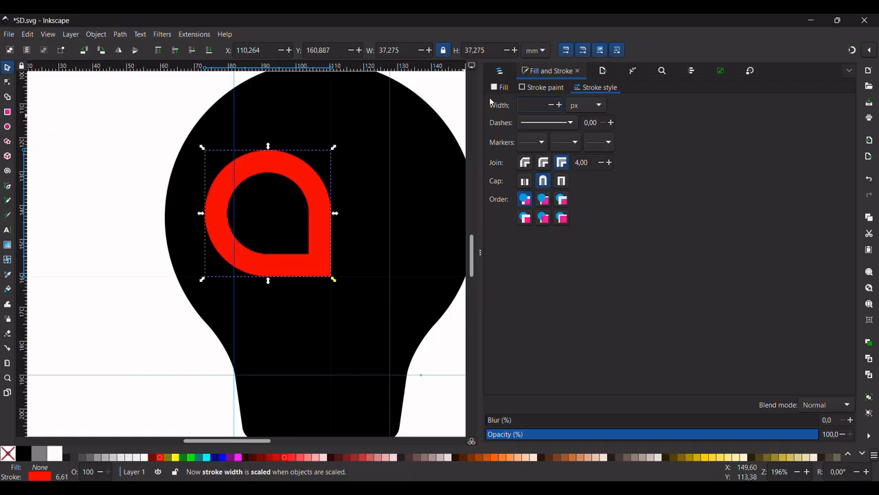
pyautogui.write('25')
pyautogui.press('BackSpace')
pyautogui.press('BackSpace')
pyautogui.write('15')
pyautogui.press('Return')
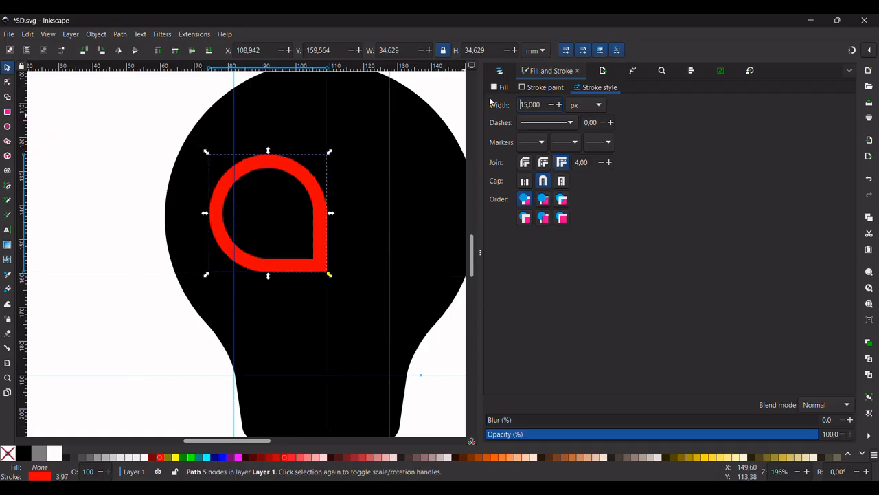
# Scale the teardrop to about 32.5 mm and move it down to the lower left of the bulb.
pyautogui.moveTo(323, 234)
pyautogui.mouseDown()
pyautogui.moveTo(322, 346)
pyautogui.moveTo(335, 338)
pyautogui.moveTo(334, 354)
pyautogui.mouseUp()
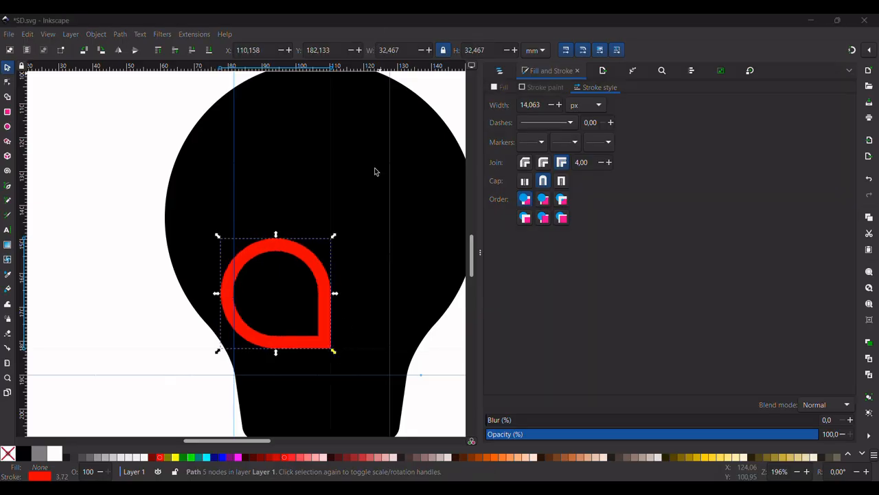
pyautogui.scroll(-2, 375, 171)
pyautogui.scroll(-2, 375, 172)
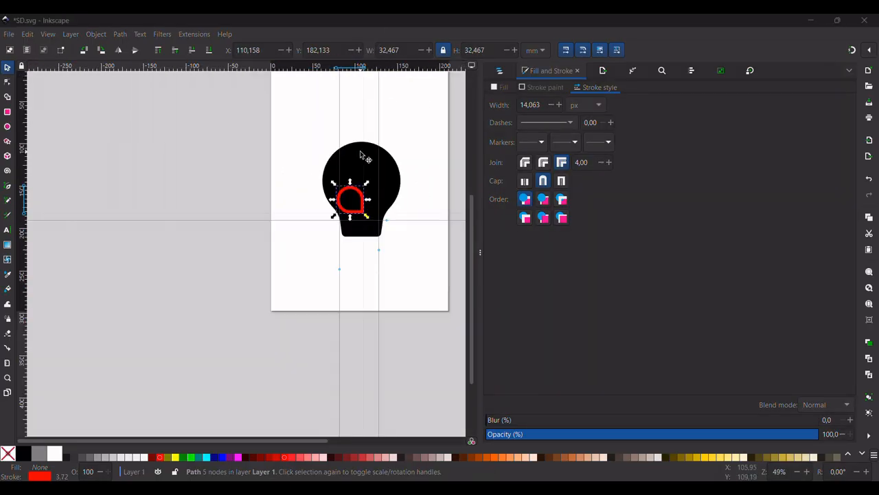
pyautogui.click(361, 155)
pyautogui.scroll(2, 360, 155)
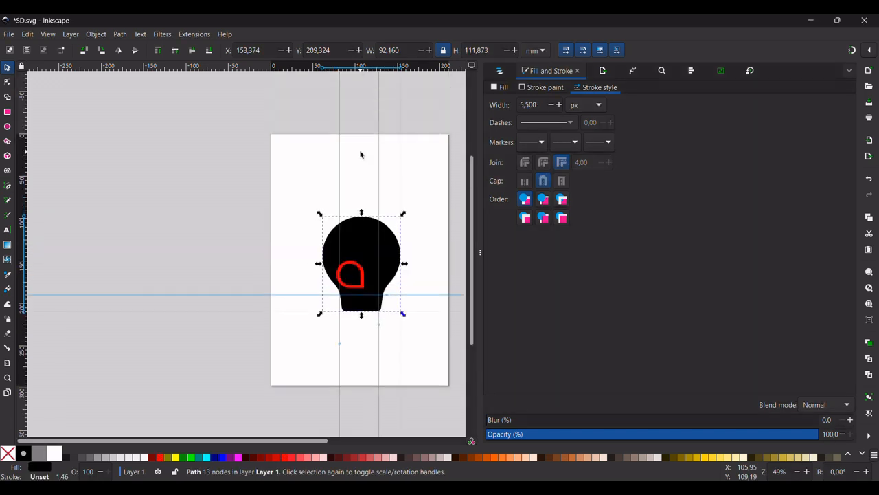
# Delete all guides through the document properties and close the dialog.
pyautogui.click(9, 34)
pyautogui.click(63, 248)
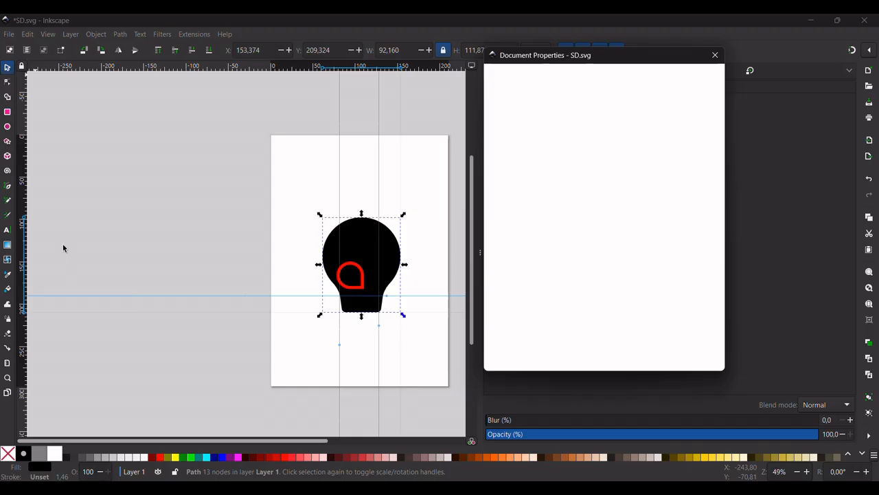
pyautogui.click(536, 91)
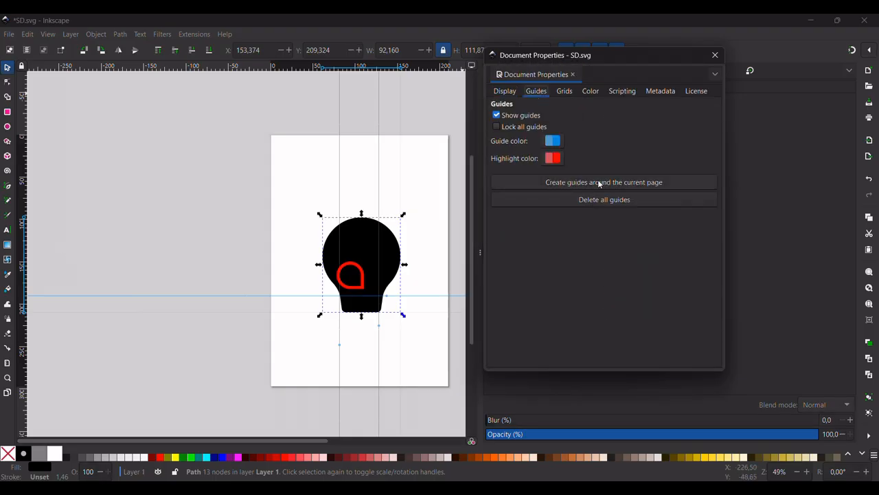
pyautogui.click(600, 199)
pyautogui.click(571, 91)
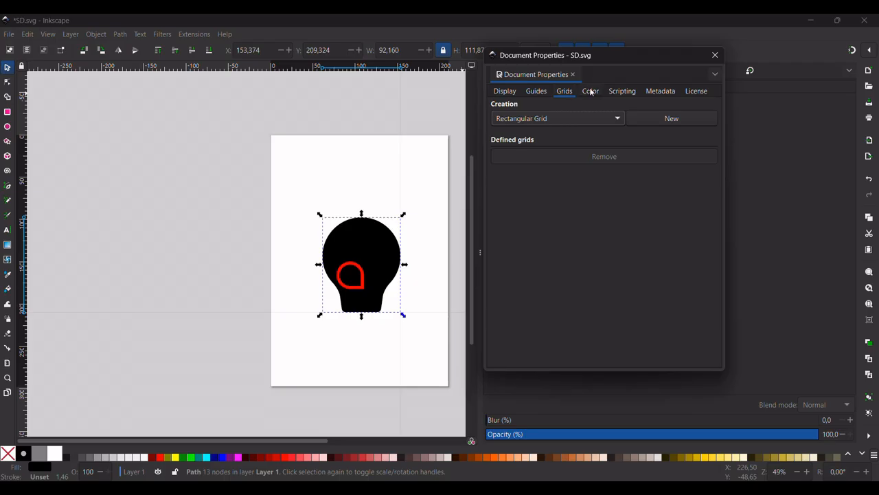
pyautogui.click(715, 55)
# Nudge the teardrop slightly left and scale it down around its center to about 28.6 mm.
pyautogui.scroll(1, 349, 304)
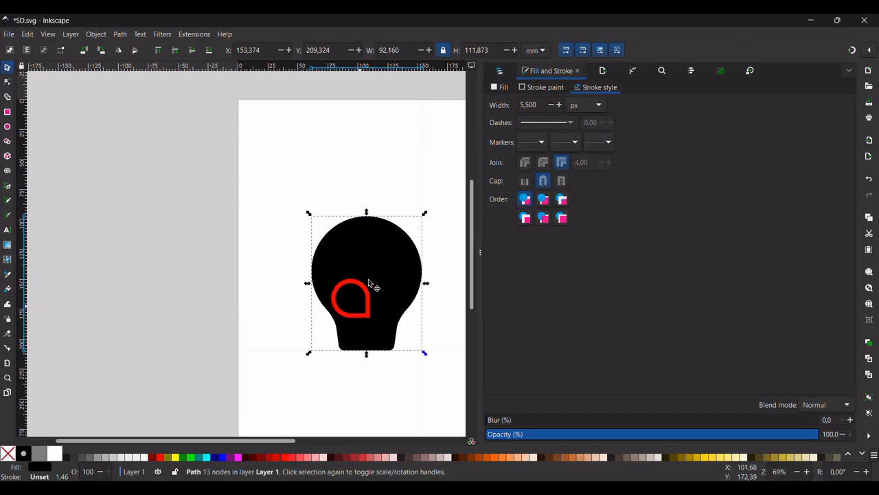
pyautogui.scroll(2, 432, 376)
pyautogui.click(304, 249)
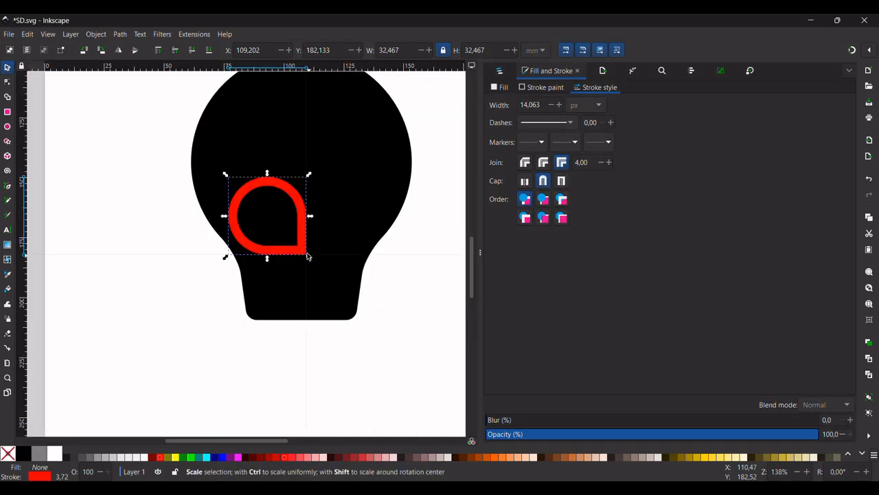
pyautogui.moveTo(307, 256); pyautogui.dragTo(304, 252)
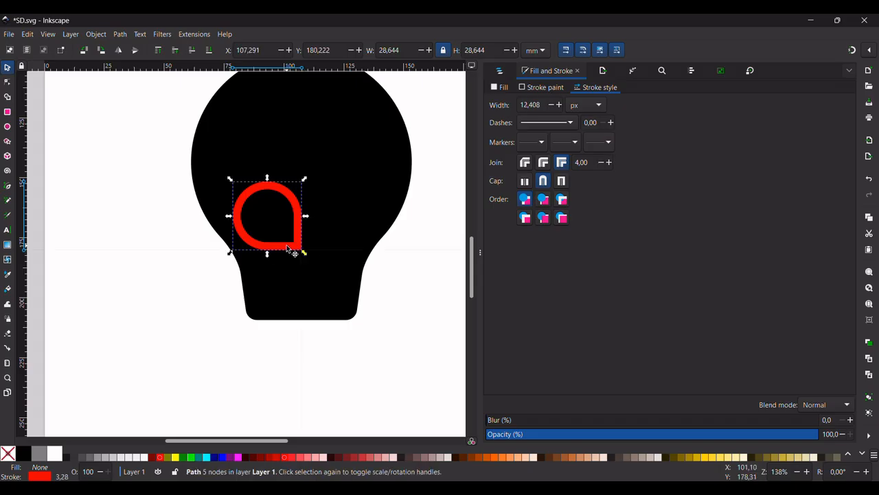
# Enable snapping and place a mirrored copy of the teardrop beside it on the bulb.
pyautogui.keyDown('shift'); pyautogui.click(355, 234); pyautogui.keyUp('shift')
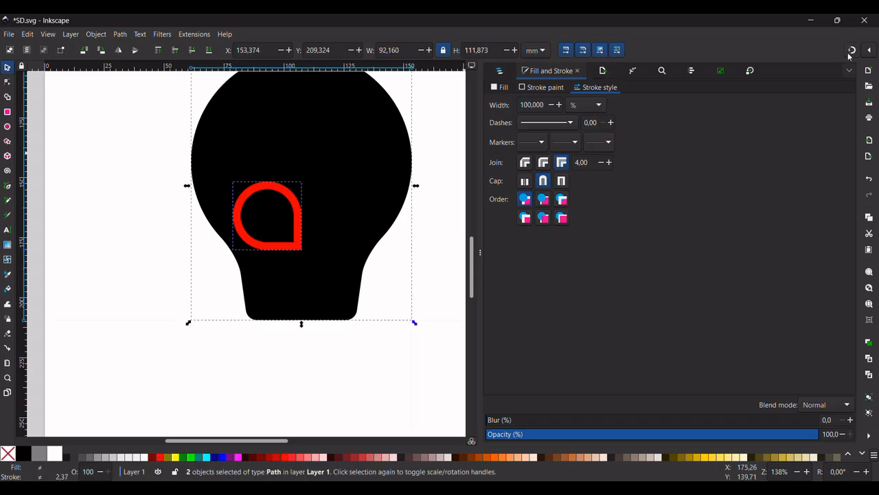
pyautogui.click(302, 376)
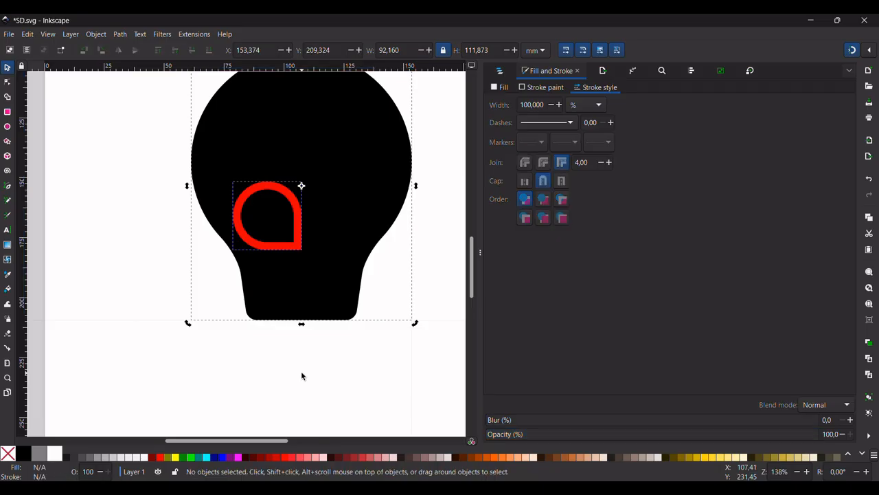
pyautogui.moveTo(298, 244); pyautogui.dragTo(300, 250)
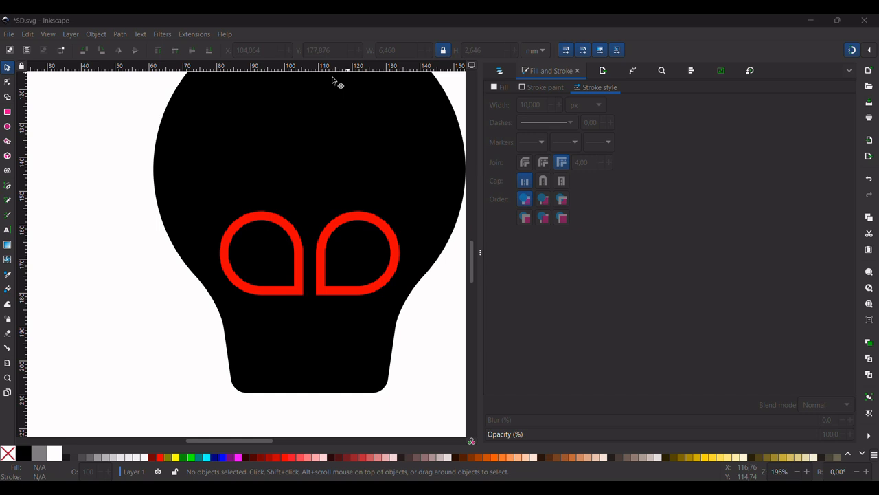
# Draw a horizontal pen line about 6.5 mm long joining the lower inner corners of the two teardrops.
pyautogui.click(8, 189)
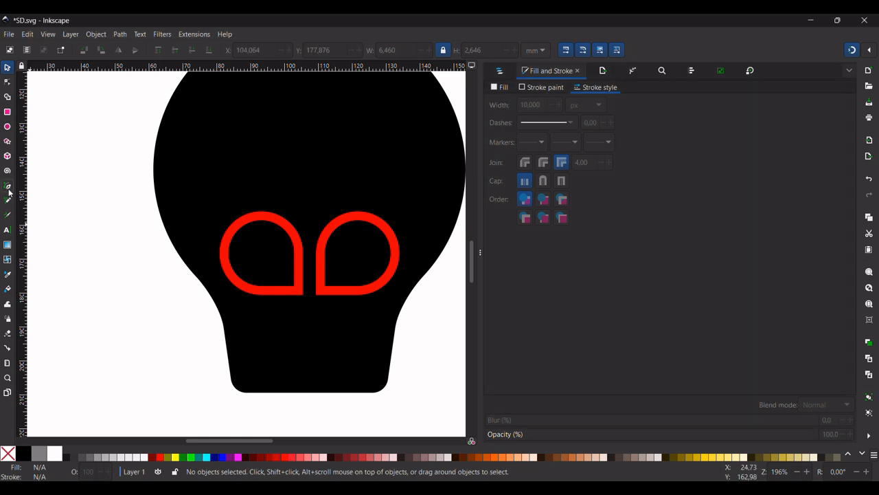
pyautogui.click(8, 188)
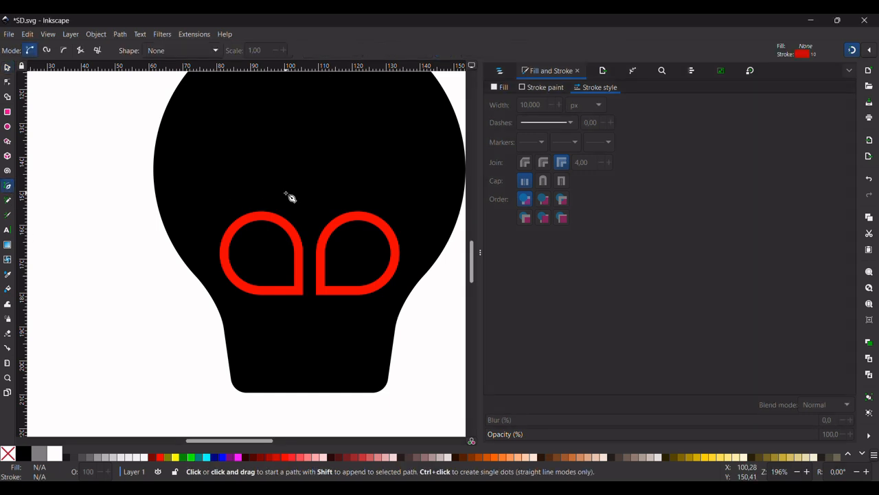
pyautogui.click(300, 293)
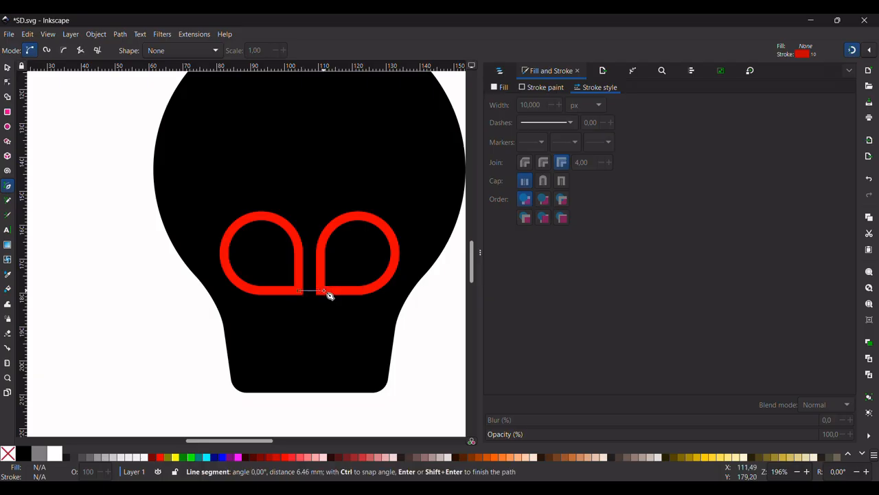
pyautogui.doubleClick(325, 291)
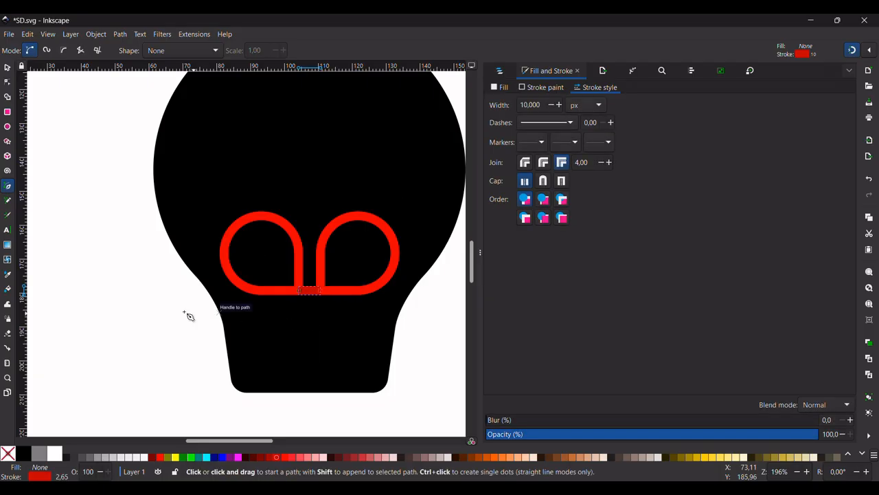
# Draw a vertical pen line about 35 mm long from the left teardrop's lower corner to below the bulb's base.
pyautogui.keyDown('ctrl'); pyautogui.scroll(3, 290, 318); pyautogui.keyUp('ctrl')
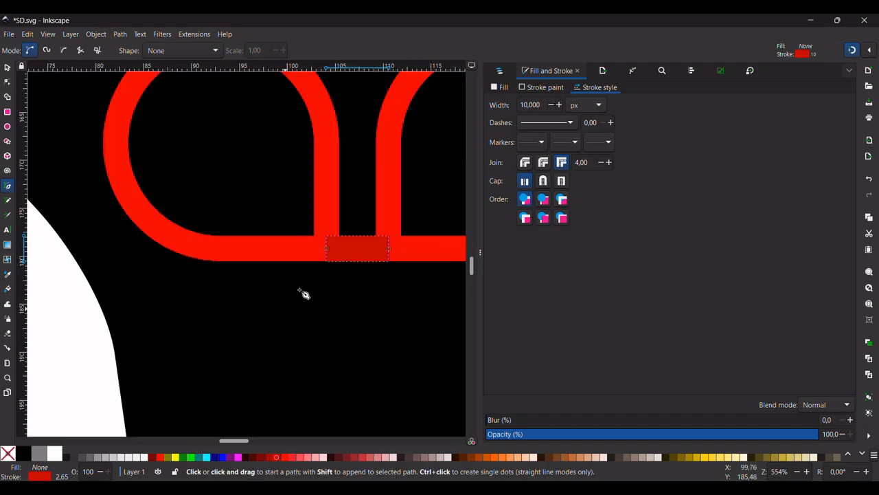
pyautogui.click(326, 253)
pyautogui.keyDown('ctrl'); pyautogui.scroll(-2, 327, 274); pyautogui.keyUp('ctrl')
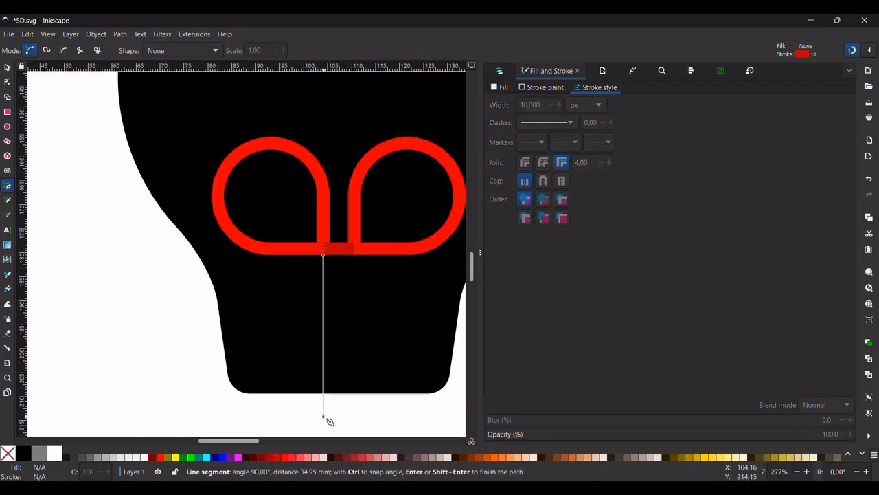
pyautogui.click(325, 417)
pyautogui.press('Return')
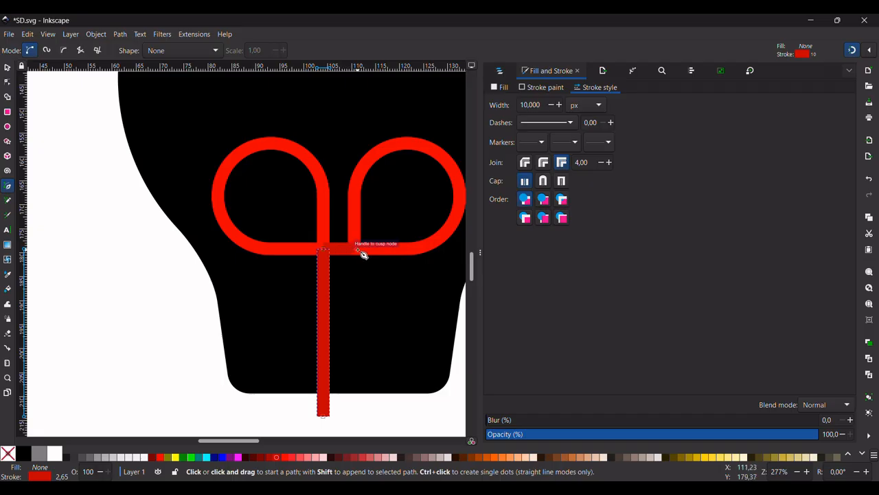
# Draw a vertical pen line about 34 mm long from the right teardrop's lower corner to below the bulb's base.
pyautogui.click(356, 250)
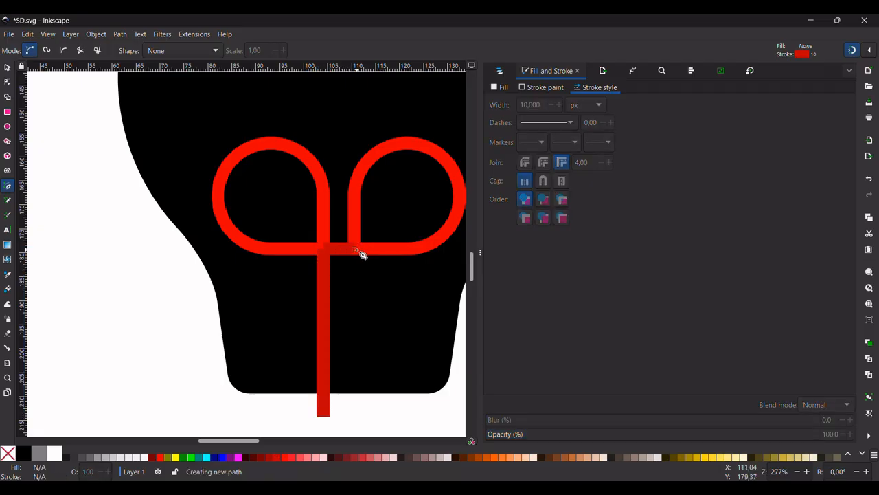
pyautogui.doubleClick(355, 411)
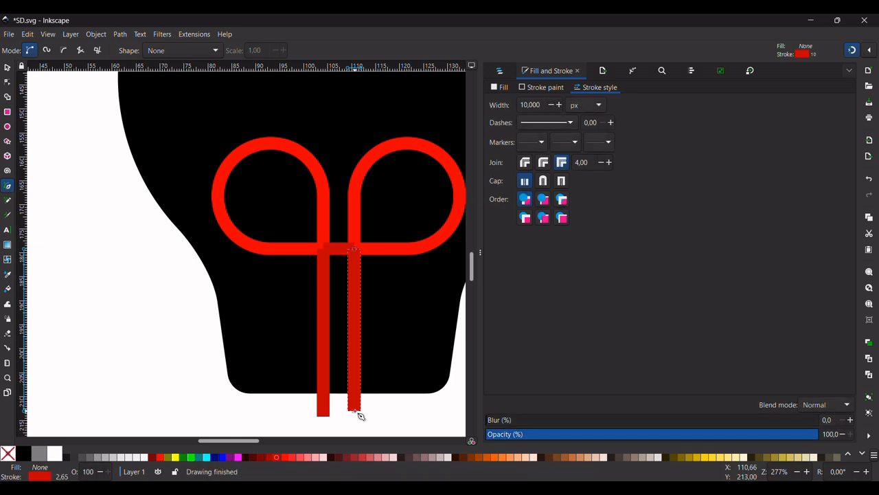
pyautogui.click(6, 66)
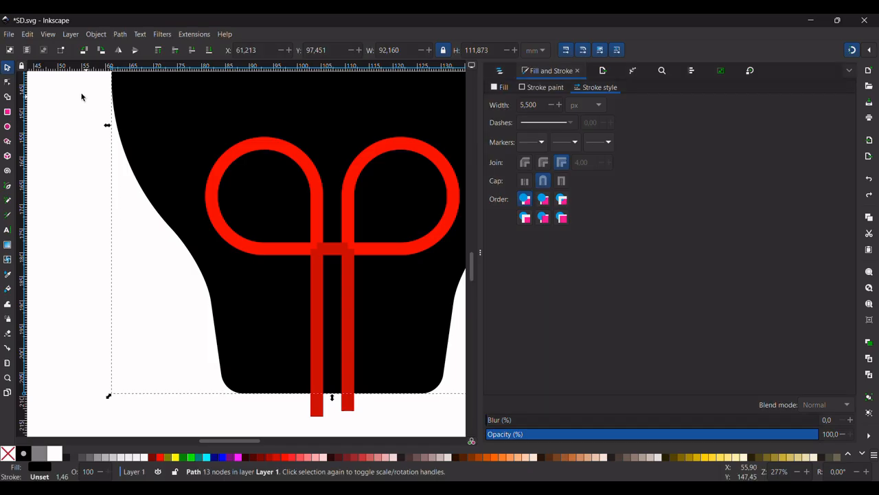
# Convert the strokes of all five red filament pieces to paths.
pyautogui.click(81, 97)
pyautogui.moveTo(79, 90); pyautogui.dragTo(404, 456)
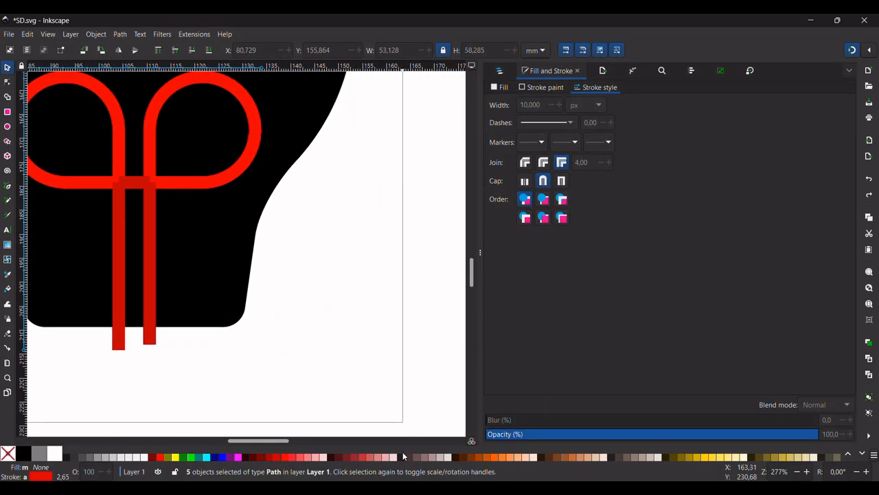
pyautogui.scroll(-10, 228, 259)
pyautogui.scroll(6, 216, 236)
pyautogui.hscroll(-7, 216, 237)
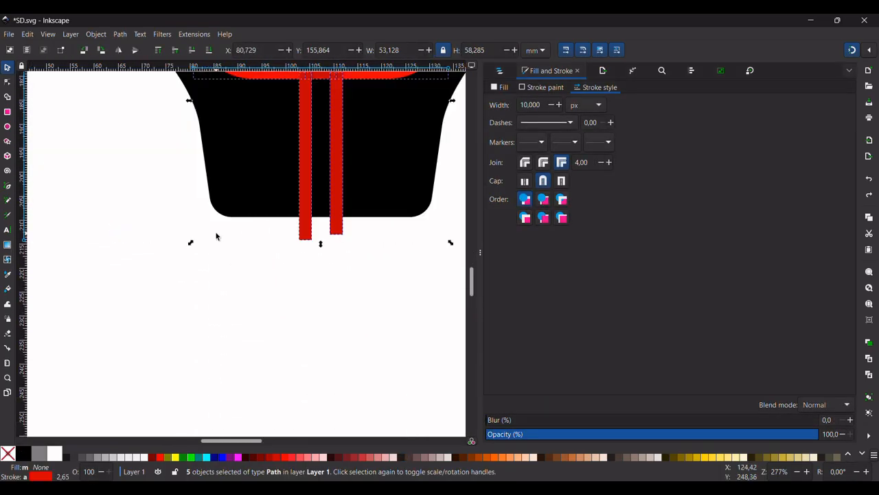
pyautogui.scroll(4, 215, 236)
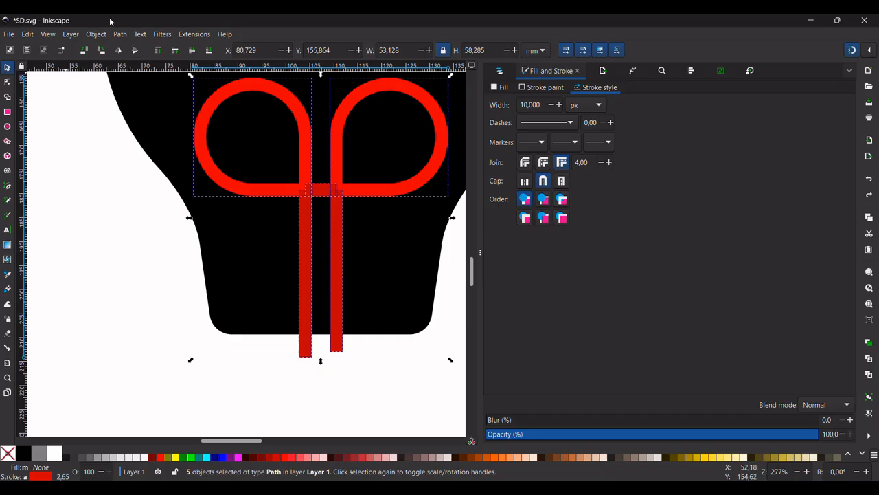
pyautogui.click(124, 35)
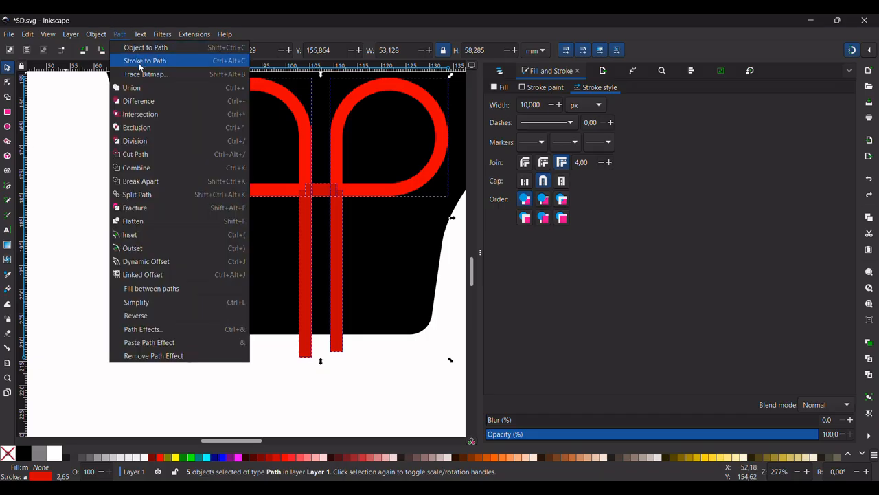
pyautogui.click(140, 67)
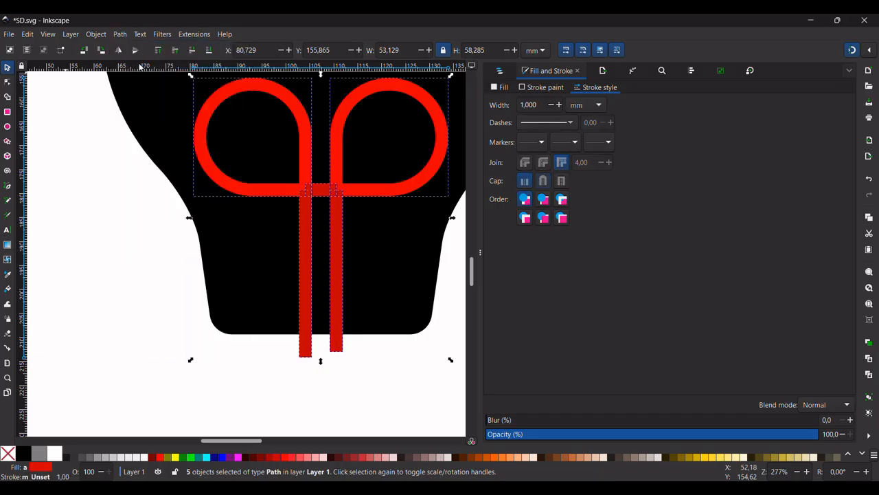
pyautogui.click(138, 285)
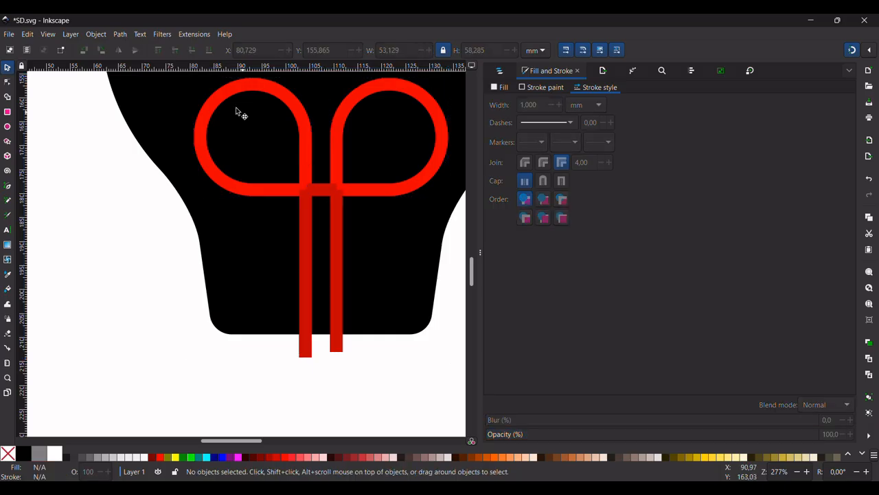
# Unite the five red filament pieces into a single path.
pyautogui.scroll(1, 270, 149)
pyautogui.scroll(-1, 270, 148)
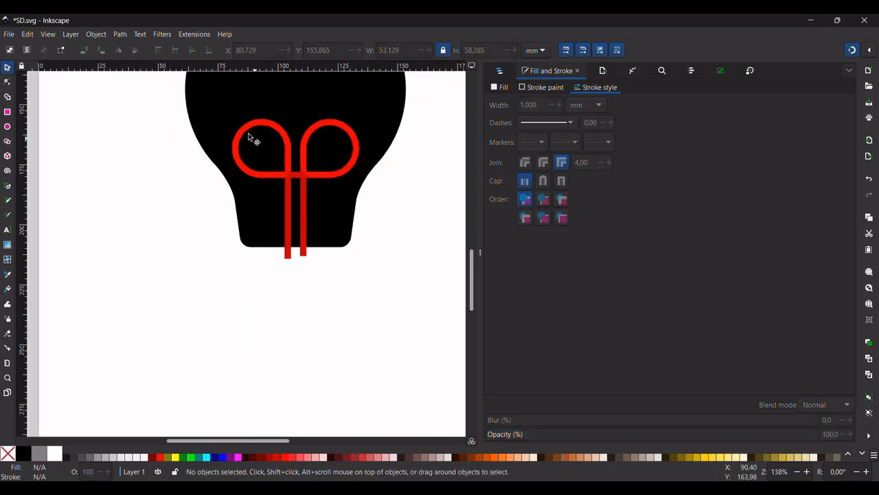
pyautogui.moveTo(162, 82); pyautogui.dragTo(375, 312)
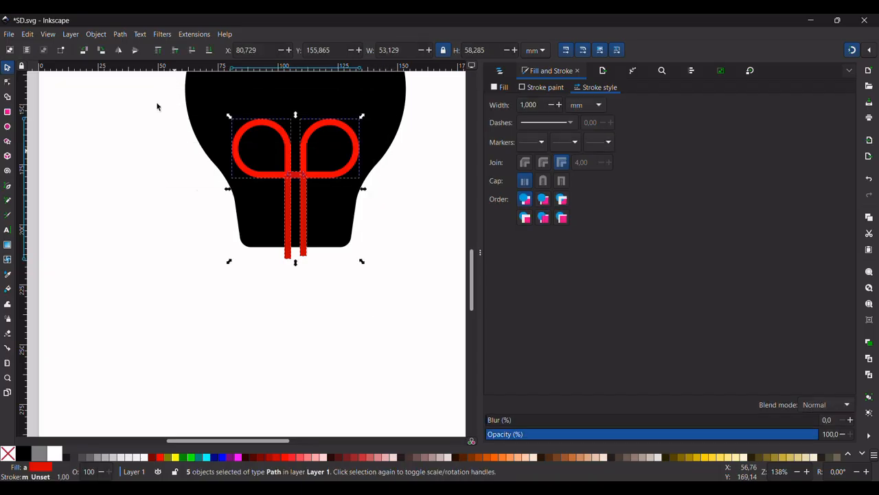
pyautogui.click(121, 34)
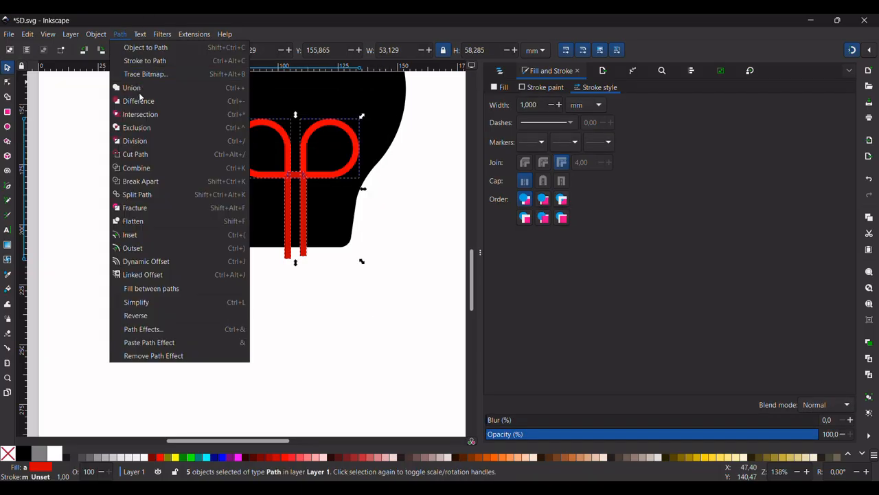
pyautogui.click(137, 88)
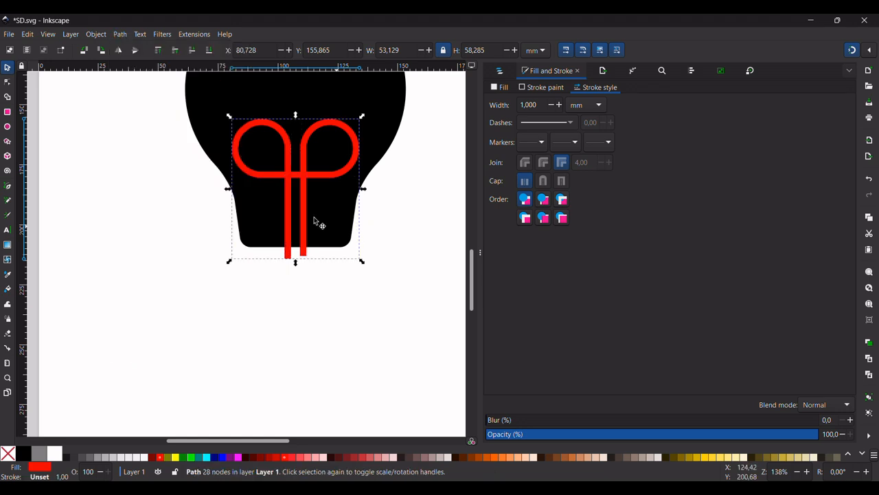
pyautogui.keyDown('ctrl'); pyautogui.scroll(-2, 390, 178); pyautogui.keyUp('ctrl')
pyautogui.click(405, 180)
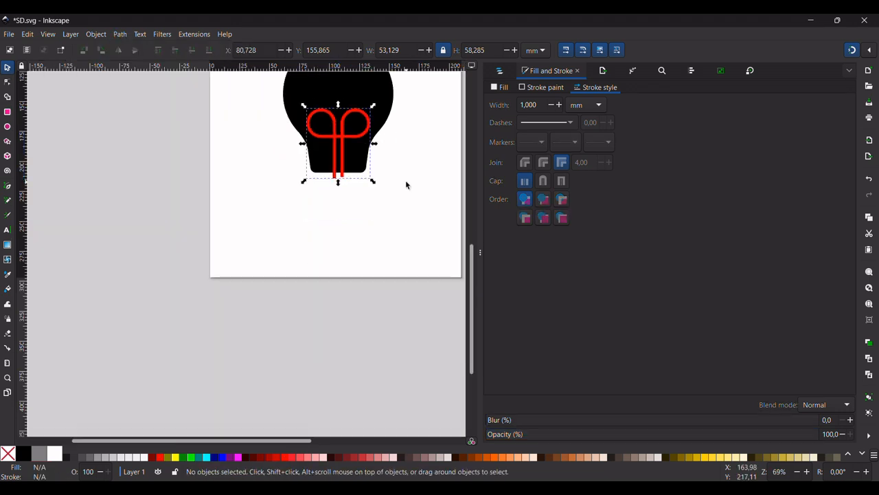
# Try to intersect all the objects in the bulb area, and undo the operation.
pyautogui.scroll(4, 405, 180)
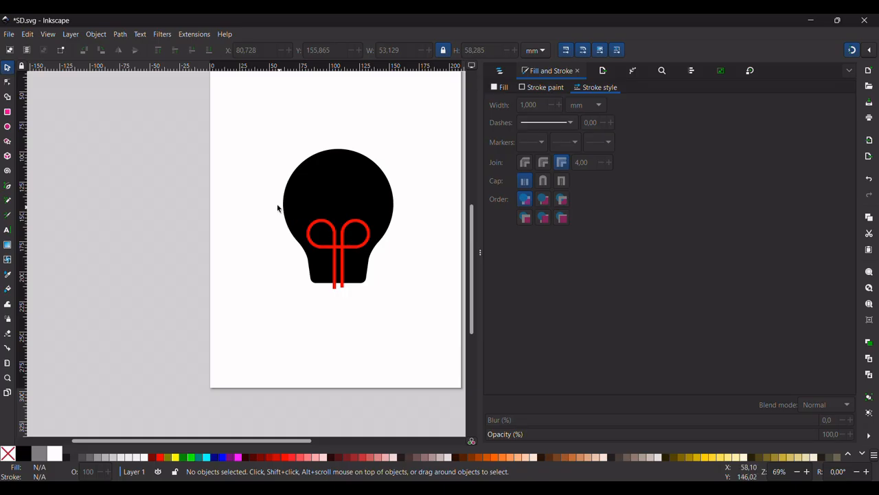
pyautogui.moveTo(238, 132); pyautogui.dragTo(426, 336)
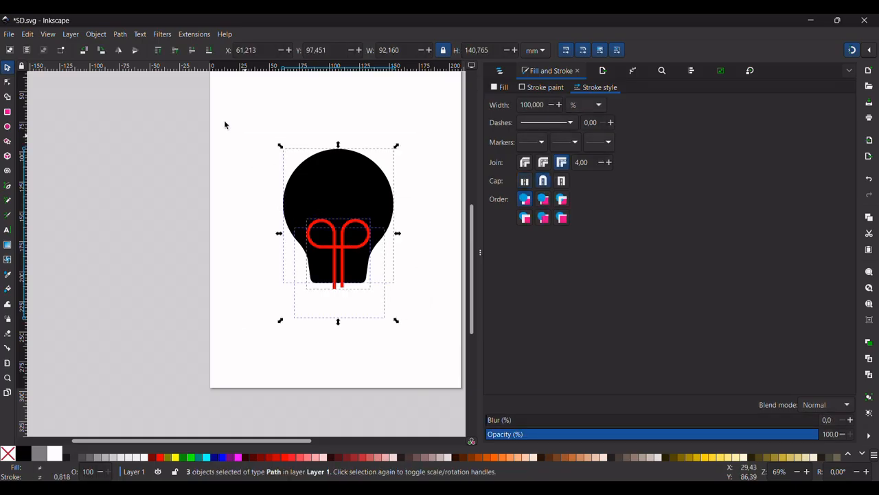
pyautogui.click(121, 35)
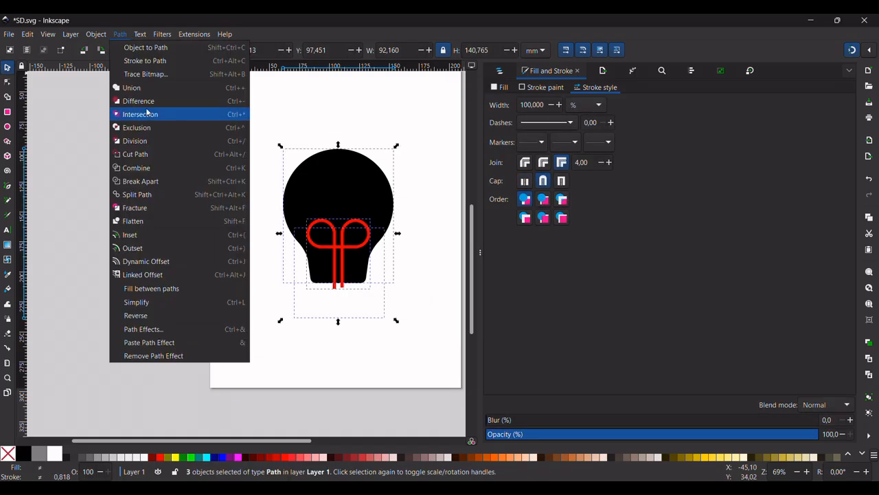
pyautogui.click(146, 113)
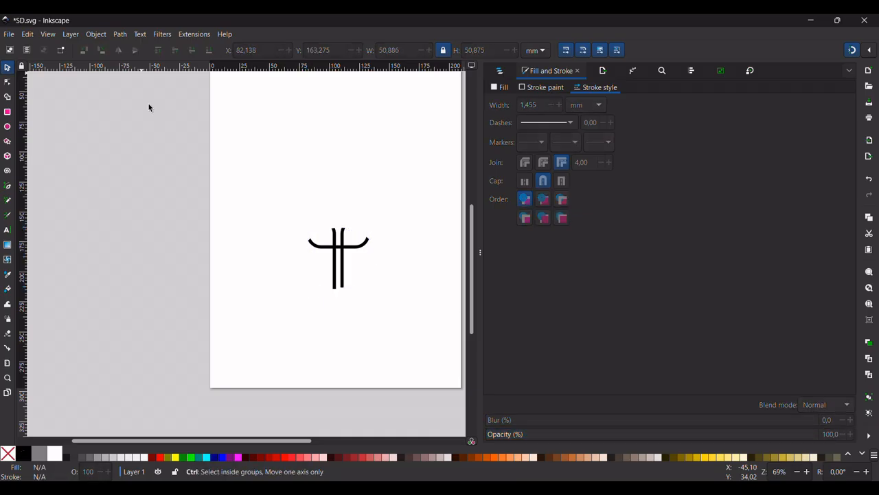
pyautogui.hotkey('ctrl', 'z')
# Cut the red filament out of the black bulb with a path Difference.
pyautogui.click(337, 199)
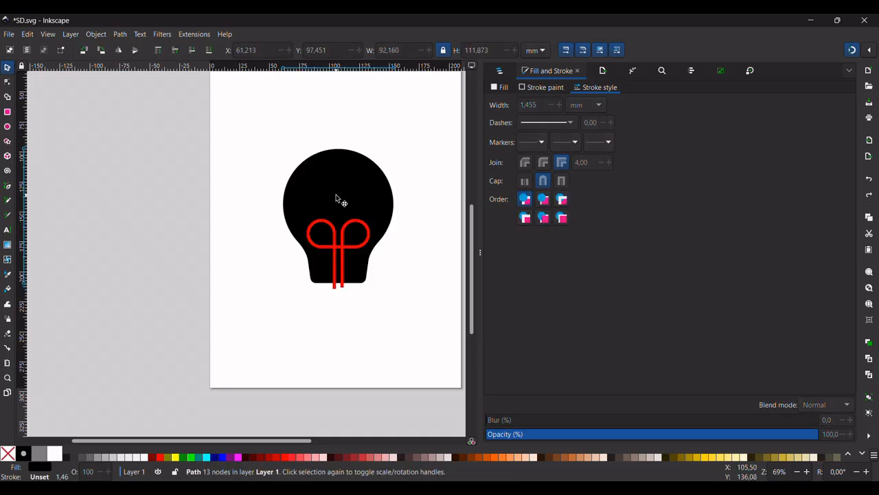
pyautogui.keyDown('shift'); pyautogui.click(342, 258); pyautogui.keyUp('shift')
pyautogui.click(115, 34)
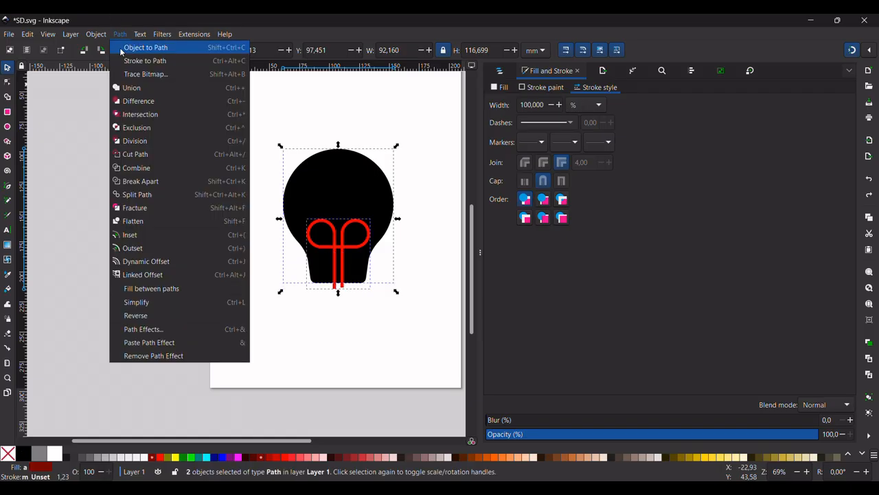
pyautogui.click(153, 103)
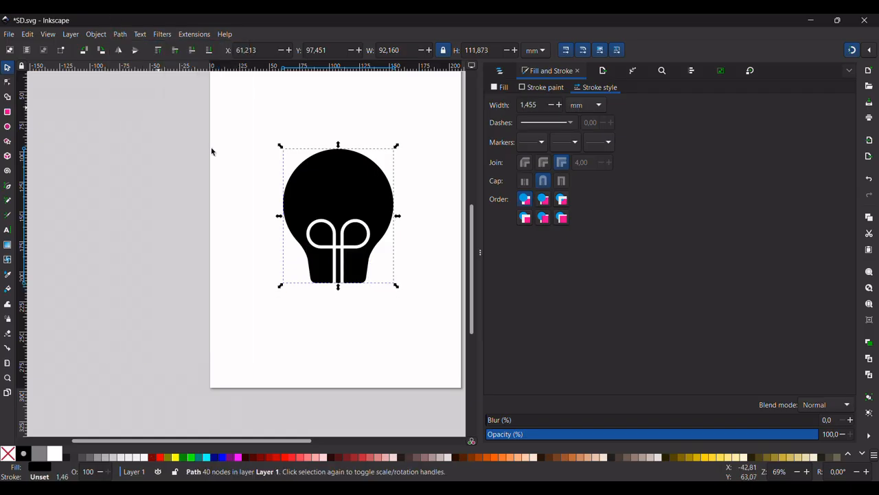
pyautogui.click(323, 308)
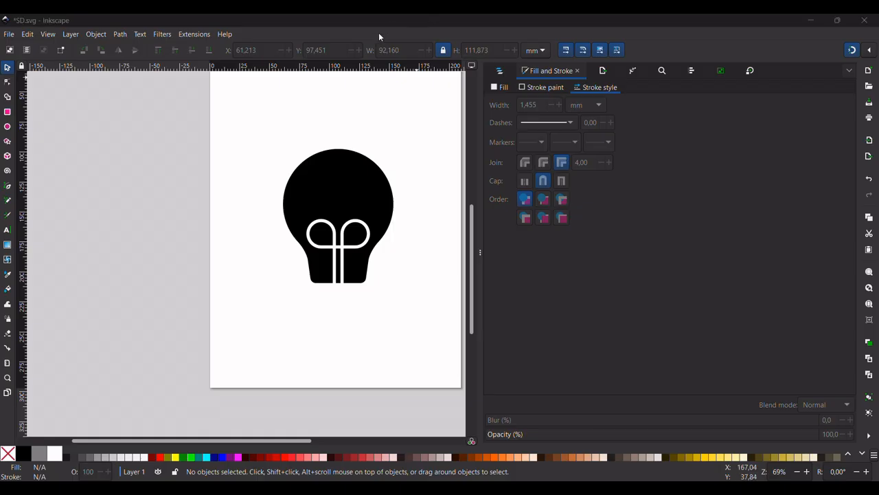
# Open the bulb path for node editing and add the Corners path effect to it.
pyautogui.scroll(2, 363, 118)
pyautogui.scroll(4, 379, 298)
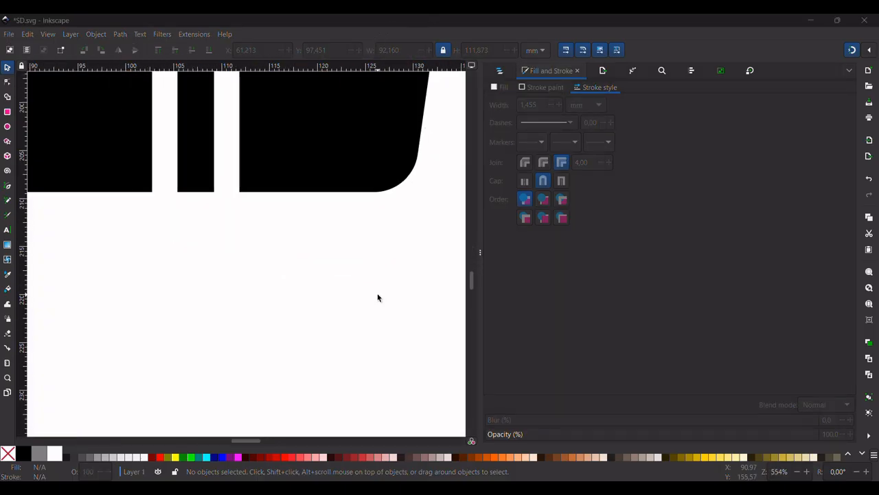
pyautogui.hscroll(-2, 340, 165)
pyautogui.click(348, 155)
pyautogui.scroll(-2, 348, 155)
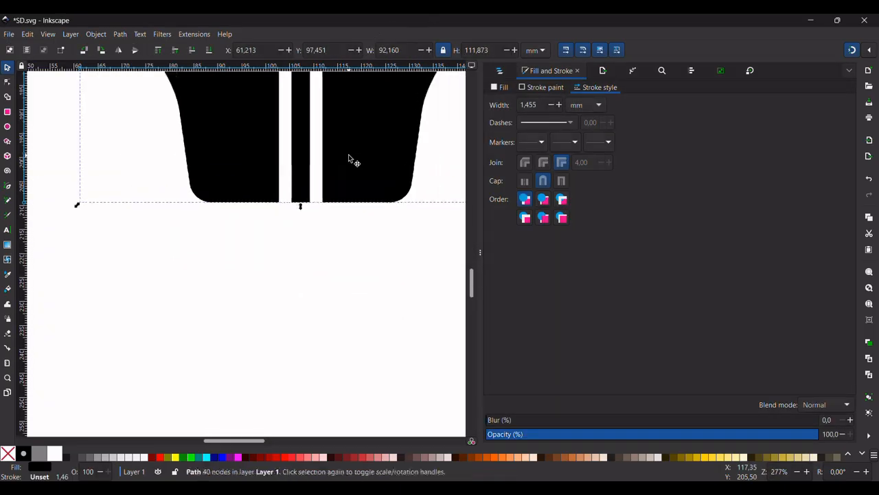
pyautogui.scroll(3, 348, 154)
pyautogui.click(7, 82)
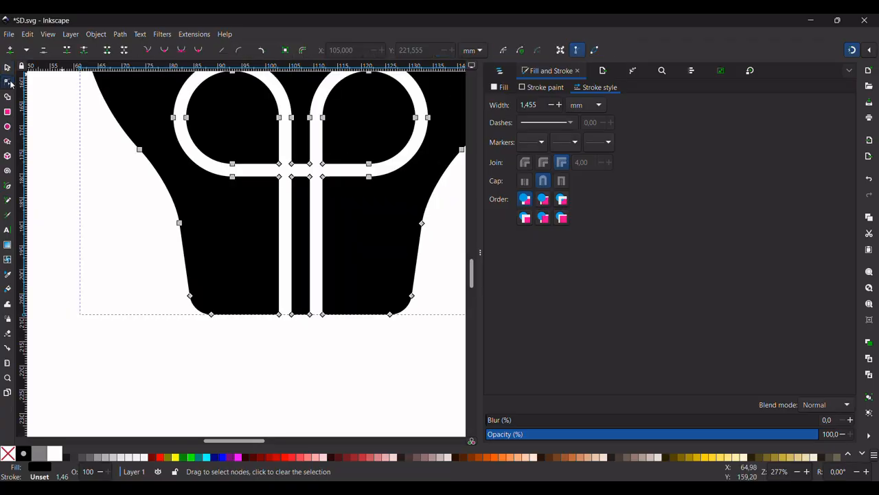
pyautogui.click(261, 50)
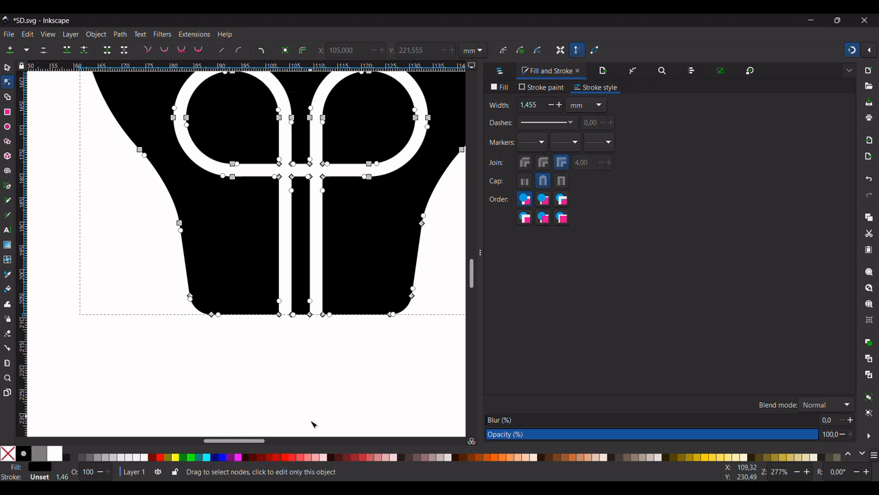
# Slightly round the four corners where the two vertical filament slots meet the bulb's bottom edge.
pyautogui.scroll(7, 294, 323)
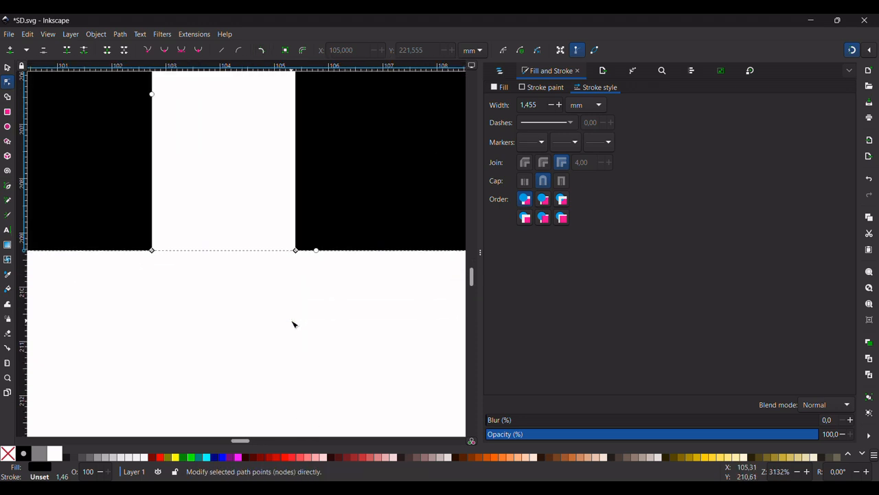
pyautogui.scroll(-1, 294, 324)
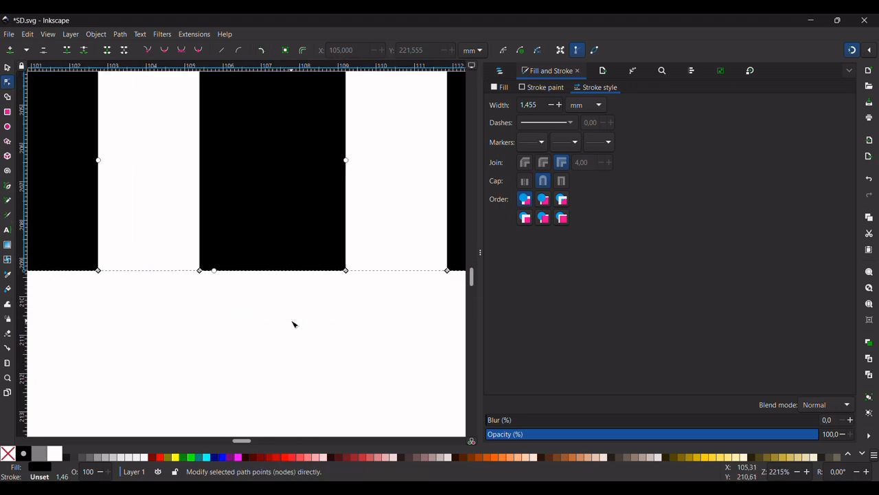
pyautogui.scroll(-1, 294, 324)
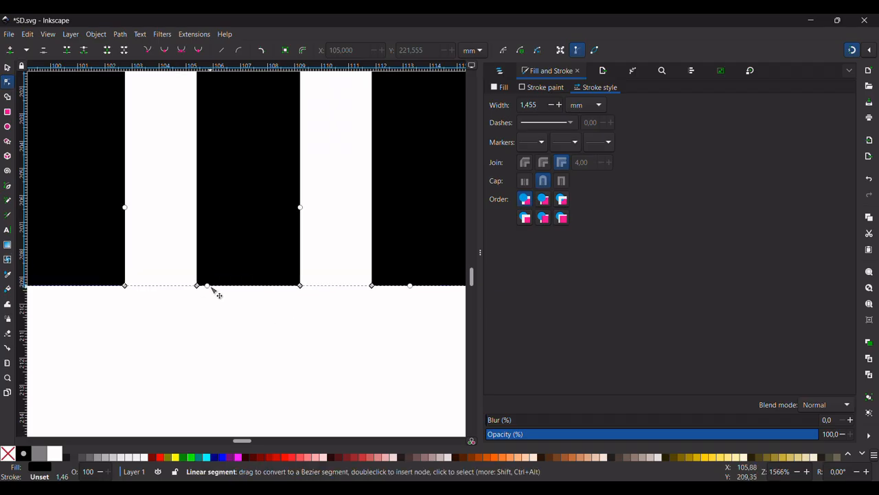
pyautogui.moveTo(70, 234); pyautogui.dragTo(432, 344)
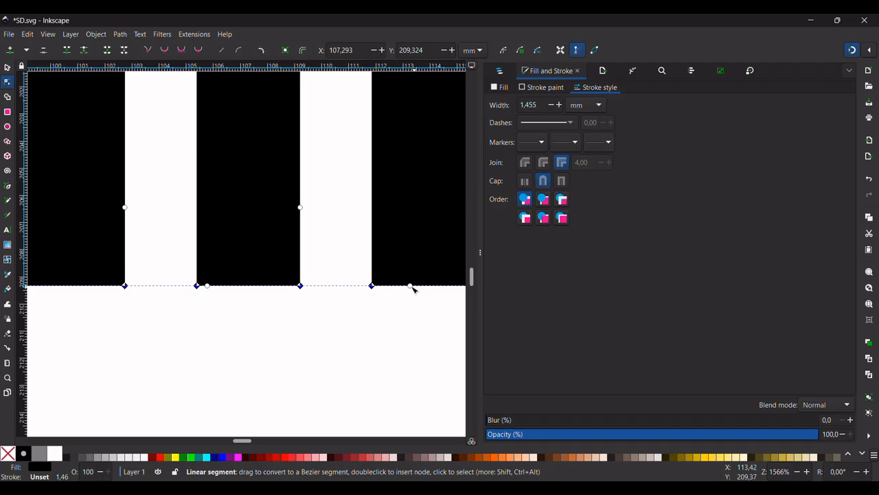
pyautogui.moveTo(412, 288); pyautogui.dragTo(390, 287)
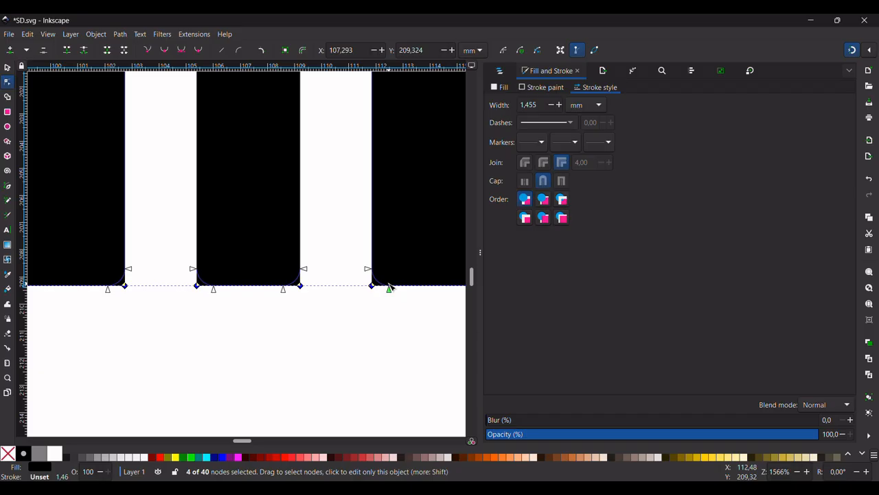
pyautogui.click(314, 327)
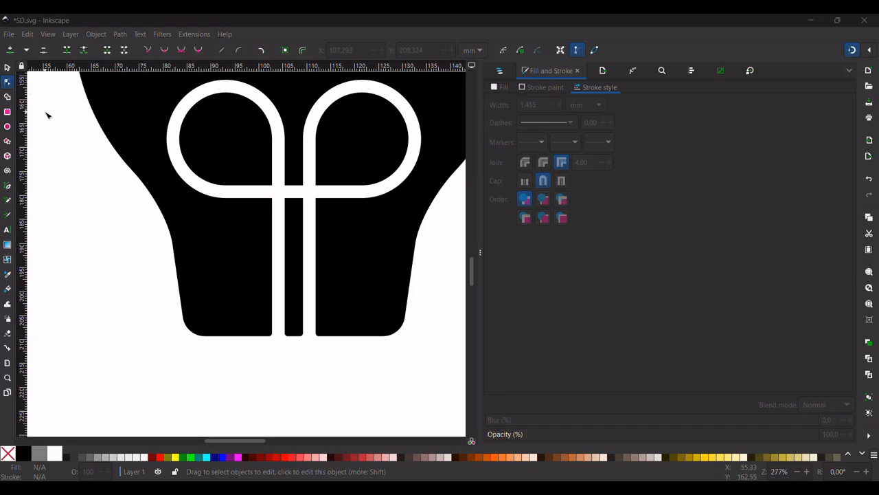
# Draw a rectangle about 43.6 by 11.1 mm below the bulb's base and give it a black fill without a stroke.
pyautogui.click(7, 112)
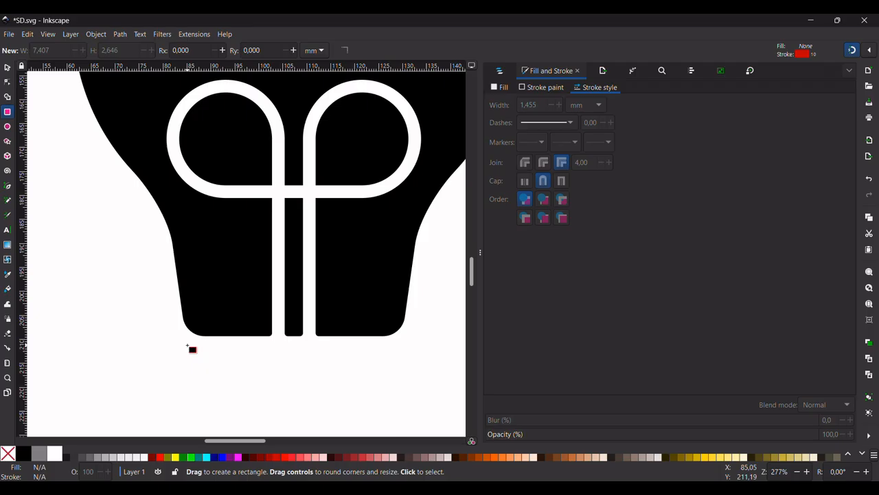
pyautogui.moveTo(187, 345)
pyautogui.mouseDown()
pyautogui.moveTo(355, 379)
pyautogui.moveTo(397, 400)
pyautogui.mouseUp()
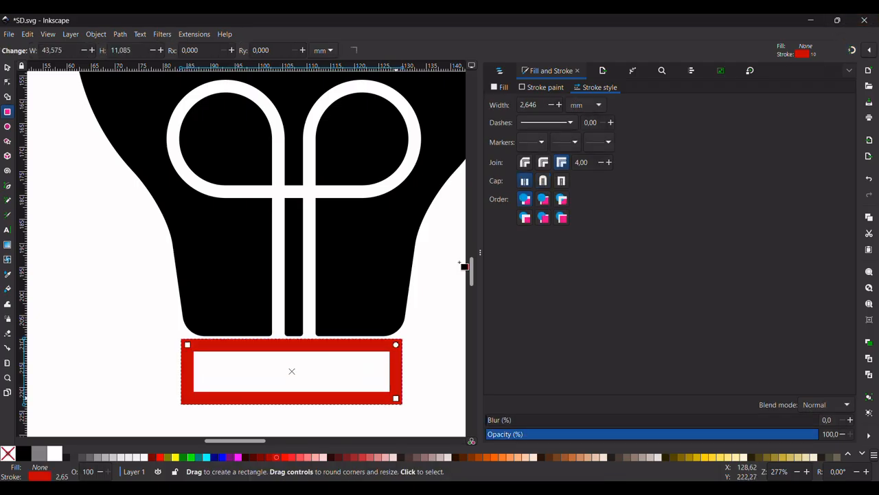
pyautogui.keyDown('shift'); pyautogui.click(26, 454); pyautogui.keyUp('shift')
pyautogui.keyDown('shift'); pyautogui.click(13, 454); pyautogui.keyUp('shift')
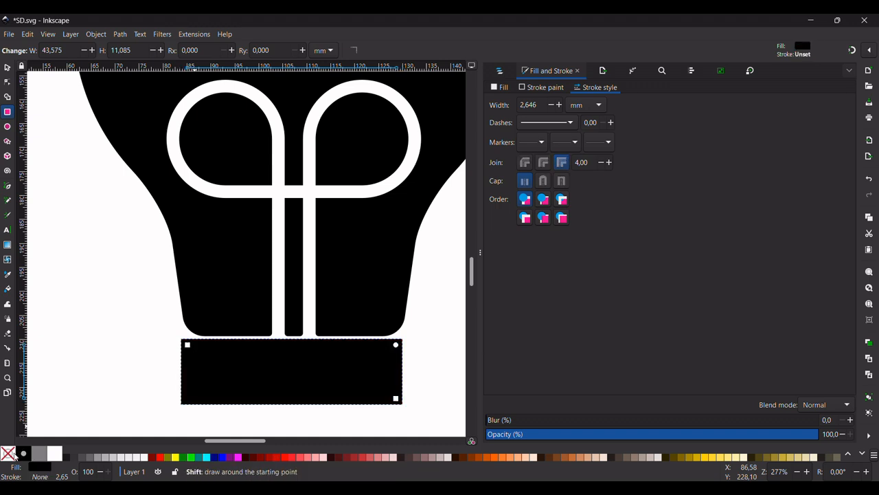
# Center the black rectangle horizontally on the bulb, using the bulb as the alignment reference.
pyautogui.click(7, 68)
pyautogui.moveTo(320, 394); pyautogui.dragTo(319, 389)
pyautogui.keyDown('shift'); pyautogui.click(237, 269); pyautogui.keyUp('shift')
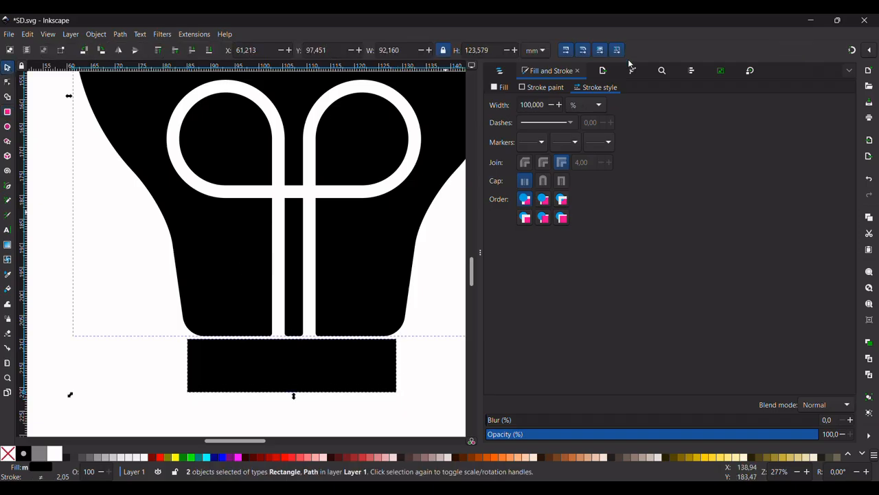
pyautogui.click(689, 70)
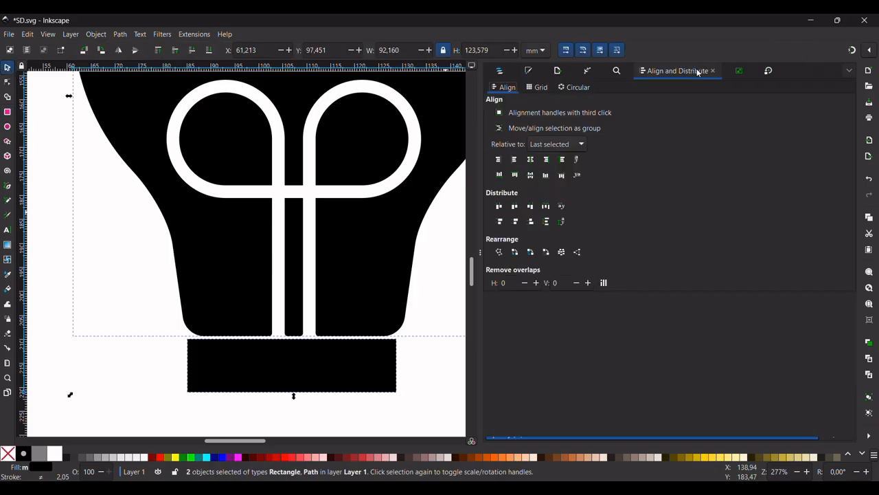
pyautogui.click(531, 162)
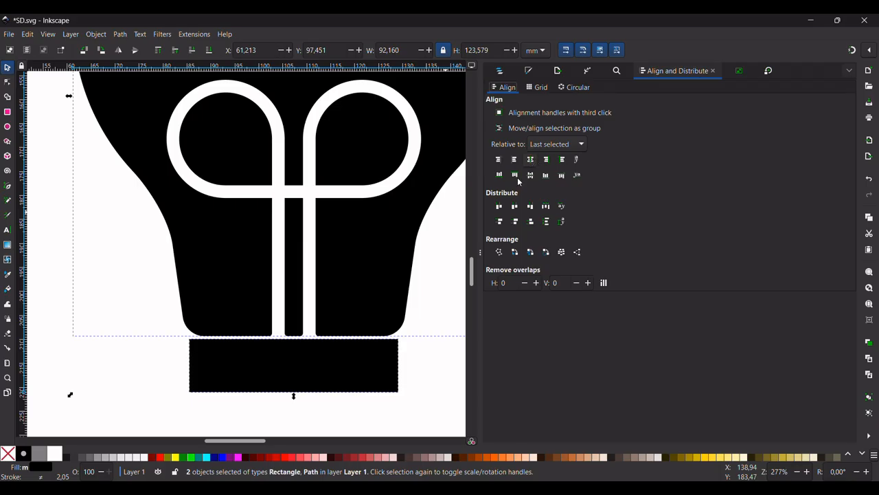
# Round the corners of the rectangle below the bulb to the maximum so its ends become semicircular.
pyautogui.click(304, 389)
pyautogui.click(314, 400)
pyautogui.click(331, 369)
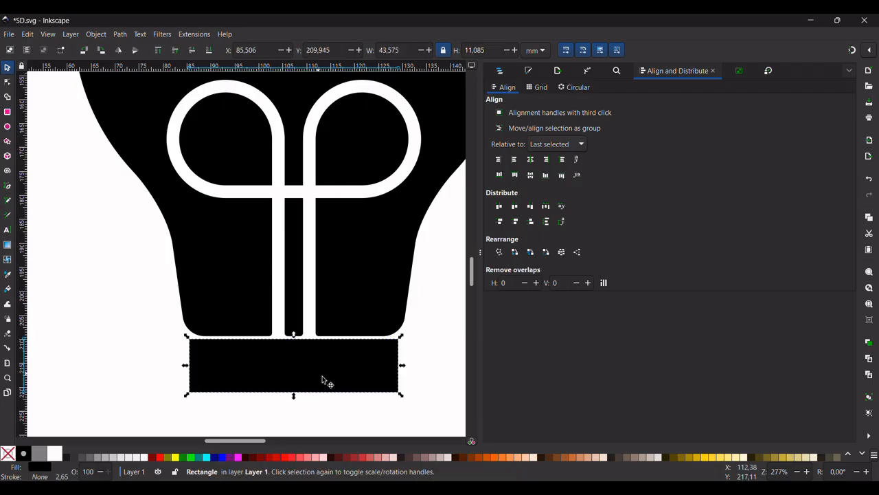
pyautogui.click(7, 82)
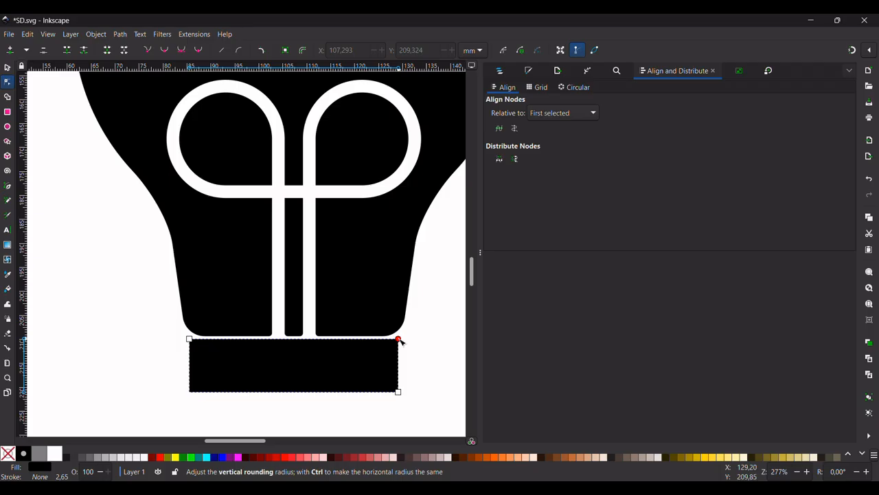
pyautogui.moveTo(399, 340); pyautogui.dragTo(403, 382)
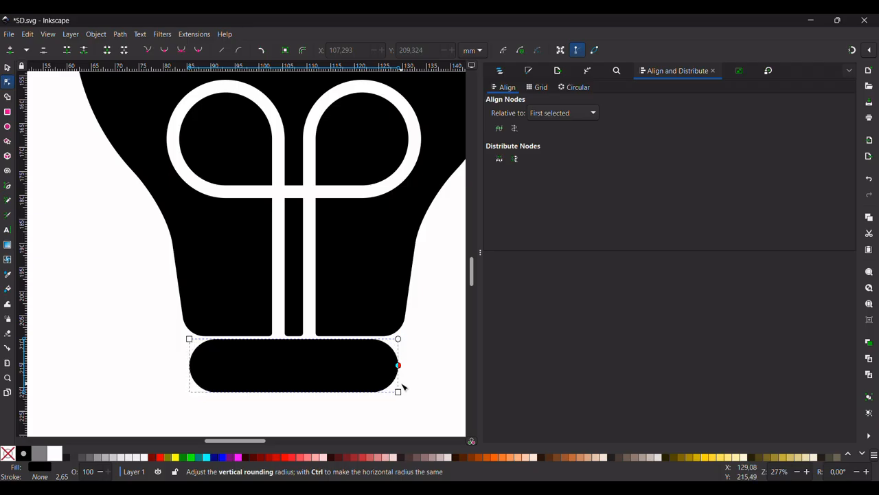
pyautogui.click(7, 68)
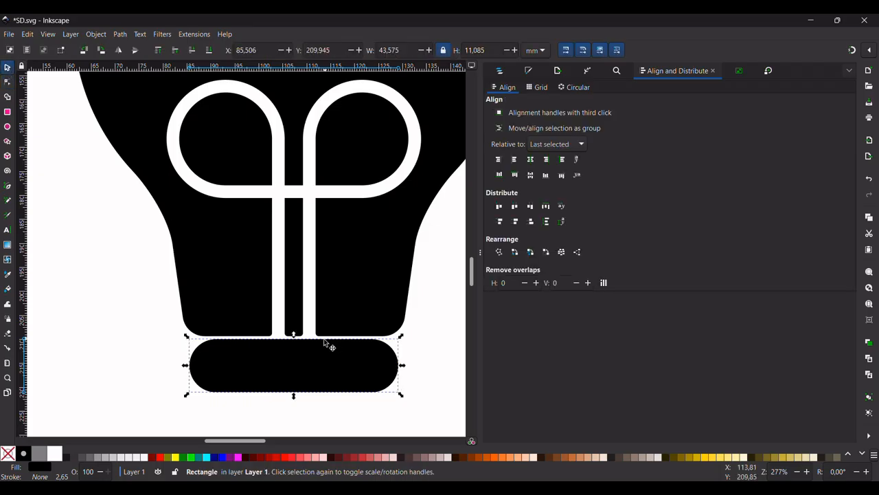
# Reduce the rounded bar's height to about 7.1 mm, leaving a small gap beneath the bulb.
pyautogui.press('shift')
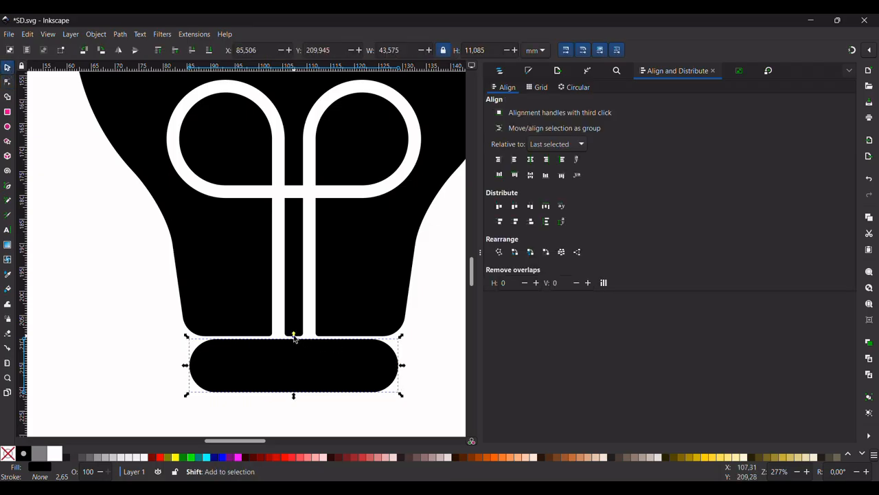
pyautogui.moveTo(293, 337); pyautogui.dragTo(299, 357)
pyautogui.press('shift')
pyautogui.press('ctrl')
pyautogui.keyDown('shift'); pyautogui.click(370, 256); pyautogui.keyUp('shift')
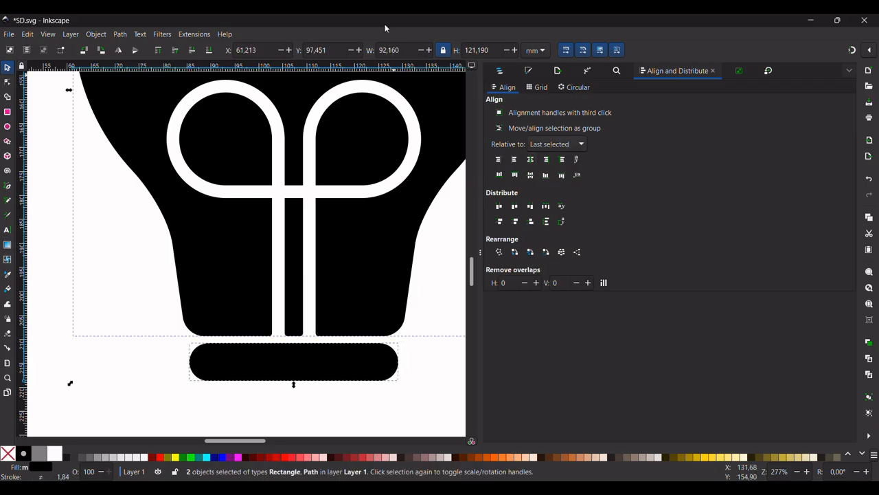
pyautogui.press('Escape')
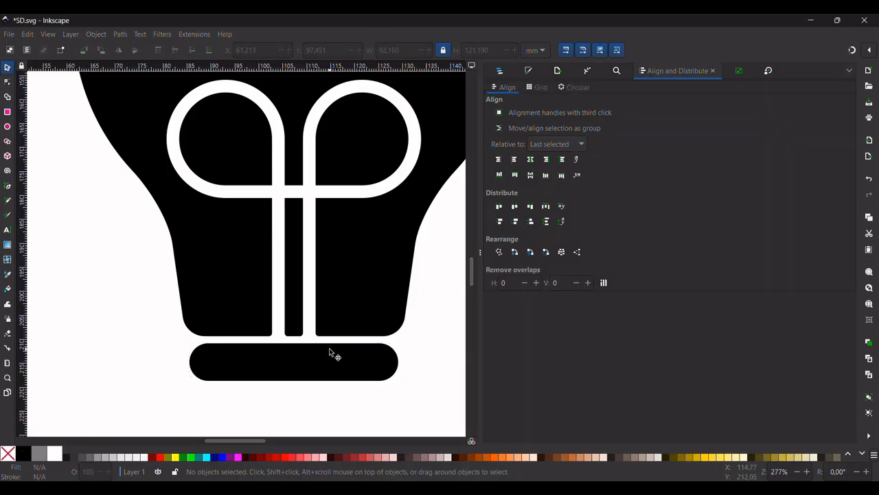
pyautogui.click(329, 348)
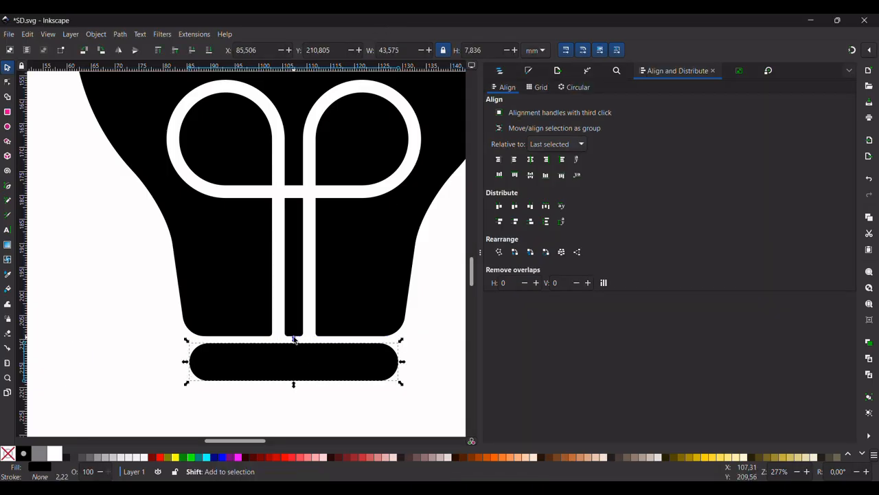
pyautogui.moveTo(293, 339); pyautogui.dragTo(298, 361)
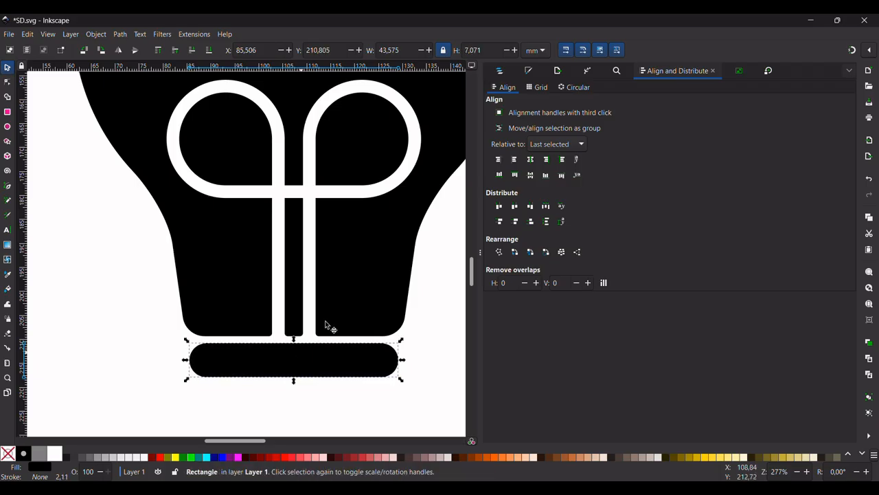
pyautogui.keyDown('shift'); pyautogui.click(376, 249); pyautogui.keyUp('shift')
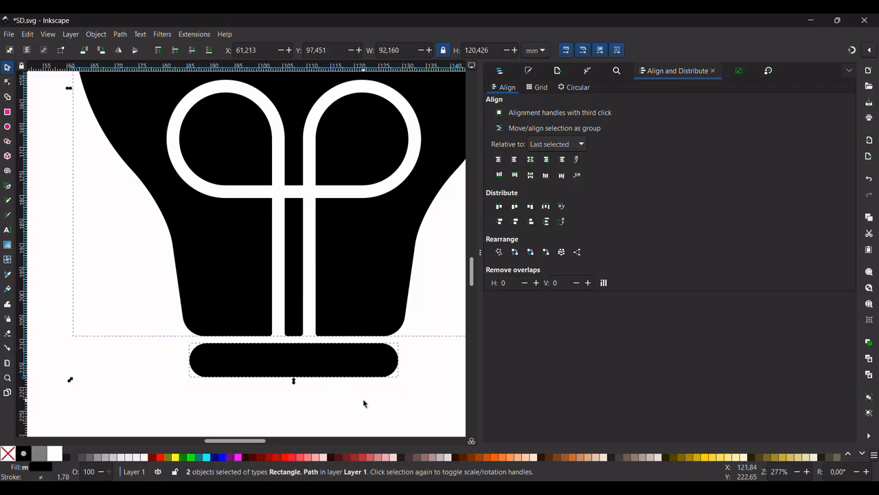
pyautogui.click(362, 398)
# Duplicate the rounded bar, place the copy just below it and narrow it symmetrically to about 40.1 mm.
pyautogui.click(358, 355)
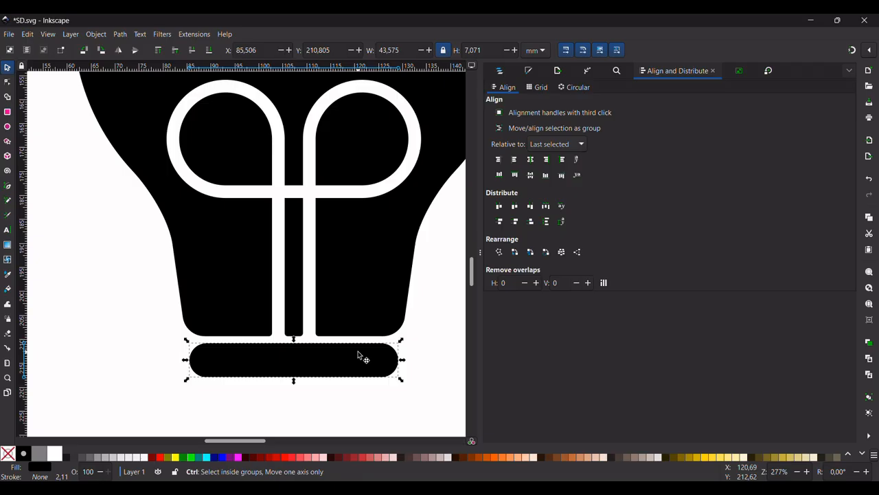
pyautogui.hotkey('ctrl', 'd')
pyautogui.moveTo(358, 357); pyautogui.dragTo(395, 405)
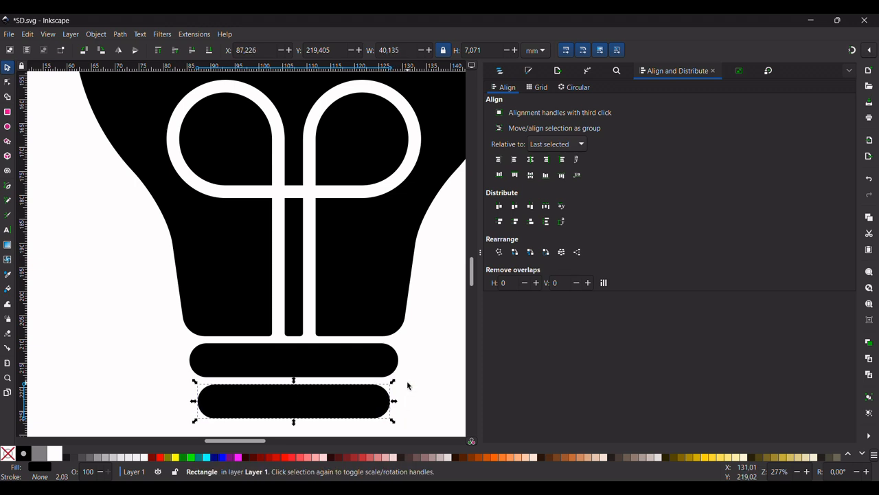
pyautogui.press('super+Tab')
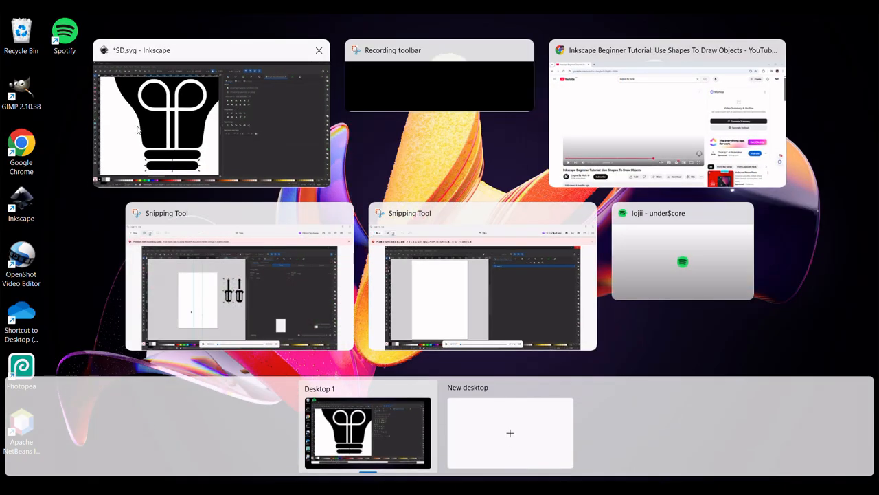
pyautogui.click(248, 77)
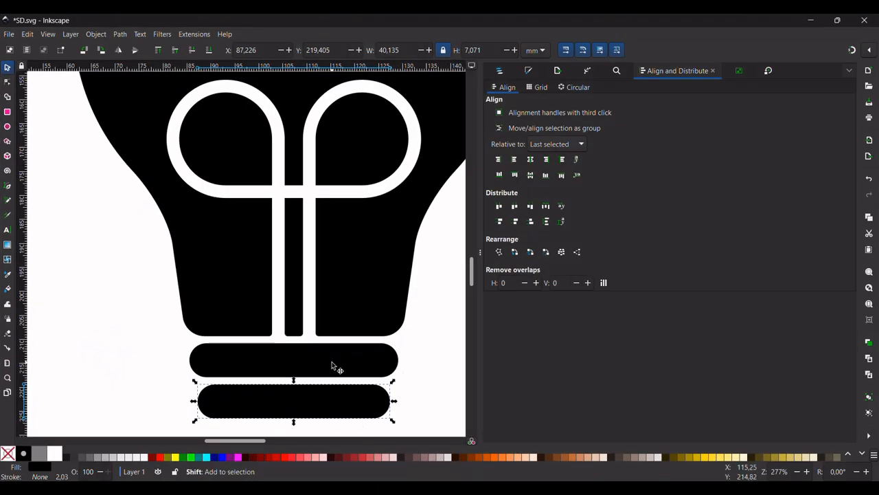
pyautogui.keyDown('shift'); pyautogui.click(332, 366); pyautogui.keyUp('shift')
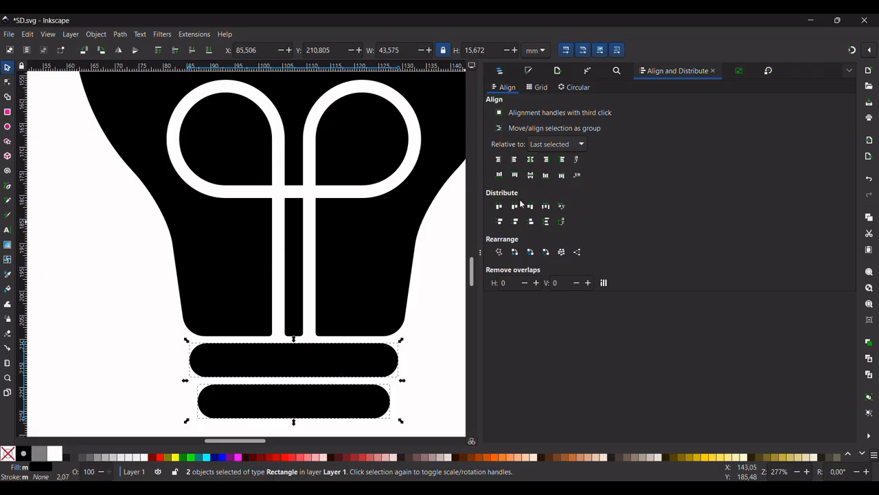
pyautogui.click(434, 338)
# Duplicate the second bar, place the copy just below it and narrow it symmetrically to about 33.3 mm.
pyautogui.scroll(-4, 434, 338)
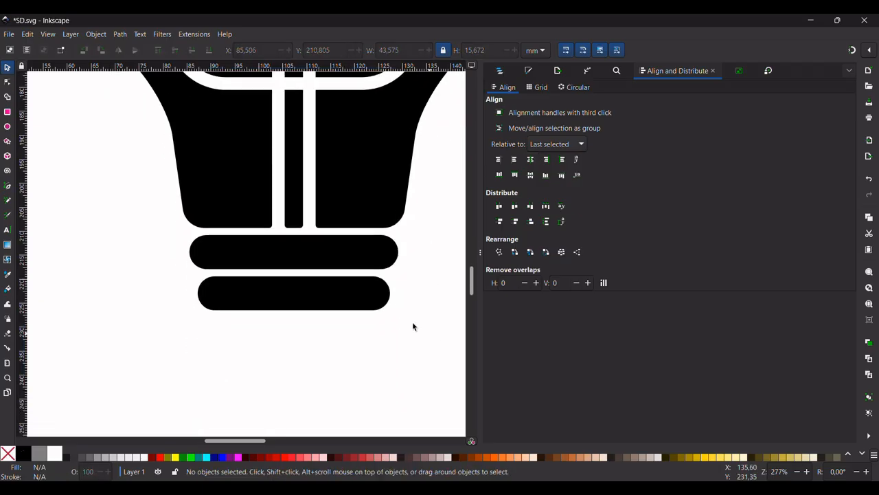
pyautogui.click(326, 302)
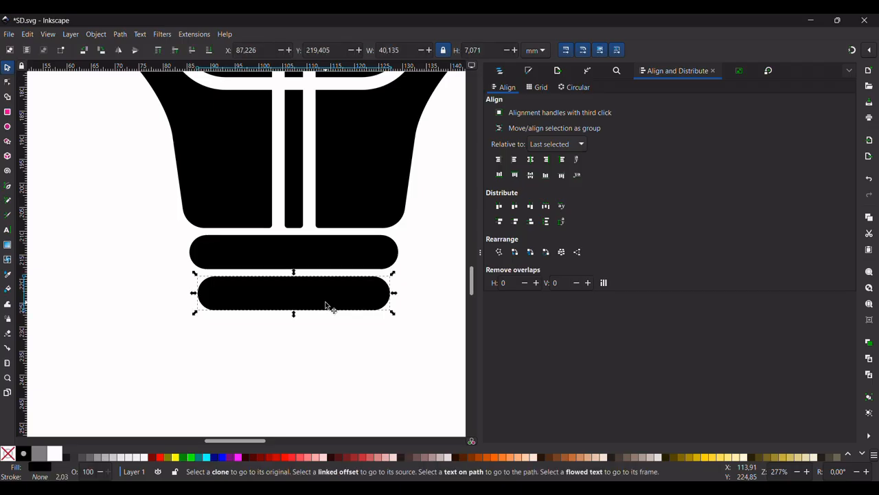
pyautogui.hotkey('ctrl', 'd')
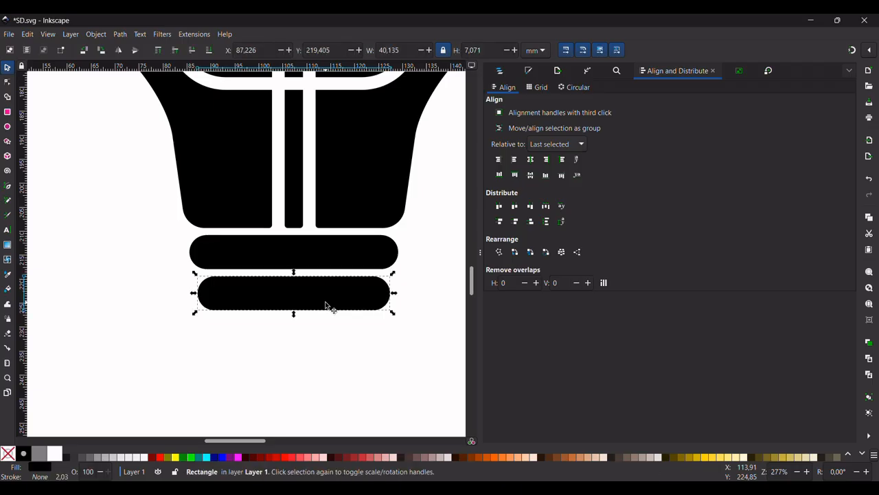
pyautogui.moveTo(326, 302); pyautogui.dragTo(325, 346)
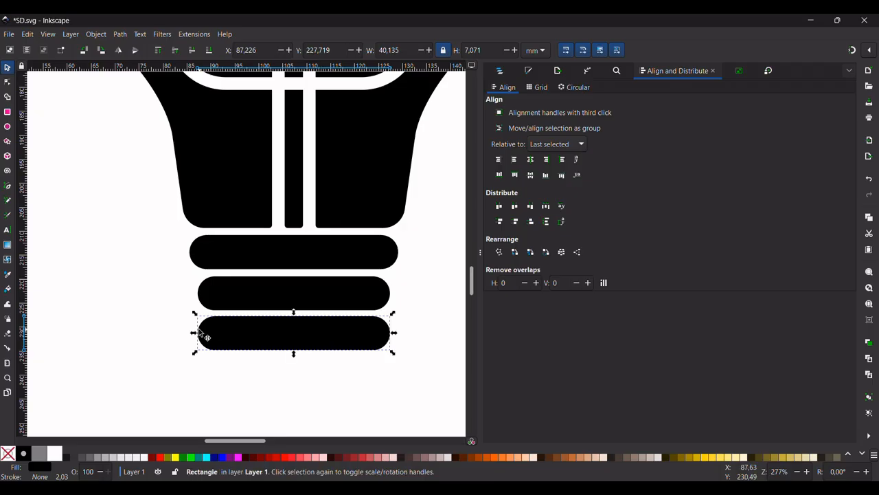
pyautogui.moveTo(193, 333); pyautogui.dragTo(211, 337)
# Narrow the second bar to about 38.4 mm and the third bar to about 31.5 mm, keeping both centered.
pyautogui.click(258, 297)
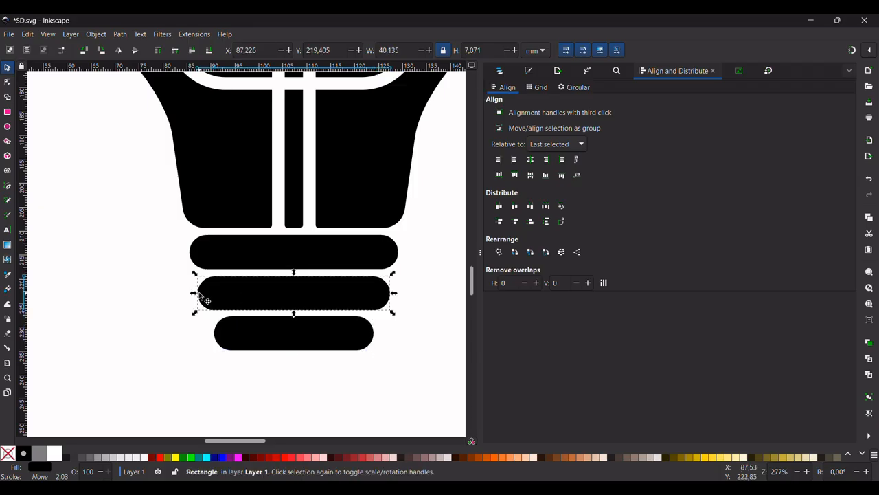
pyautogui.moveTo(193, 296); pyautogui.dragTo(200, 295)
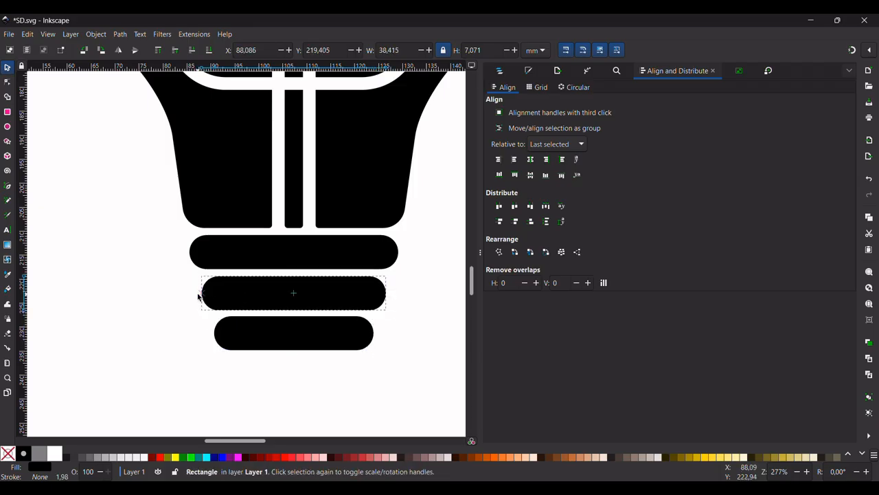
pyautogui.click(255, 348)
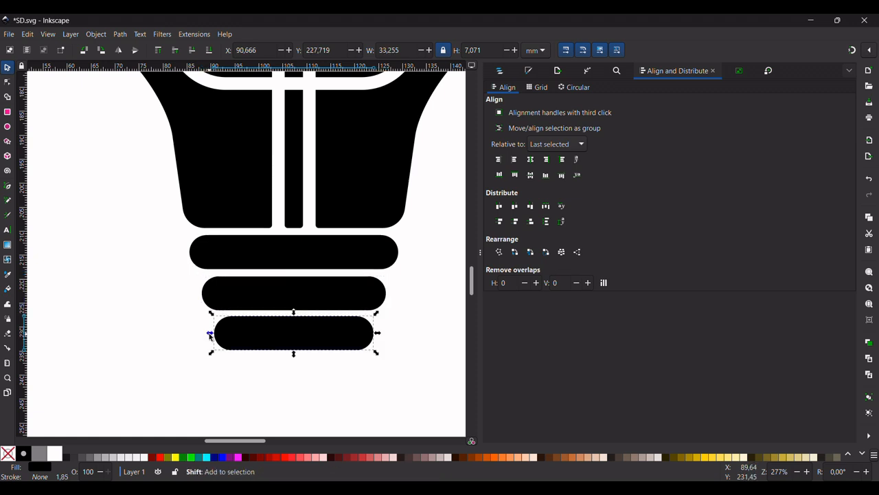
pyautogui.moveTo(210, 335); pyautogui.dragTo(216, 336)
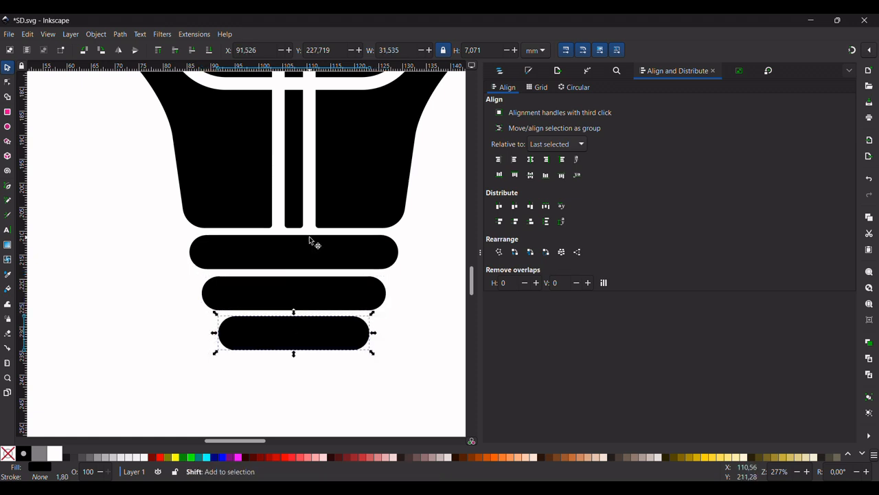
# Distribute the bulb and the three socket bars with equal vertical gaps between them.
pyautogui.keyDown('shift'); pyautogui.click(309, 237); pyautogui.keyUp('shift')
pyautogui.keyDown('shift'); pyautogui.click(313, 294); pyautogui.keyUp('shift')
pyautogui.keyDown('shift'); pyautogui.click(320, 337); pyautogui.keyUp('shift')
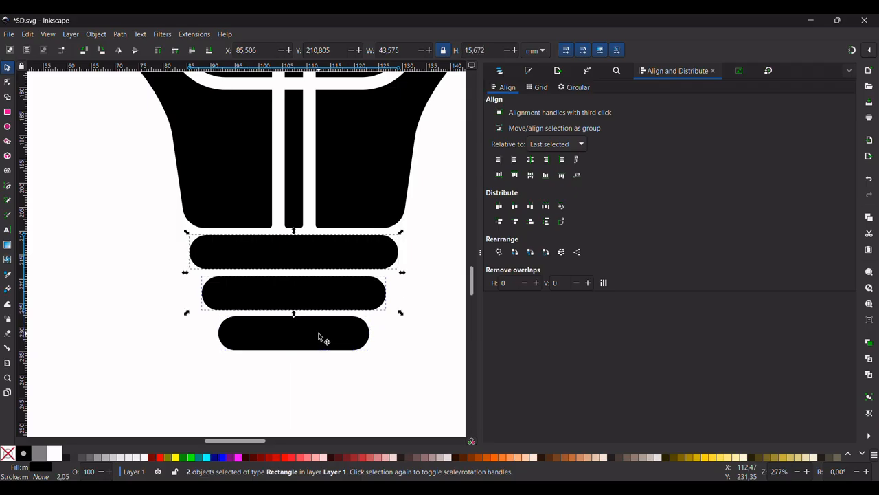
pyautogui.keyDown('shift'); pyautogui.click(318, 333); pyautogui.keyUp('shift')
pyautogui.keyDown('shift'); pyautogui.click(362, 163); pyautogui.keyUp('shift')
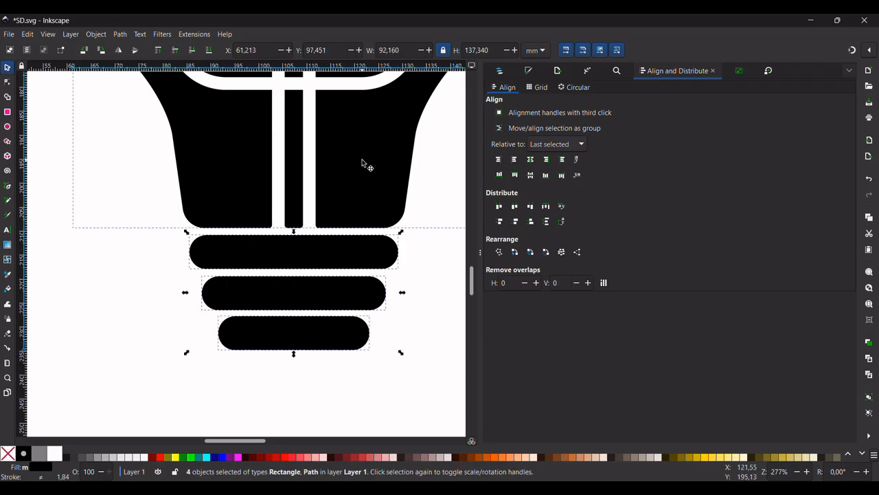
pyautogui.click(550, 223)
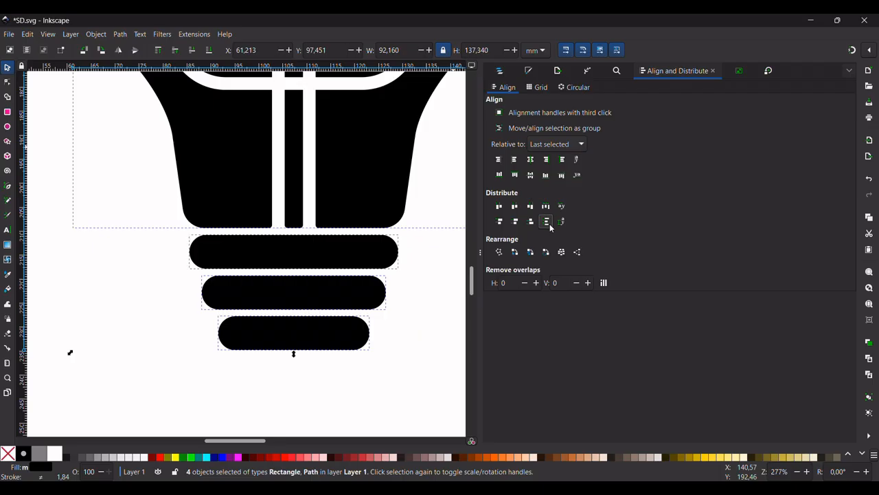
pyautogui.click(401, 318)
# Duplicate the third bar, place the copy just below it and narrow it symmetrically to about 24.5 mm.
pyautogui.scroll(-2, 400, 318)
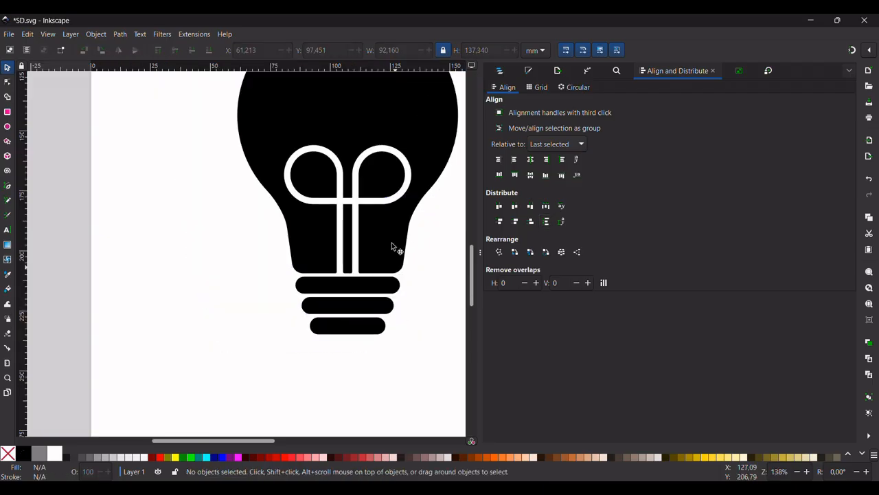
pyautogui.scroll(1, 332, 345)
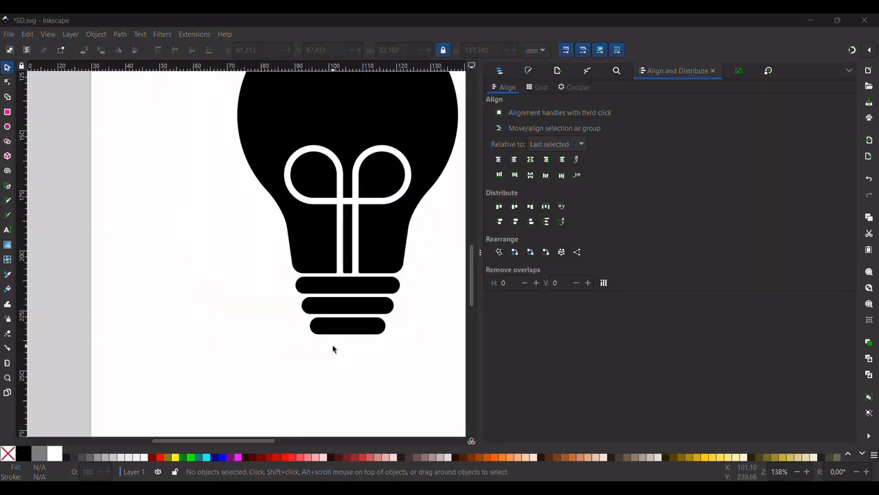
pyautogui.scroll(3, 392, 309)
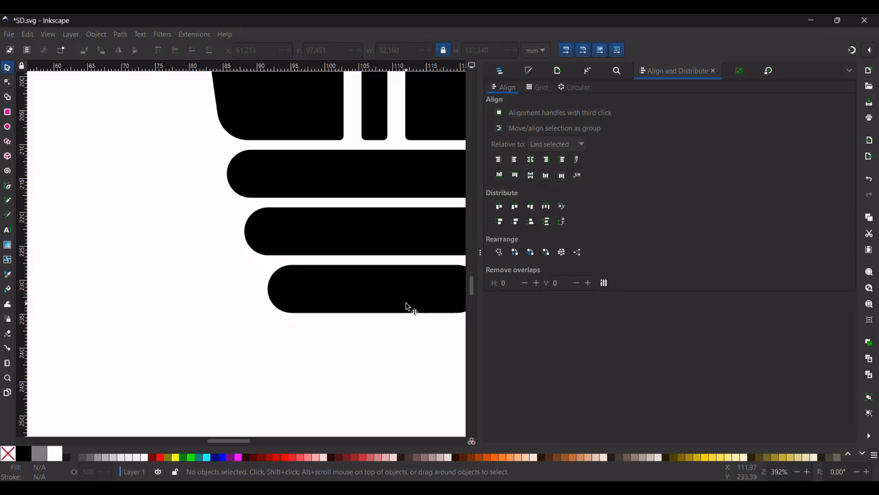
pyautogui.click(406, 306)
pyautogui.scroll(-1, 405, 306)
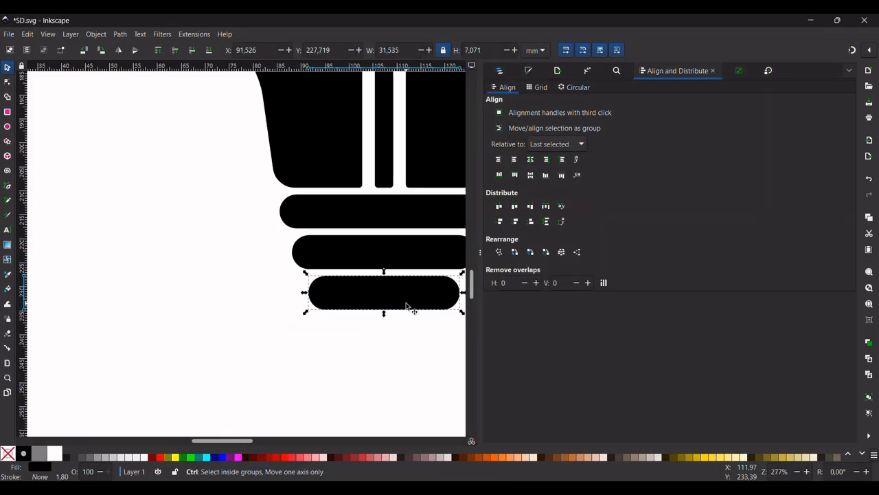
pyautogui.hotkey('ctrl', 'd')
pyautogui.moveTo(406, 307); pyautogui.dragTo(409, 348)
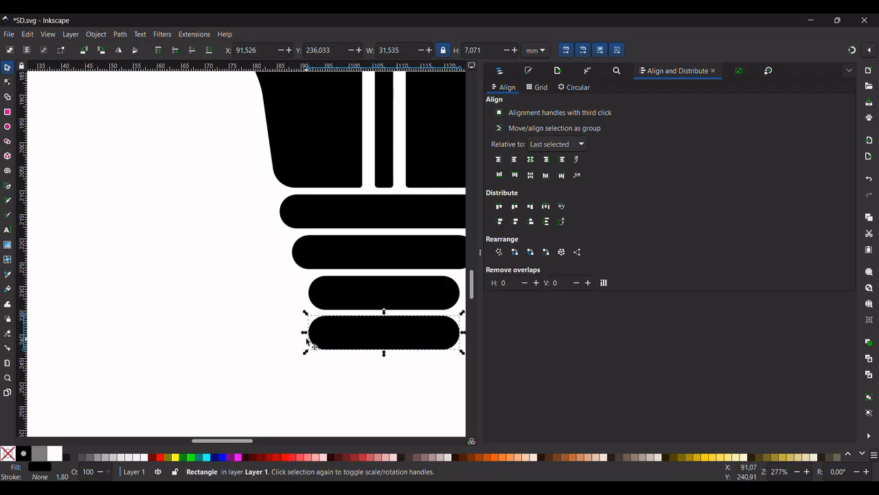
pyautogui.moveTo(304, 334); pyautogui.dragTo(322, 335)
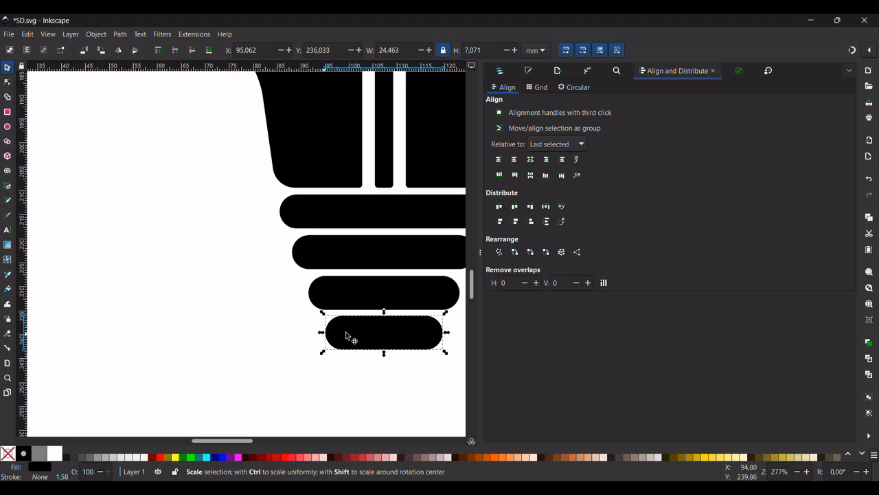
# Convert the lowest socket bar to a path and turn all six of its nodes into corner nodes.
pyautogui.scroll(3, 365, 328)
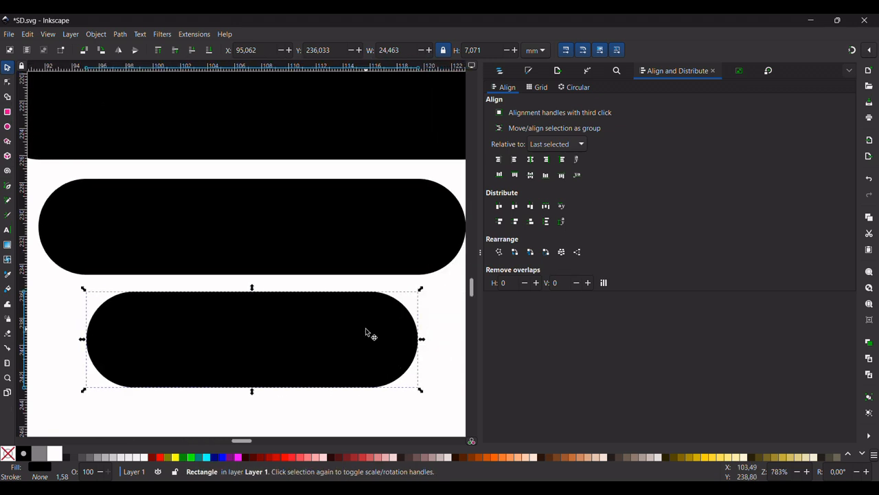
pyautogui.click(7, 81)
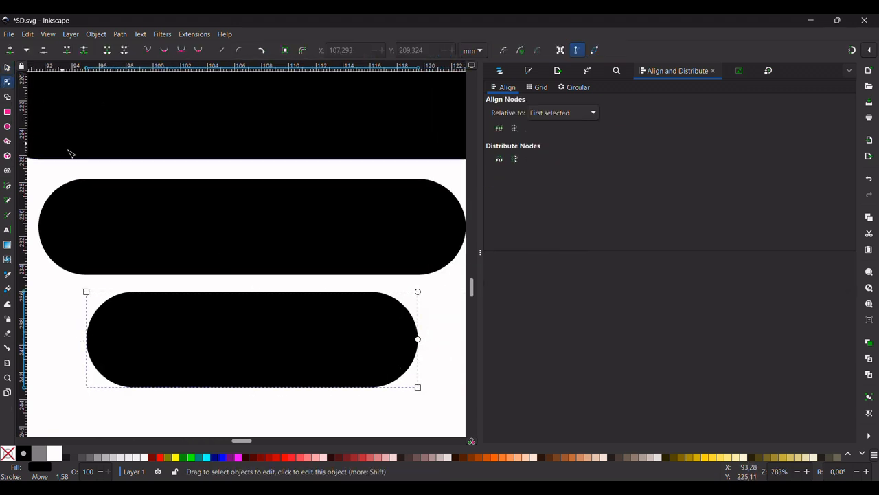
pyautogui.click(7, 66)
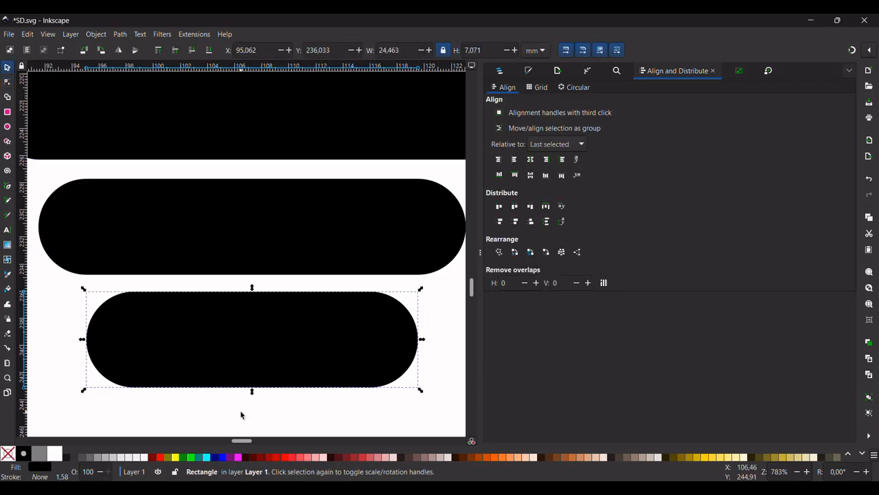
pyautogui.click(124, 36)
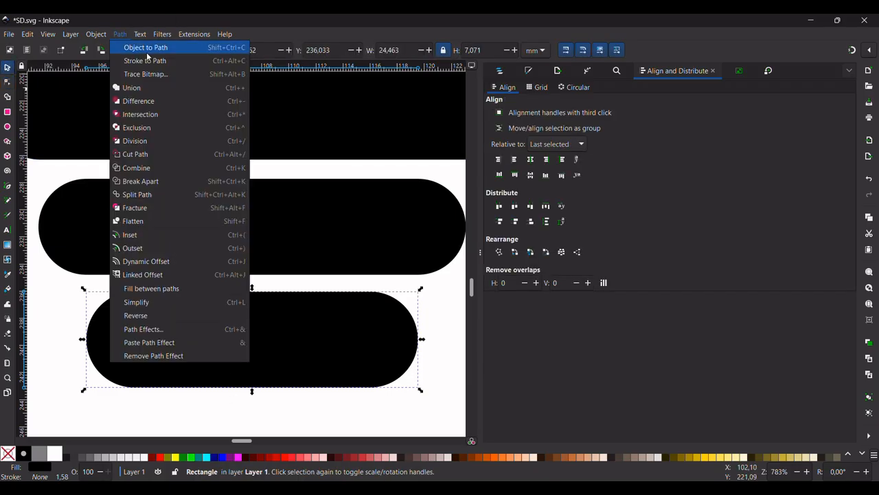
pyautogui.click(146, 50)
pyautogui.click(7, 82)
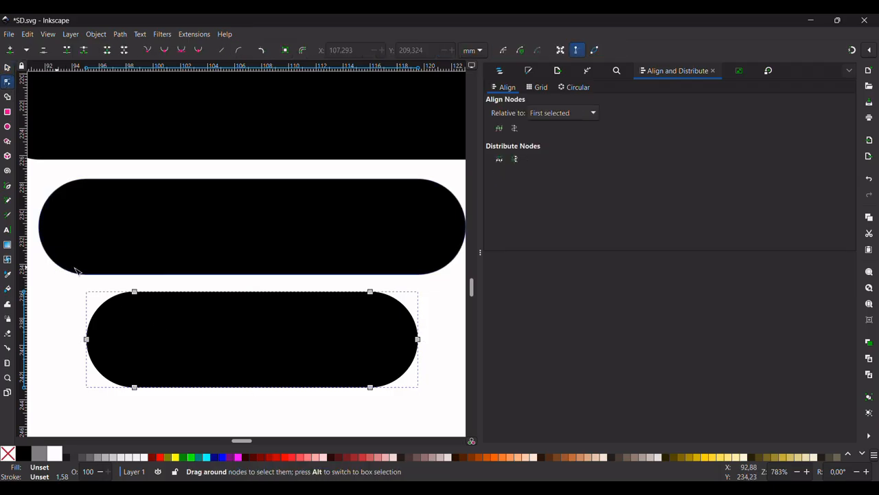
pyautogui.moveTo(55, 267); pyautogui.dragTo(444, 417)
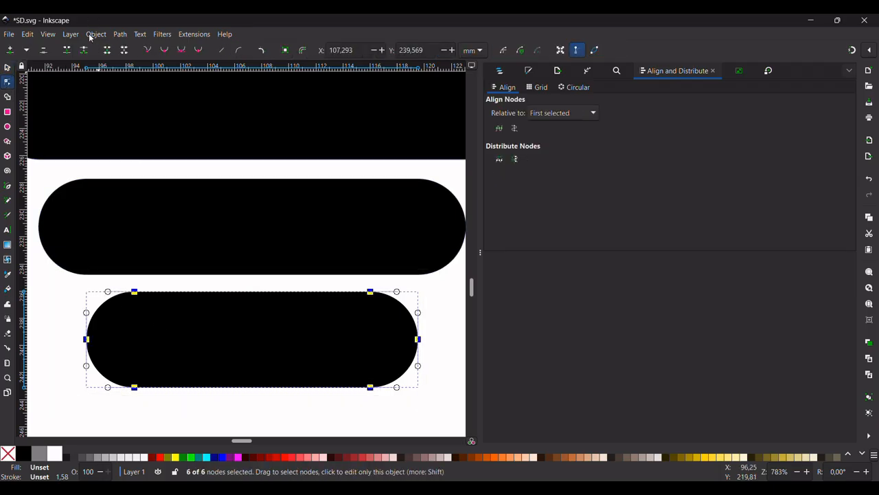
pyautogui.click(146, 49)
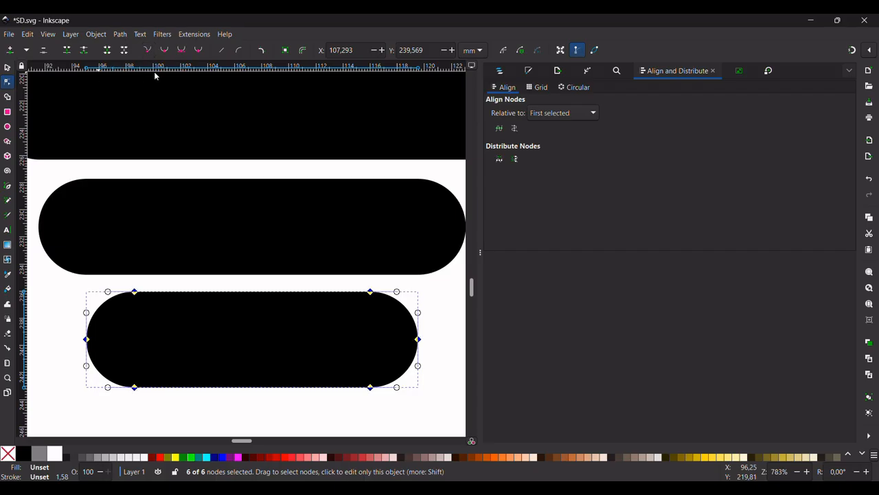
pyautogui.moveTo(39, 262); pyautogui.dragTo(441, 331)
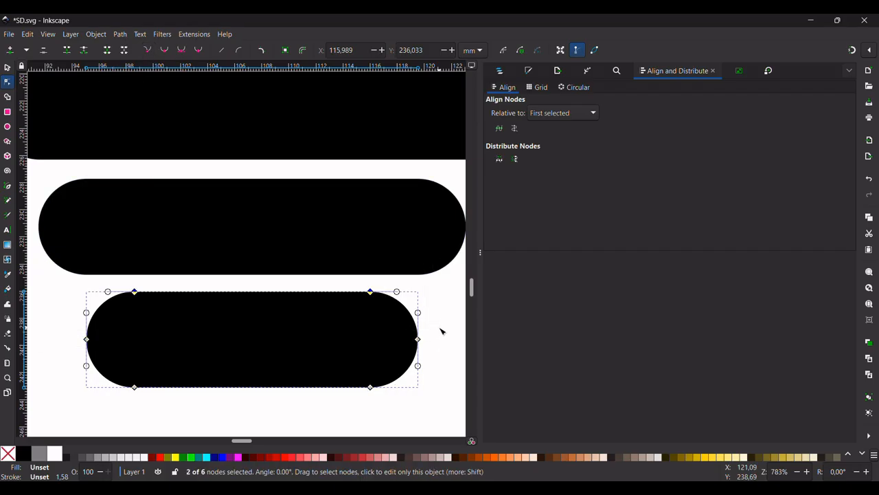
pyautogui.press('Delete')
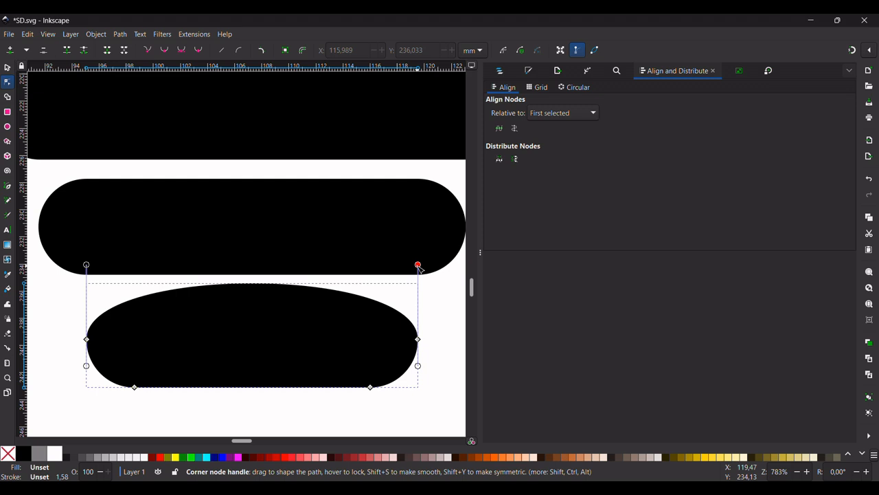
pyautogui.moveTo(419, 266); pyautogui.dragTo(420, 342)
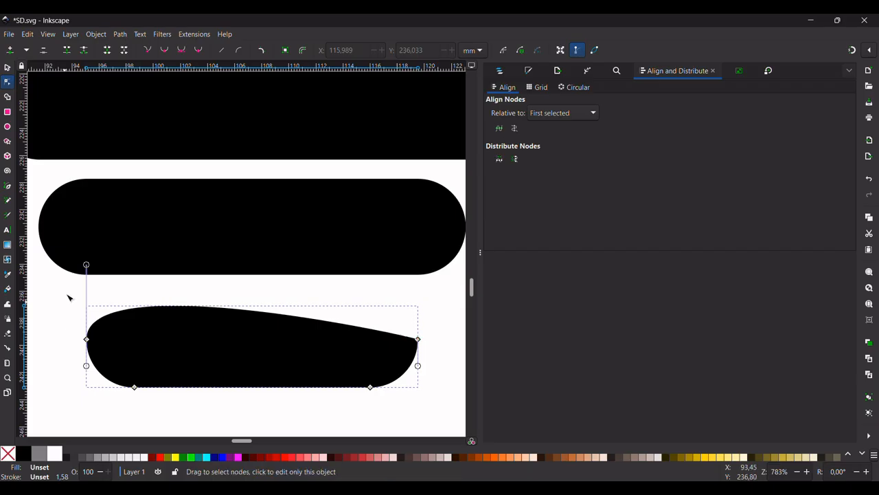
pyautogui.click(87, 266)
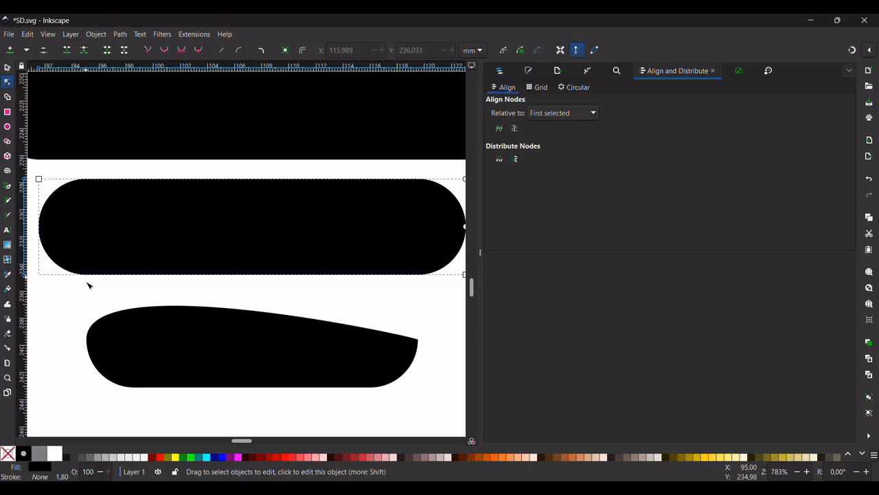
pyautogui.click(96, 327)
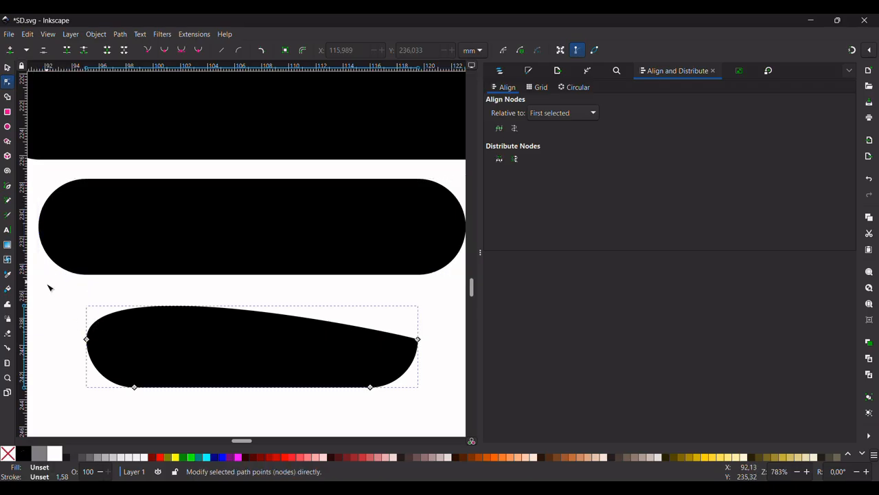
pyautogui.hotkey('ctrl', 'z')
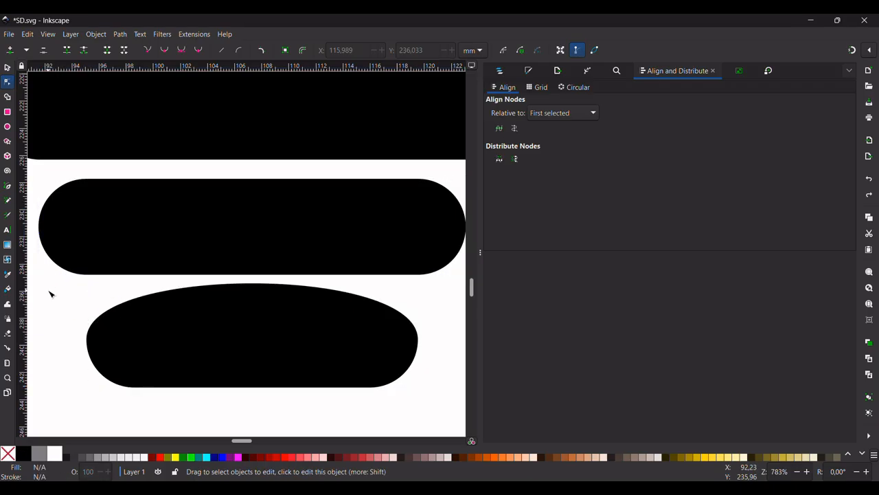
pyautogui.hotkey('ctrl', 'z')
pyautogui.click(71, 304)
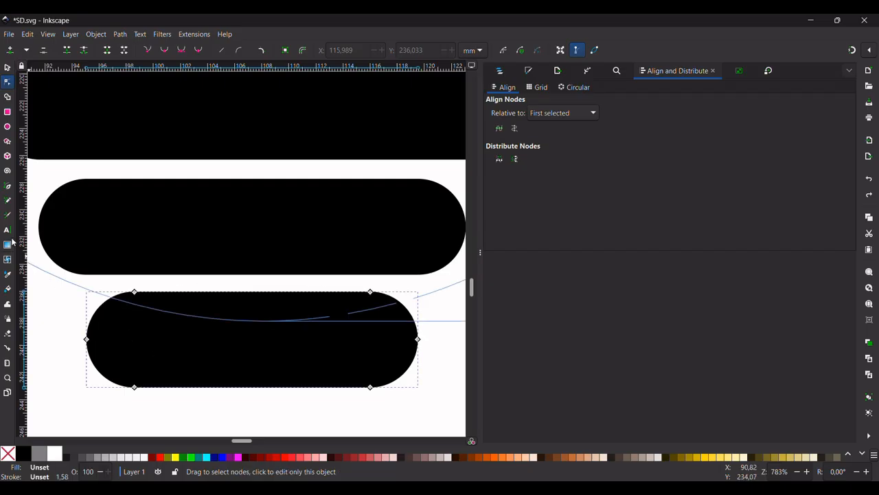
# Delete the lowest bar's two upper nodes, enable snapping and retract both upward side handles onto their nodes for a flat top edge.
pyautogui.moveTo(32, 231); pyautogui.dragTo(432, 333)
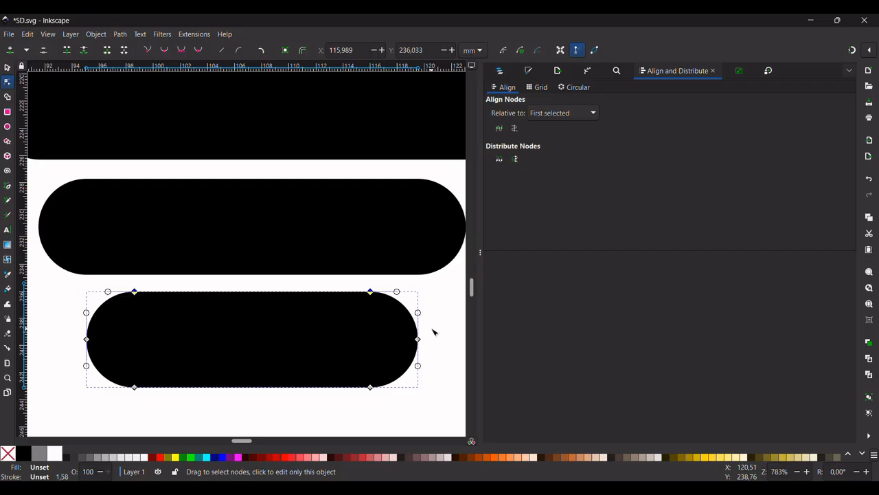
pyautogui.press('Delete')
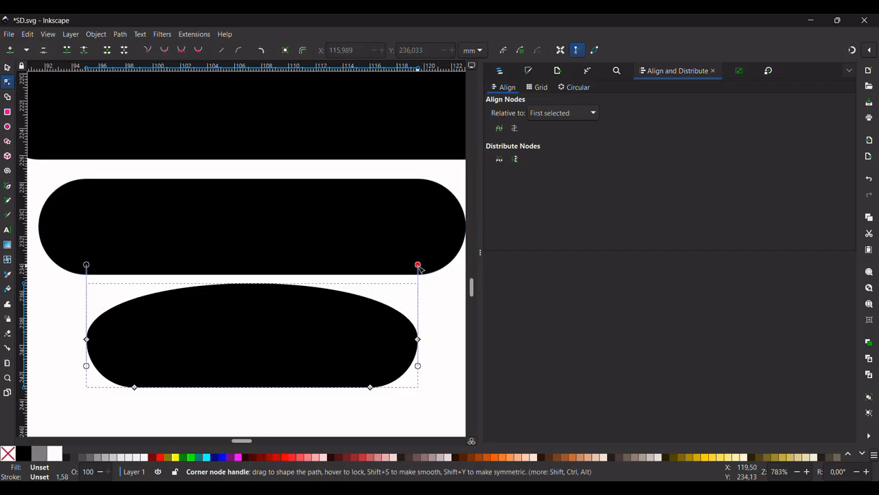
pyautogui.click(853, 50)
pyautogui.moveTo(418, 265); pyautogui.dragTo(418, 338)
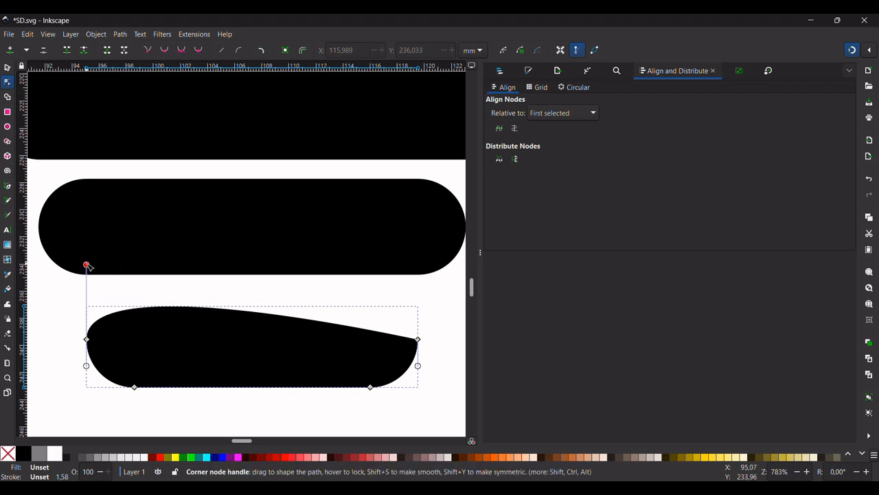
pyautogui.moveTo(87, 265); pyautogui.dragTo(87, 340)
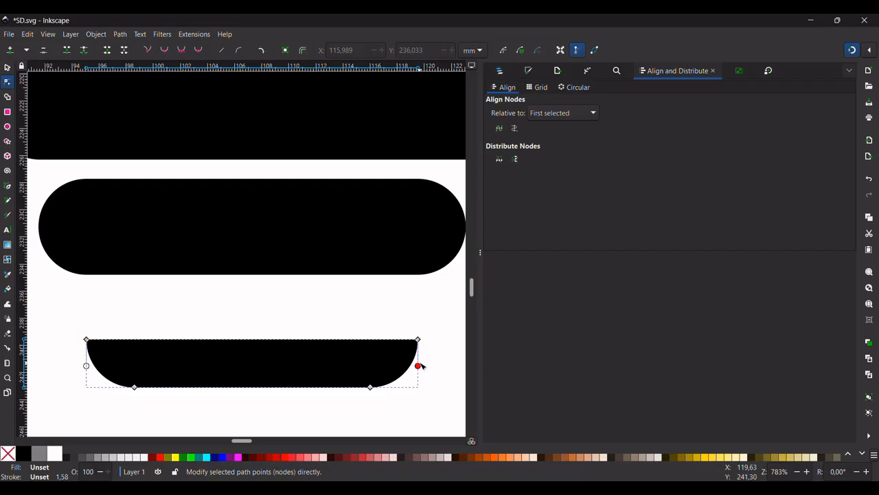
pyautogui.click(434, 321)
# Move the flat-topped lowest bar straight up below the third bar, snapping it to the same gap as between the other bars.
pyautogui.scroll(-4, 433, 321)
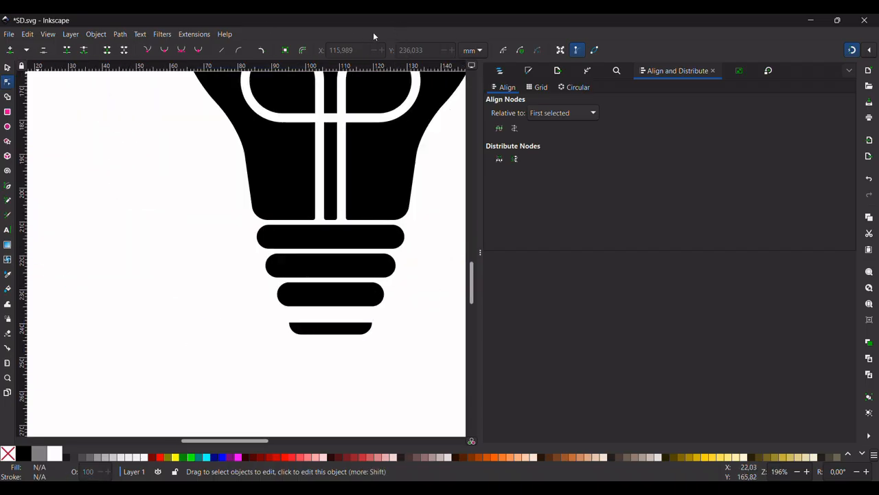
pyautogui.click(7, 72)
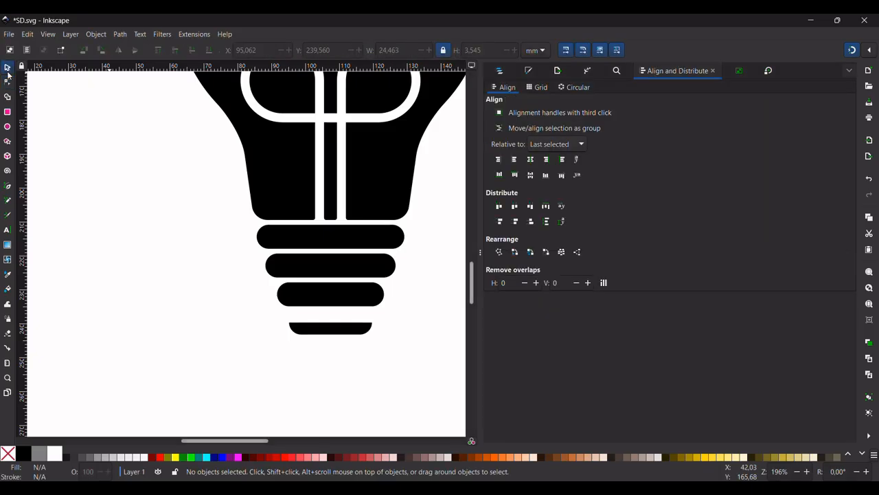
pyautogui.keyDown('ctrl'); pyautogui.click(329, 332); pyautogui.keyUp('ctrl')
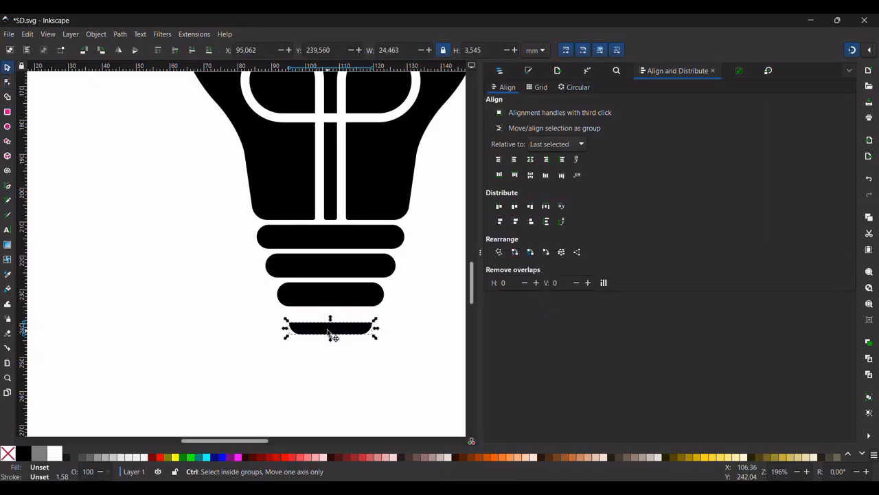
pyautogui.moveTo(327, 329)
pyautogui.mouseDown()
pyautogui.moveTo(328, 315)
pyautogui.moveTo(344, 325)
pyautogui.mouseUp()
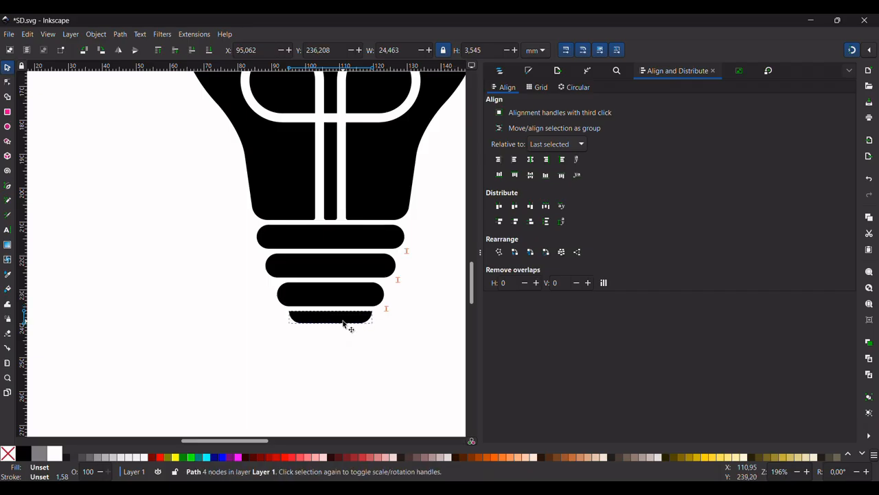
# Distribute the four socket bars with equal vertical gaps between them.
pyautogui.keyDown('ctrl'); pyautogui.scroll(1, 344, 327); pyautogui.keyUp('ctrl')
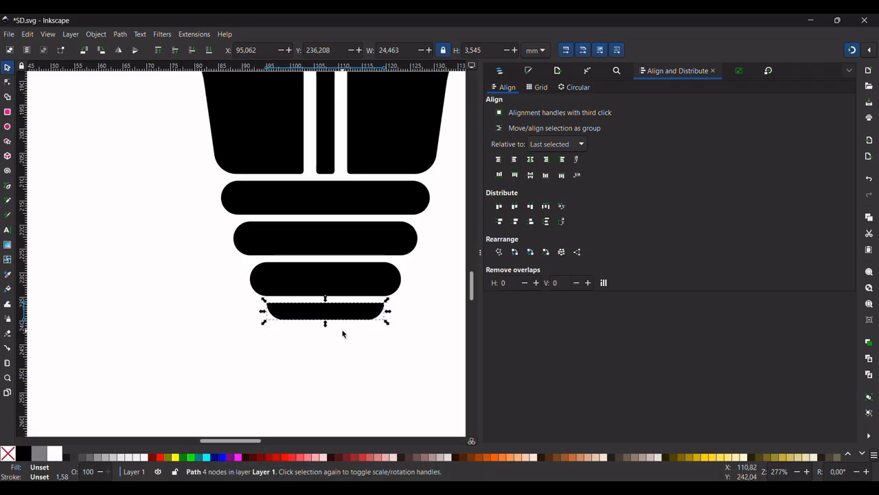
pyautogui.keyDown('shift'); pyautogui.click(333, 203); pyautogui.keyUp('shift')
pyautogui.keyDown('shift'); pyautogui.click(337, 235); pyautogui.keyUp('shift')
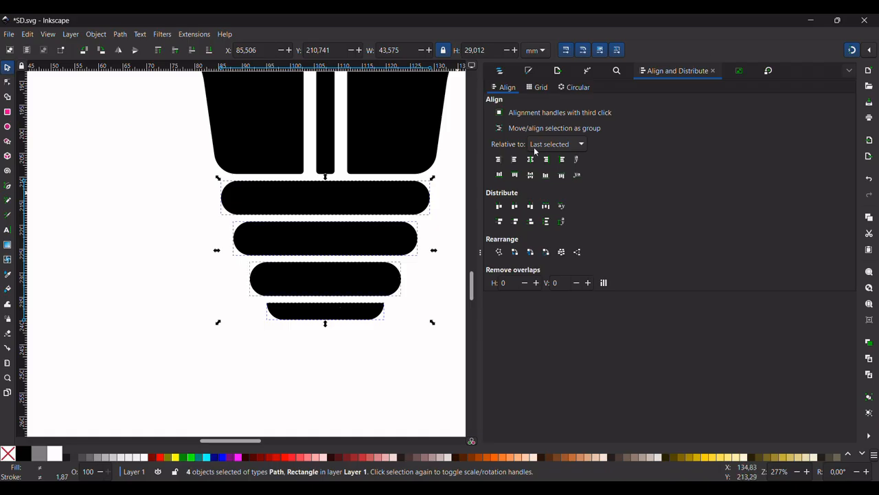
pyautogui.click(546, 222)
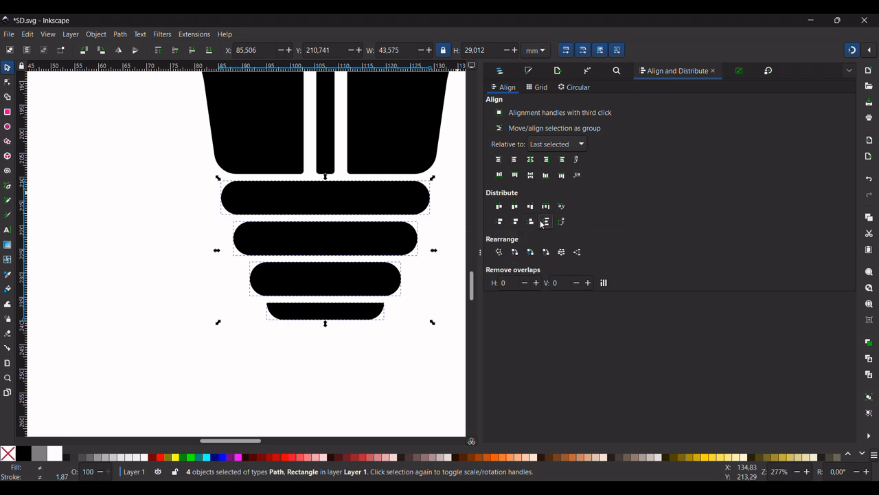
pyautogui.click(375, 358)
# Draw a rectangle about 11.1 × 6.8 mm overlapping the lower edge of the lowest bar and make its corners sharp.
pyautogui.keyDown('ctrl'); pyautogui.scroll(3, 376, 358); pyautogui.keyUp('ctrl')
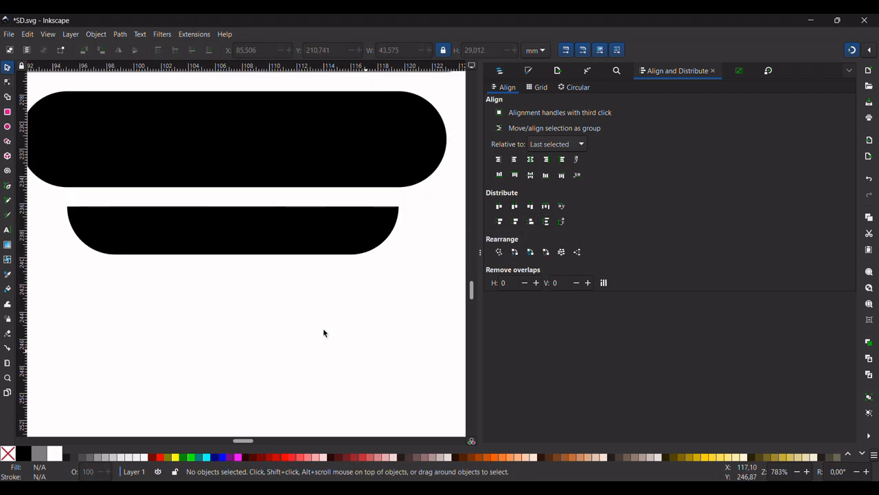
pyautogui.click(7, 111)
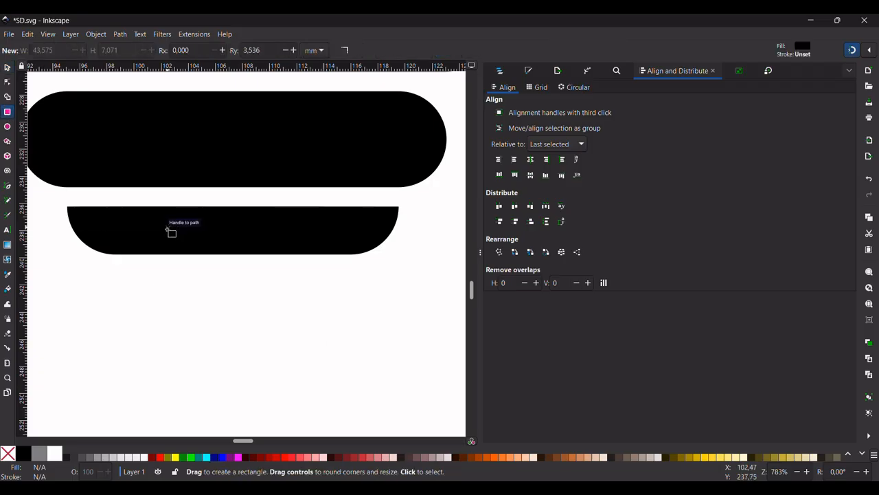
pyautogui.moveTo(166, 234)
pyautogui.mouseDown()
pyautogui.moveTo(317, 280)
pyautogui.moveTo(317, 325)
pyautogui.mouseUp()
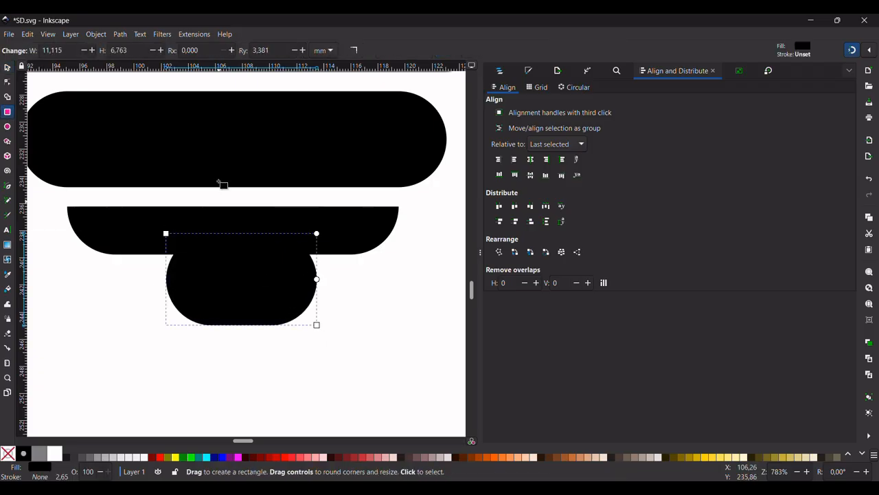
pyautogui.click(354, 50)
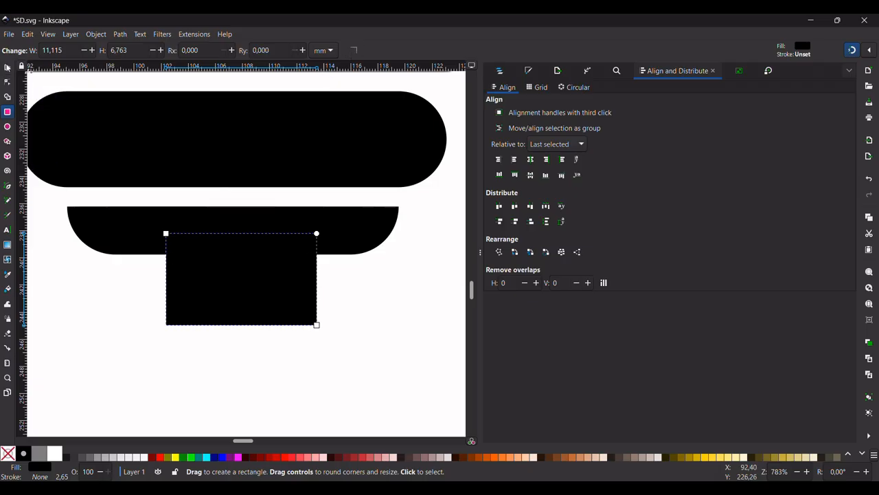
# Shrink the new rectangle symmetrically to about 7.5 × 6.3 mm, keeping it overlapping the lowest bar.
pyautogui.click(6, 67)
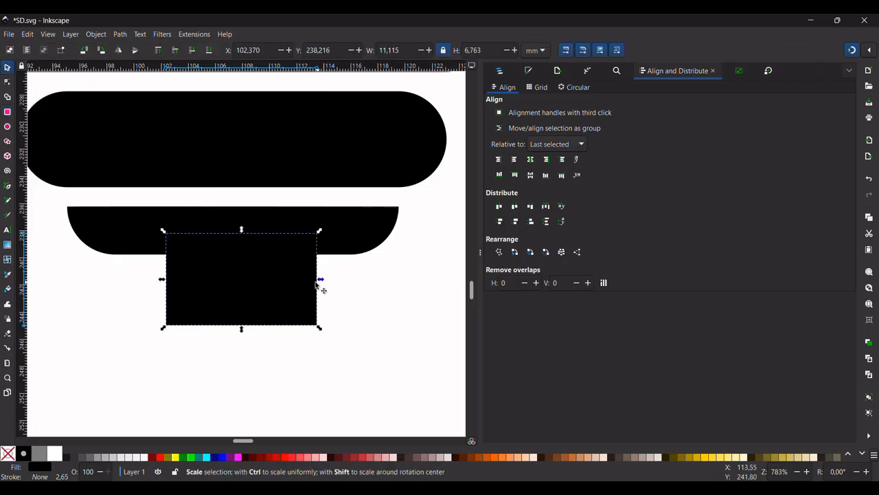
pyautogui.press('shift')
pyautogui.moveTo(320, 281); pyautogui.dragTo(300, 281)
pyautogui.moveTo(235, 292)
pyautogui.mouseDown()
pyautogui.moveTo(234, 274)
pyautogui.moveTo(238, 286)
pyautogui.mouseUp()
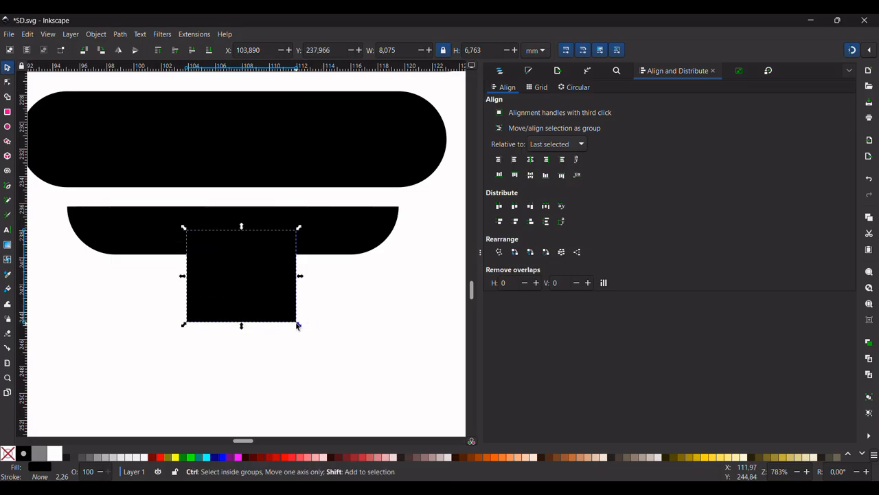
pyautogui.moveTo(297, 326)
pyautogui.mouseDown()
pyautogui.moveTo(282, 310)
pyautogui.moveTo(293, 318)
pyautogui.mouseUp()
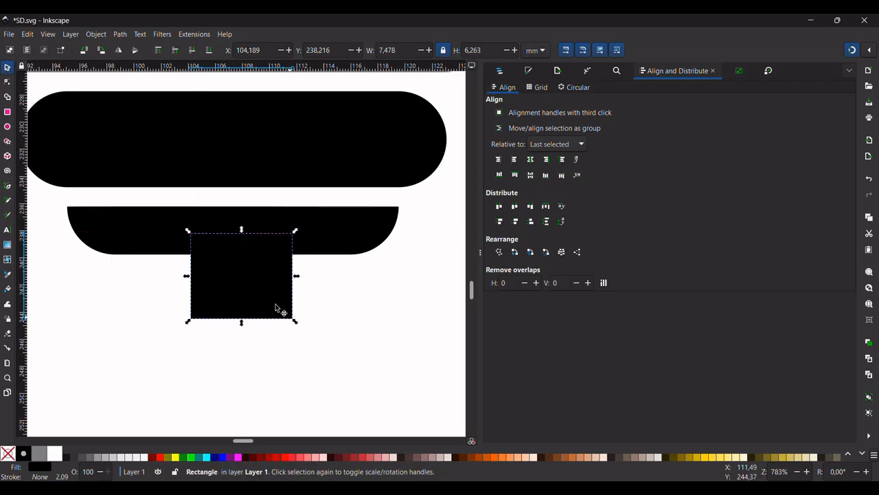
# Center the rectangle horizontally on the flat-topped lowest bar.
pyautogui.keyDown('shift'); pyautogui.click(144, 249); pyautogui.keyUp('shift')
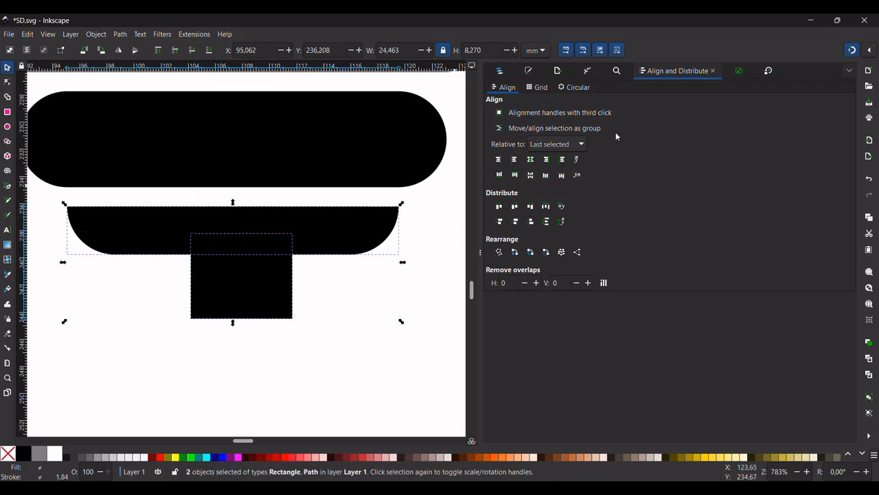
pyautogui.click(533, 160)
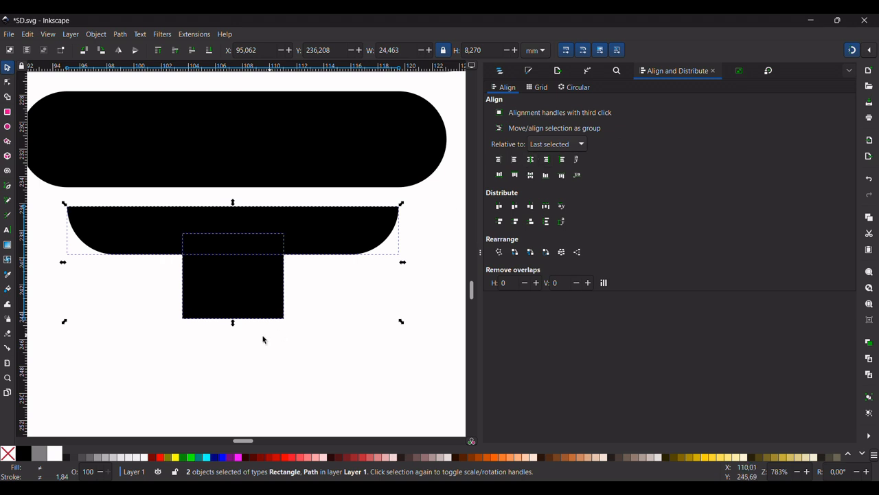
pyautogui.click(301, 328)
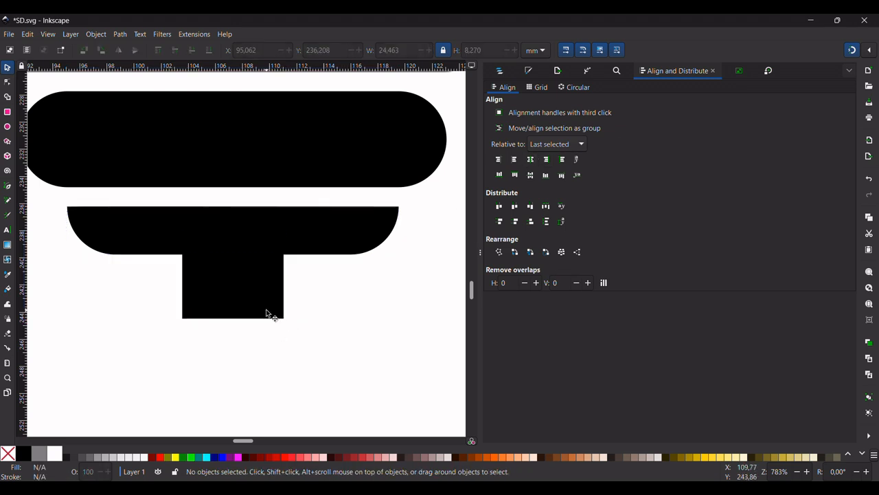
# Convert the contact-tip rectangle below the flat-topped bar from an object into an editable path.
pyautogui.click(267, 313)
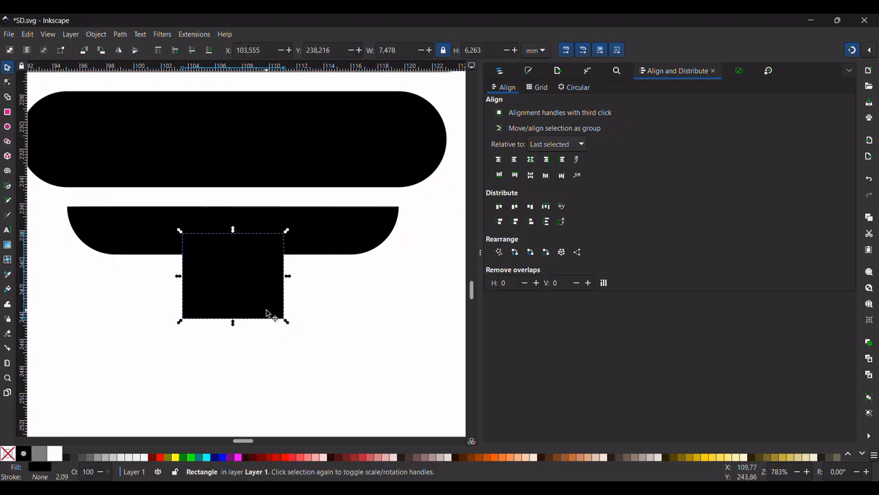
pyautogui.click(122, 36)
pyautogui.click(137, 45)
pyautogui.click(139, 34)
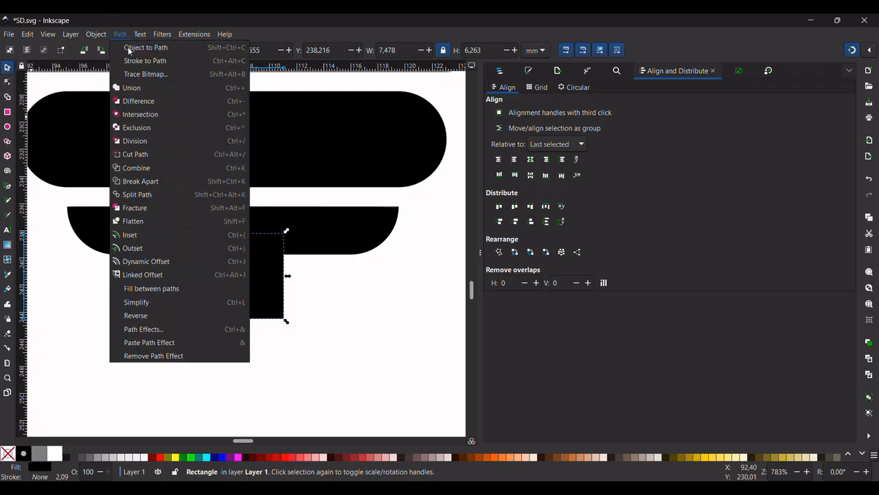
pyautogui.click(129, 47)
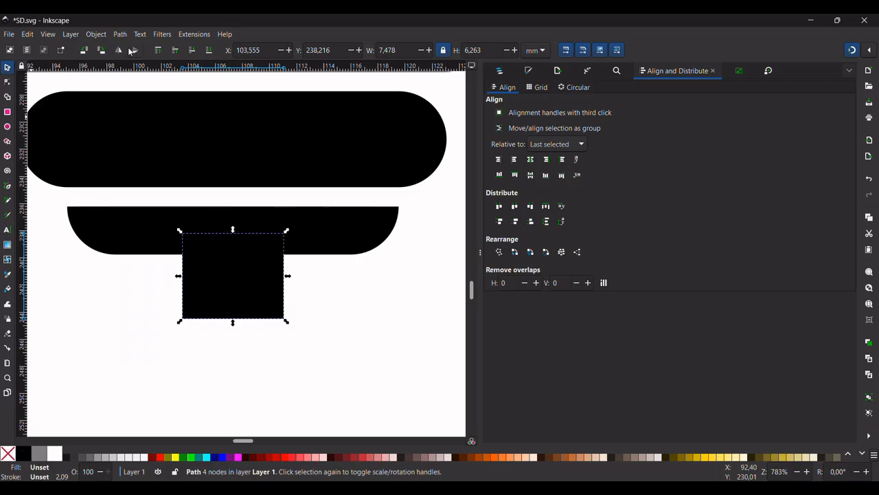
# Taper the contact tip symmetrically by scaling its two bottom nodes horizontally to about 69% of their spacing.
pyautogui.click(8, 82)
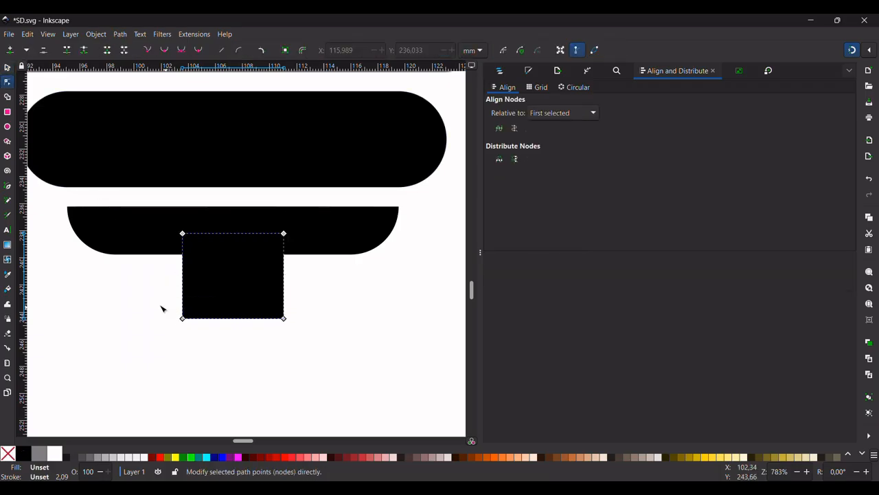
pyautogui.moveTo(163, 309); pyautogui.dragTo(322, 362)
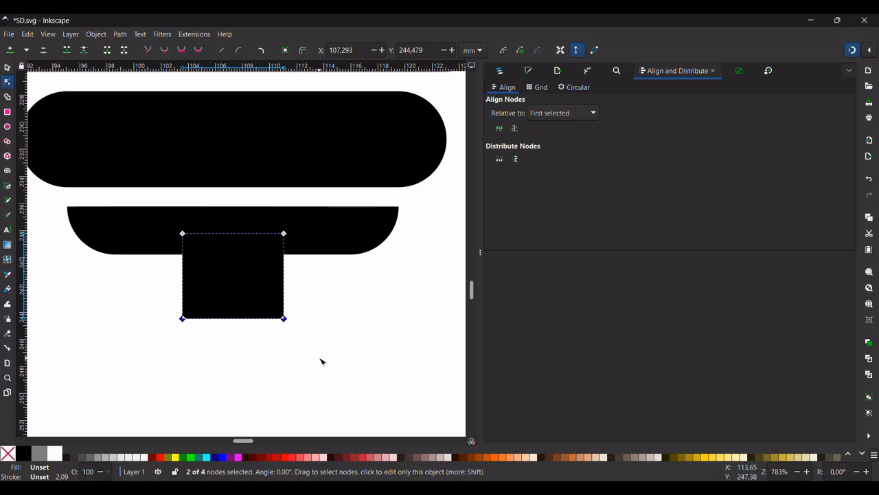
pyautogui.click(559, 53)
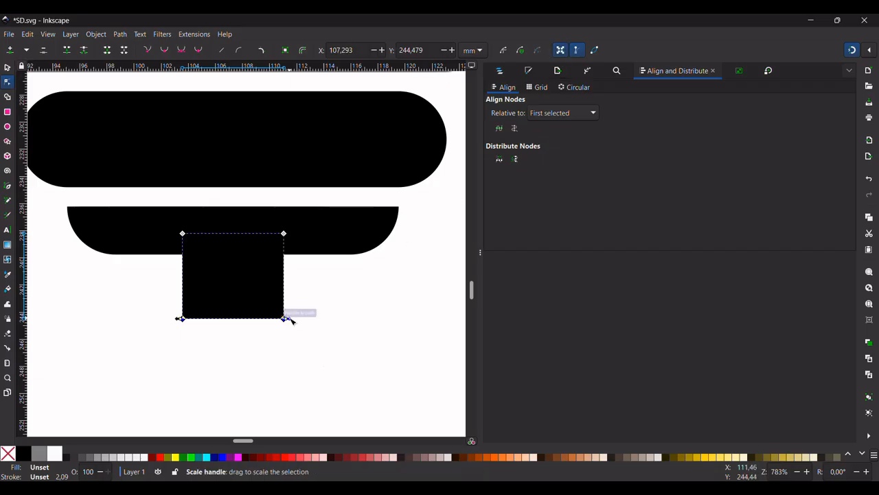
pyautogui.moveTo(290, 319); pyautogui.dragTo(277, 321)
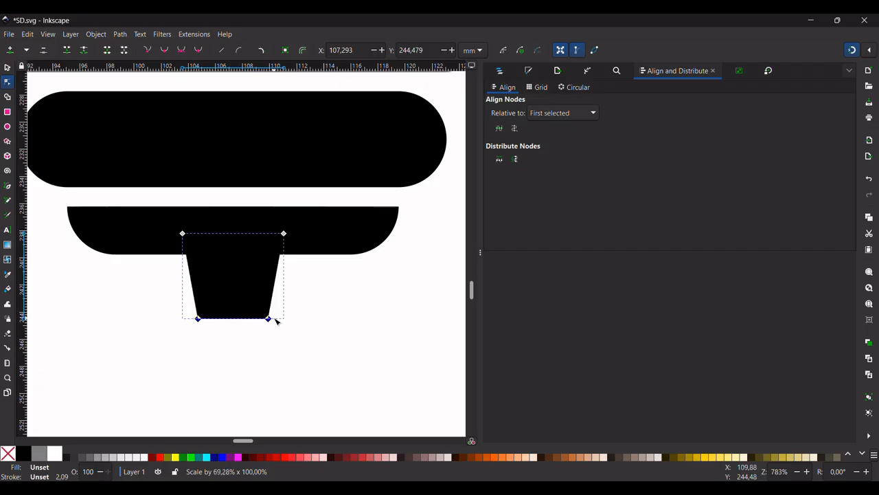
# Round both bottom corners of the tapered tip equally with the Corners effect, starting about 1.2 mm in from each corner.
pyautogui.scroll(1, 265, 344)
pyautogui.scroll(2, 265, 344)
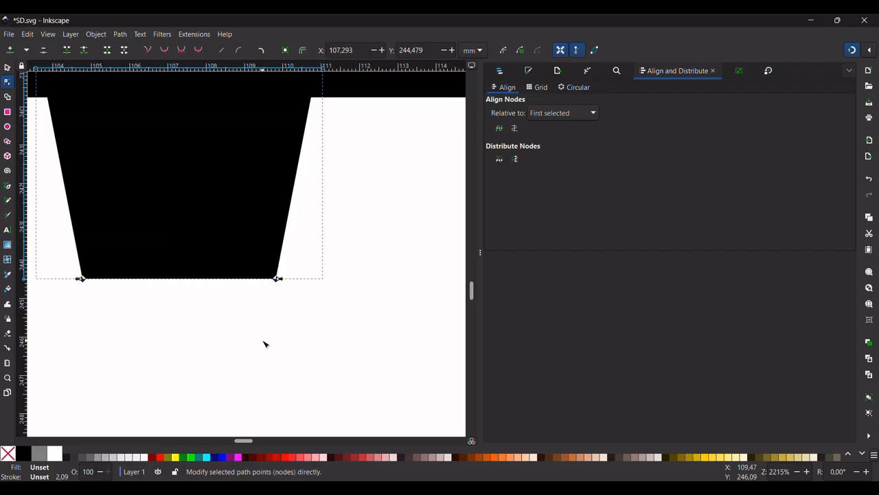
pyautogui.click(257, 320)
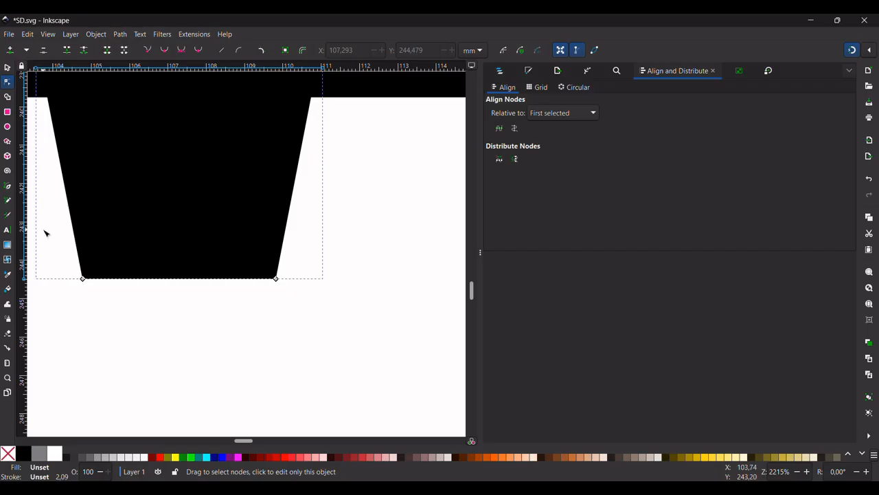
pyautogui.moveTo(46, 233); pyautogui.dragTo(362, 346)
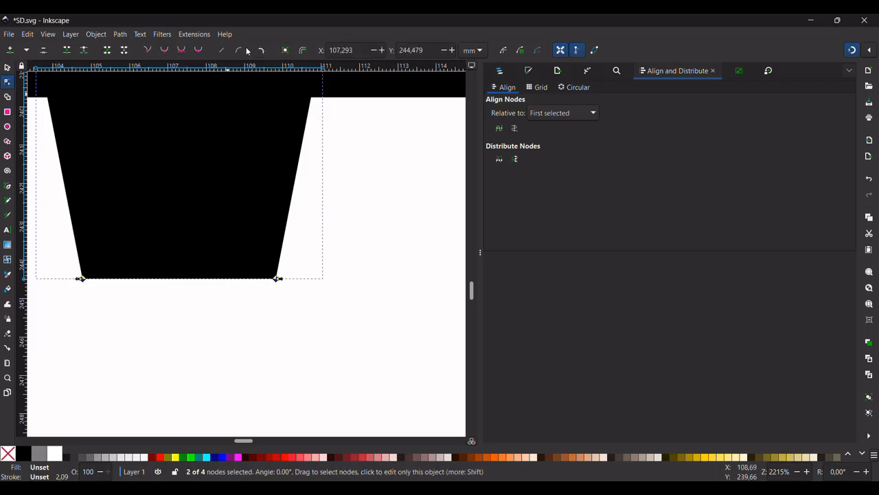
pyautogui.click(266, 52)
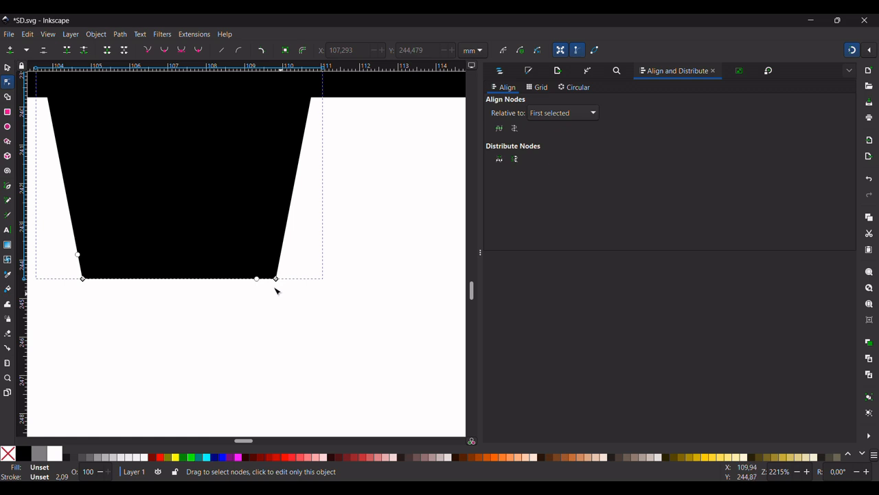
pyautogui.moveTo(262, 281); pyautogui.dragTo(249, 282)
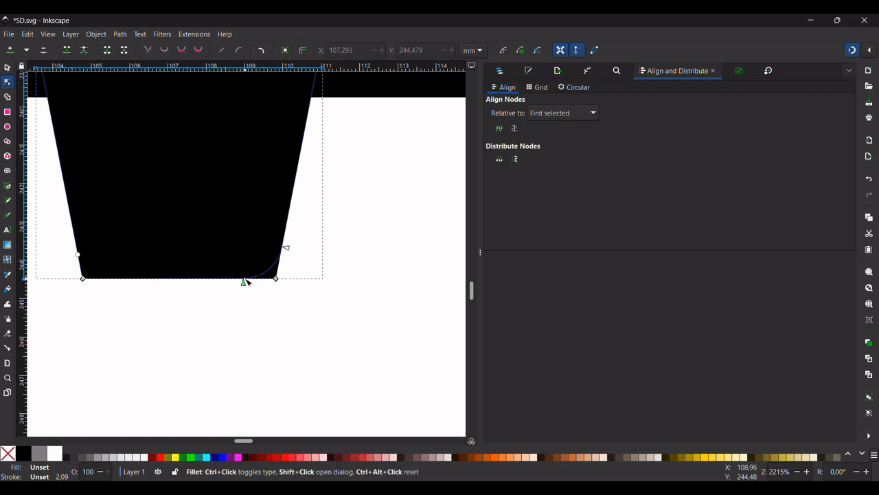
pyautogui.hotkey('ctrl', 'z')
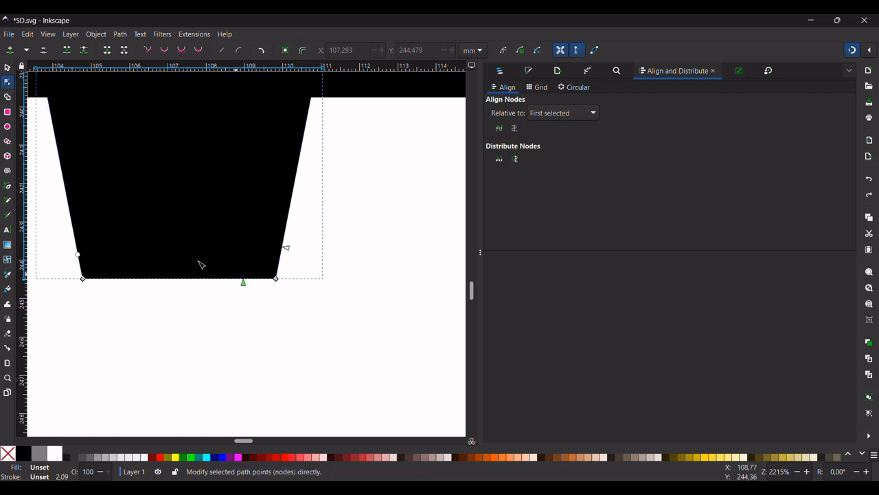
pyautogui.moveTo(48, 220); pyautogui.dragTo(314, 322)
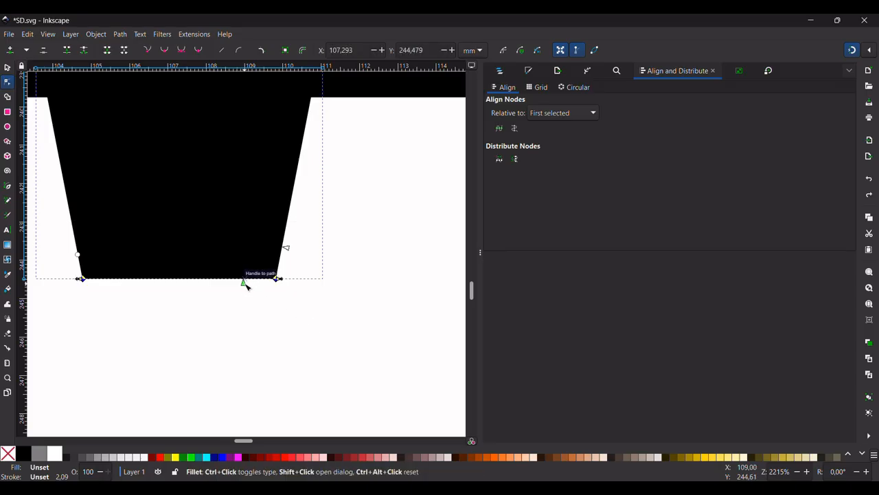
pyautogui.moveTo(245, 285); pyautogui.dragTo(234, 285)
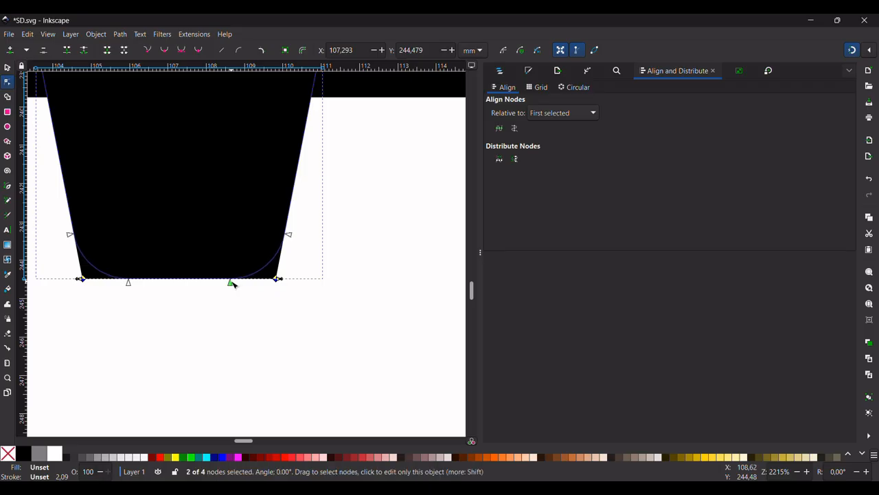
pyautogui.click(253, 327)
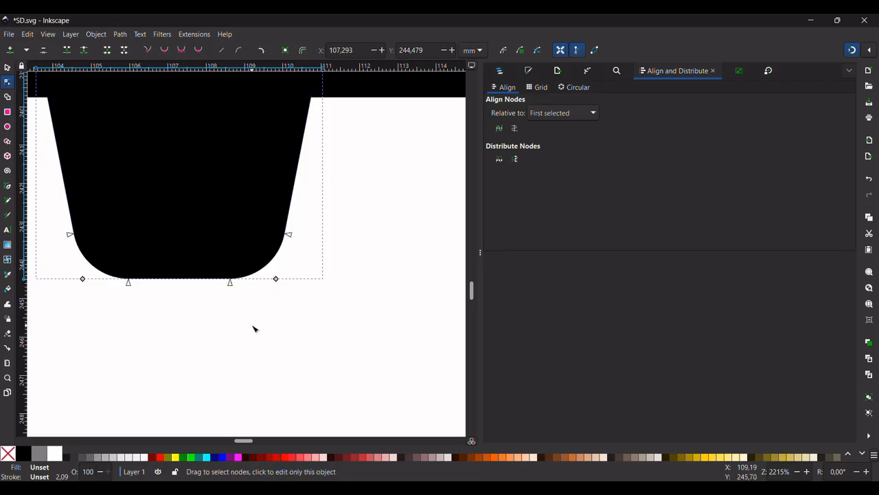
pyautogui.scroll(-3, 253, 327)
pyautogui.click(263, 359)
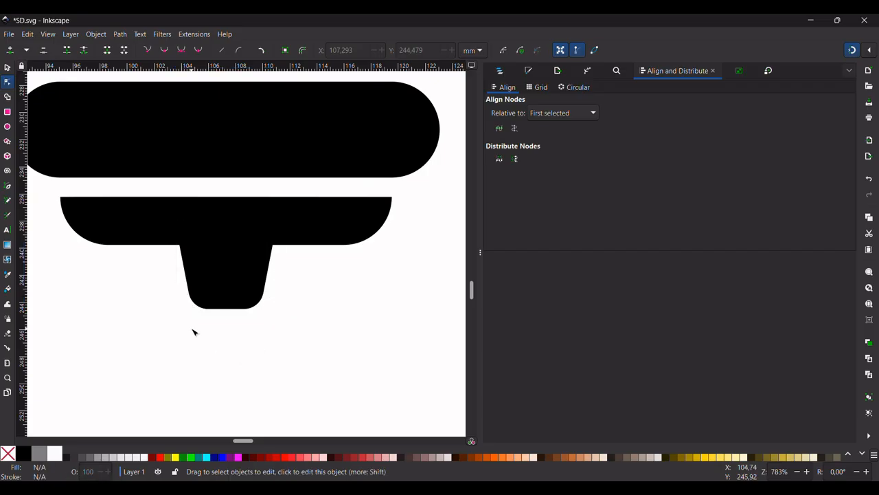
# Shorten the contact tip from its lower edge to a height of about 5.4 mm, keeping its width.
pyautogui.click(7, 67)
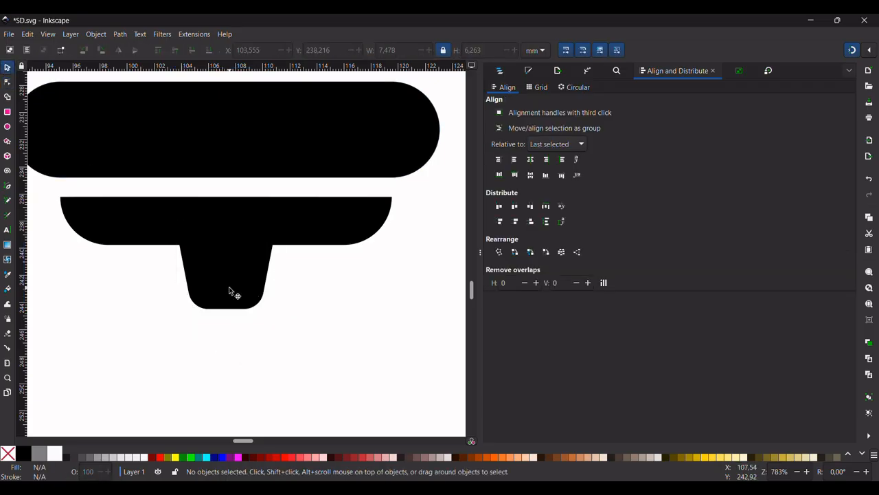
pyautogui.click(229, 286)
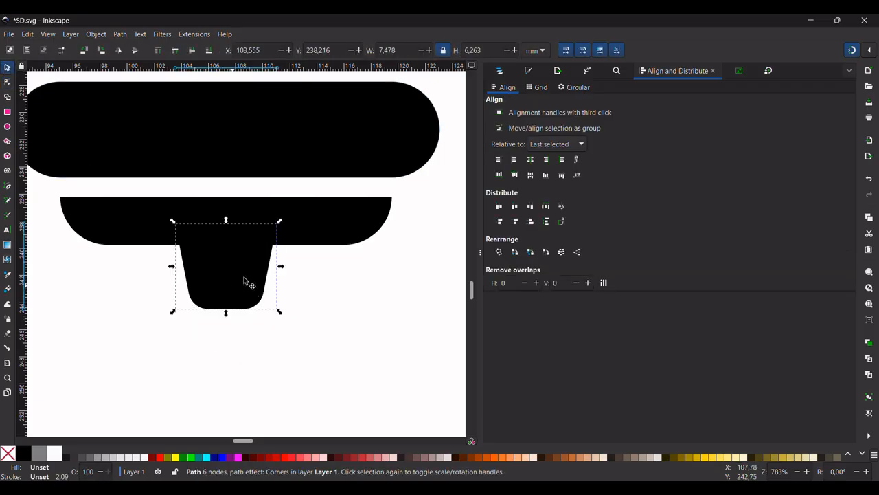
pyautogui.keyDown('shift'); pyautogui.click(359, 233); pyautogui.keyUp('shift')
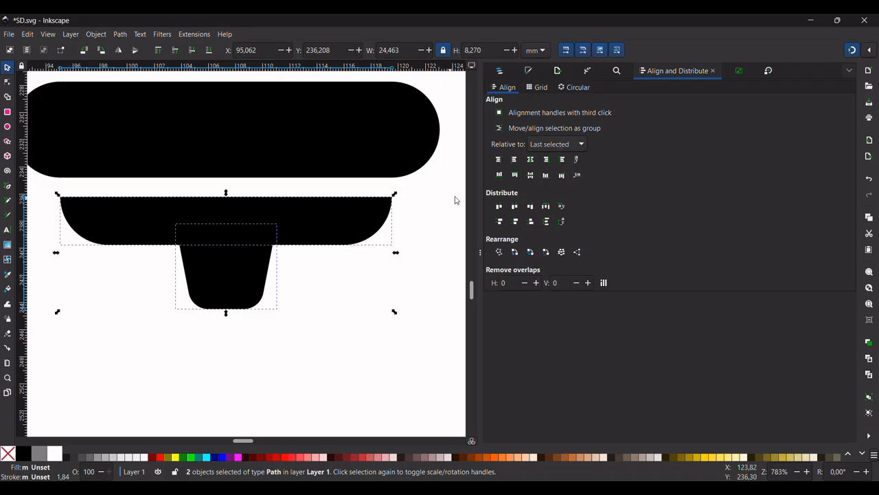
pyautogui.click(237, 343)
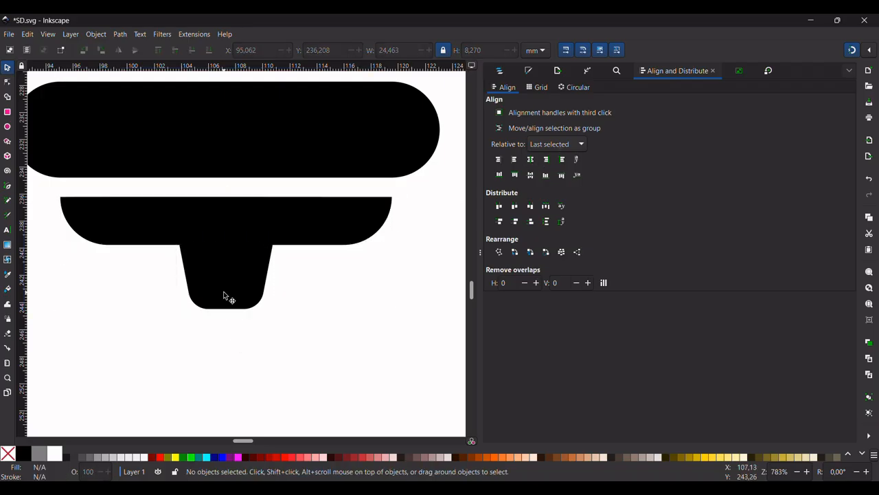
pyautogui.click(225, 296)
pyautogui.moveTo(228, 317); pyautogui.dragTo(227, 305)
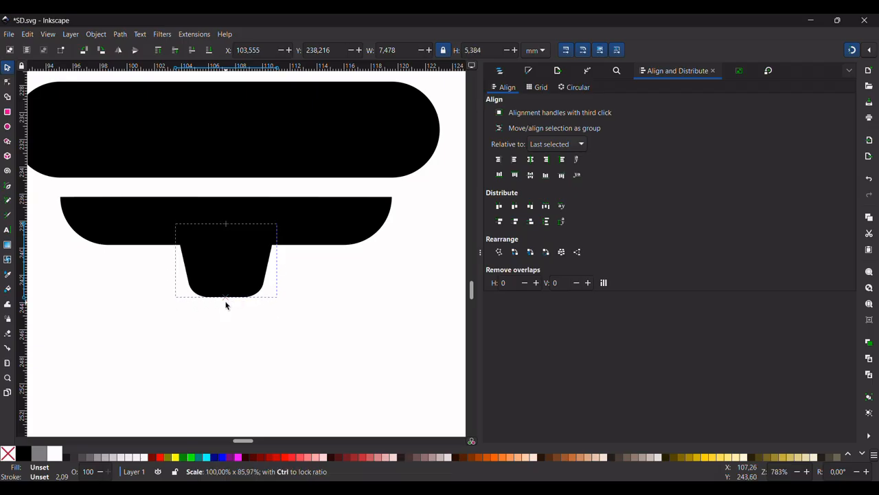
pyautogui.click(236, 334)
# Unite the flat-topped bar and the contact tip into a single path.
pyautogui.scroll(-3, 249, 309)
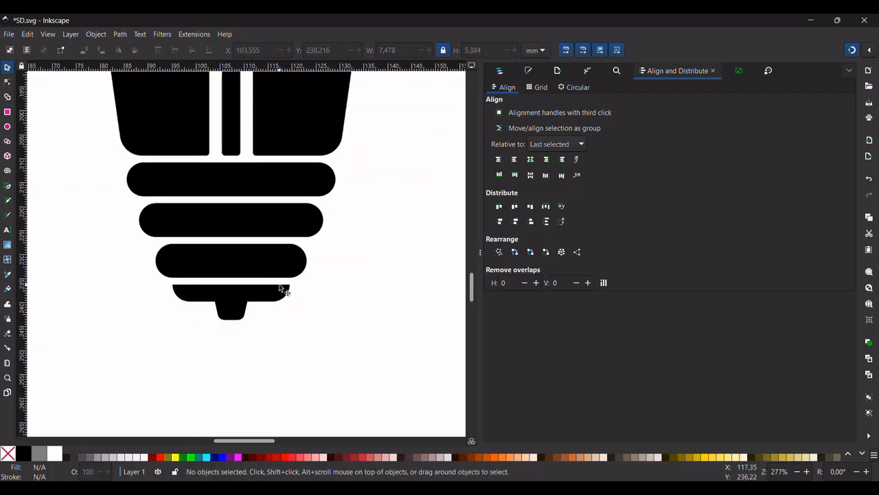
pyautogui.click(279, 287)
pyautogui.keyDown('shift'); pyautogui.click(235, 314); pyautogui.keyUp('shift')
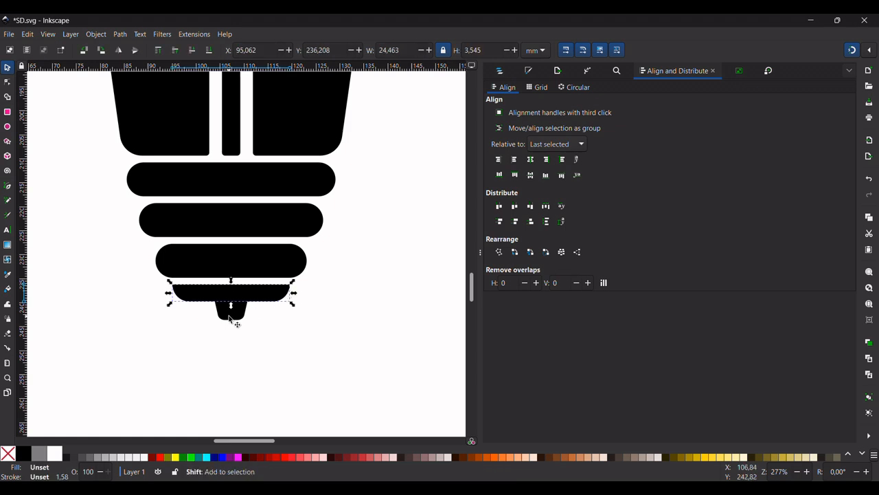
pyautogui.click(119, 36)
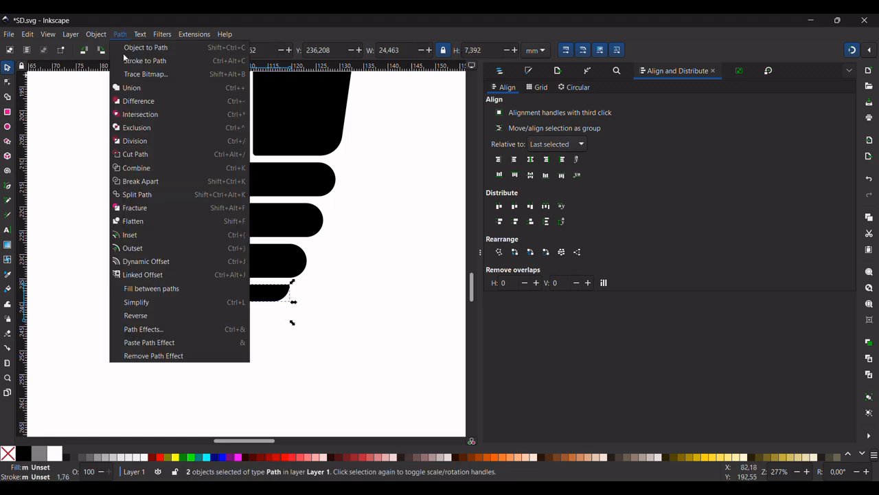
pyautogui.click(136, 89)
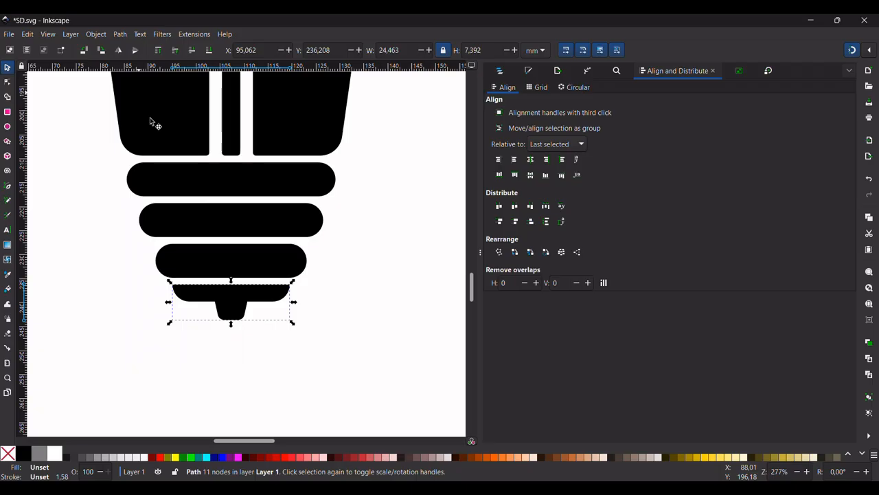
pyautogui.click(245, 385)
# Distribute the bulb body, three socket bars and end piece with equal vertical gaps and center them on a common vertical axis.
pyautogui.press('-')
pyautogui.press('-')
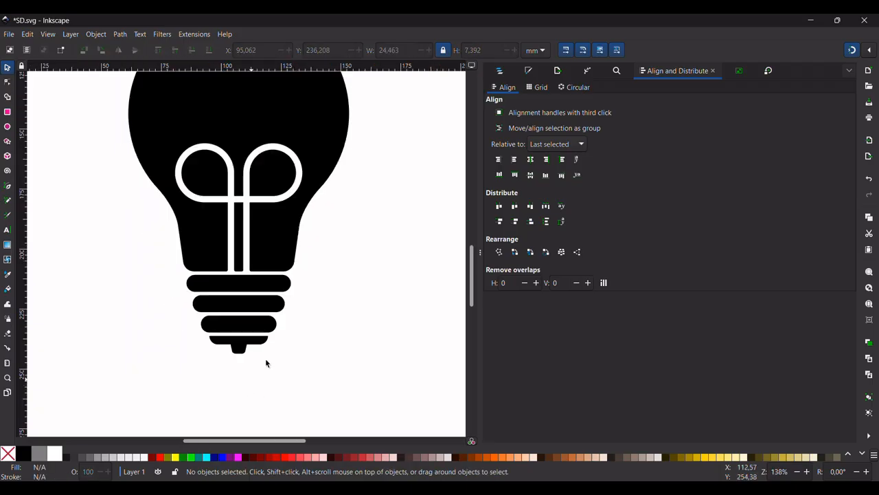
pyautogui.click(270, 290)
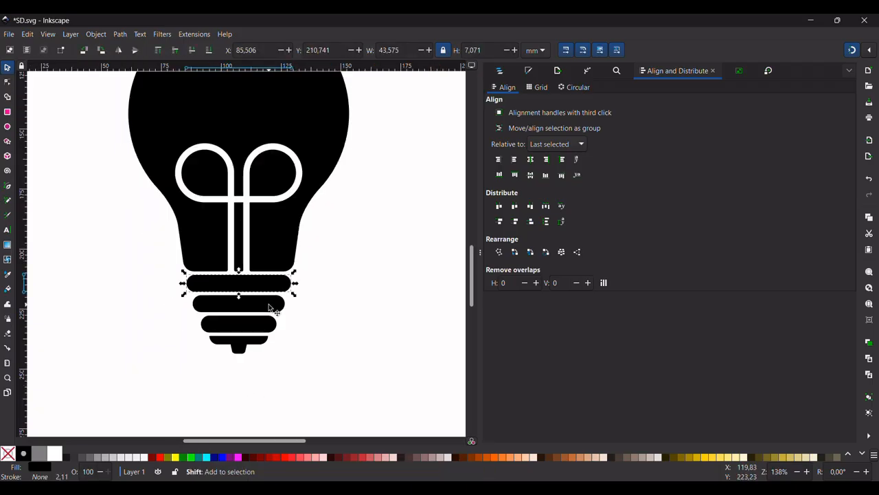
pyautogui.keyDown('shift'); pyautogui.click(270, 307); pyautogui.keyUp('shift')
pyautogui.keyDown('shift'); pyautogui.click(264, 326); pyautogui.keyUp('shift')
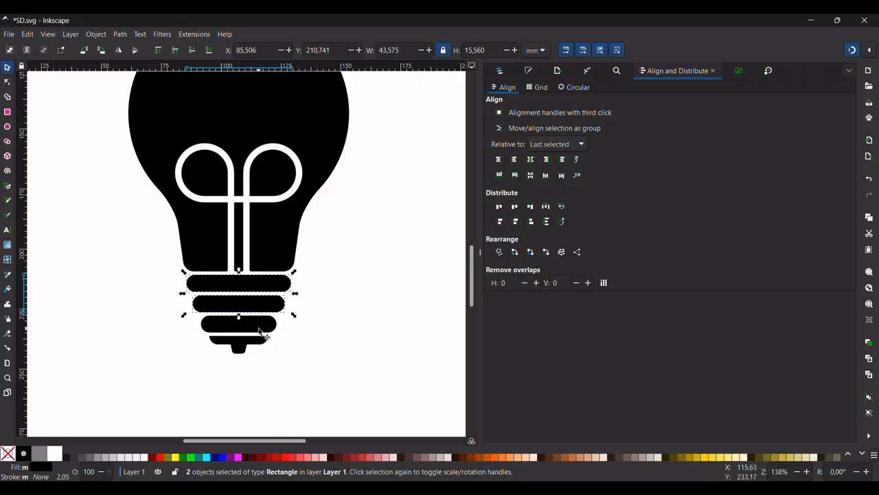
pyautogui.keyDown('shift'); pyautogui.click(244, 347); pyautogui.keyUp('shift')
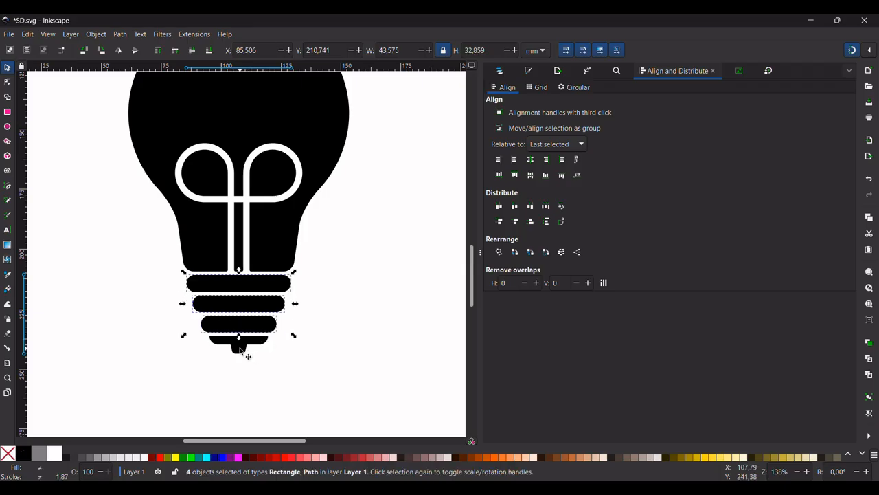
pyautogui.click(547, 222)
pyautogui.keyDown('shift'); pyautogui.click(289, 229); pyautogui.keyUp('shift')
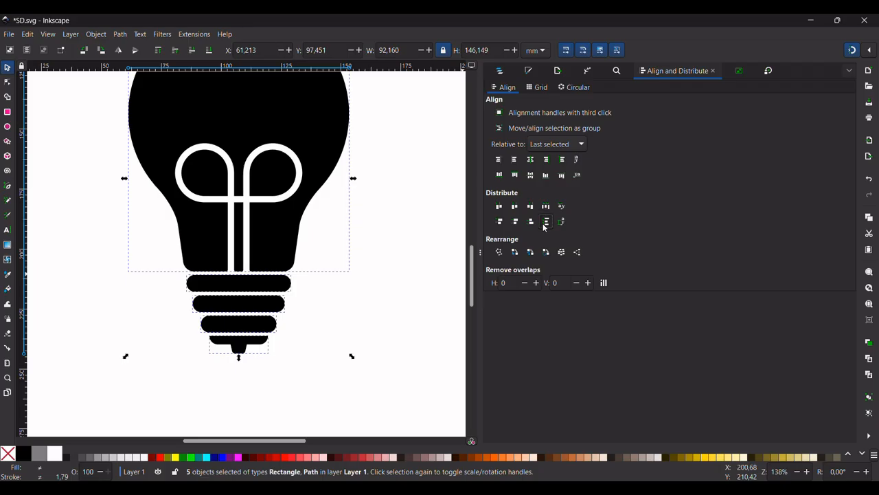
pyautogui.click(533, 161)
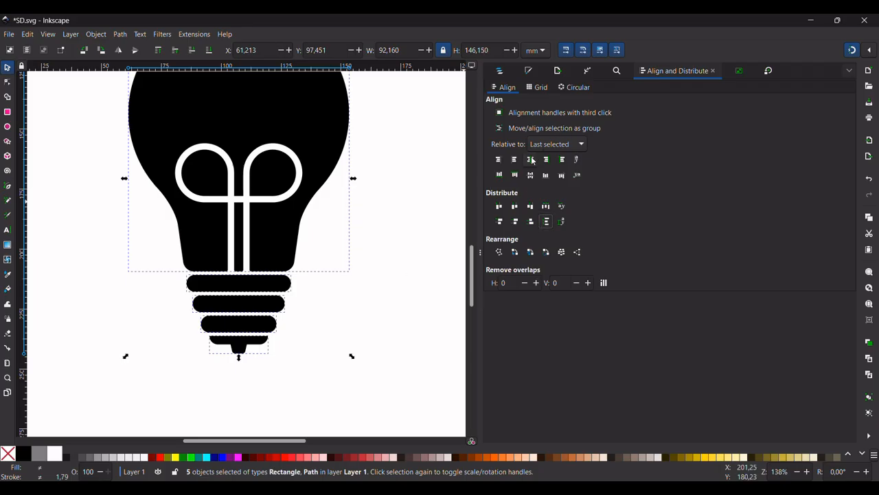
pyautogui.click(346, 298)
# Select all the parts of the light bulb and unite them into one path.
pyautogui.scroll(-2, 343, 300)
pyautogui.scroll(2, 343, 302)
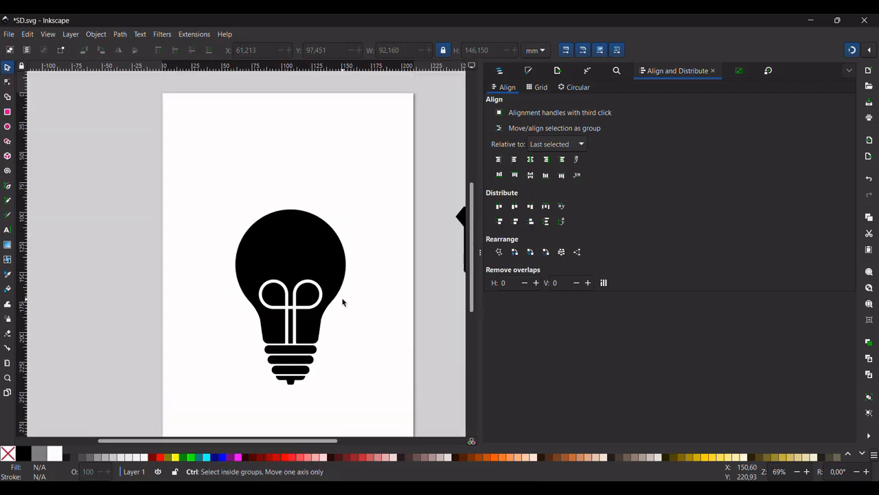
pyautogui.scroll(-2, 342, 303)
pyautogui.moveTo(257, 236); pyautogui.dragTo(373, 375)
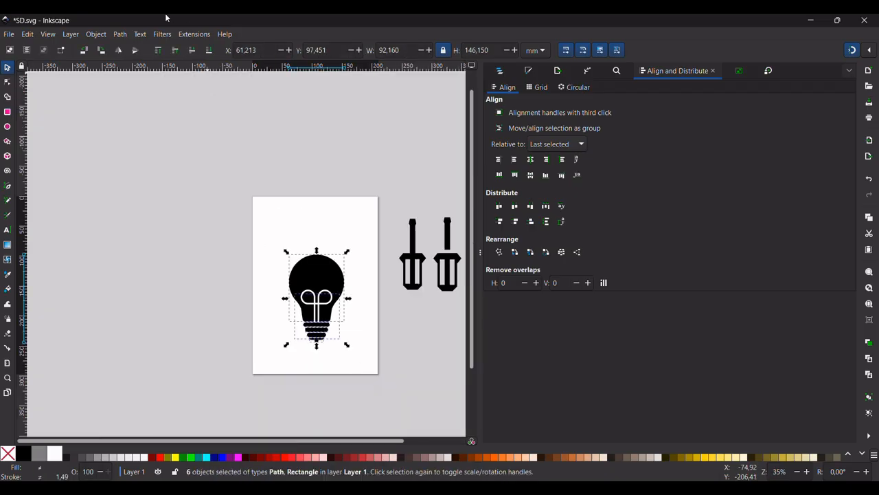
pyautogui.click(125, 33)
pyautogui.click(143, 90)
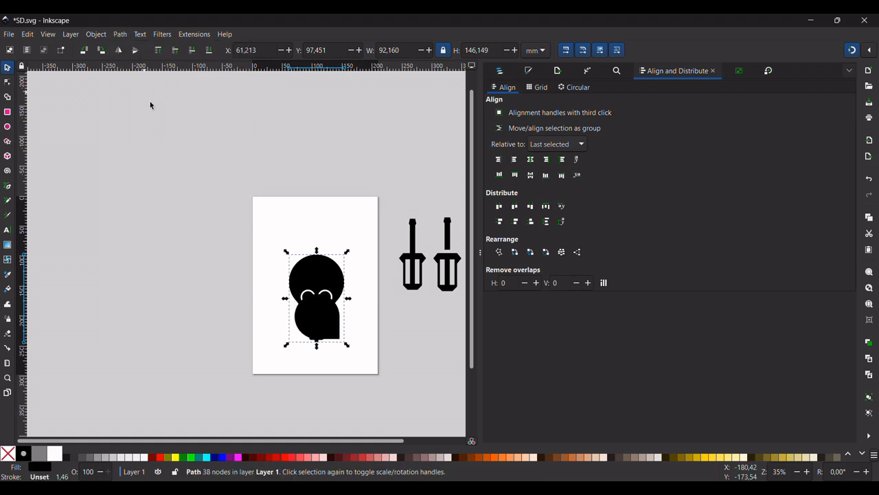
# Undo the union of the bulb parts, select all six separate parts and move them off the page to its left.
pyautogui.hotkey('ctrl', 'z')
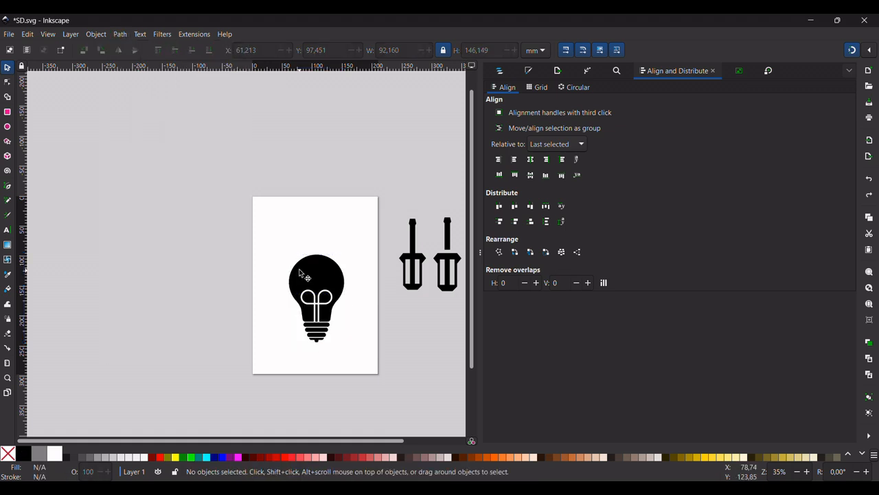
pyautogui.moveTo(264, 232); pyautogui.dragTo(365, 349)
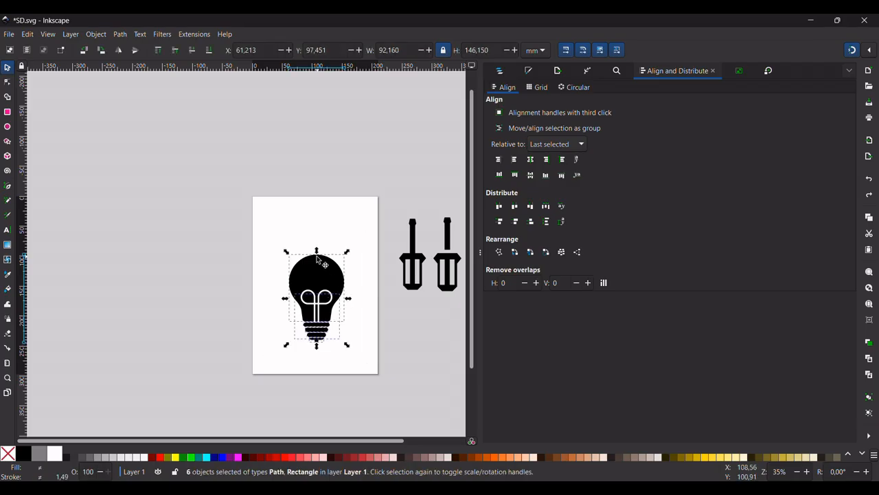
pyautogui.moveTo(303, 272); pyautogui.dragTo(188, 232)
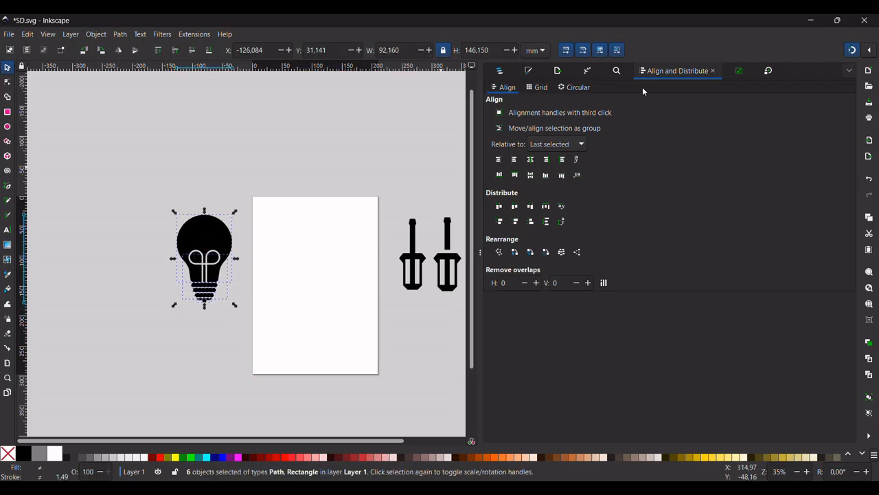
# Inspect the light bulb's separate parts in the object list by hiding and showing individual ones.
pyautogui.click(500, 70)
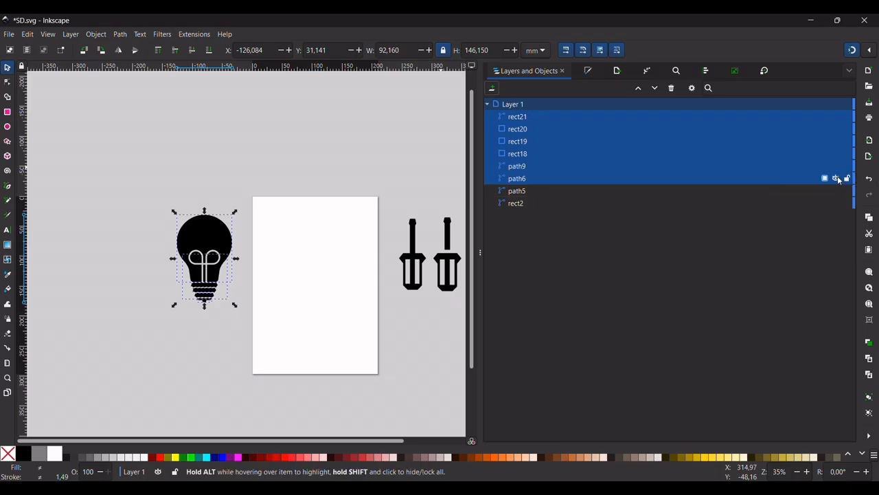
pyautogui.click(836, 179)
pyautogui.click(836, 178)
pyautogui.click(526, 118)
pyautogui.click(836, 117)
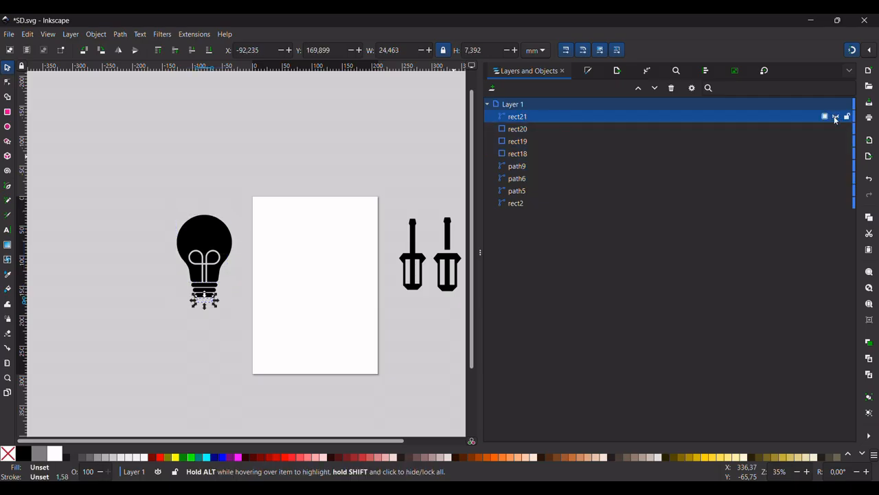
pyautogui.click(836, 116)
pyautogui.click(760, 129)
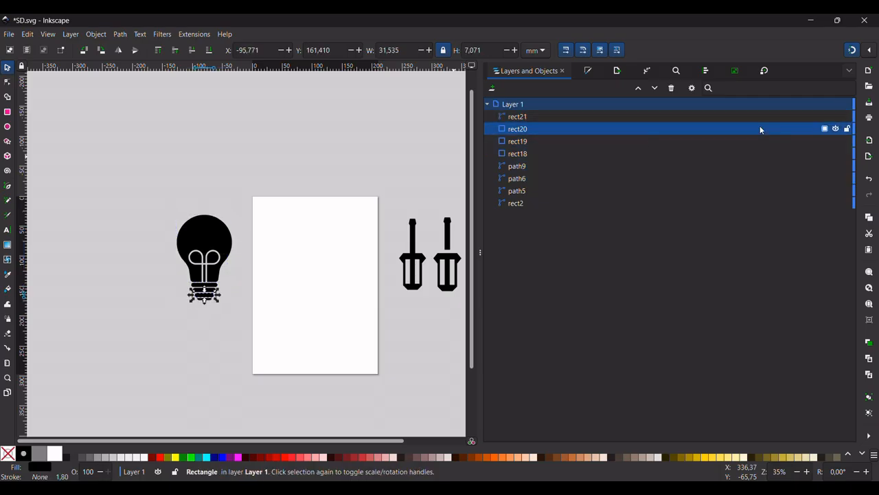
pyautogui.click(164, 199)
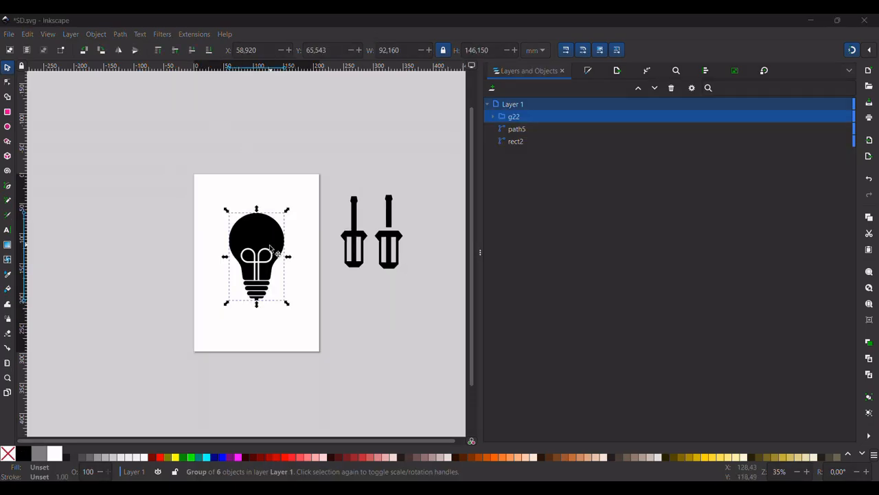
# Move the light bulb on the page to Y about 75.4 mm, and ungroup and regroup its six parts.
pyautogui.moveTo(213, 255)
pyautogui.mouseDown()
pyautogui.moveTo(249, 294)
pyautogui.moveTo(234, 306)
pyautogui.moveTo(256, 275)
pyautogui.moveTo(219, 240)
pyautogui.mouseUp()
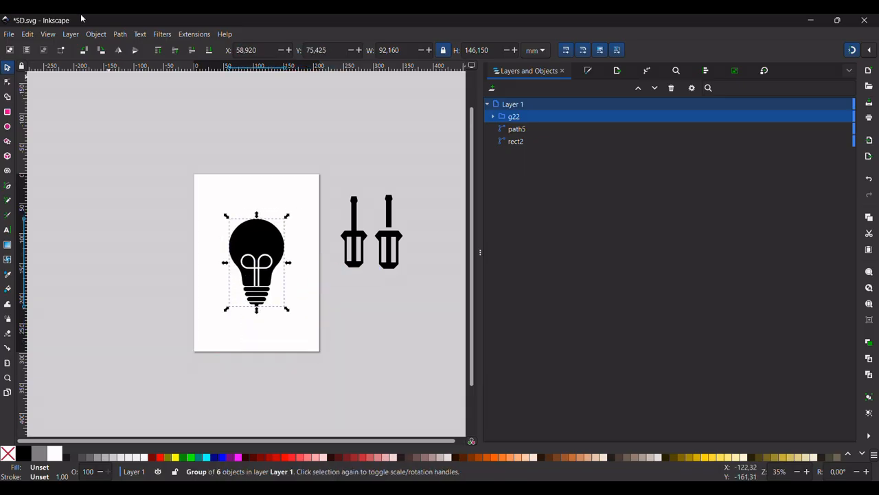
pyautogui.click(96, 34)
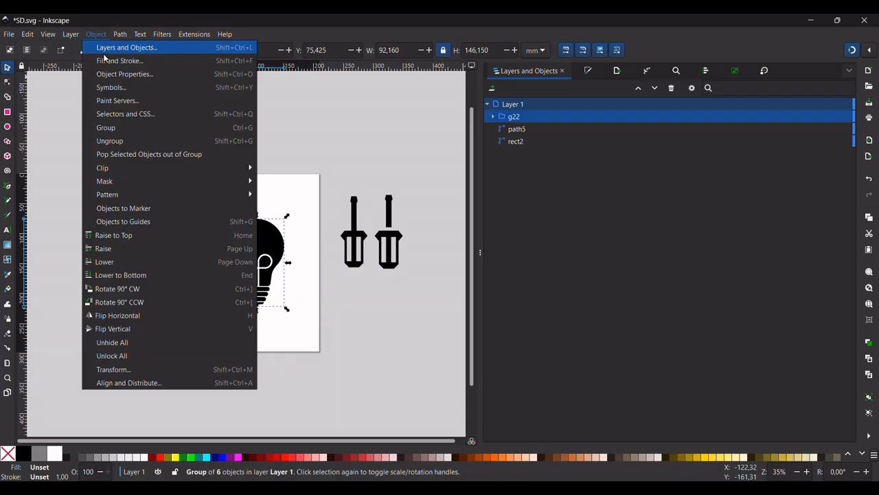
pyautogui.click(114, 141)
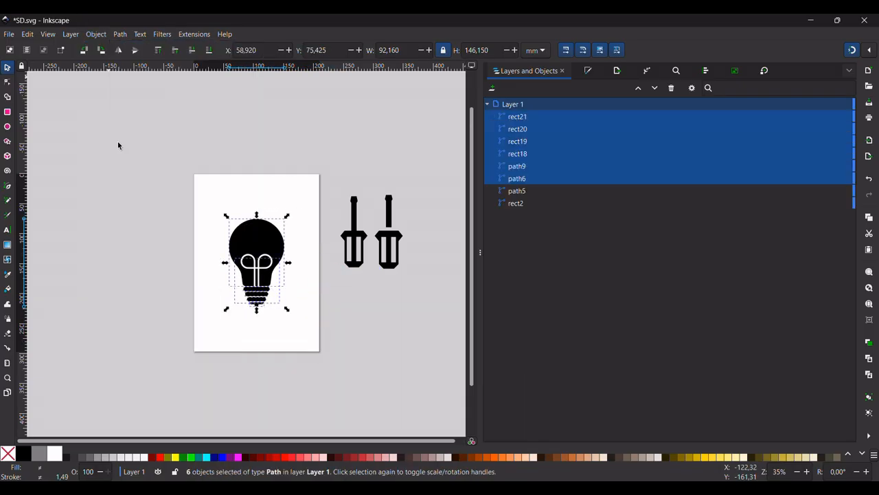
pyautogui.click(97, 35)
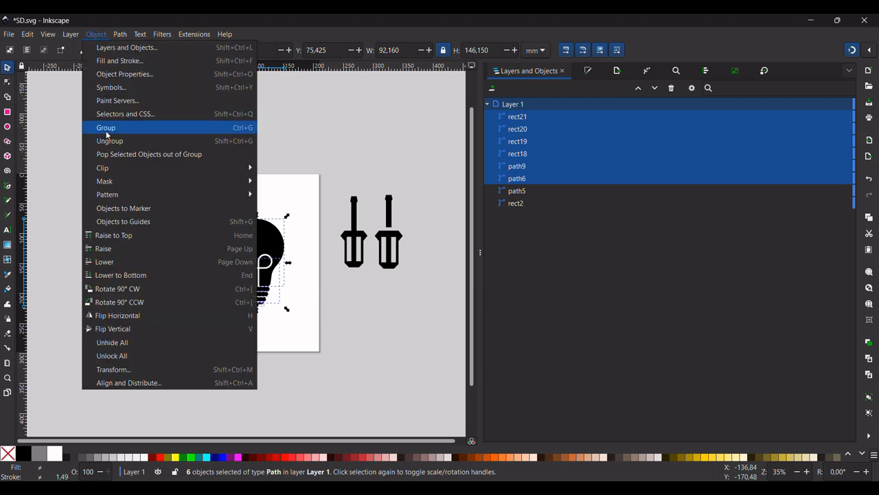
pyautogui.click(163, 132)
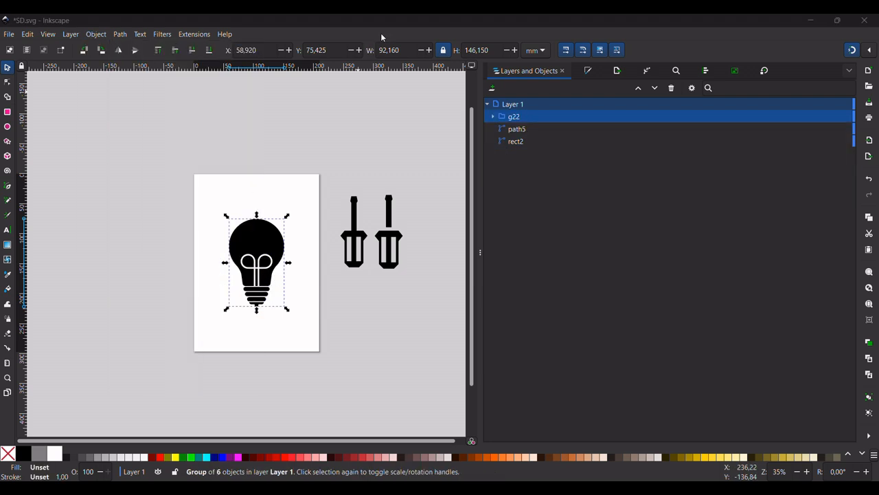
# Draw a straight vertical line about 62 mm long with the Pen tool above the bulb's top center.
pyautogui.press('Escape')
pyautogui.press('5')
pyautogui.click(6, 188)
pyautogui.click(320, 252)
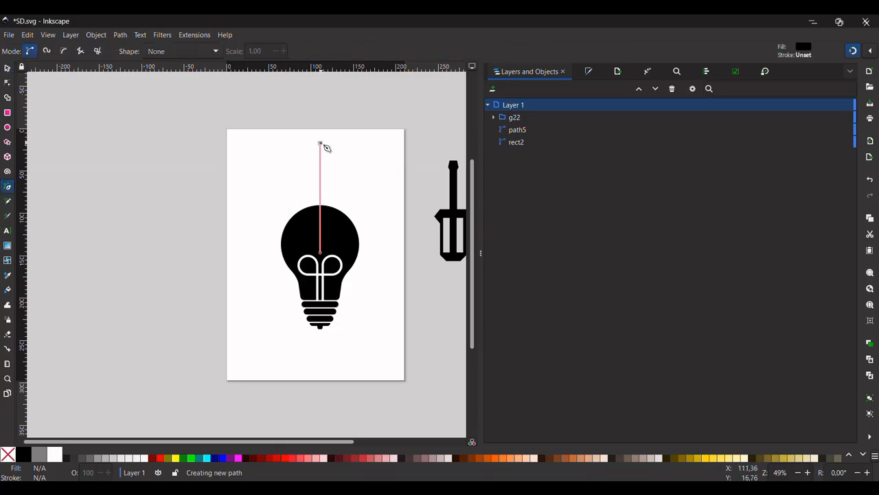
pyautogui.click(320, 142)
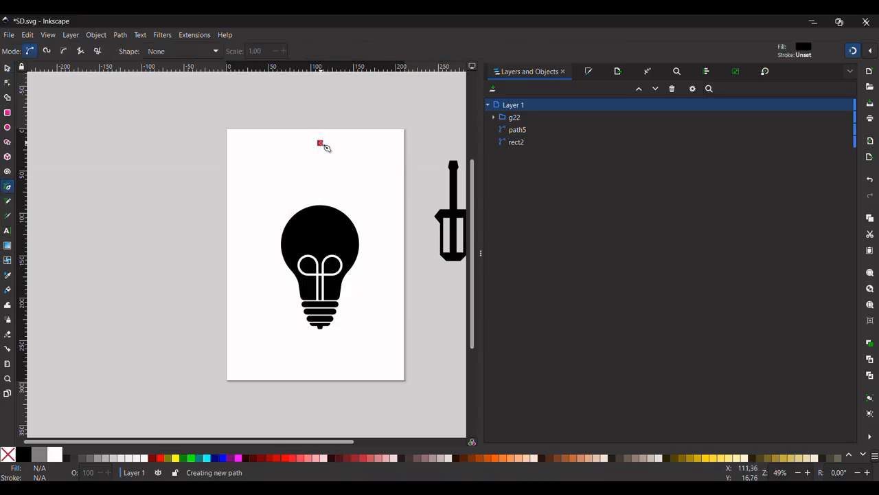
pyautogui.click(322, 196)
pyautogui.press('Return')
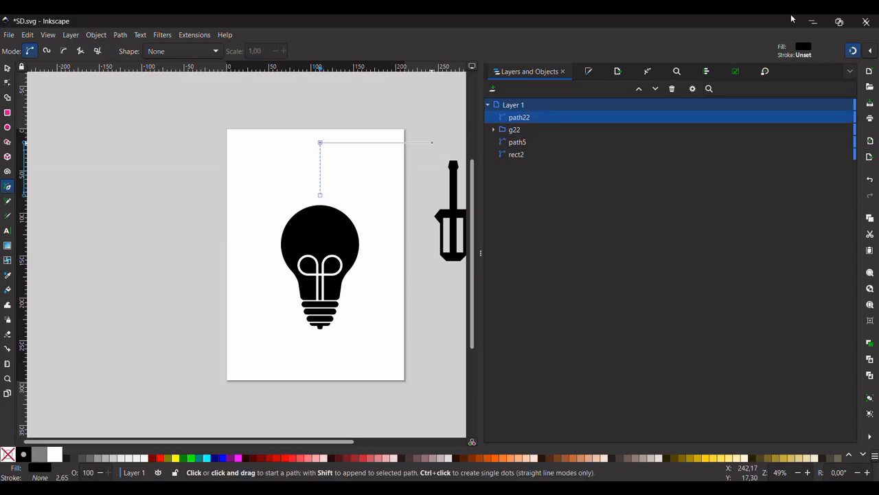
# Give the line above the bulb a black stroke 10 px wide and no fill.
pyautogui.click(588, 72)
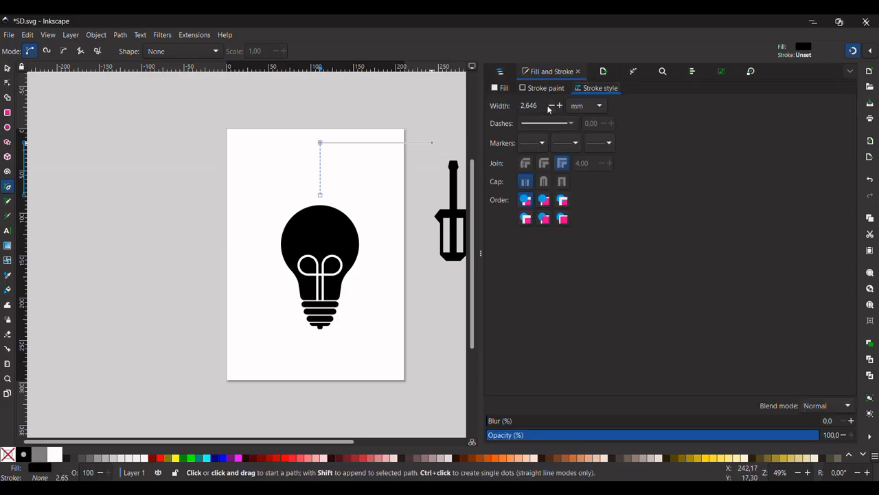
pyautogui.click(591, 107)
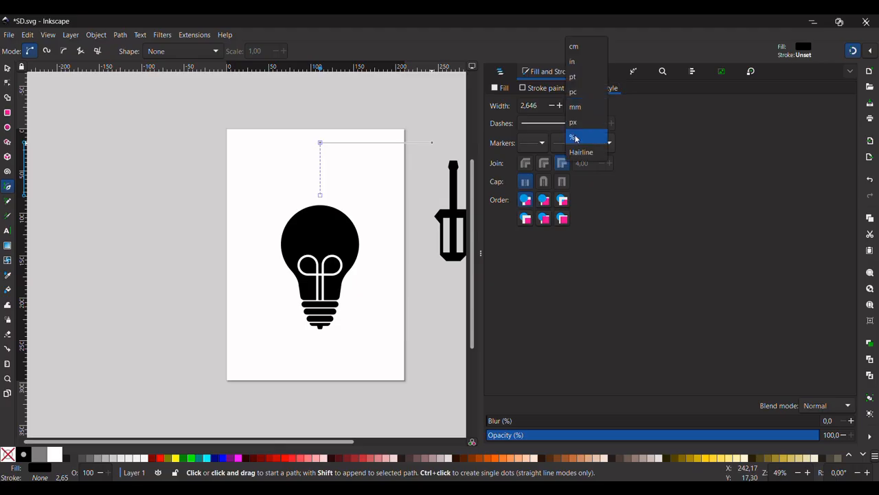
pyautogui.click(574, 121)
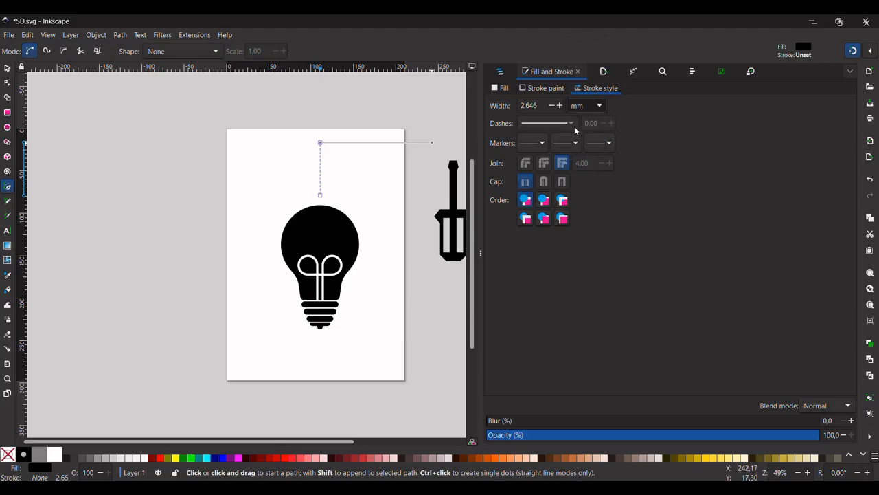
pyautogui.tripleClick(545, 106)
pyautogui.press('BackSpace')
pyautogui.write('1')
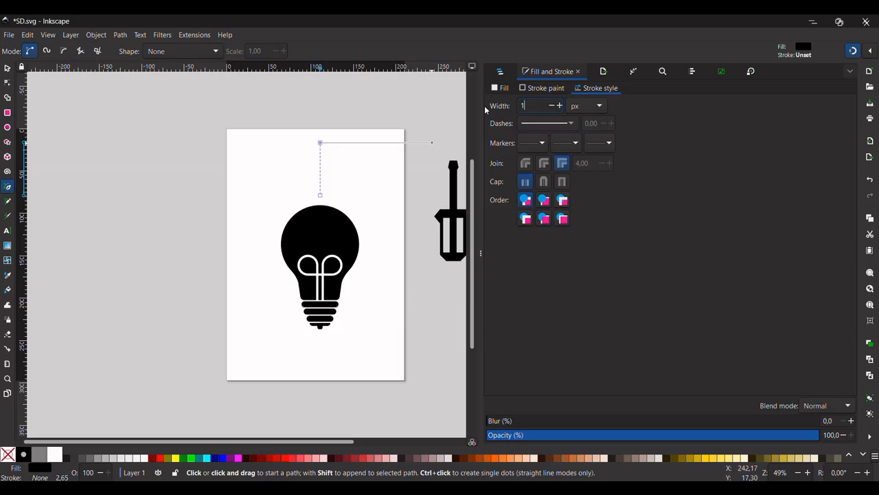
pyautogui.write('0')
pyautogui.press('Return')
pyautogui.keyDown('shift'); pyautogui.click(24, 454); pyautogui.keyUp('shift')
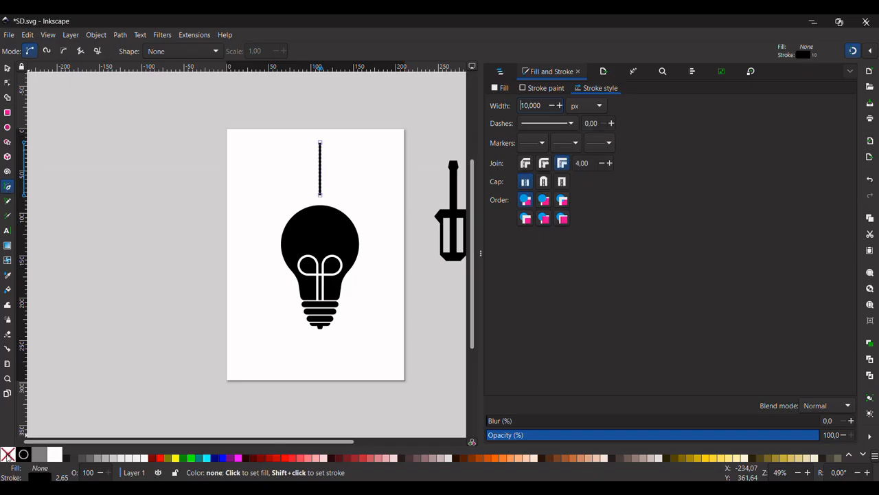
# Set the line's stroke width to 15 px and give it round caps.
pyautogui.tripleClick(540, 107)
pyautogui.write('1')
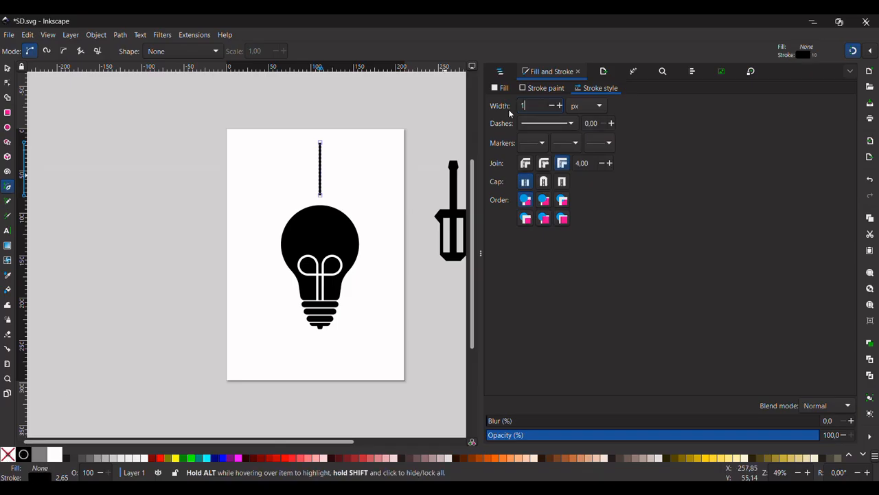
pyautogui.write('5')
pyautogui.press('Return')
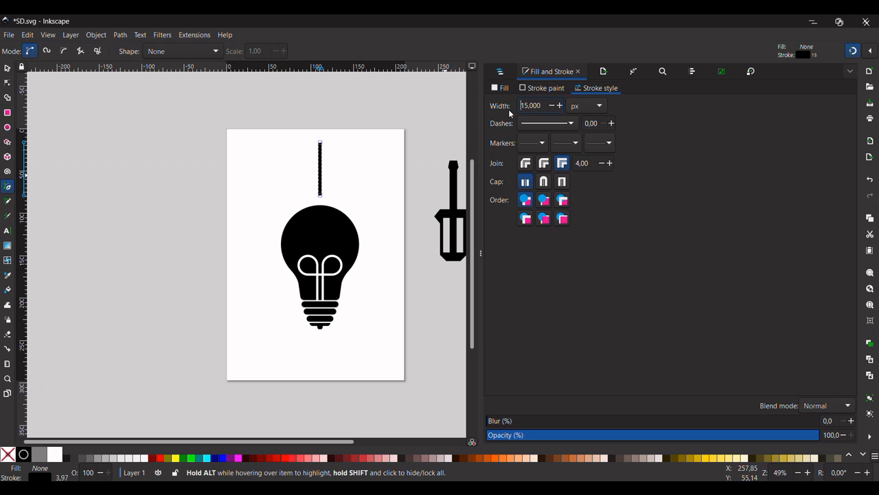
pyautogui.click(543, 182)
# Shorten the line from its upper end to an overall height of about 34 mm with the Node tool.
pyautogui.scroll(3, 310, 196)
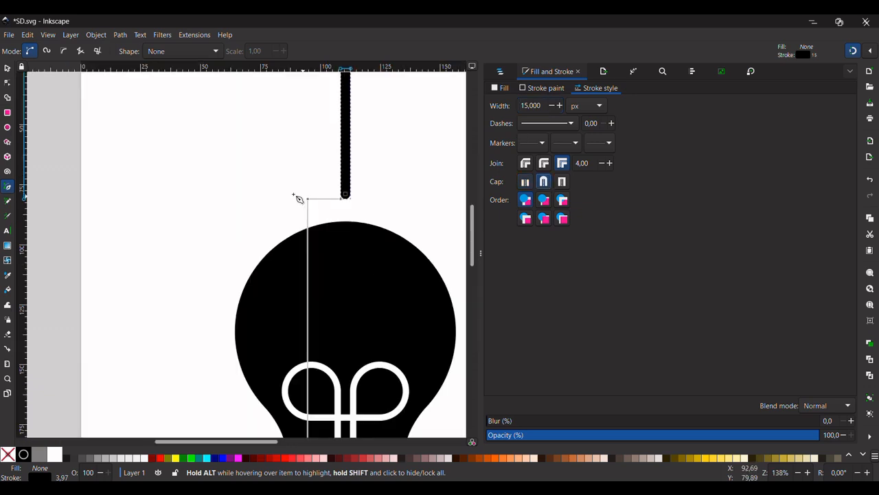
pyautogui.press('n')
pyautogui.scroll(4, 245, 117)
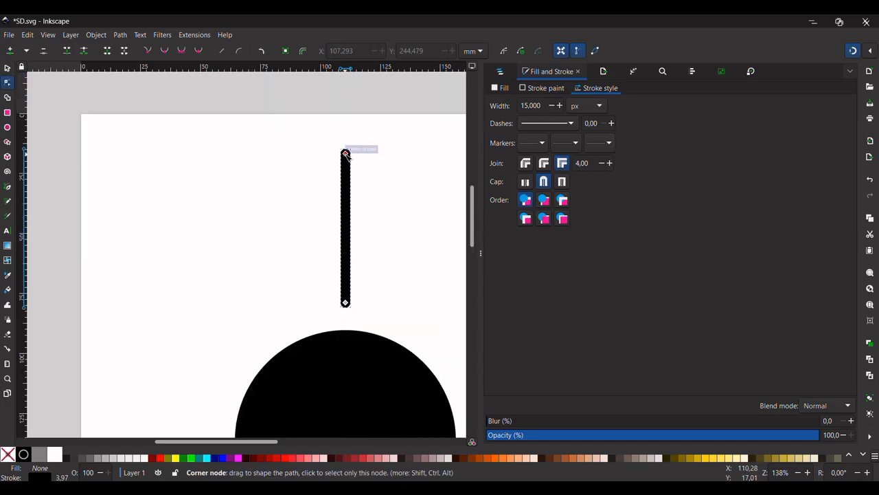
pyautogui.moveTo(346, 152); pyautogui.dragTo(346, 233)
pyautogui.scroll(-3, 378, 287)
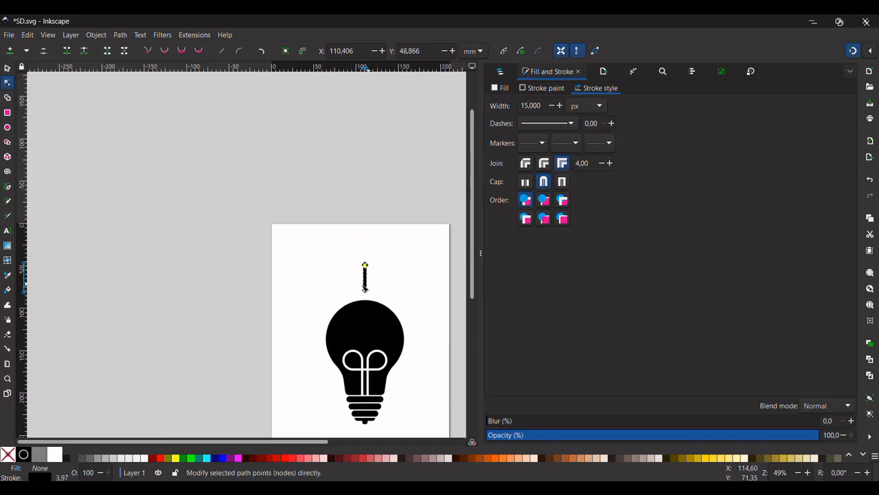
pyautogui.click(314, 286)
pyautogui.click(306, 283)
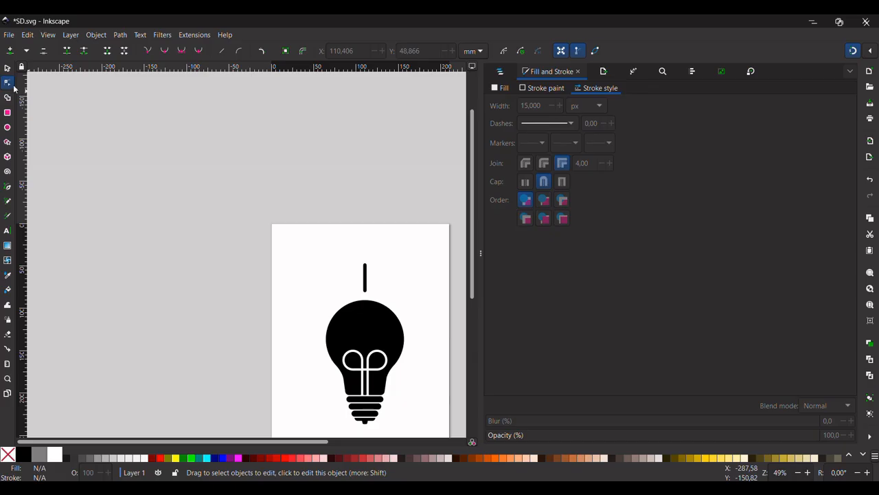
# Move the line straight down closer to the bulb, to Y about 51.2 mm.
pyautogui.hscroll(1, 274, 275)
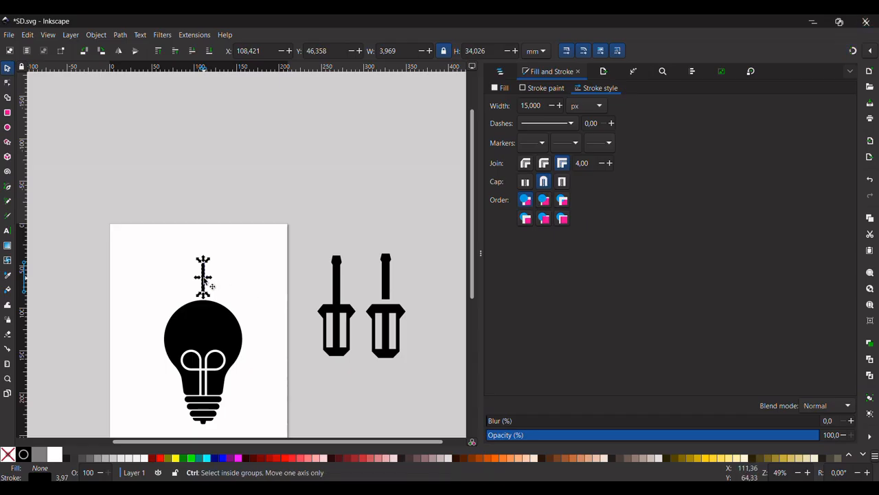
pyautogui.moveTo(204, 277); pyautogui.dragTo(205, 283)
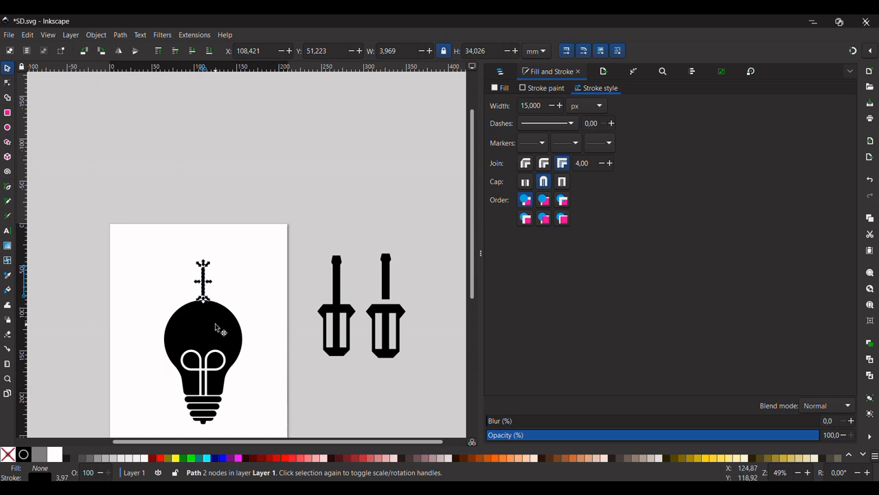
pyautogui.scroll(-2, 215, 328)
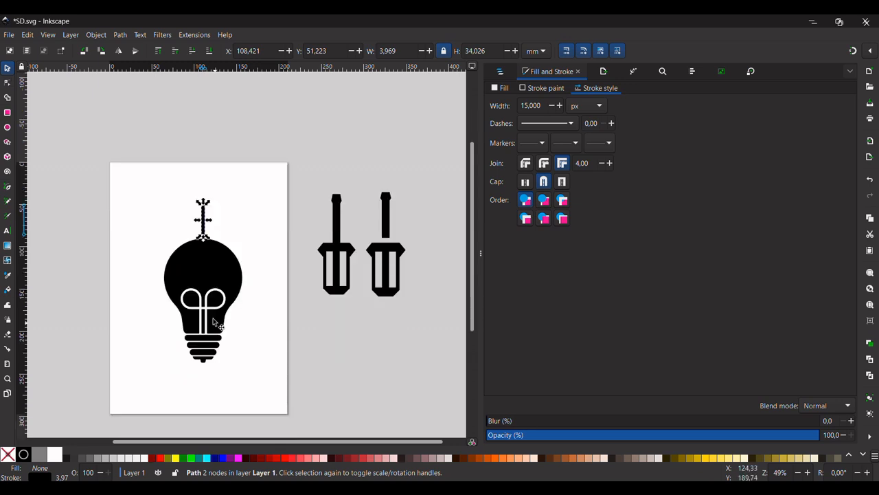
pyautogui.click(233, 232)
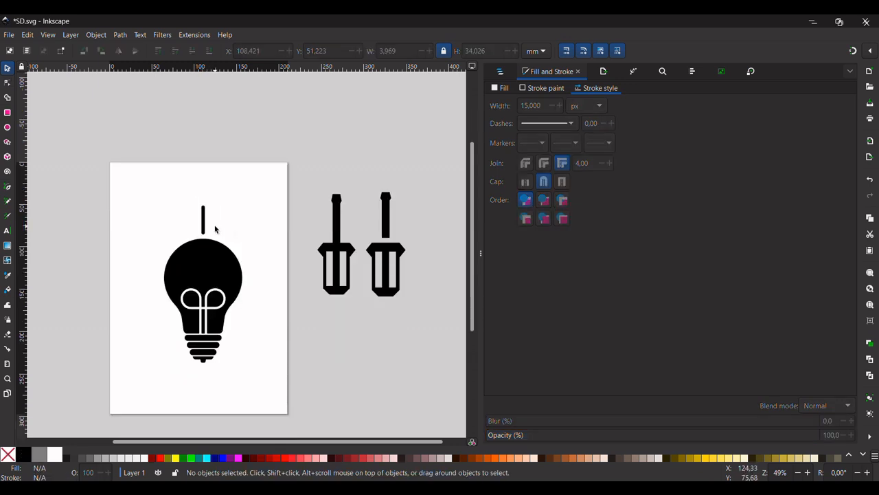
# Change the stroke color of the line above the bulb to red (#FF0000).
pyautogui.click(204, 223)
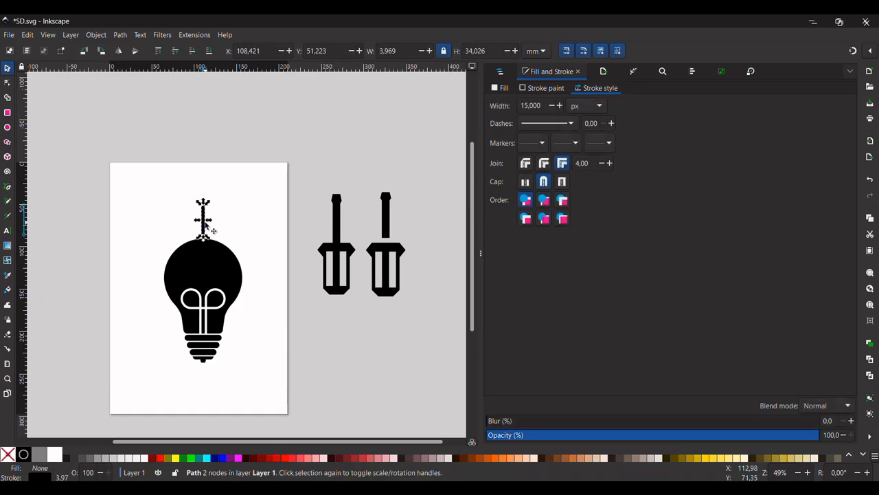
pyautogui.keyDown('shift'); pyautogui.click(58, 457); pyautogui.keyUp('shift')
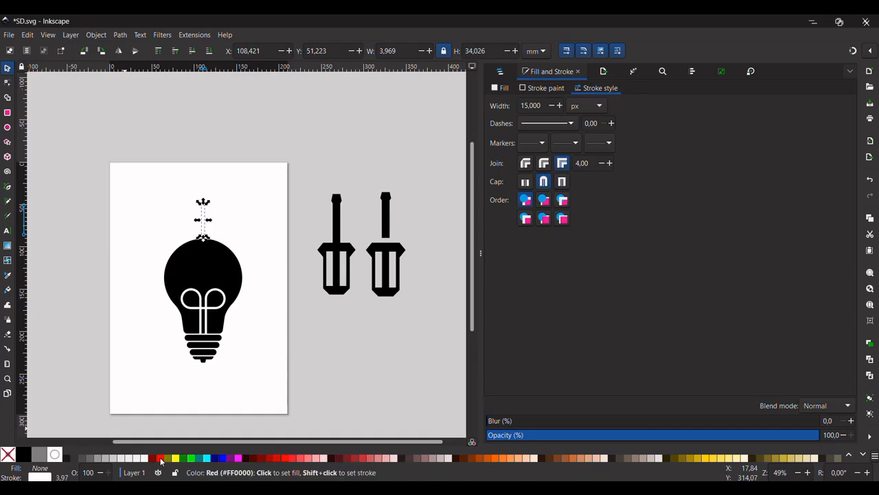
pyautogui.keyDown('shift'); pyautogui.click(161, 457); pyautogui.keyUp('shift')
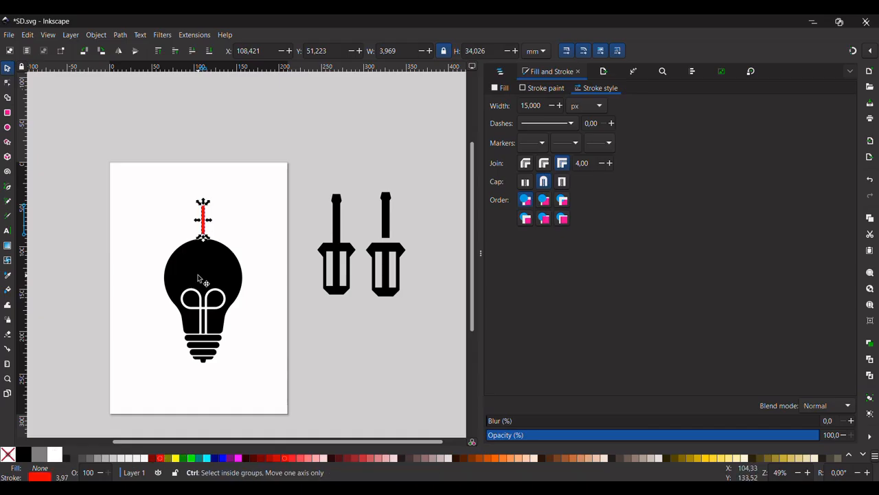
# Select the bulb group together with the red line and open the Align and Distribute options.
pyautogui.scroll(2, 198, 277)
pyautogui.click(229, 213)
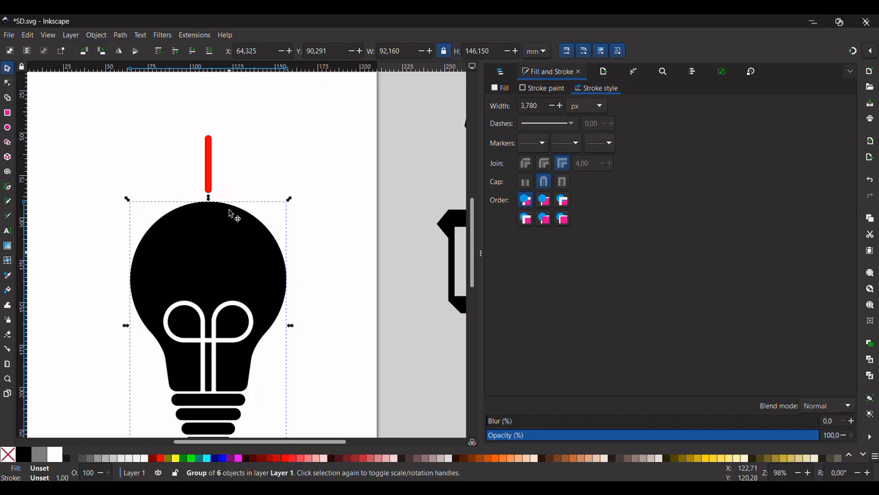
pyautogui.keyDown('shift'); pyautogui.click(211, 172); pyautogui.keyUp('shift')
pyautogui.click(692, 71)
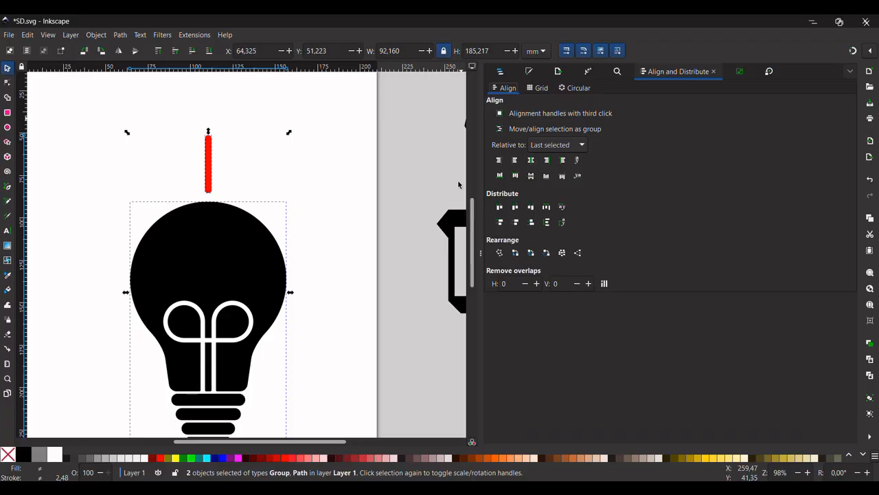
pyautogui.click(233, 167)
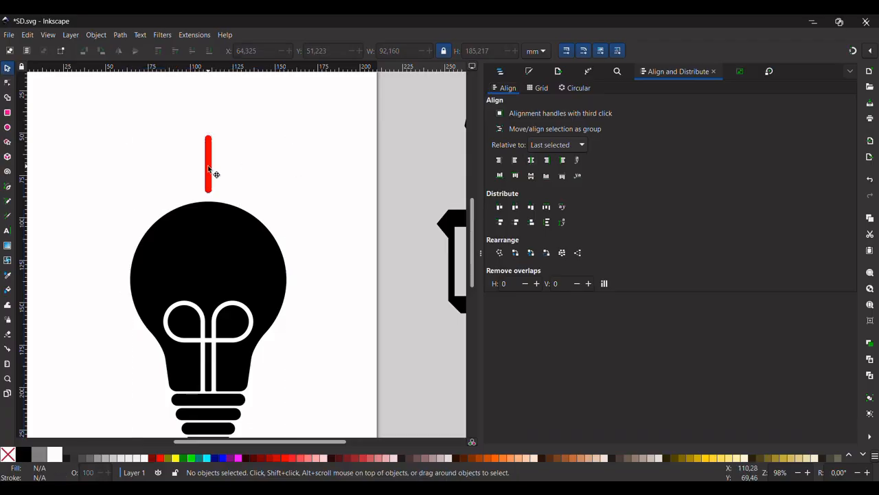
# Duplicate the red line and move the copy straight down over the bulb's socket, to Y about 187.2 mm.
pyautogui.click(210, 168)
pyautogui.moveTo(208, 168); pyautogui.dragTo(212, 407)
# Select the upper and lower red lines and group them.
pyautogui.scroll(-3, 230, 162)
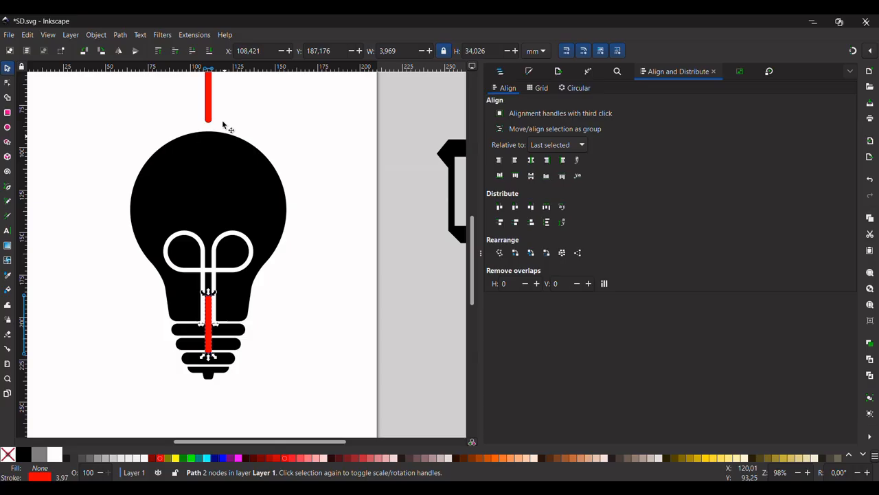
pyautogui.press('shift')
pyautogui.keyDown('shift'); pyautogui.click(209, 117); pyautogui.keyUp('shift')
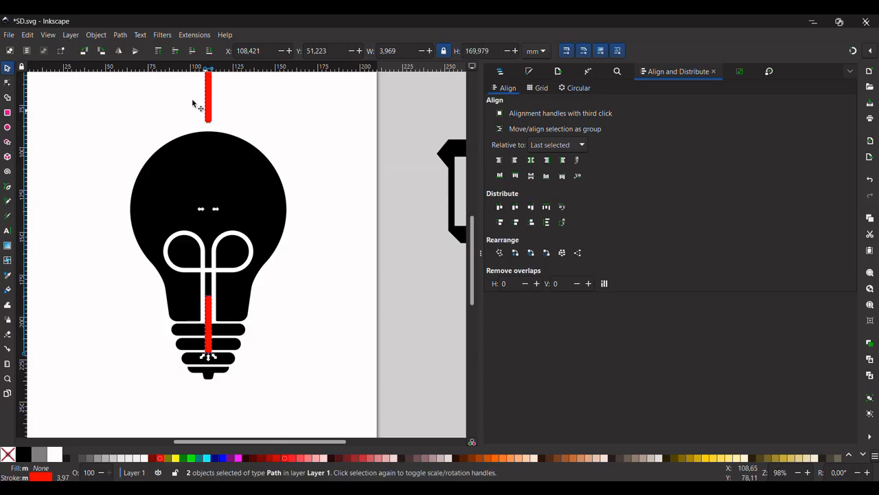
pyautogui.click(103, 38)
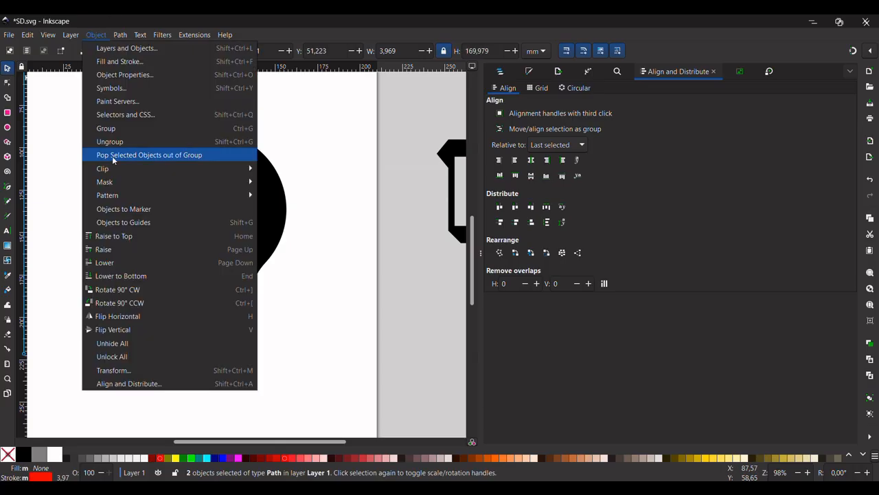
pyautogui.click(139, 130)
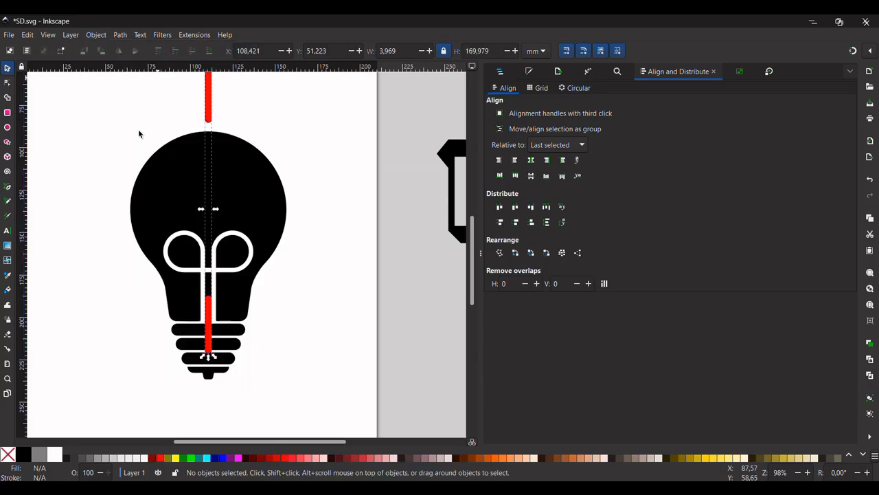
# Duplicate the line pair and rotate copies clockwise about its center in 15° increments, up to 45° from vertical.
pyautogui.click(210, 103)
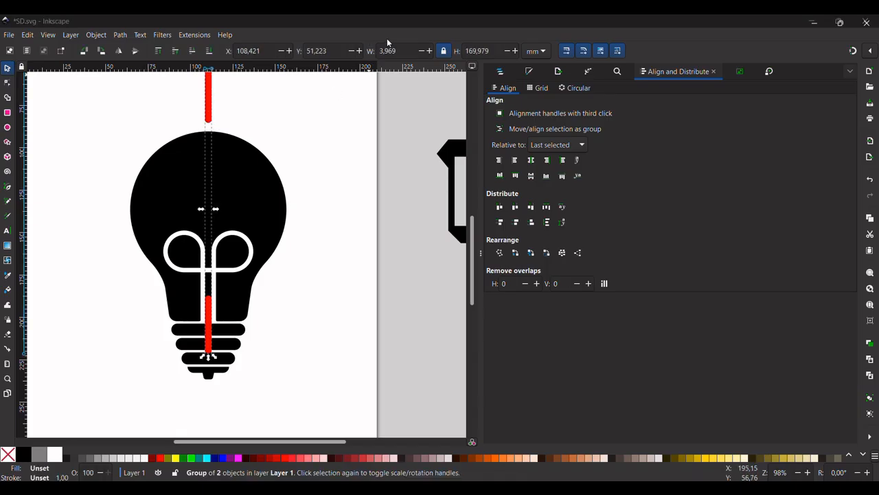
pyautogui.hscroll(-1, 304, 158)
pyautogui.scroll(-1, 289, 207)
pyautogui.scroll(2, 288, 207)
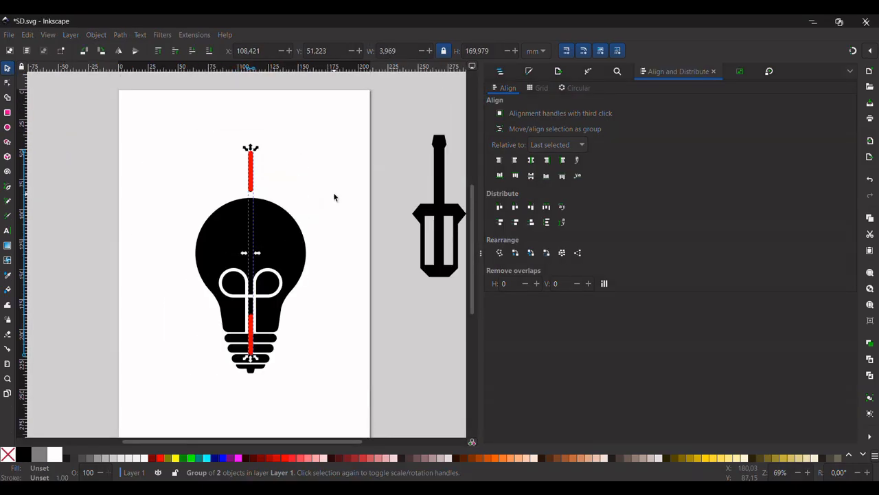
pyautogui.click(290, 172)
pyautogui.click(253, 172)
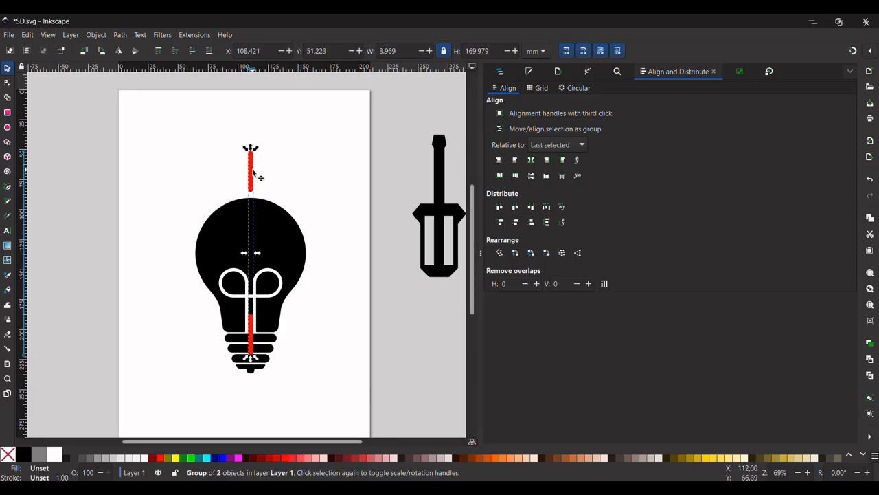
pyautogui.click(252, 172)
pyautogui.press('ctrl')
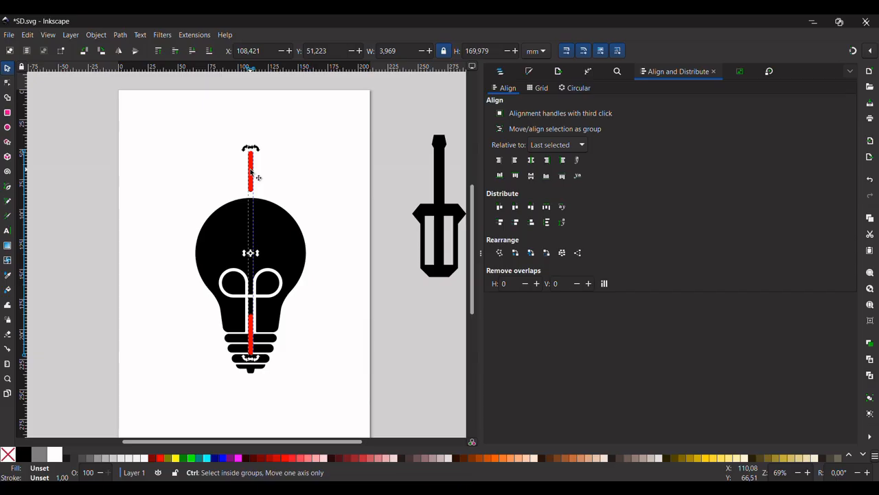
pyautogui.moveTo(258, 154); pyautogui.dragTo(324, 184)
pyautogui.hotkey('ctrl', 'z')
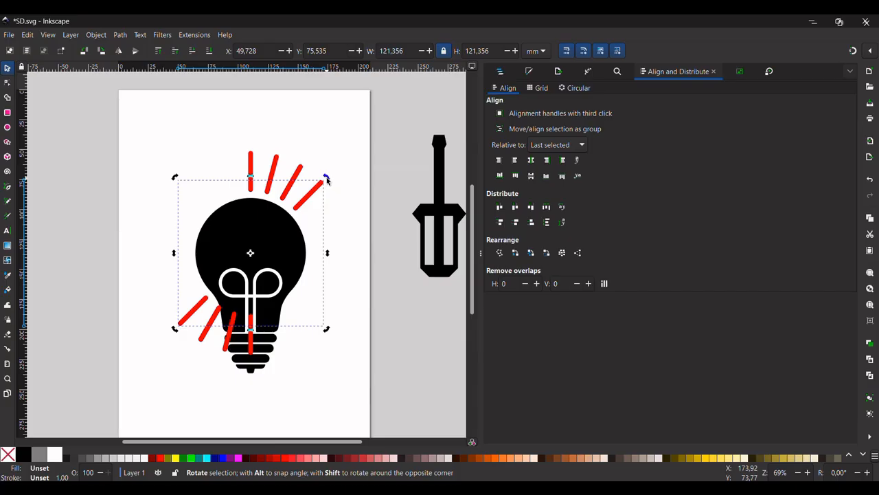
# Add three more duplicates of the line pair, each rotated a further 15° clockwise, until the last is horizontal.
pyautogui.moveTo(327, 180); pyautogui.dragTo(335, 192)
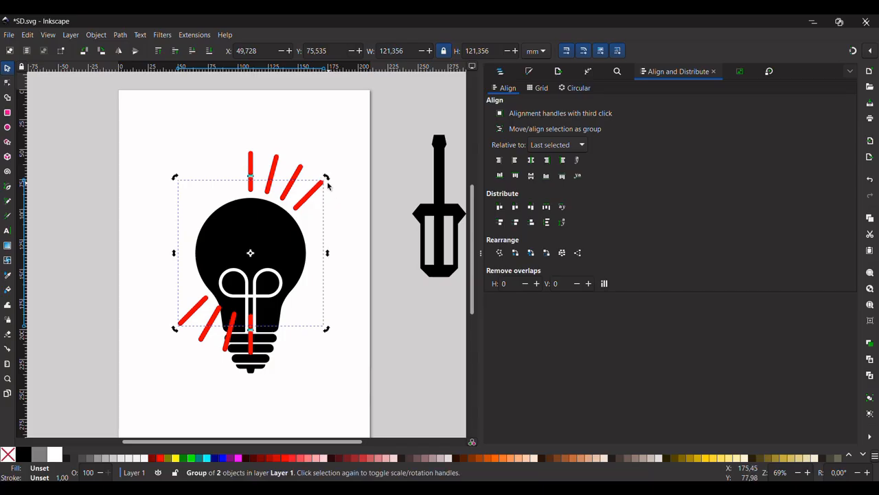
pyautogui.moveTo(327, 180); pyautogui.dragTo(341, 198)
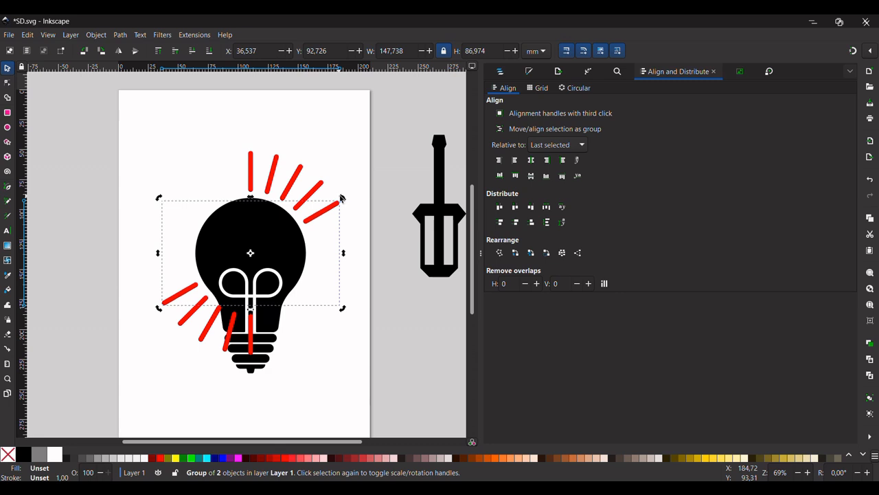
pyautogui.moveTo(345, 199); pyautogui.dragTo(354, 222)
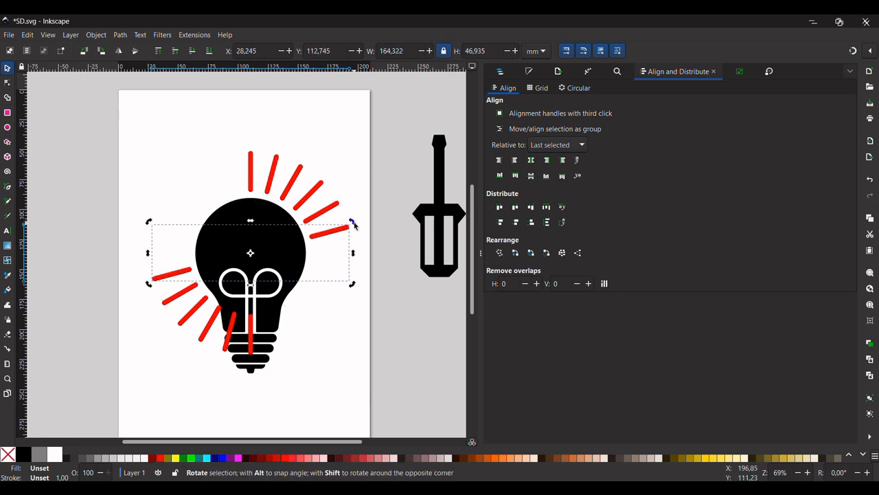
pyautogui.moveTo(354, 223); pyautogui.dragTo(357, 242)
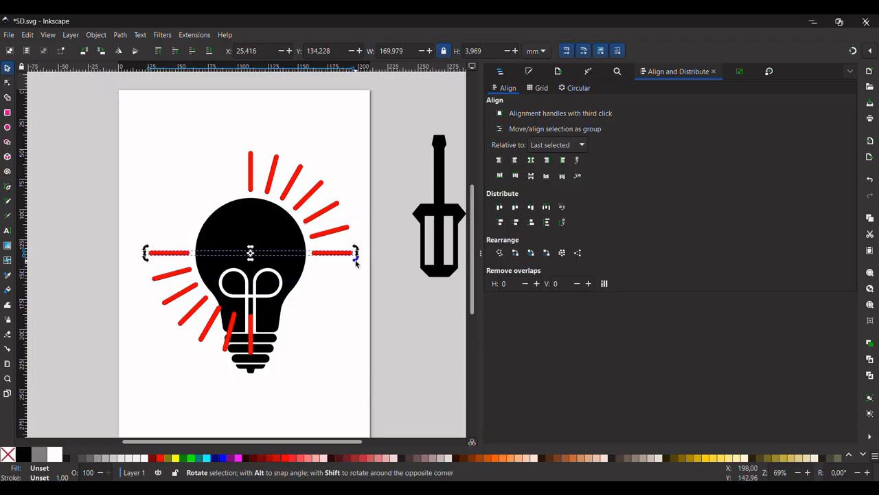
# Complete the ring of rays around the bulb with further duplicates of the line pair, each rotated another 15° clockwise.
pyautogui.moveTo(356, 259); pyautogui.dragTo(334, 327)
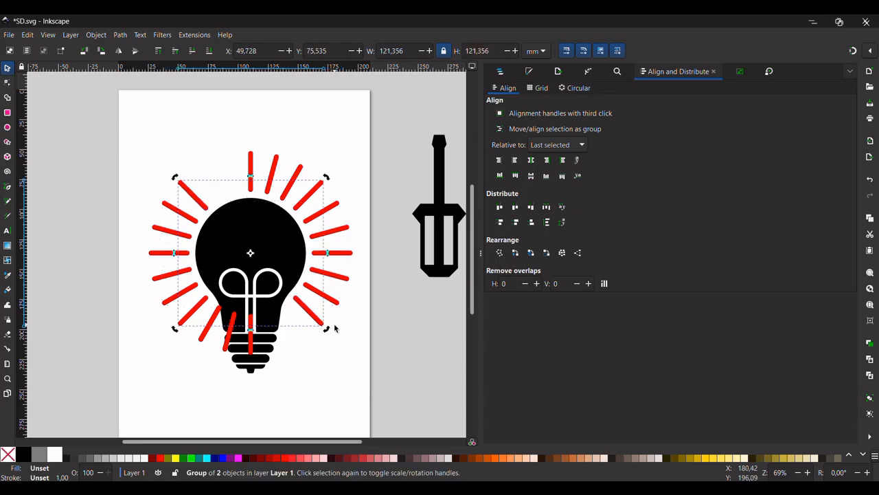
pyautogui.moveTo(327, 331); pyautogui.dragTo(318, 344)
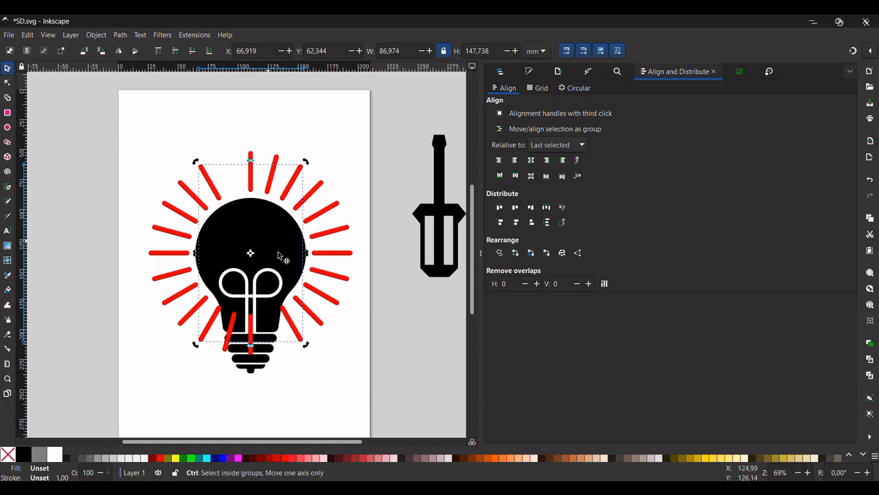
pyautogui.click(307, 346)
pyautogui.moveTo(307, 346); pyautogui.dragTo(294, 358)
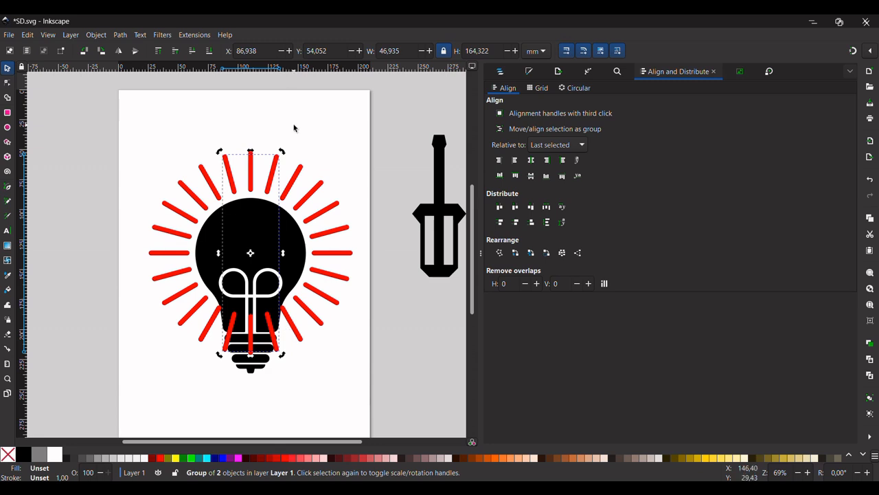
pyautogui.click(294, 127)
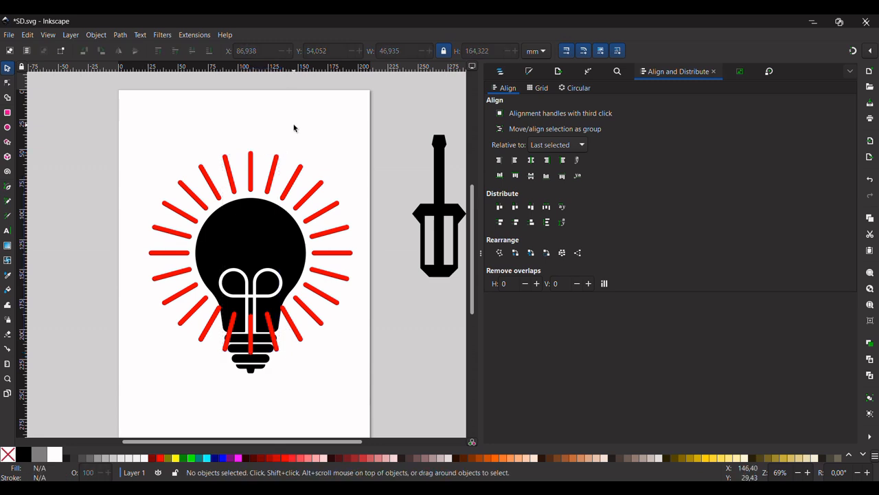
# Delete the three red rays overlapping the bulb's neck and socket with the Node tool.
pyautogui.click(8, 83)
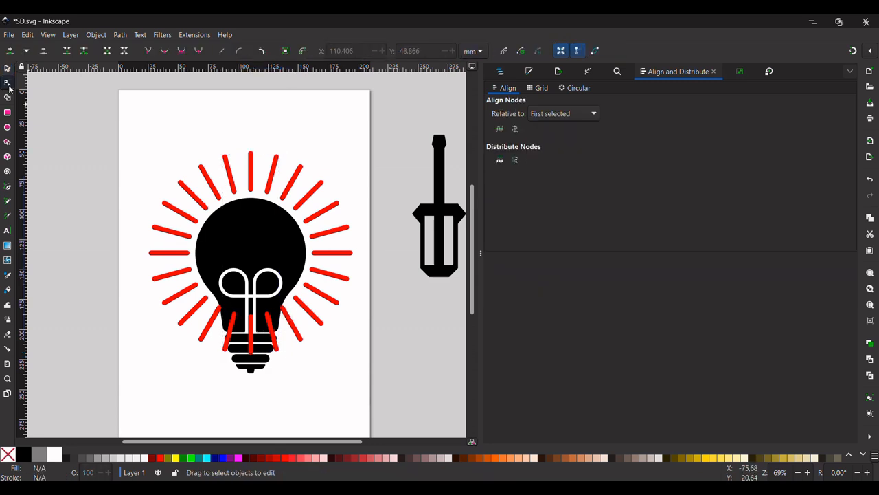
pyautogui.click(254, 345)
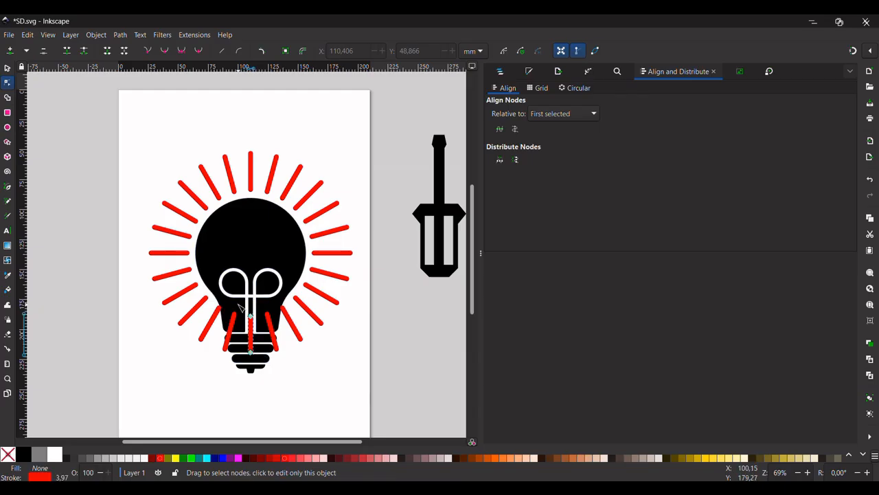
pyautogui.moveTo(245, 307); pyautogui.dragTo(267, 379)
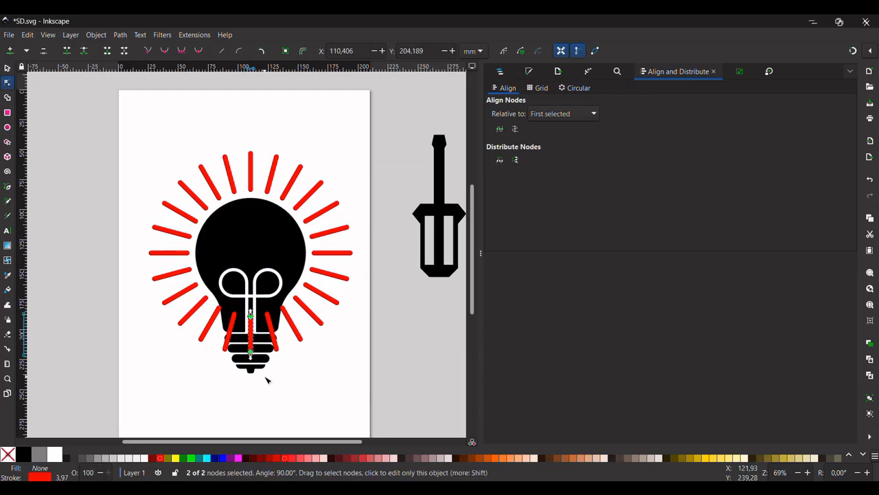
pyautogui.press('Delete')
pyautogui.click(230, 331)
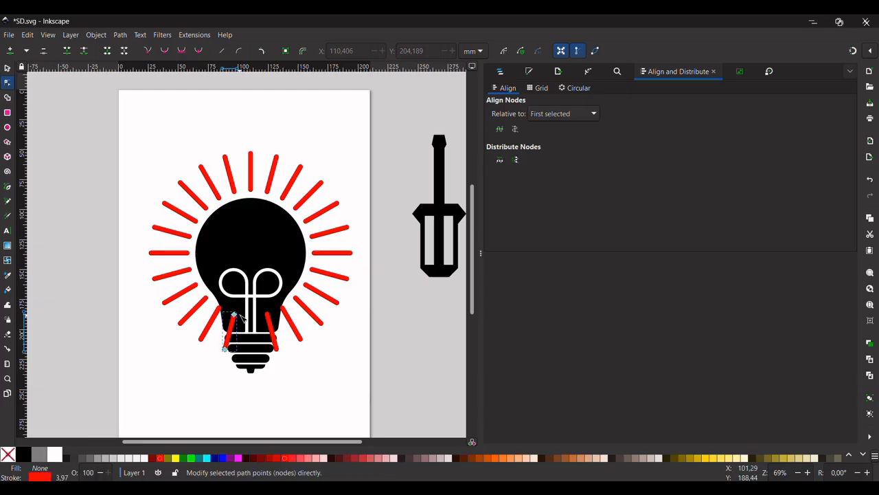
pyautogui.moveTo(254, 319); pyautogui.dragTo(200, 387)
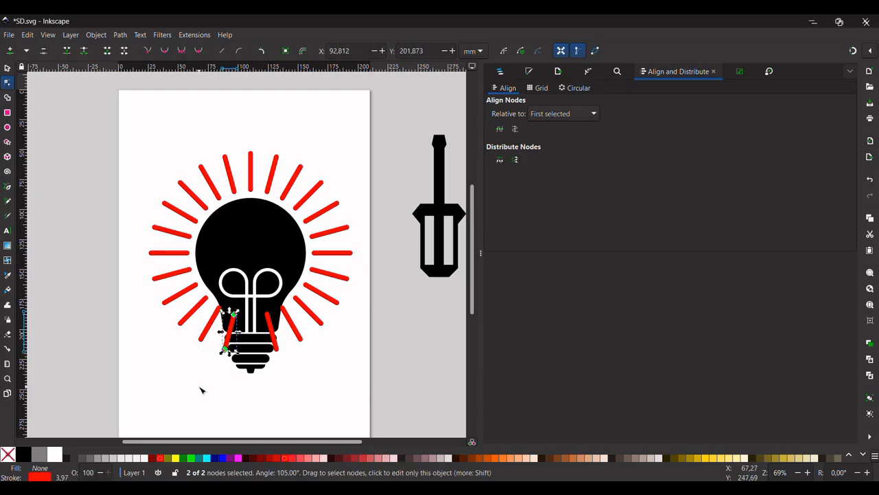
pyautogui.press('Delete')
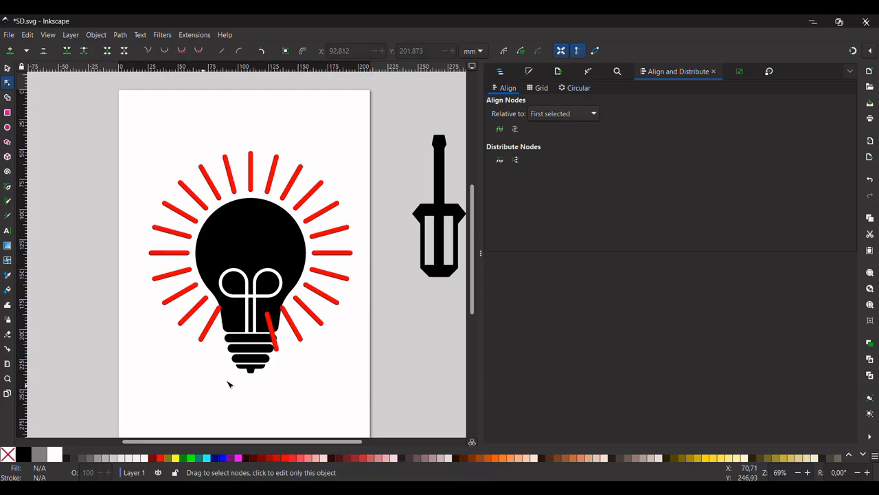
pyautogui.click(273, 335)
pyautogui.moveTo(255, 320); pyautogui.dragTo(298, 382)
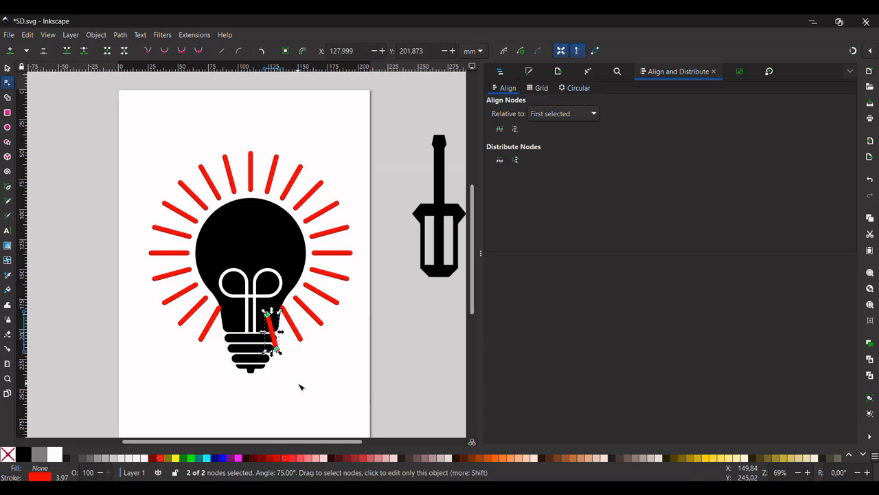
pyautogui.press('Delete')
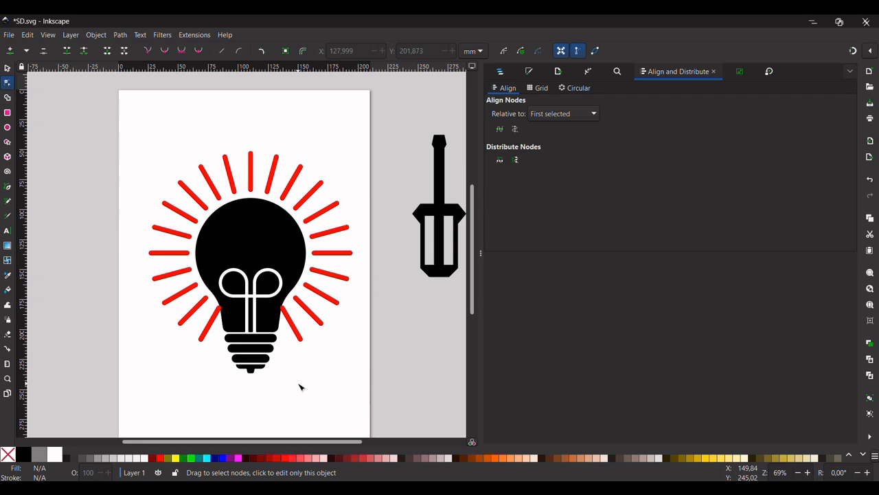
pyautogui.click(291, 313)
pyautogui.scroll(4, 291, 313)
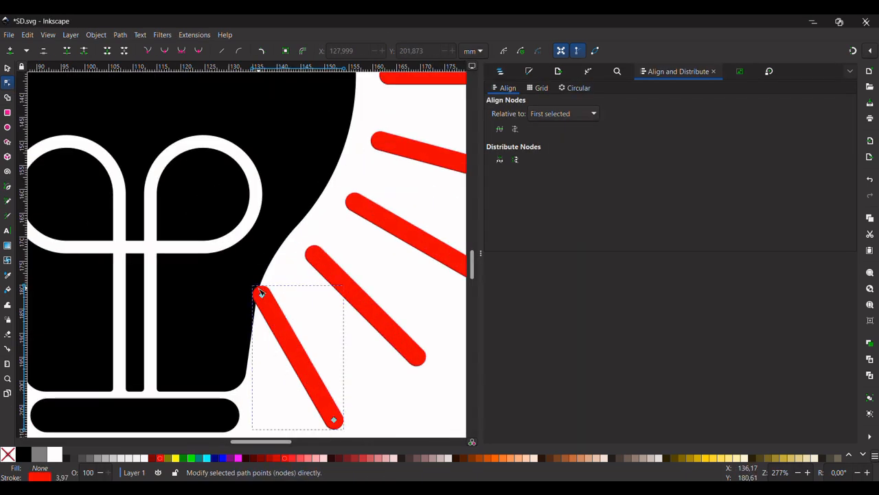
pyautogui.moveTo(262, 294); pyautogui.dragTo(271, 314)
pyautogui.hotkey('ctrl', 'z')
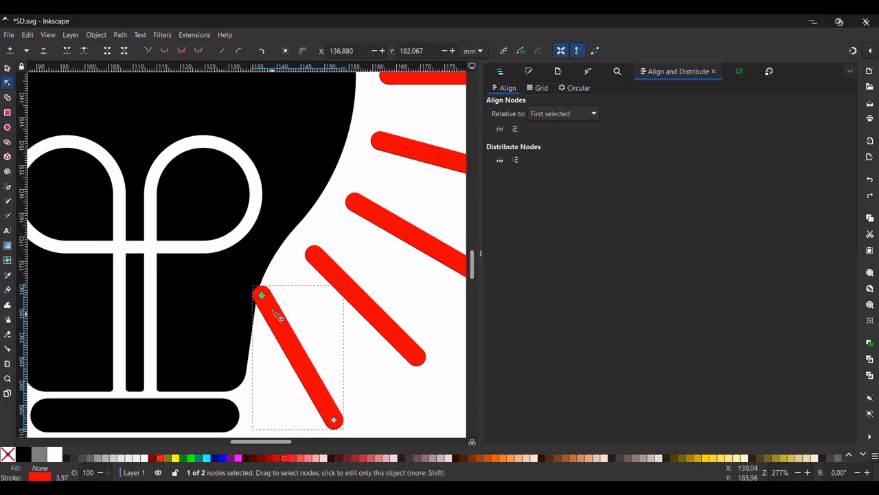
pyautogui.moveTo(263, 295); pyautogui.dragTo(281, 326)
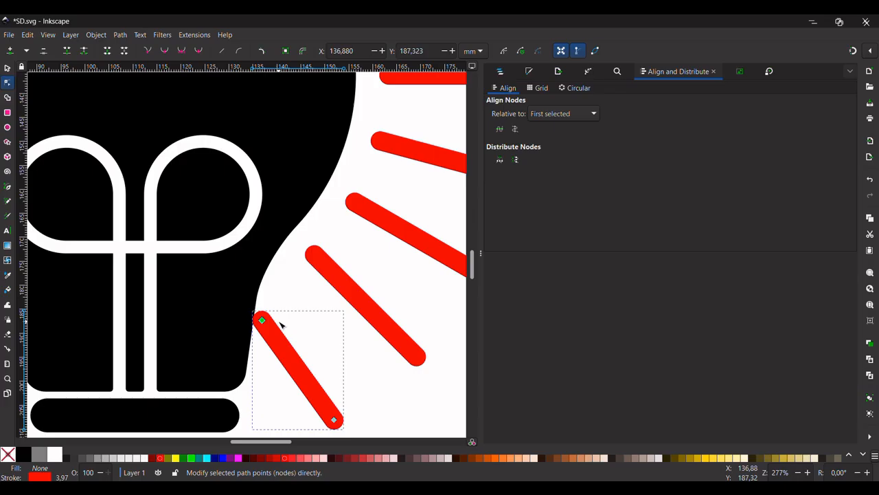
pyautogui.hotkey('ctrl', 'z')
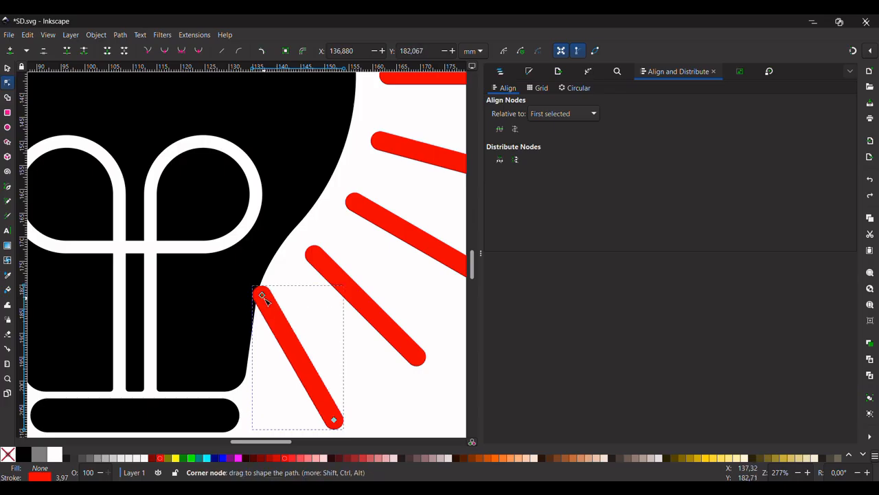
pyautogui.click(262, 296)
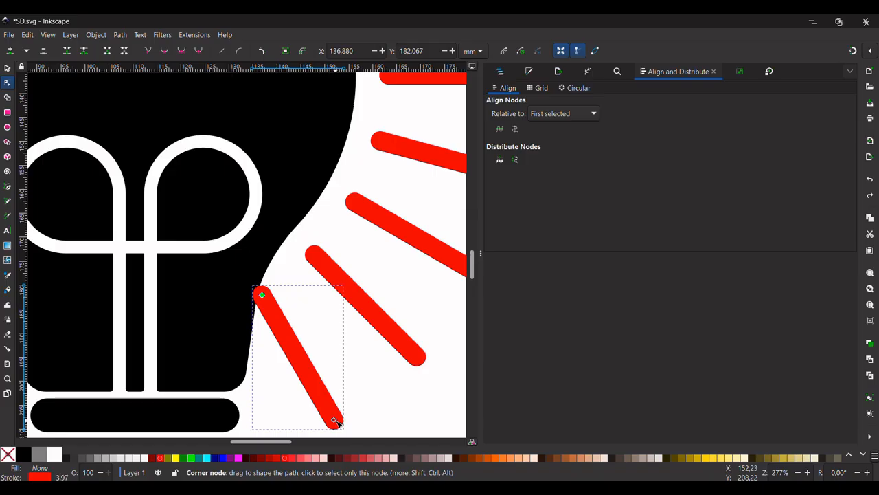
pyautogui.moveTo(335, 420); pyautogui.dragTo(319, 400)
# Delete the red ray touching the right side of the bulb's neck.
pyautogui.keyDown('ctrl'); pyautogui.scroll(-3, 319, 400); pyautogui.keyUp('ctrl')
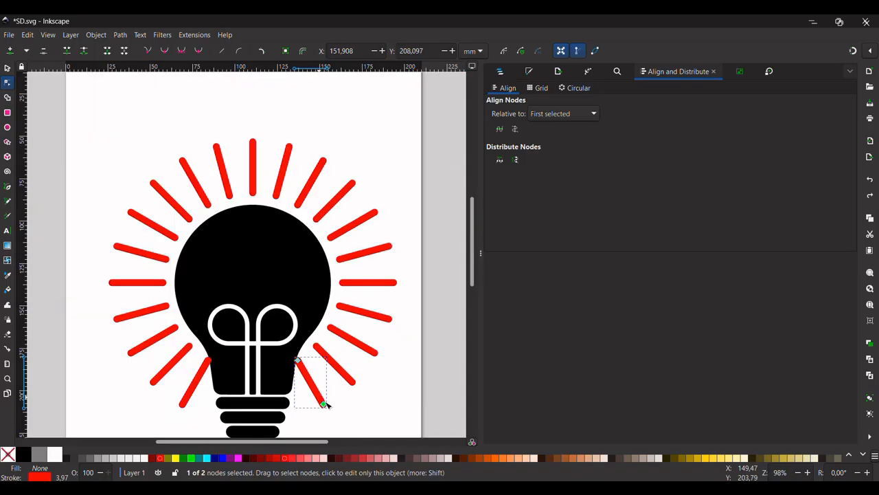
pyautogui.press('Escape')
pyautogui.moveTo(275, 346); pyautogui.dragTo(343, 430)
pyautogui.press('Delete')
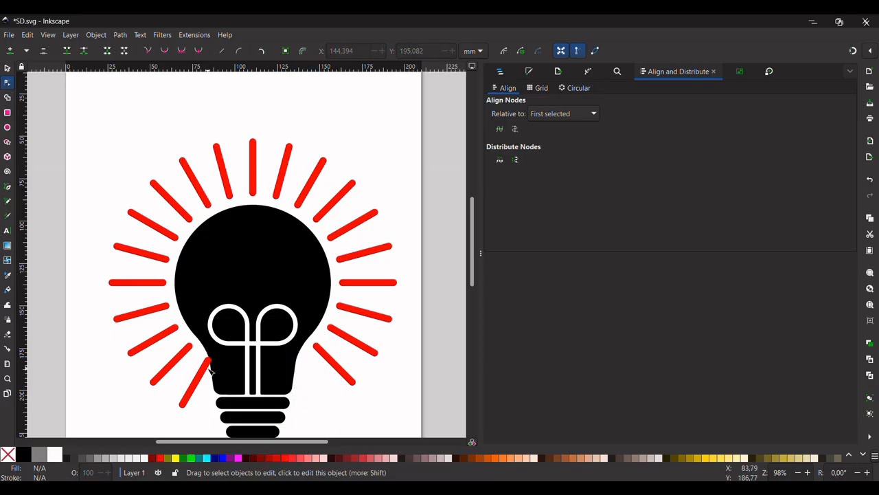
# Delete the red ray touching the left side of the bulb's neck.
pyautogui.click(207, 364)
pyautogui.moveTo(231, 345); pyautogui.dragTo(165, 436)
pyautogui.press('Delete')
pyautogui.click(198, 381)
pyautogui.scroll(-2, 223, 359)
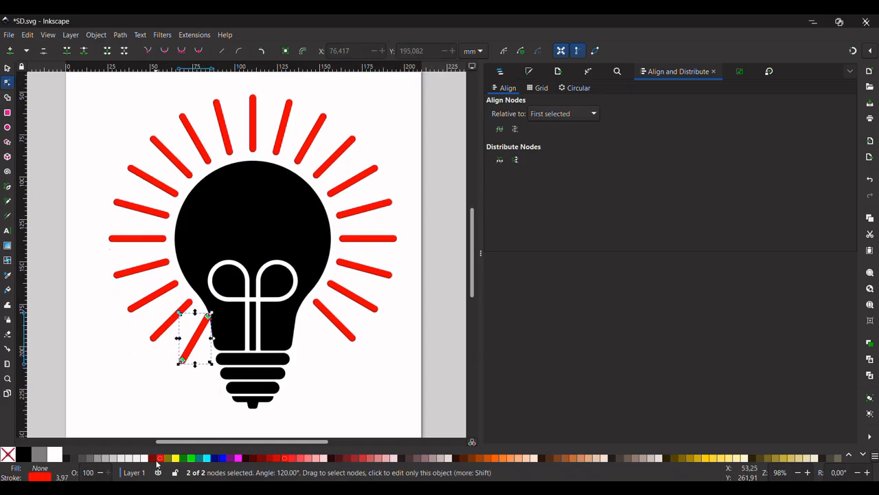
pyautogui.press('Delete')
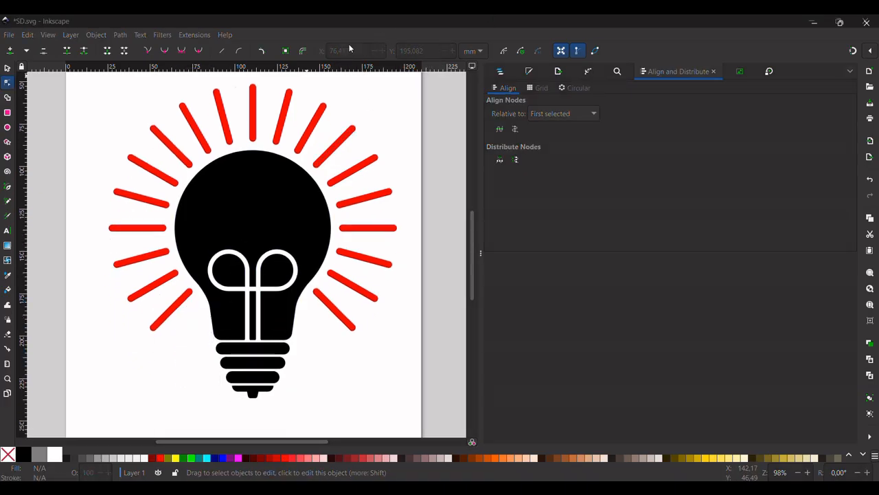
pyautogui.click(160, 135)
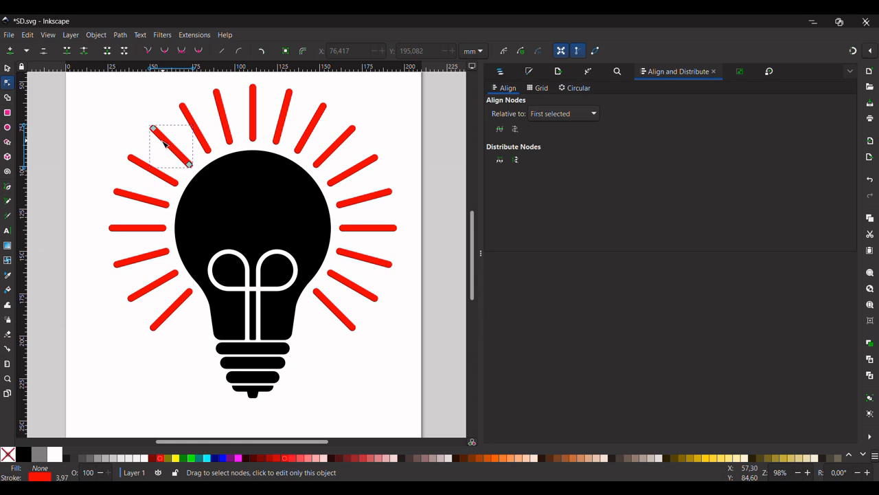
pyautogui.press('s')
pyautogui.keyDown('shift'); pyautogui.click(142, 168); pyautogui.keyUp('shift')
pyautogui.keyDown('shift'); pyautogui.click(158, 229); pyautogui.keyUp('shift')
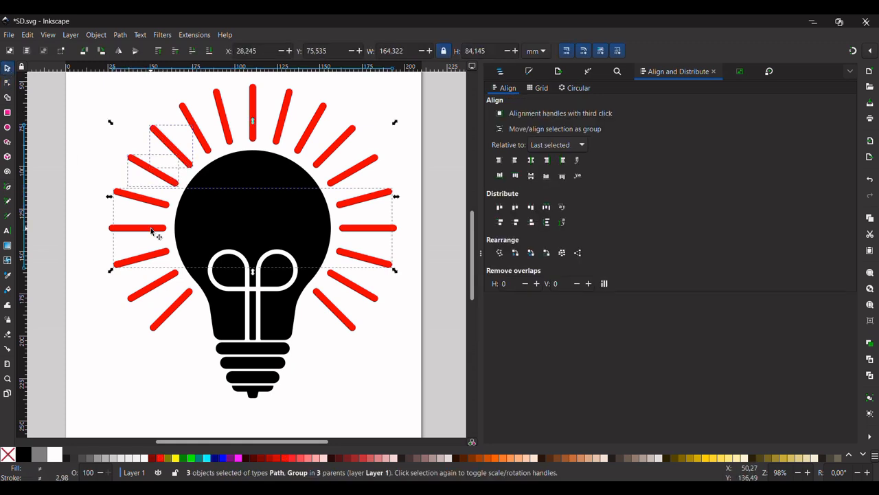
pyautogui.click(142, 294)
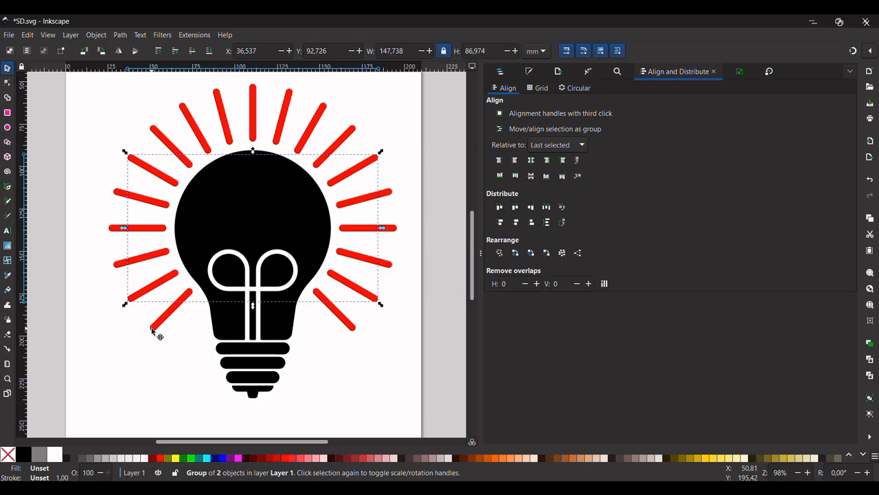
pyautogui.click(152, 331)
pyautogui.click(134, 300)
# Select all the red rays around the bulb and combine them into a single path.
pyautogui.click(111, 229)
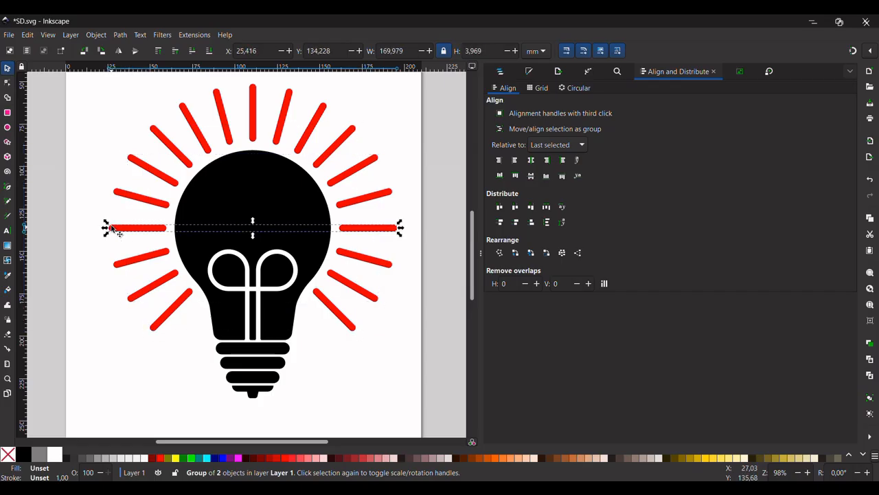
pyautogui.keyDown('shift'); pyautogui.click(134, 198); pyautogui.keyUp('shift')
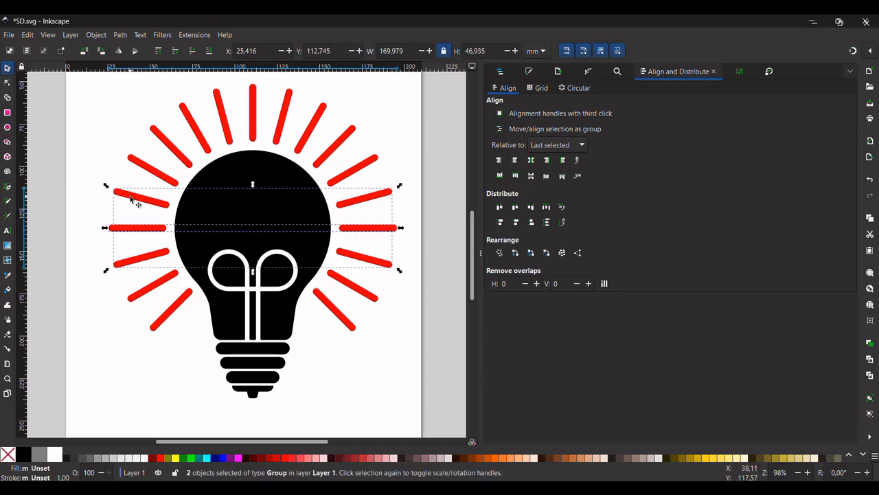
pyautogui.keyDown('shift'); pyautogui.click(168, 180); pyautogui.keyUp('shift')
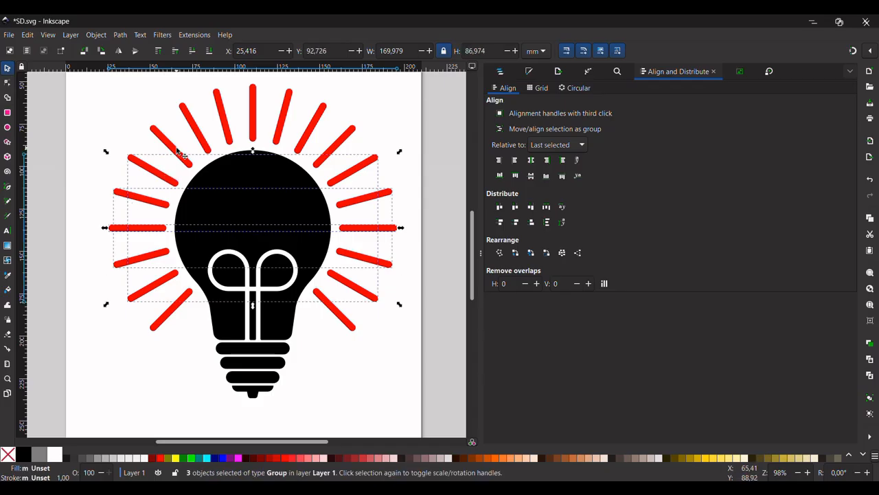
pyautogui.keyDown('shift'); pyautogui.click(183, 154); pyautogui.keyUp('shift')
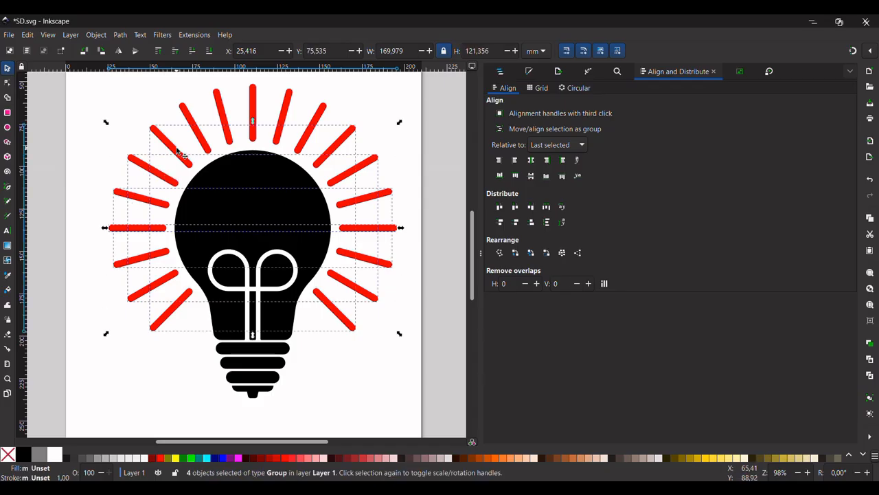
pyautogui.keyDown('shift'); pyautogui.click(193, 115); pyautogui.keyUp('shift')
pyautogui.keyDown('shift'); pyautogui.click(222, 112); pyautogui.keyUp('shift')
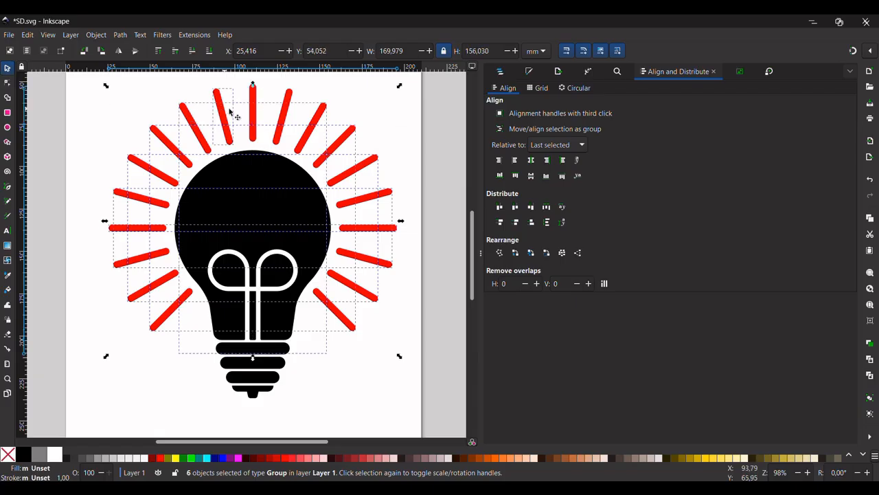
pyautogui.keyDown('shift'); pyautogui.click(254, 114); pyautogui.keyUp('shift')
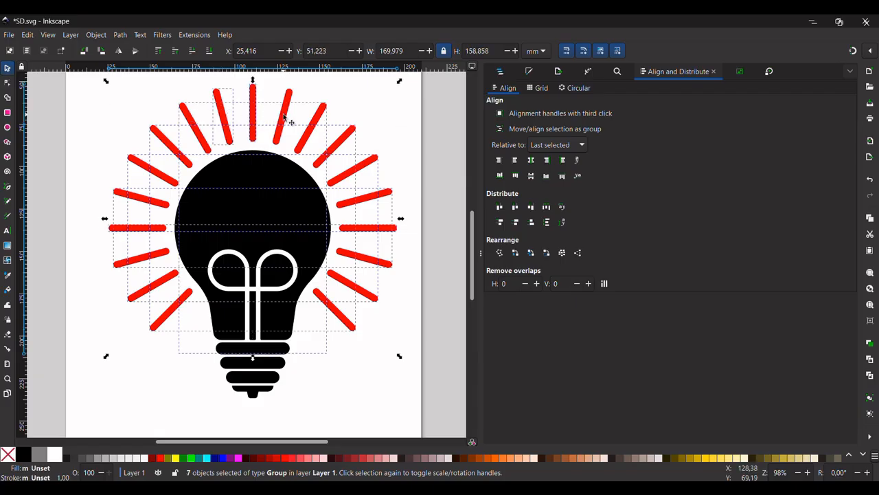
pyautogui.keyDown('shift'); pyautogui.click(312, 131); pyautogui.keyUp('shift')
pyautogui.keyDown('shift'); pyautogui.click(333, 149); pyautogui.keyUp('shift')
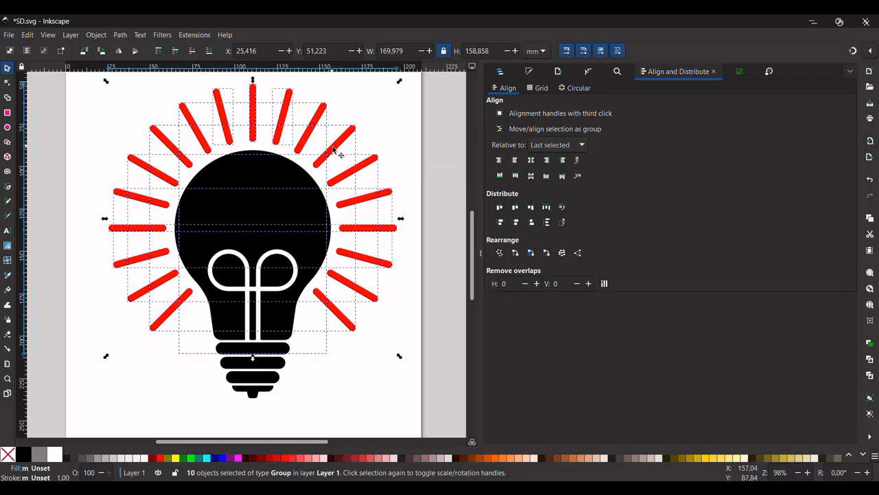
pyautogui.keyDown('shift'); pyautogui.click(352, 177); pyautogui.keyUp('shift')
pyautogui.keyDown('shift'); pyautogui.click(381, 233); pyautogui.keyUp('shift')
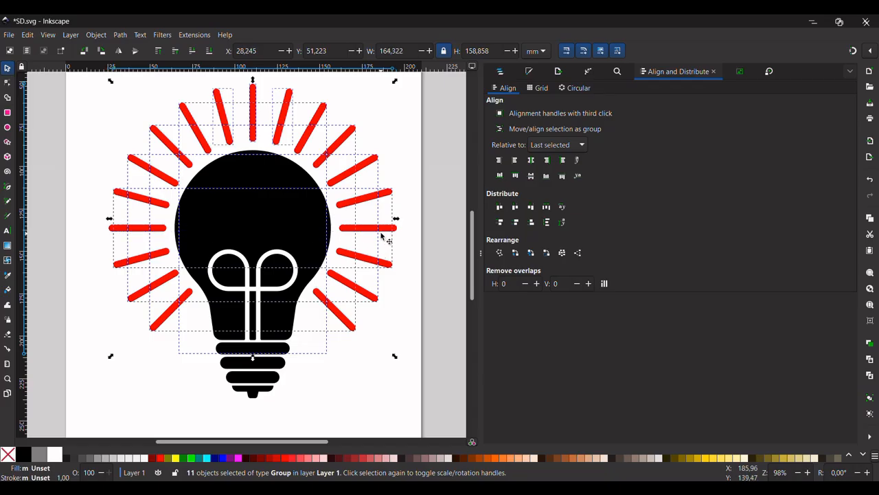
pyautogui.keyDown('shift'); pyautogui.click(381, 234); pyautogui.keyUp('shift')
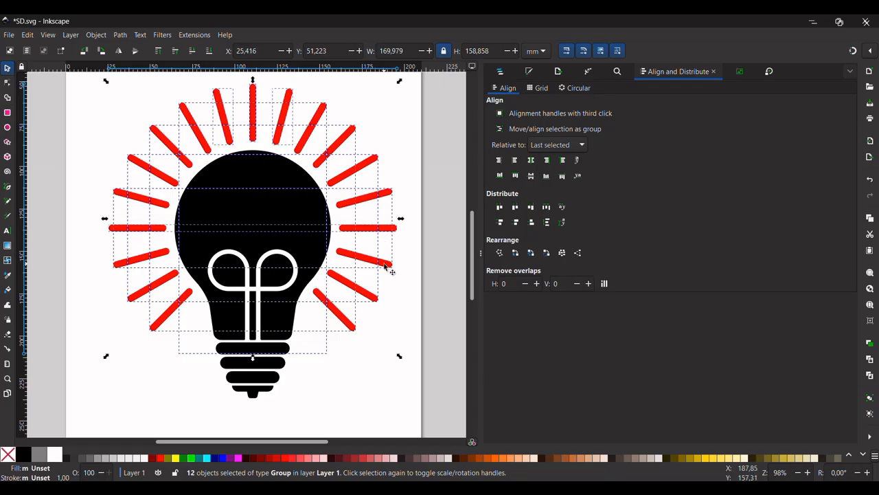
pyautogui.keyDown('shift'); pyautogui.click(363, 295); pyautogui.keyUp('shift')
pyautogui.keyDown('shift'); pyautogui.click(348, 287); pyautogui.keyUp('shift')
pyautogui.click(120, 36)
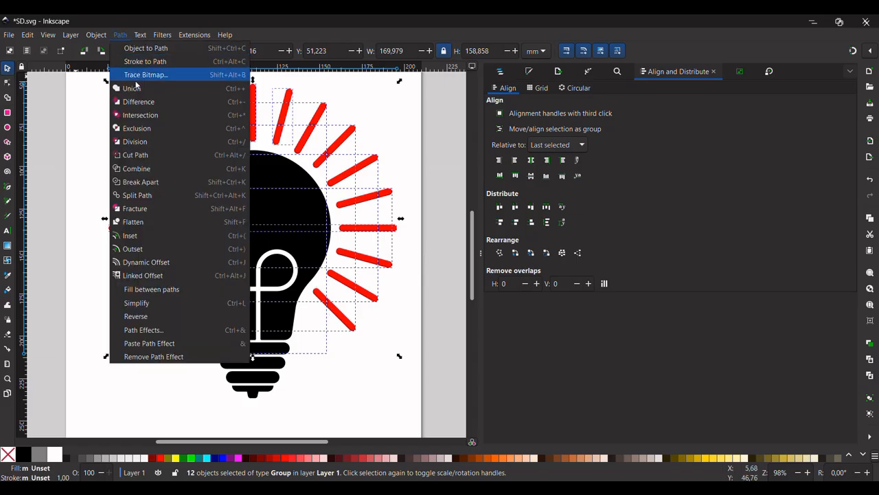
pyautogui.click(141, 169)
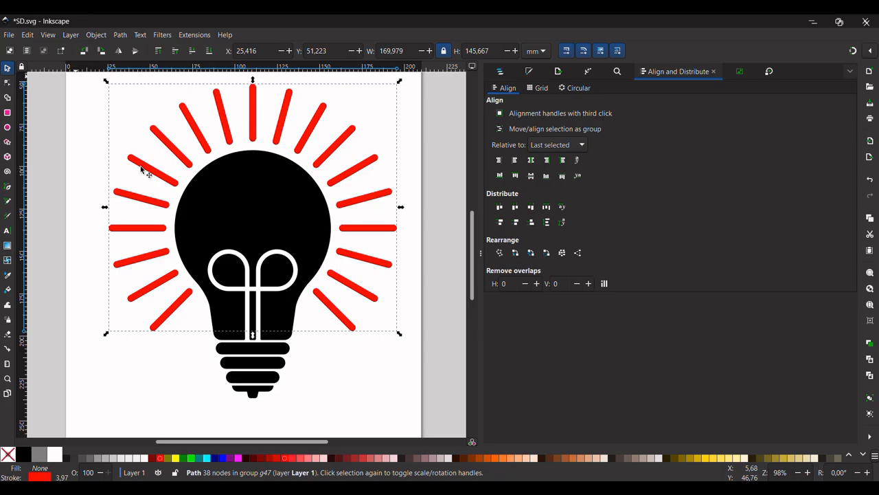
# Shorten every other ray by selecting its outer end node and scaling the selected nodes together to about 85%, keeping proportions.
pyautogui.click(7, 83)
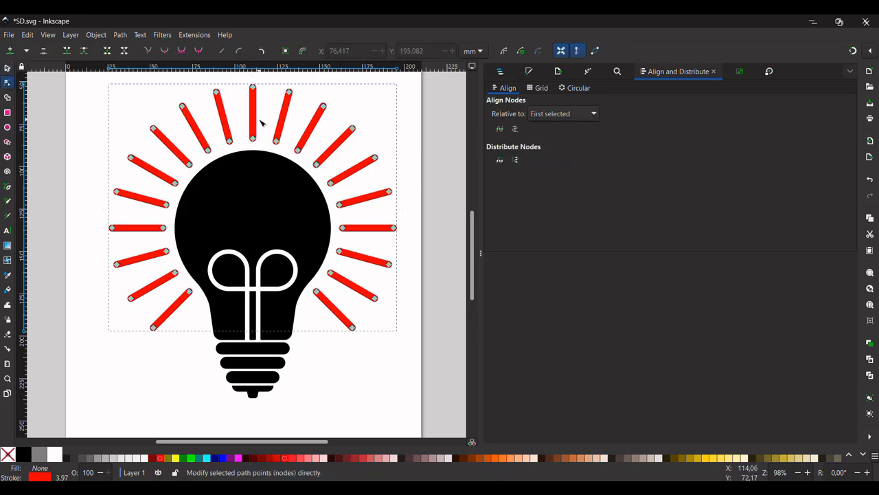
pyautogui.keyDown('ctrl'); pyautogui.scroll(1, 260, 122); pyautogui.keyUp('ctrl')
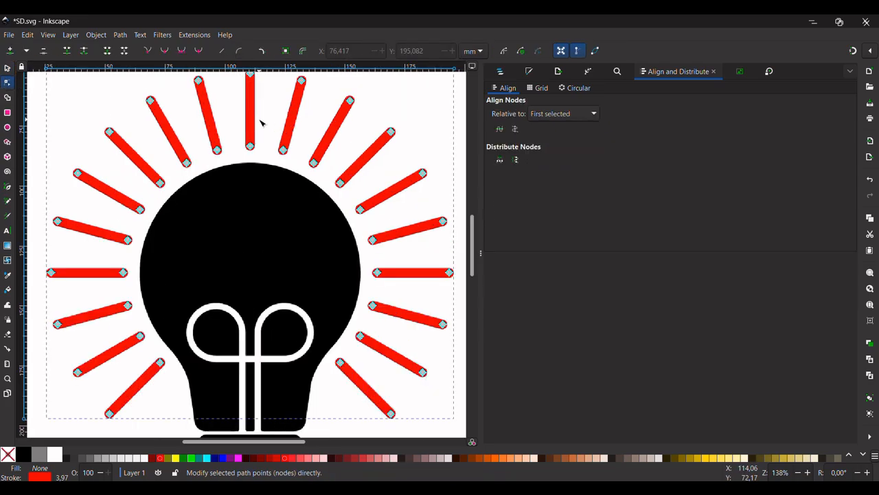
pyautogui.click(78, 372)
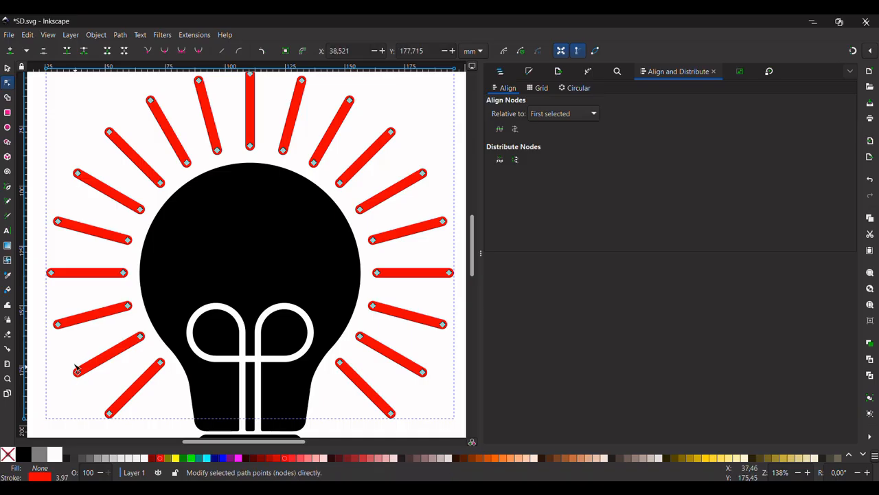
pyautogui.keyDown('shift'); pyautogui.click(50, 272); pyautogui.keyUp('shift')
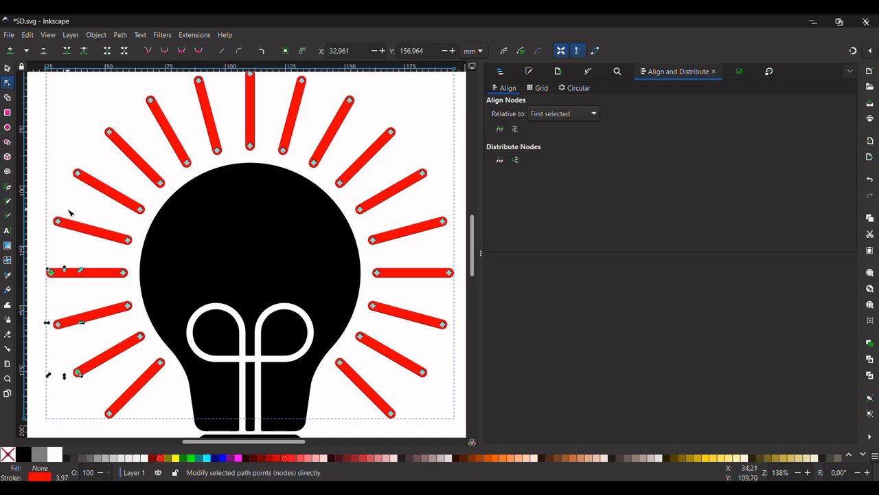
pyautogui.keyDown('shift'); pyautogui.click(79, 175); pyautogui.keyUp('shift')
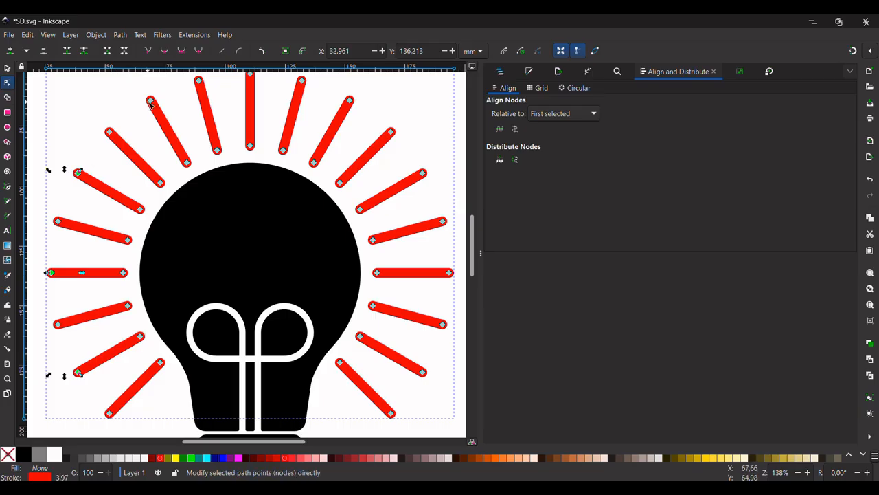
pyautogui.keyDown('shift'); pyautogui.click(150, 101); pyautogui.keyUp('shift')
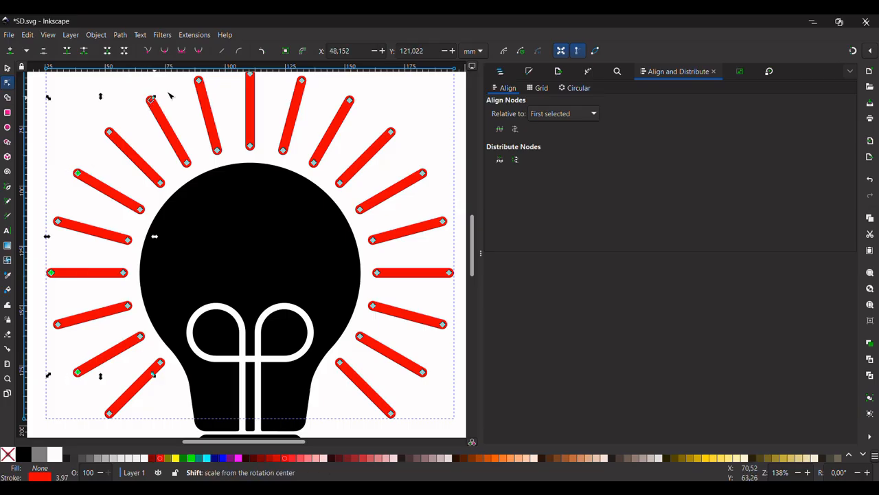
pyautogui.keyDown('shift'); pyautogui.click(250, 74); pyautogui.keyUp('shift')
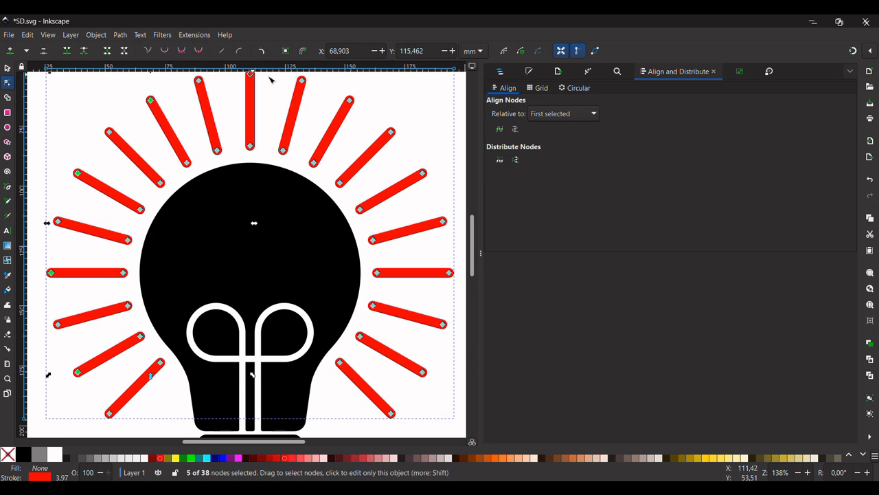
pyautogui.keyDown('shift'); pyautogui.click(349, 100); pyautogui.keyUp('shift')
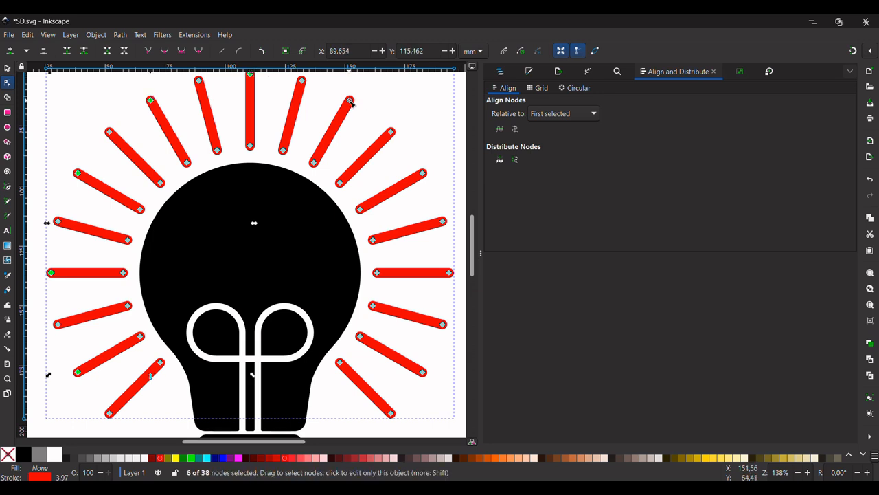
pyautogui.keyDown('shift'); pyautogui.click(423, 174); pyautogui.keyUp('shift')
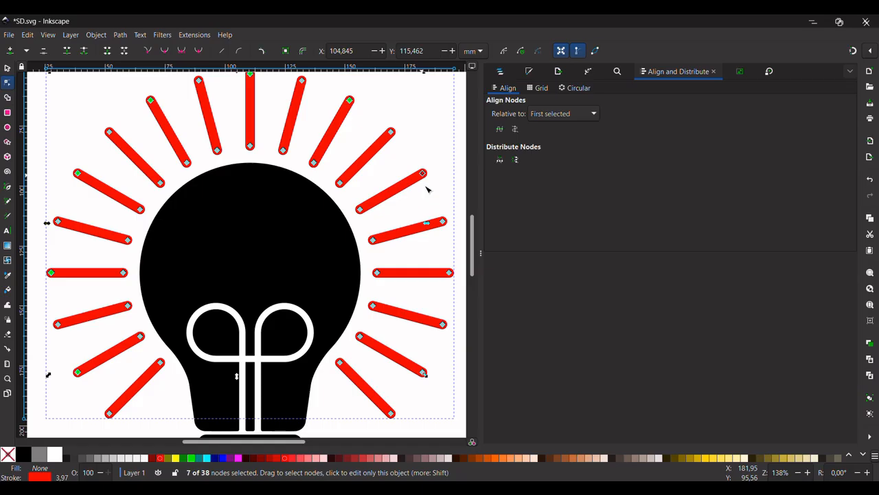
pyautogui.keyDown('shift'); pyautogui.click(449, 273); pyautogui.keyUp('shift')
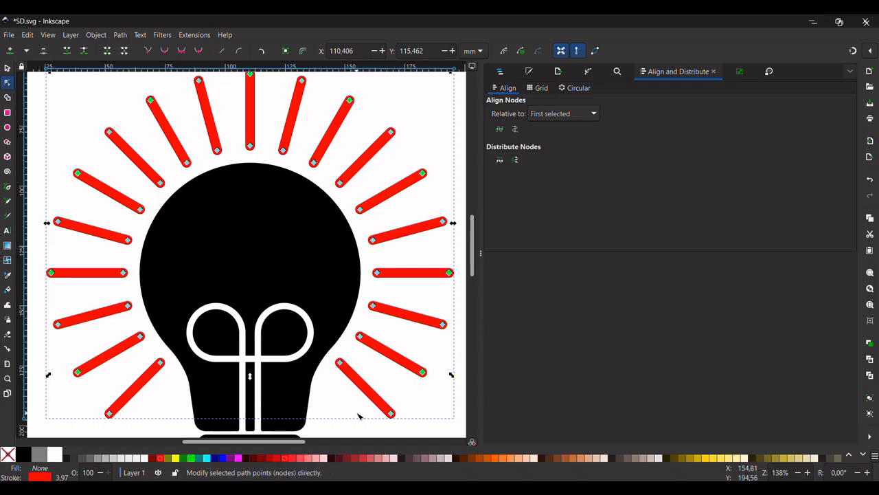
pyautogui.scroll(-2, 358, 416)
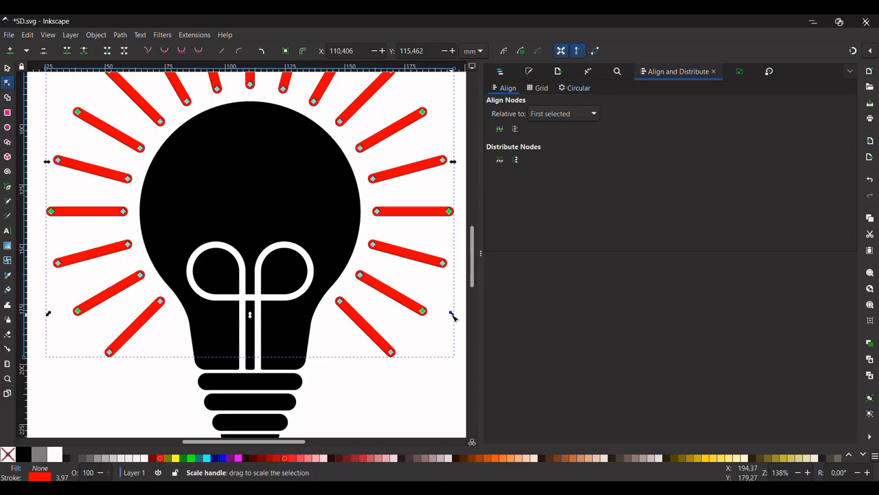
pyautogui.moveTo(452, 314); pyautogui.dragTo(434, 297)
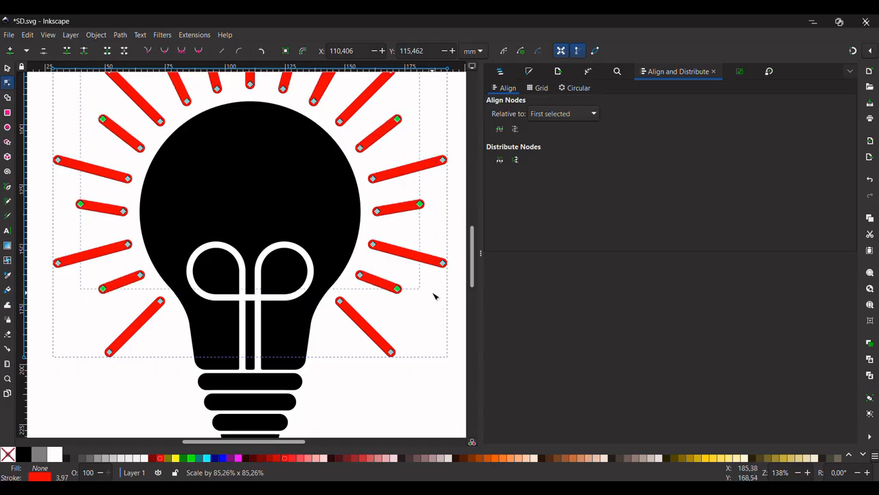
pyautogui.moveTo(434, 297); pyautogui.dragTo(434, 296)
# Try enlarging the selected outer ray nodes to about 105%, and undo that enlargement while keeping the first shortening.
pyautogui.scroll(4, 430, 294)
pyautogui.scroll(-3, 429, 293)
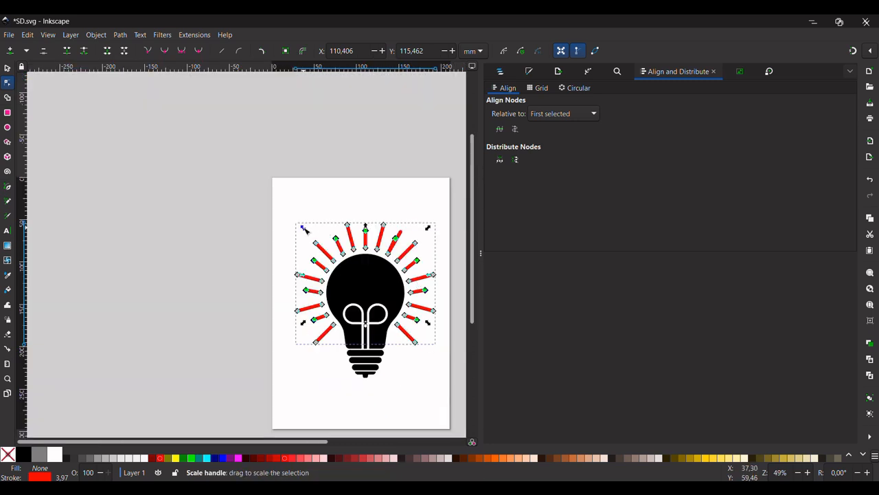
pyautogui.moveTo(304, 229)
pyautogui.mouseDown()
pyautogui.moveTo(320, 248)
pyautogui.moveTo(295, 229)
pyautogui.mouseUp()
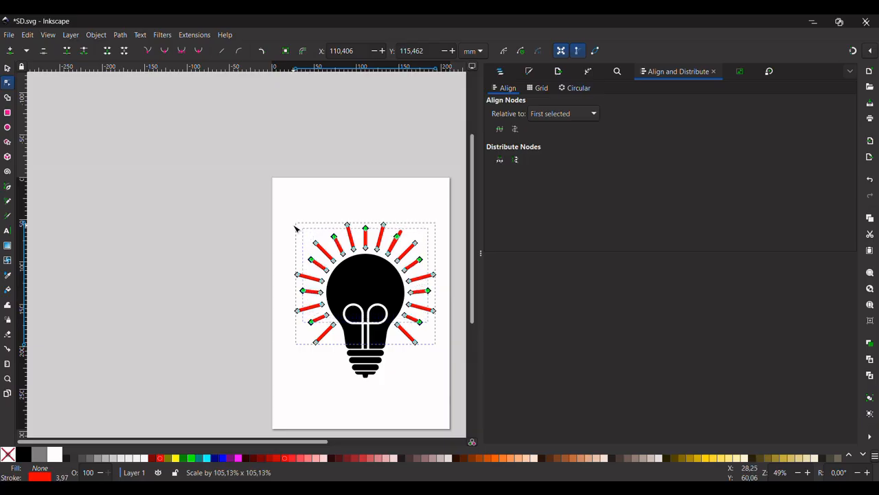
pyautogui.click(406, 206)
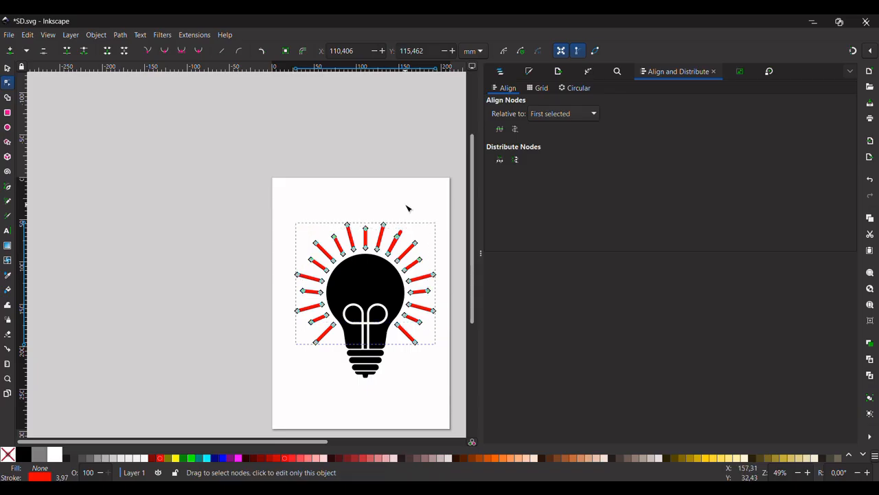
pyautogui.click(406, 208)
pyautogui.click(406, 208)
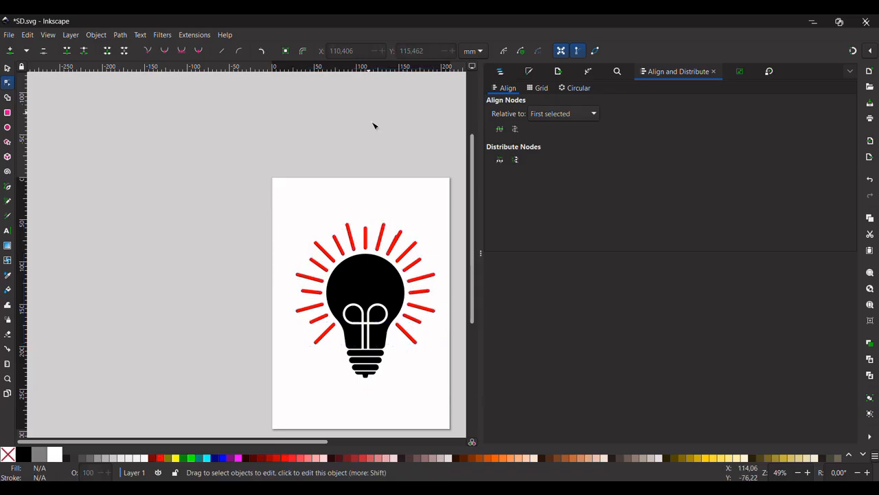
pyautogui.hotkey('ctrl', 'z')
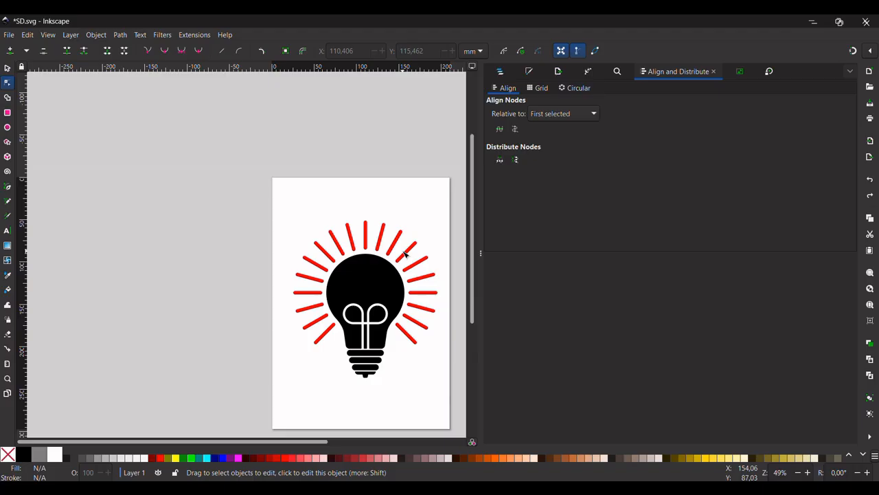
pyautogui.hotkey('ctrl', 'z')
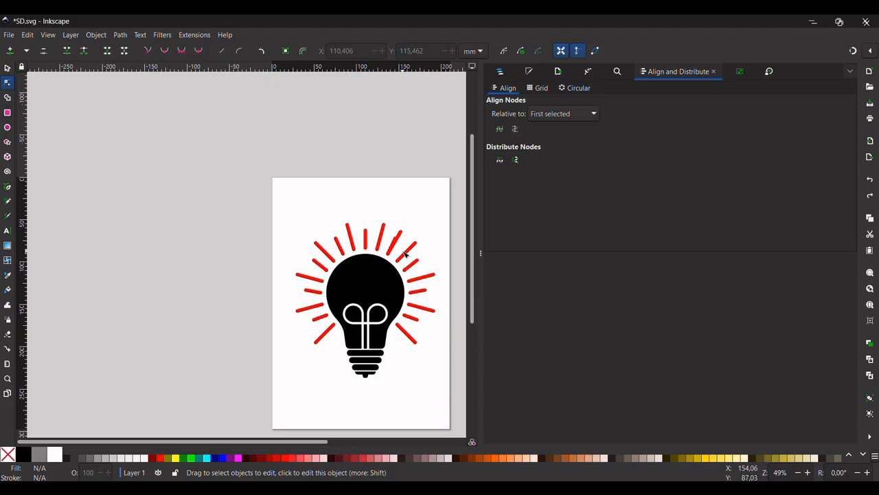
# Delete the long duplicate red ray that overlaps the short ray above the bulb's right shoulder by selecting both its end nodes.
pyautogui.scroll(3, 406, 254)
pyautogui.click(355, 223)
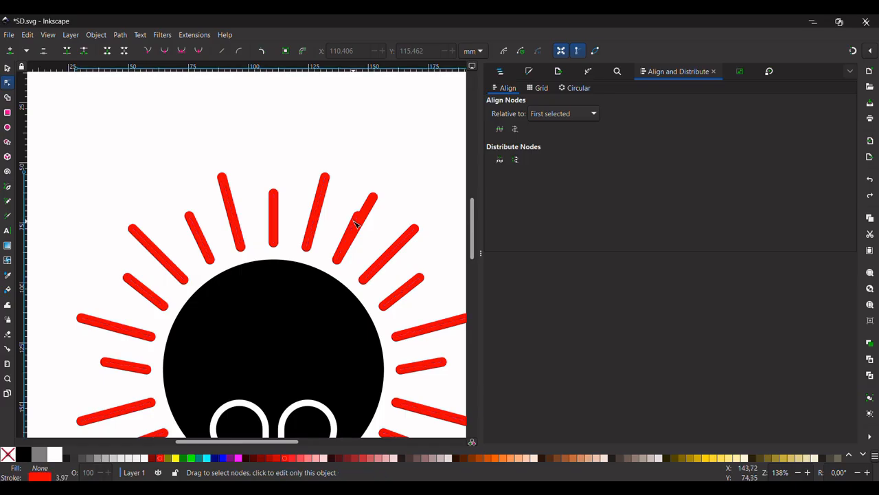
pyautogui.click(374, 204)
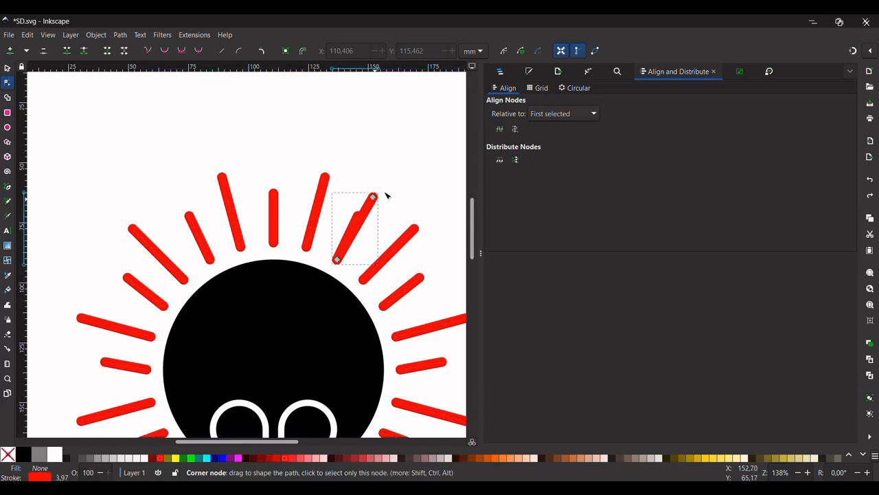
pyautogui.moveTo(403, 179); pyautogui.dragTo(327, 279)
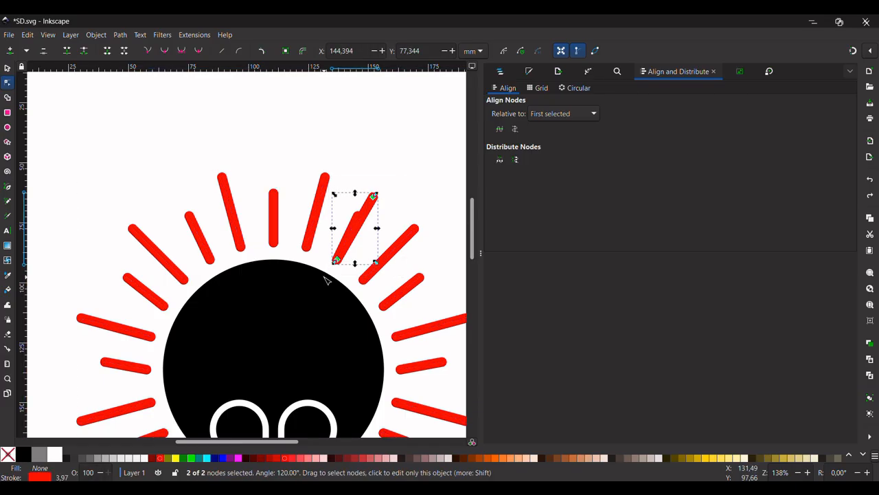
pyautogui.press('Escape')
pyautogui.press('5')
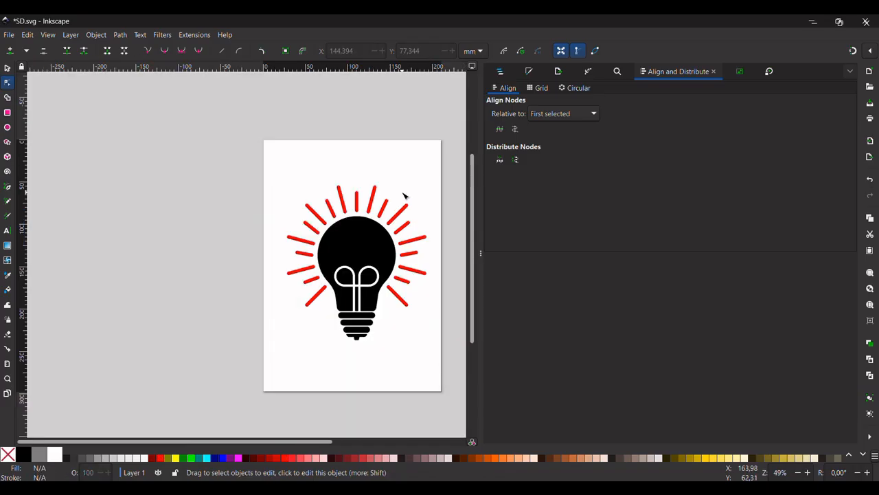
# Group the black bulb, socket and rays together, and move the group to about X 19.6 mm, Y 61.6 mm on the page.
pyautogui.hscroll(1, 412, 191)
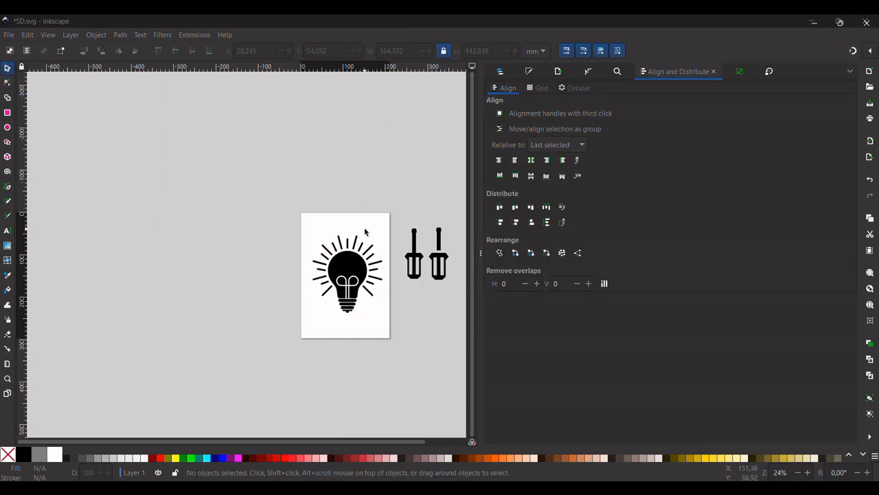
pyautogui.scroll(2, 365, 232)
pyautogui.scroll(-1, 365, 232)
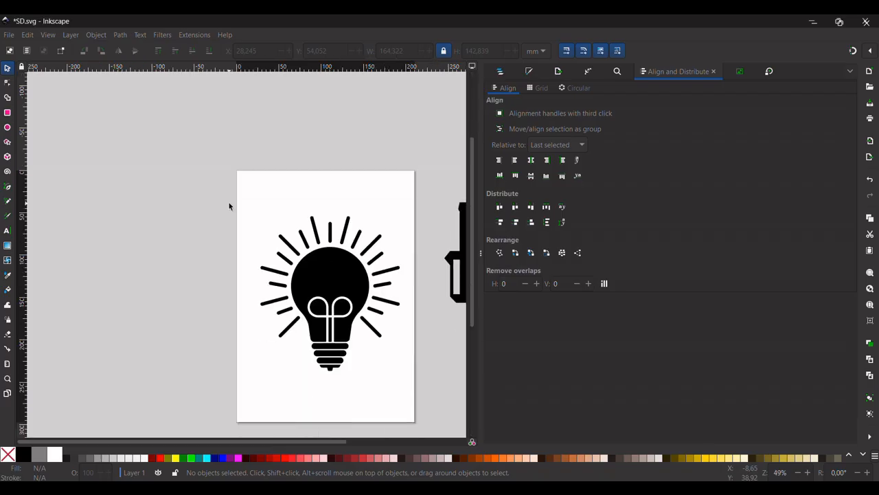
pyautogui.moveTo(229, 204); pyautogui.dragTo(419, 400)
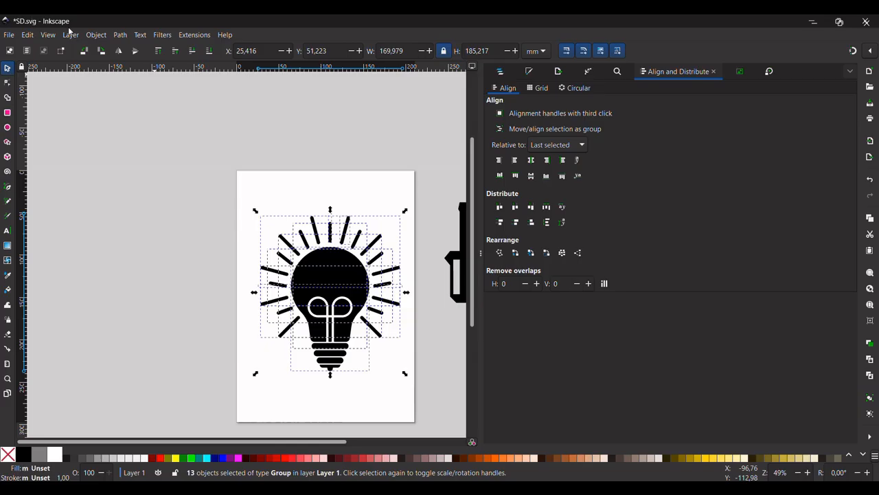
pyautogui.click(96, 35)
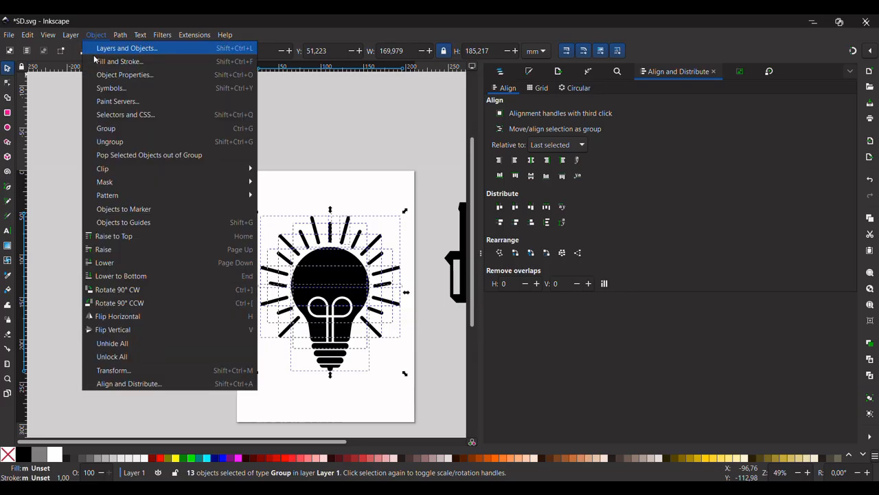
pyautogui.click(139, 126)
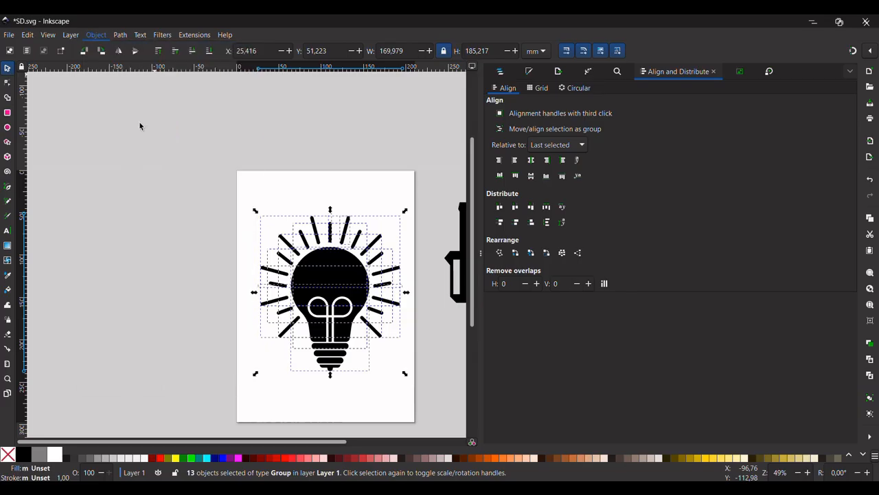
pyautogui.click(332, 290)
pyautogui.moveTo(331, 289); pyautogui.dragTo(313, 294)
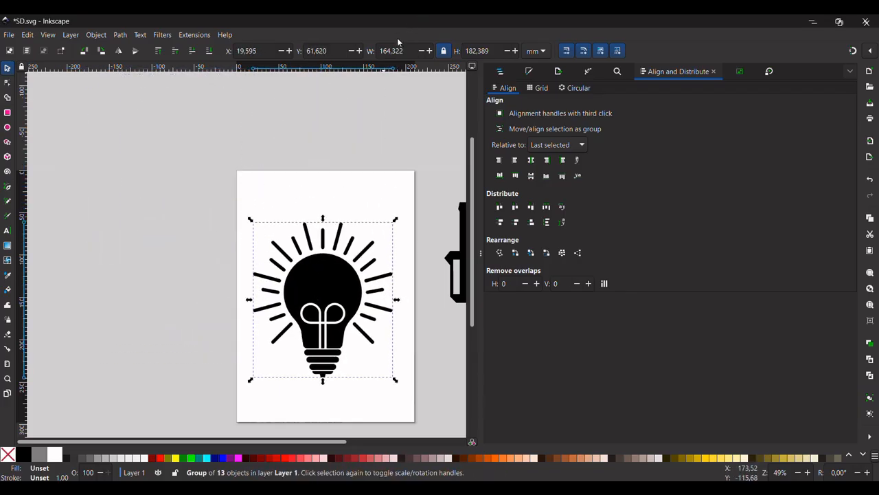